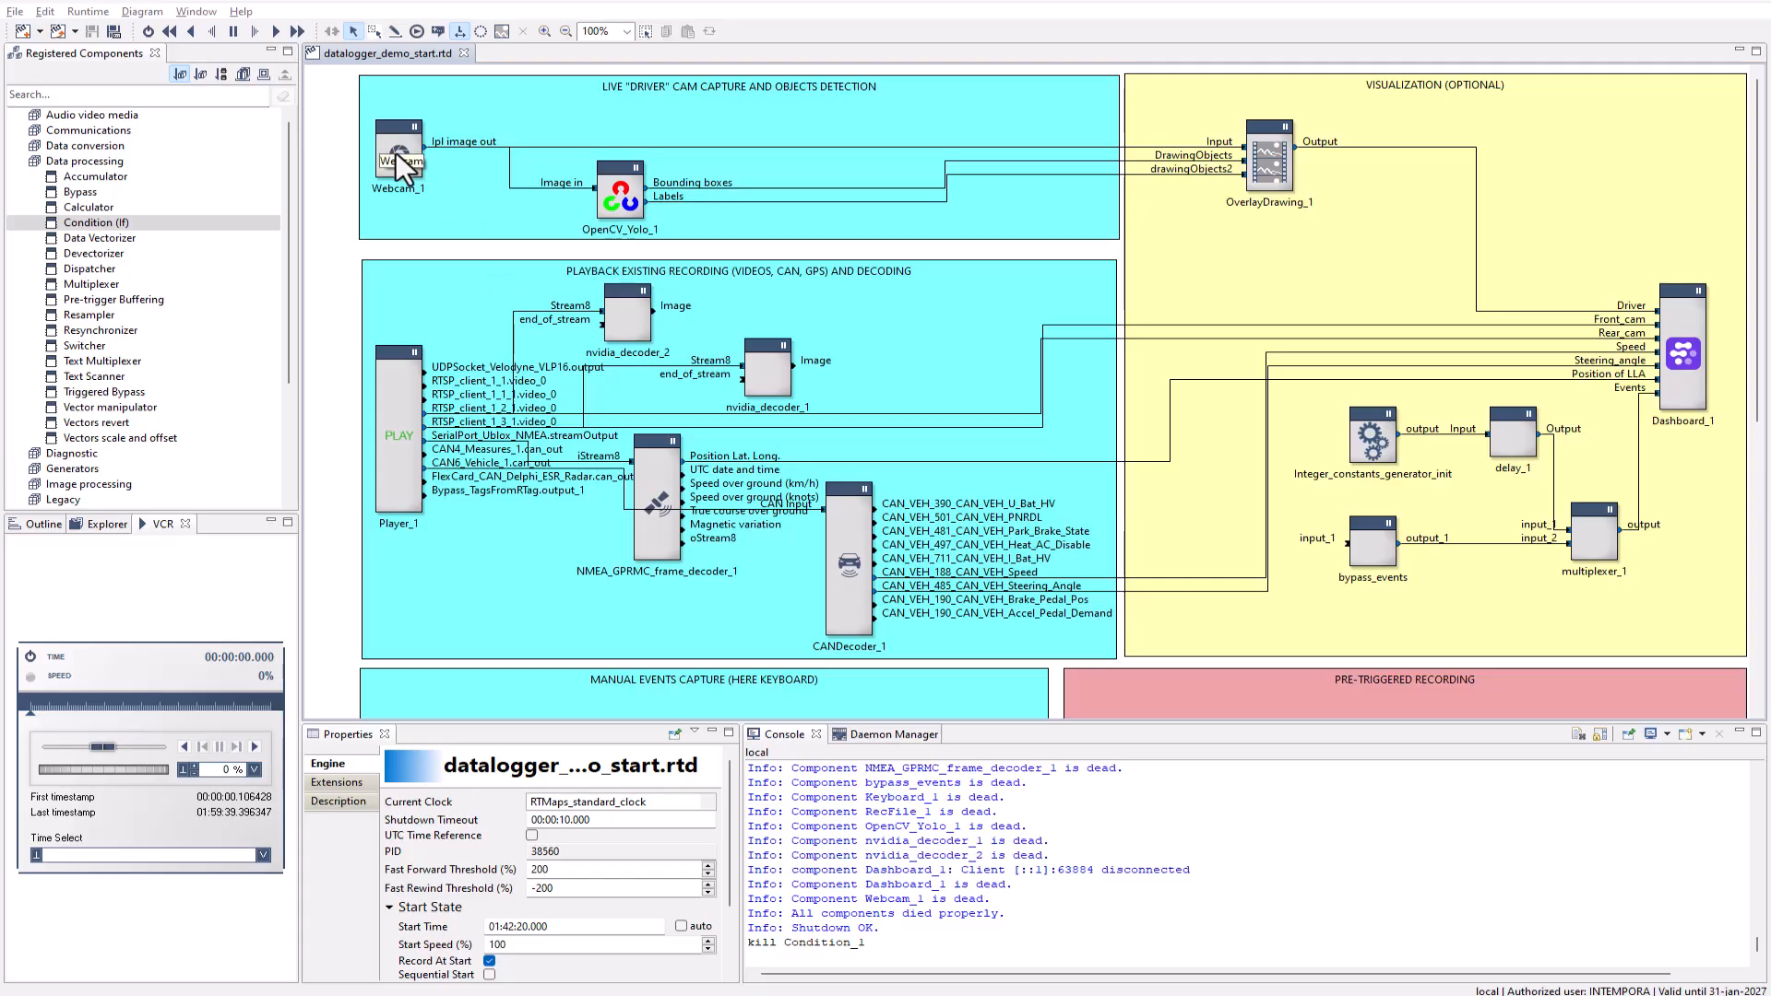
Examine the OpenCV_Yolo_1 detector, Player_1 and the player's front and rear camera connections to the dashboard
click(597, 193)
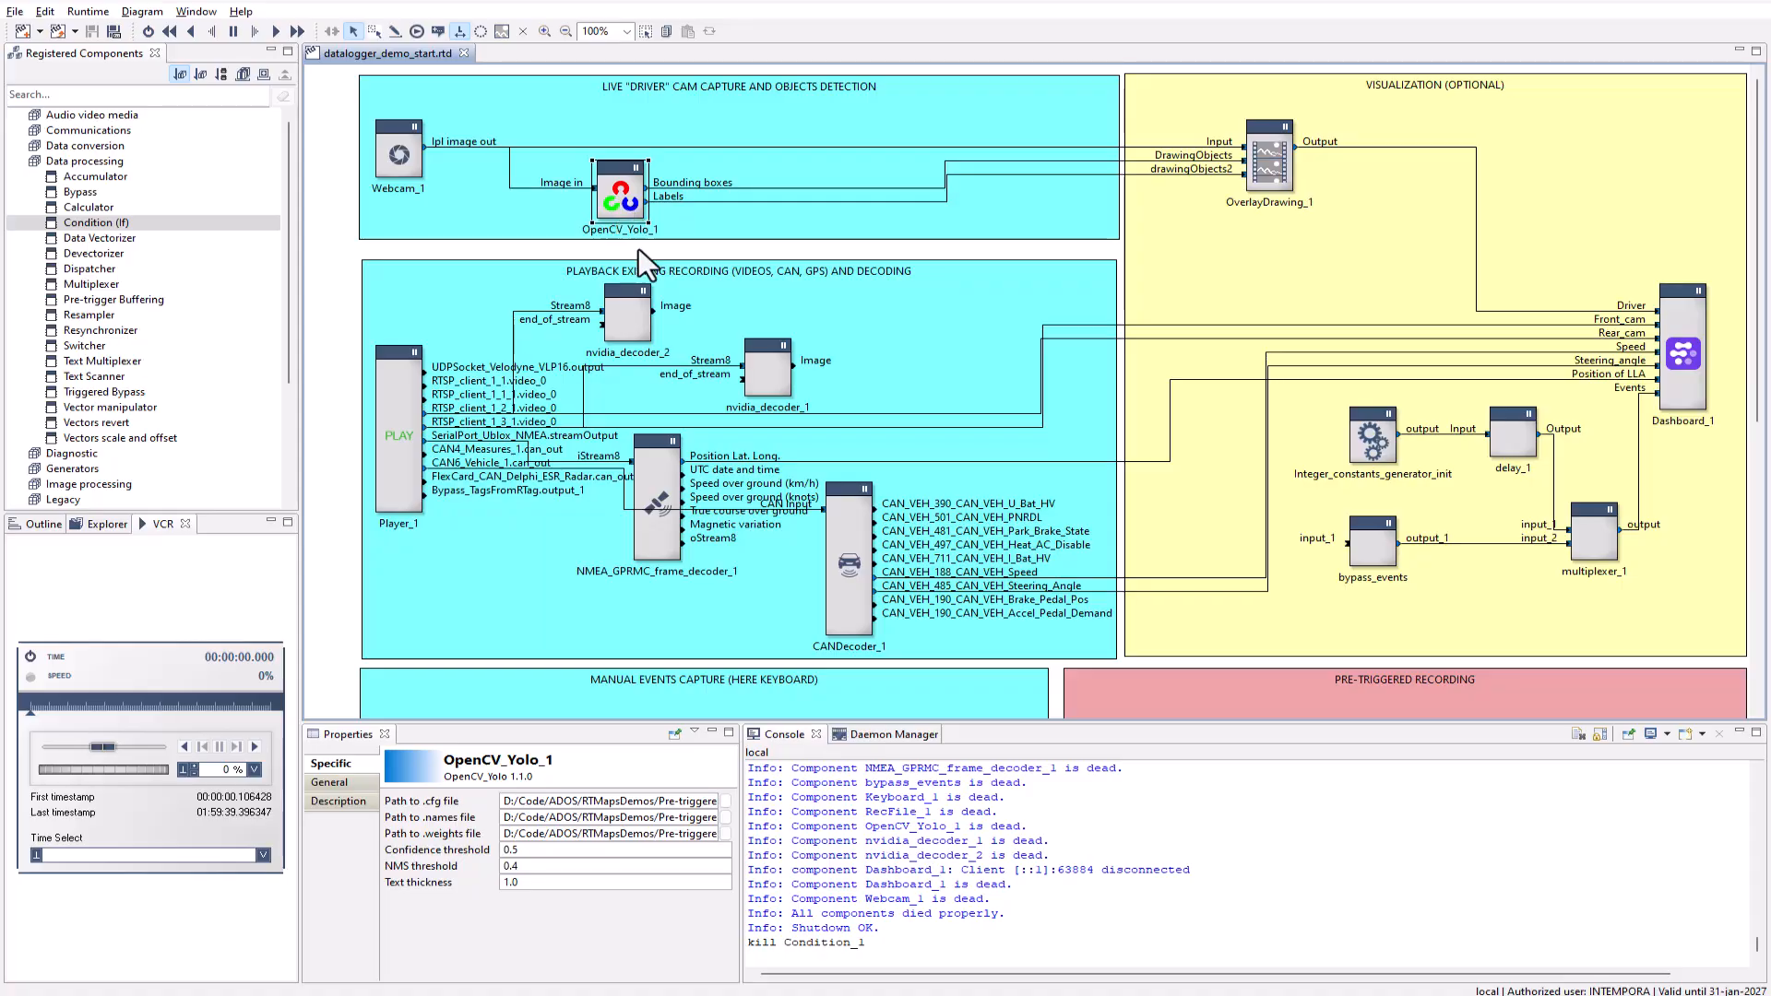
click(402, 419)
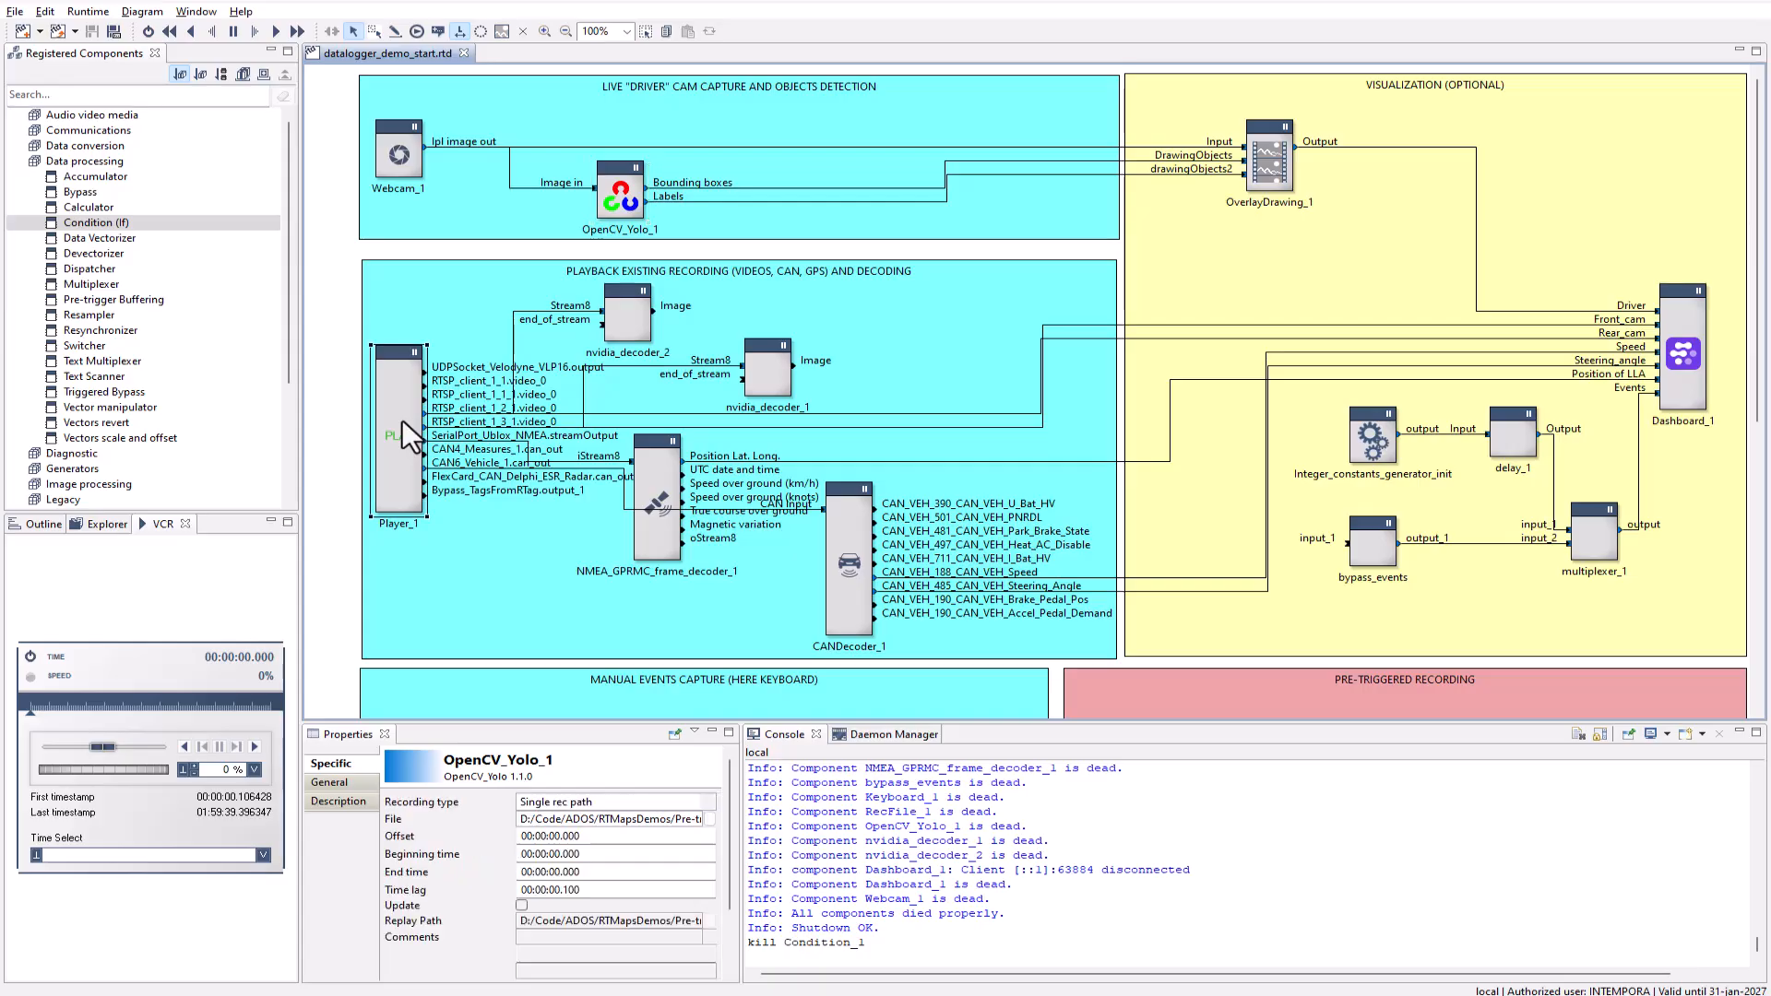
click(557, 413)
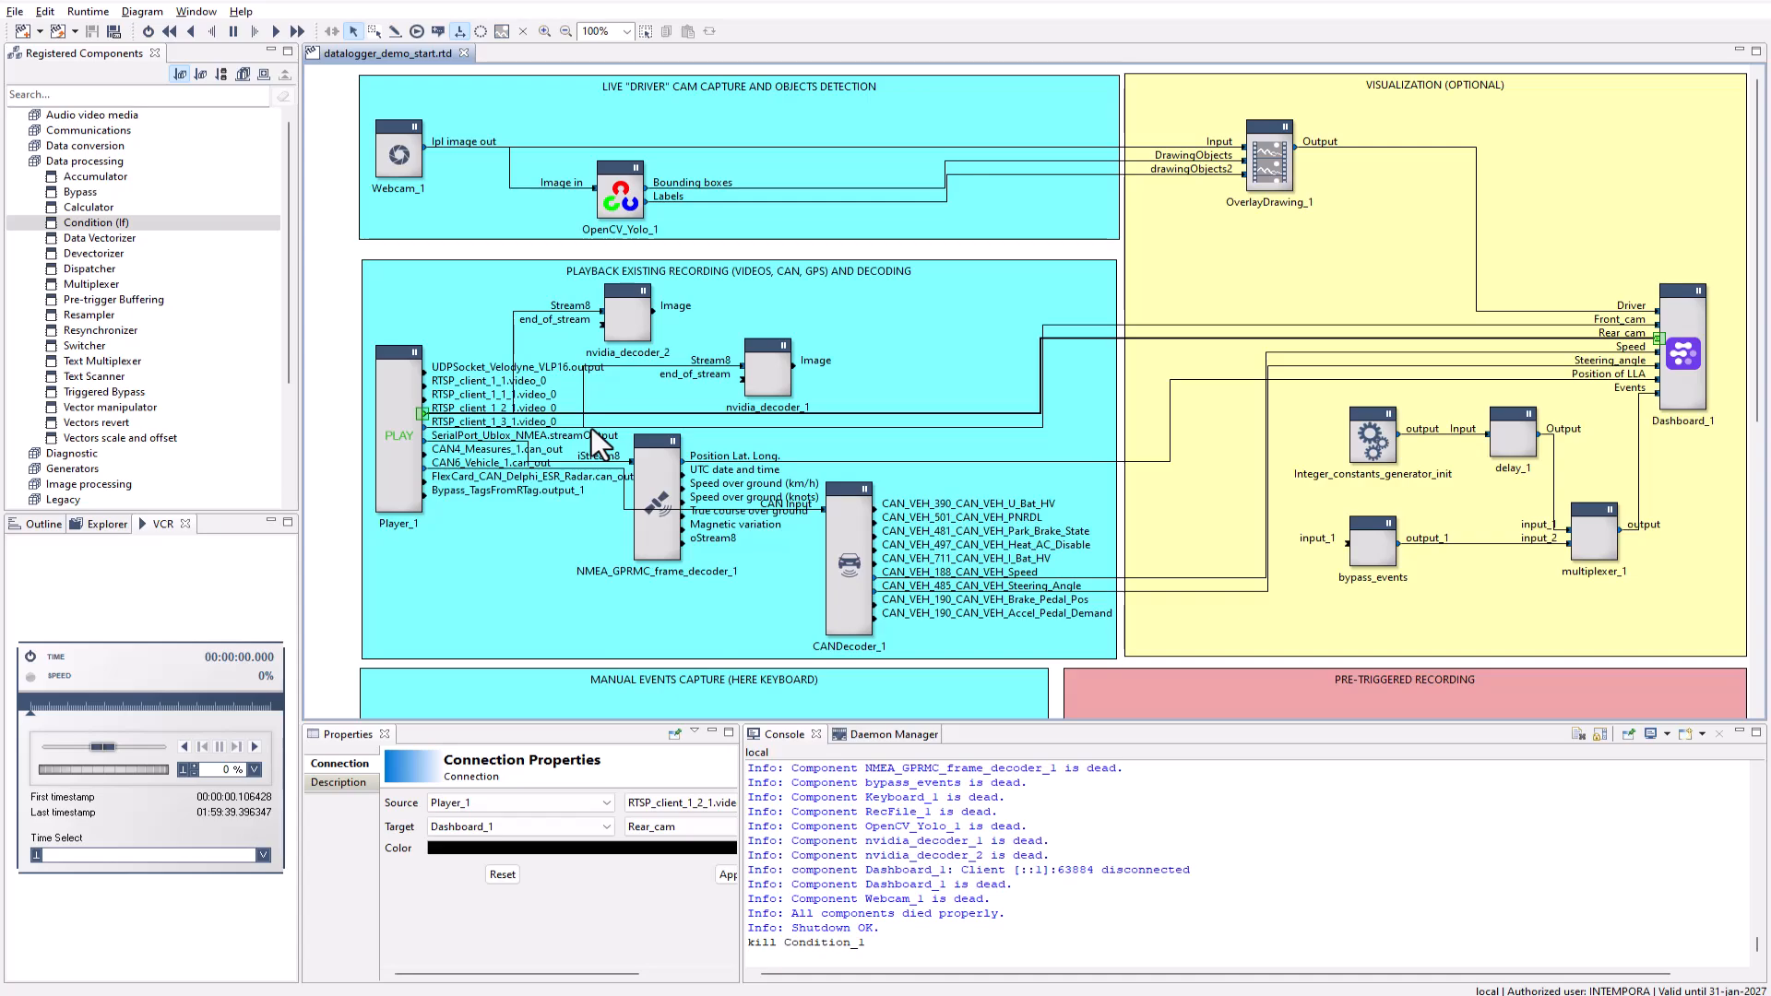
click(590, 429)
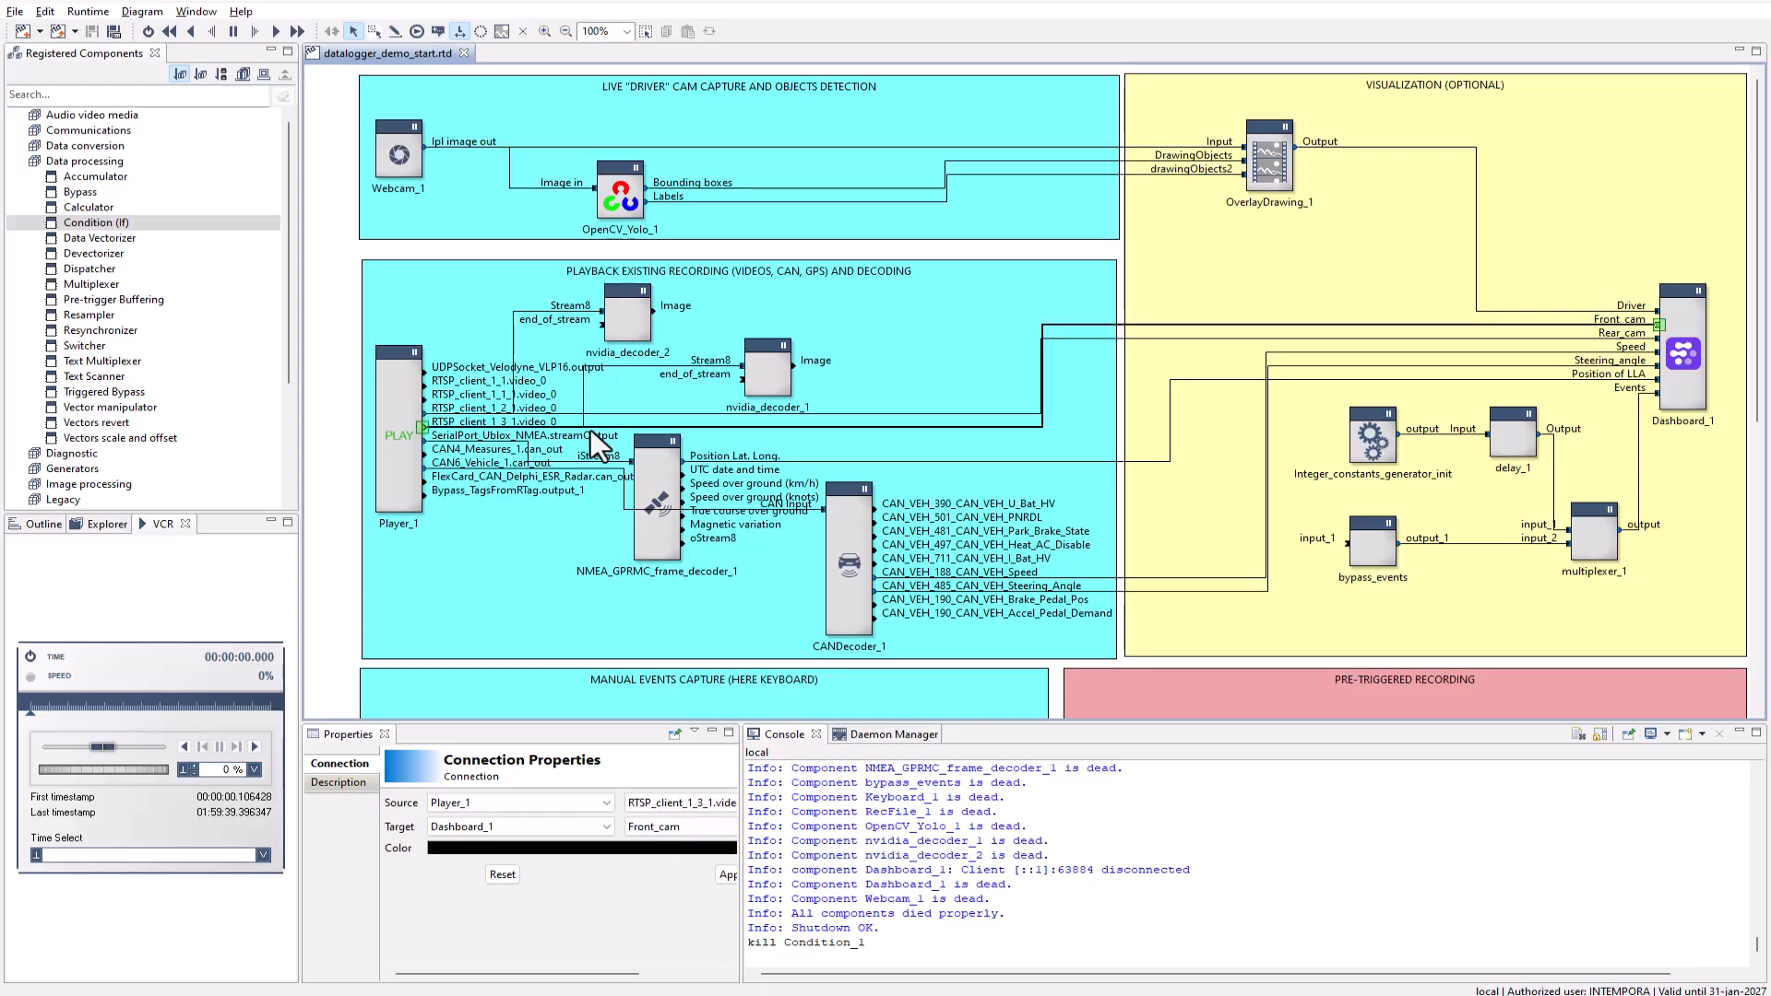
click(557, 457)
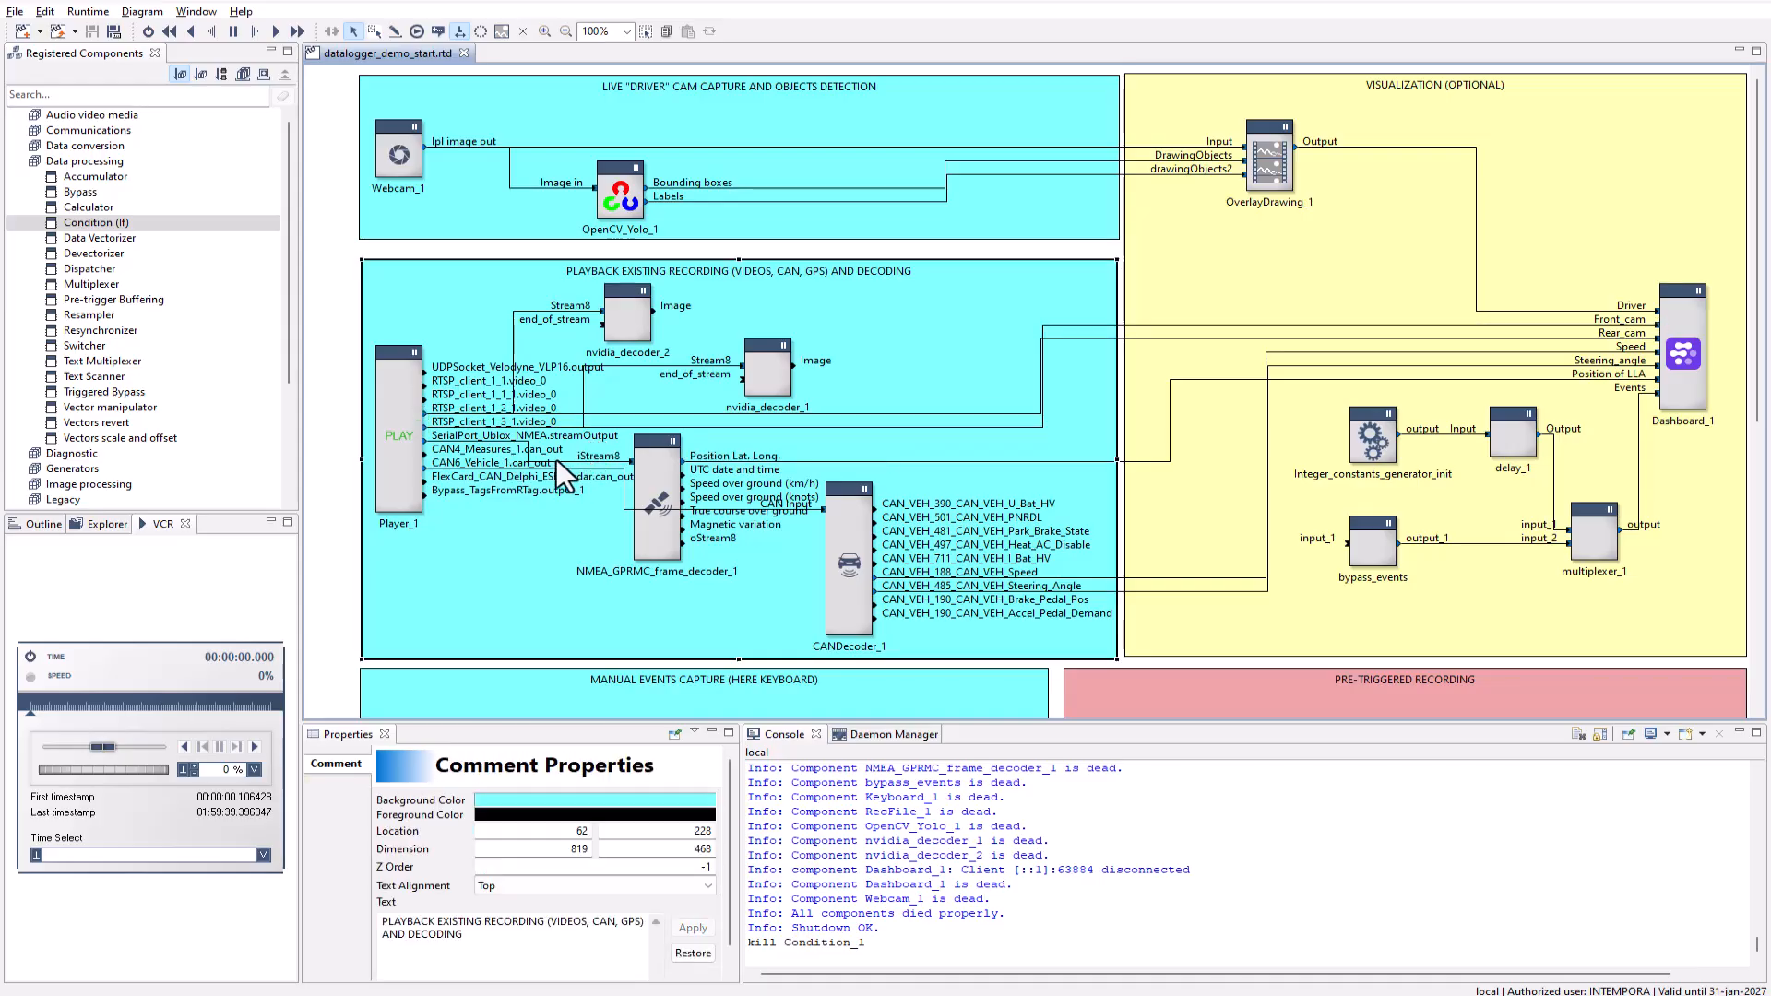
Examine the NMEA and CAN decoders, their position, speed and steering angle connections, and the Dashboard_1 component
click(637, 459)
click(653, 470)
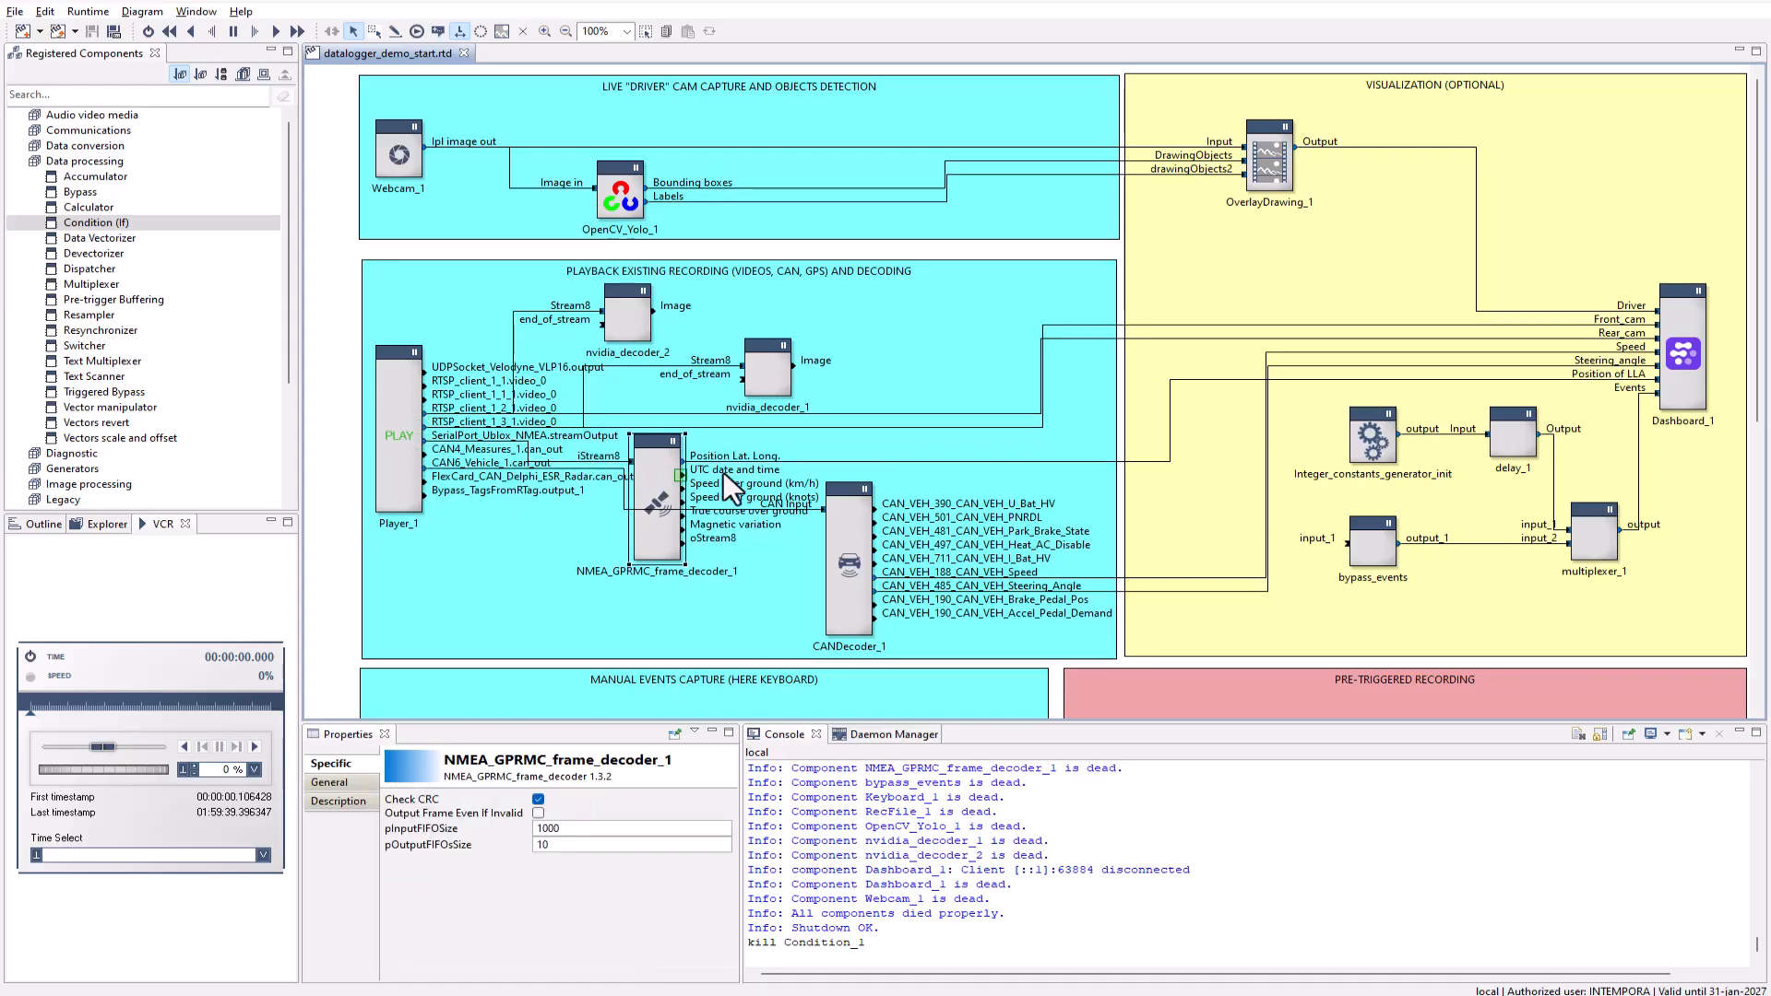
click(793, 462)
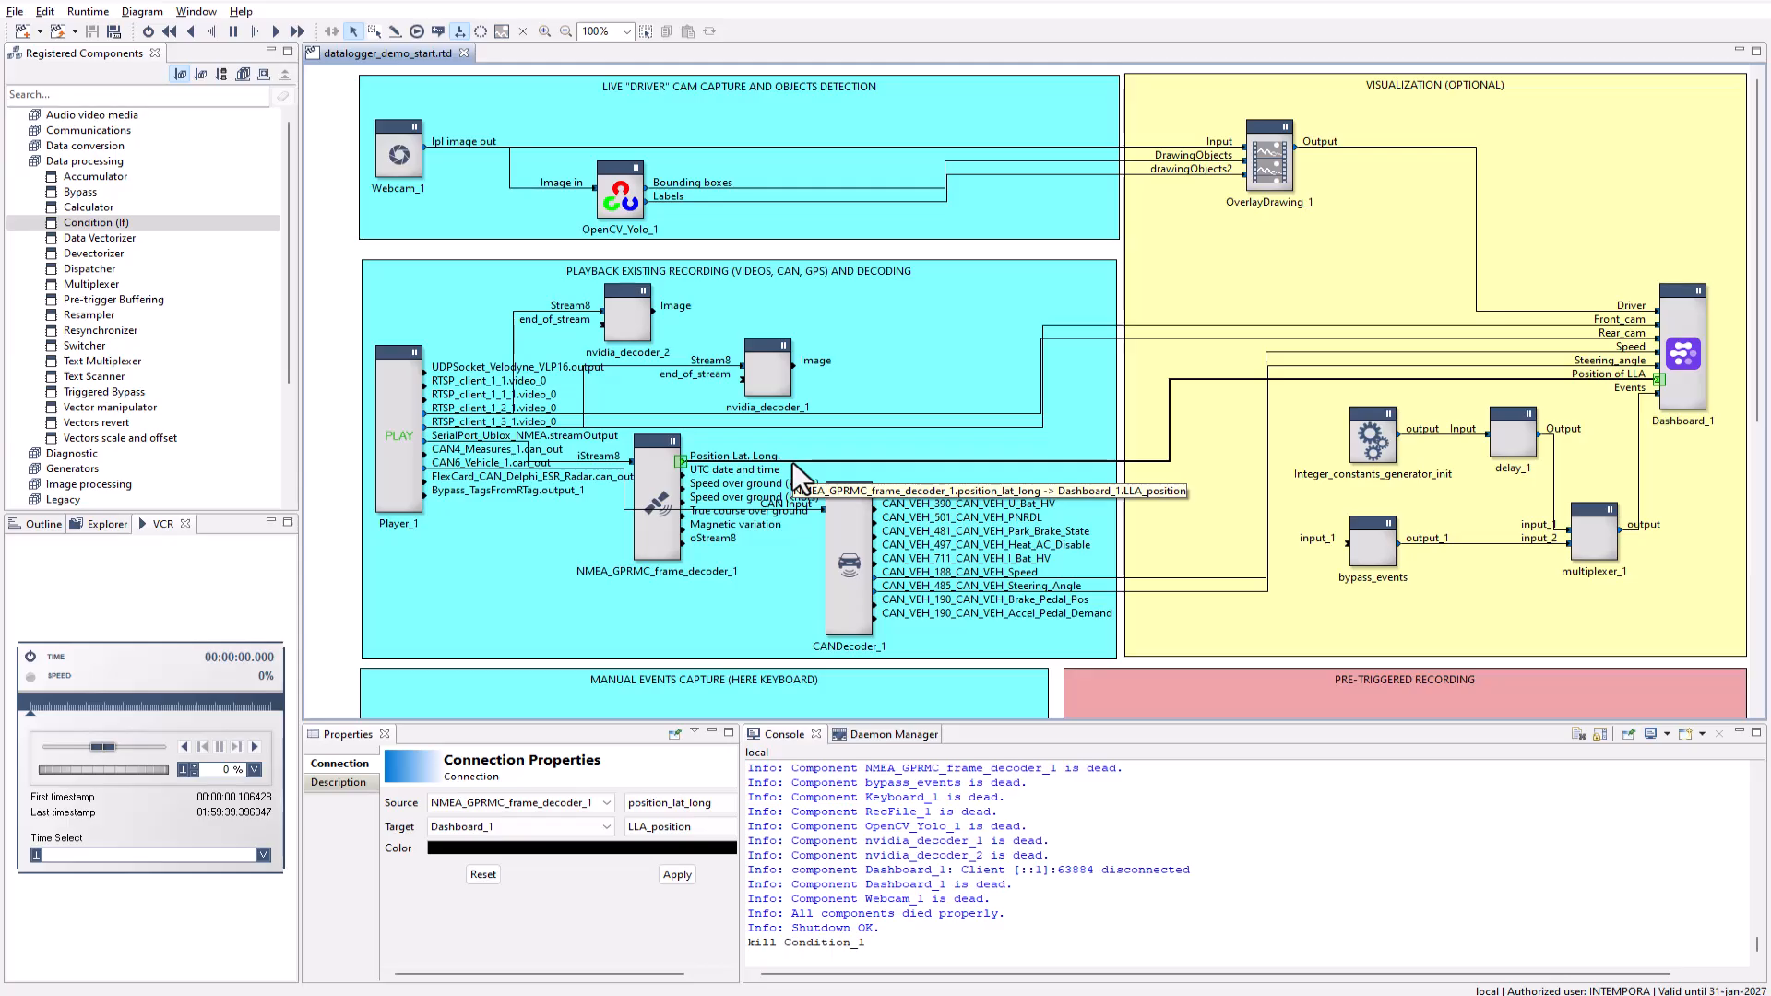
click(728, 508)
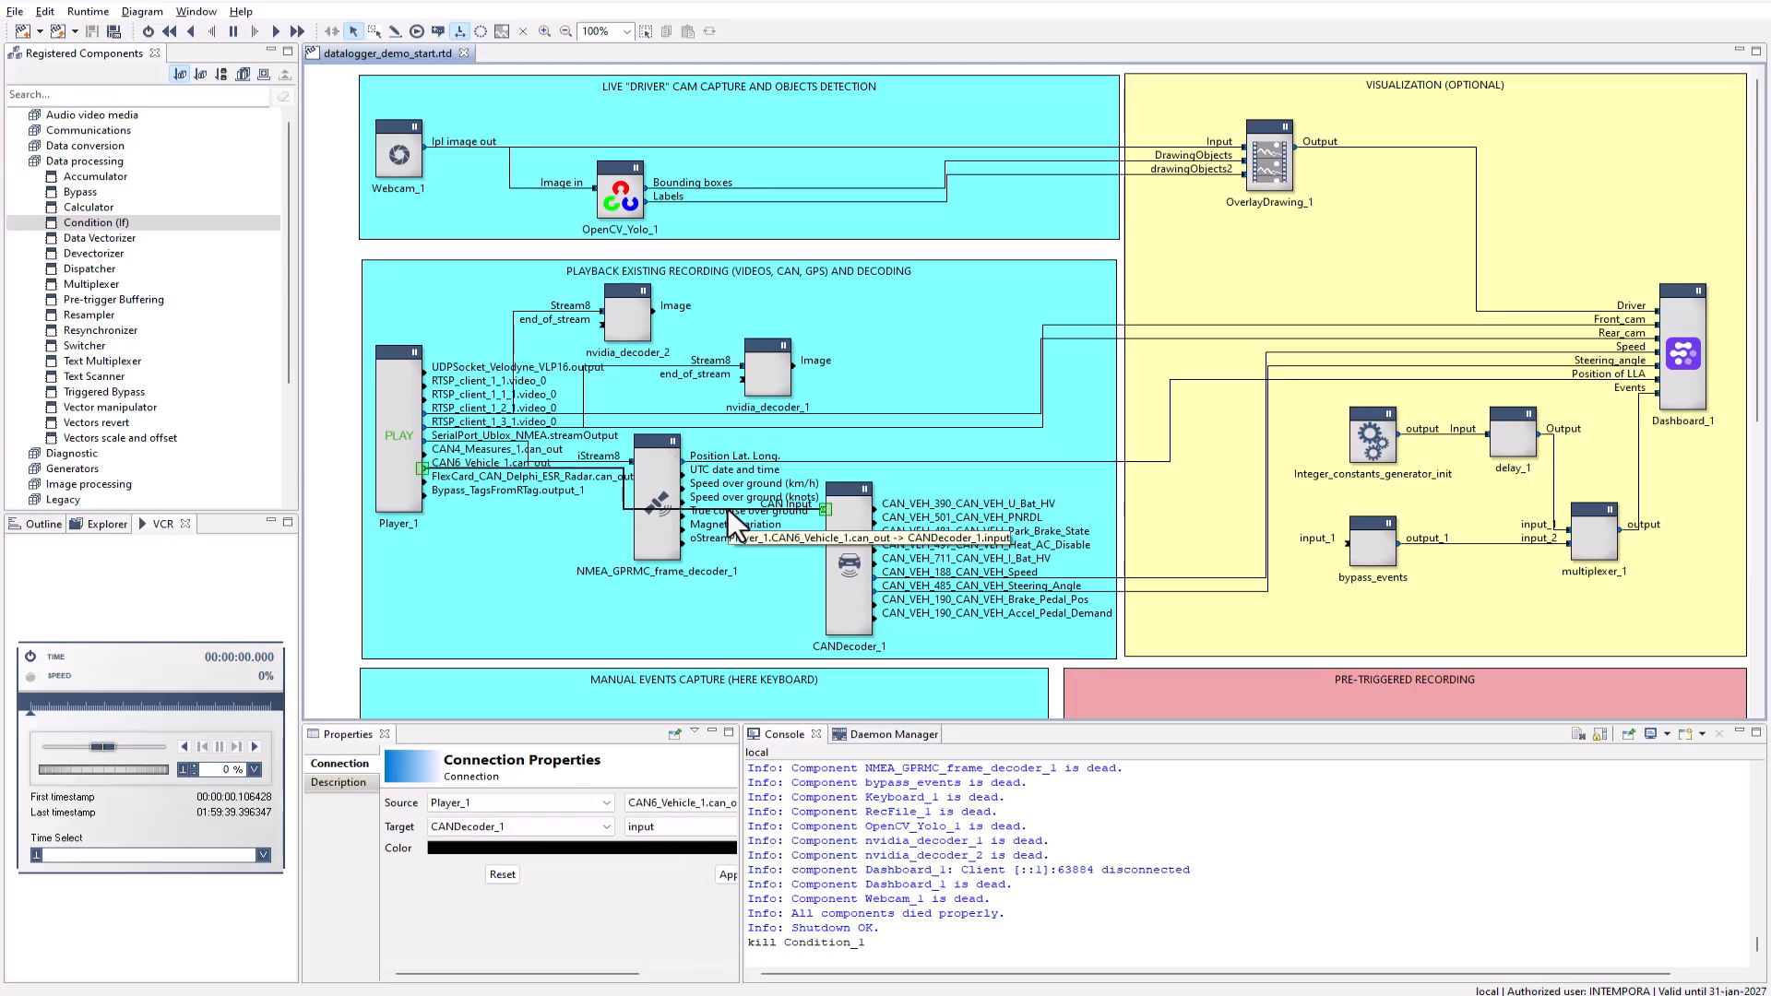
click(852, 519)
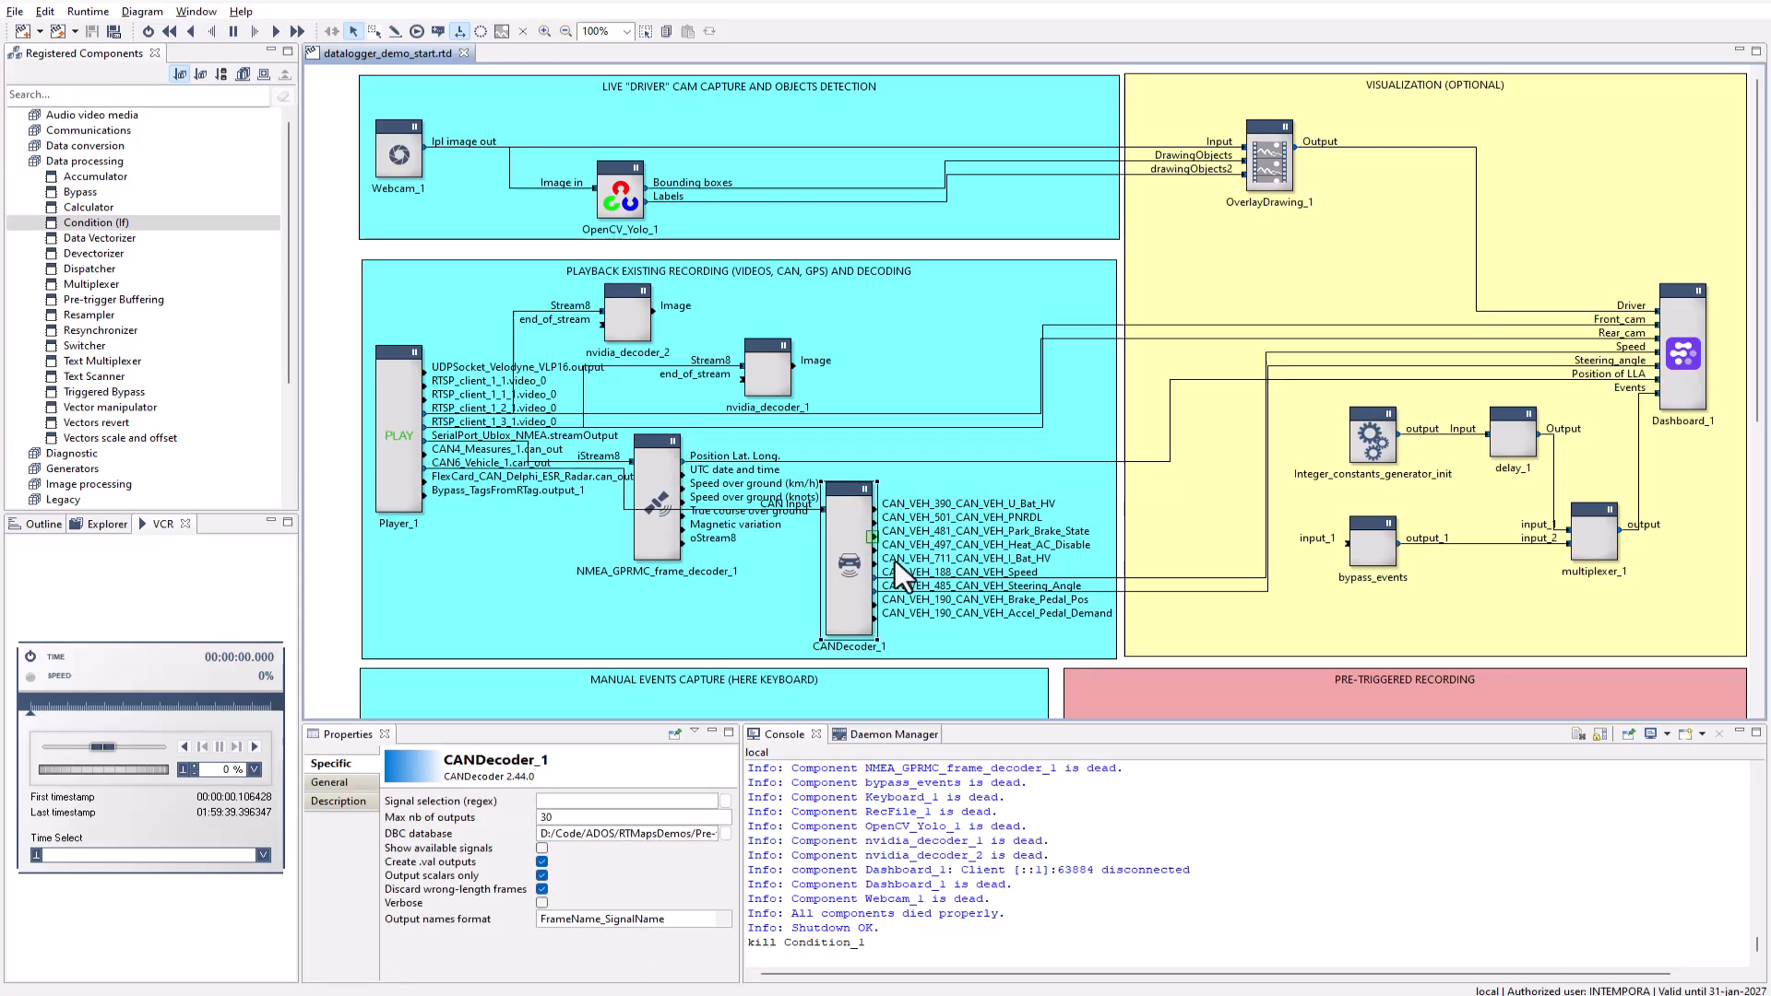
click(1109, 579)
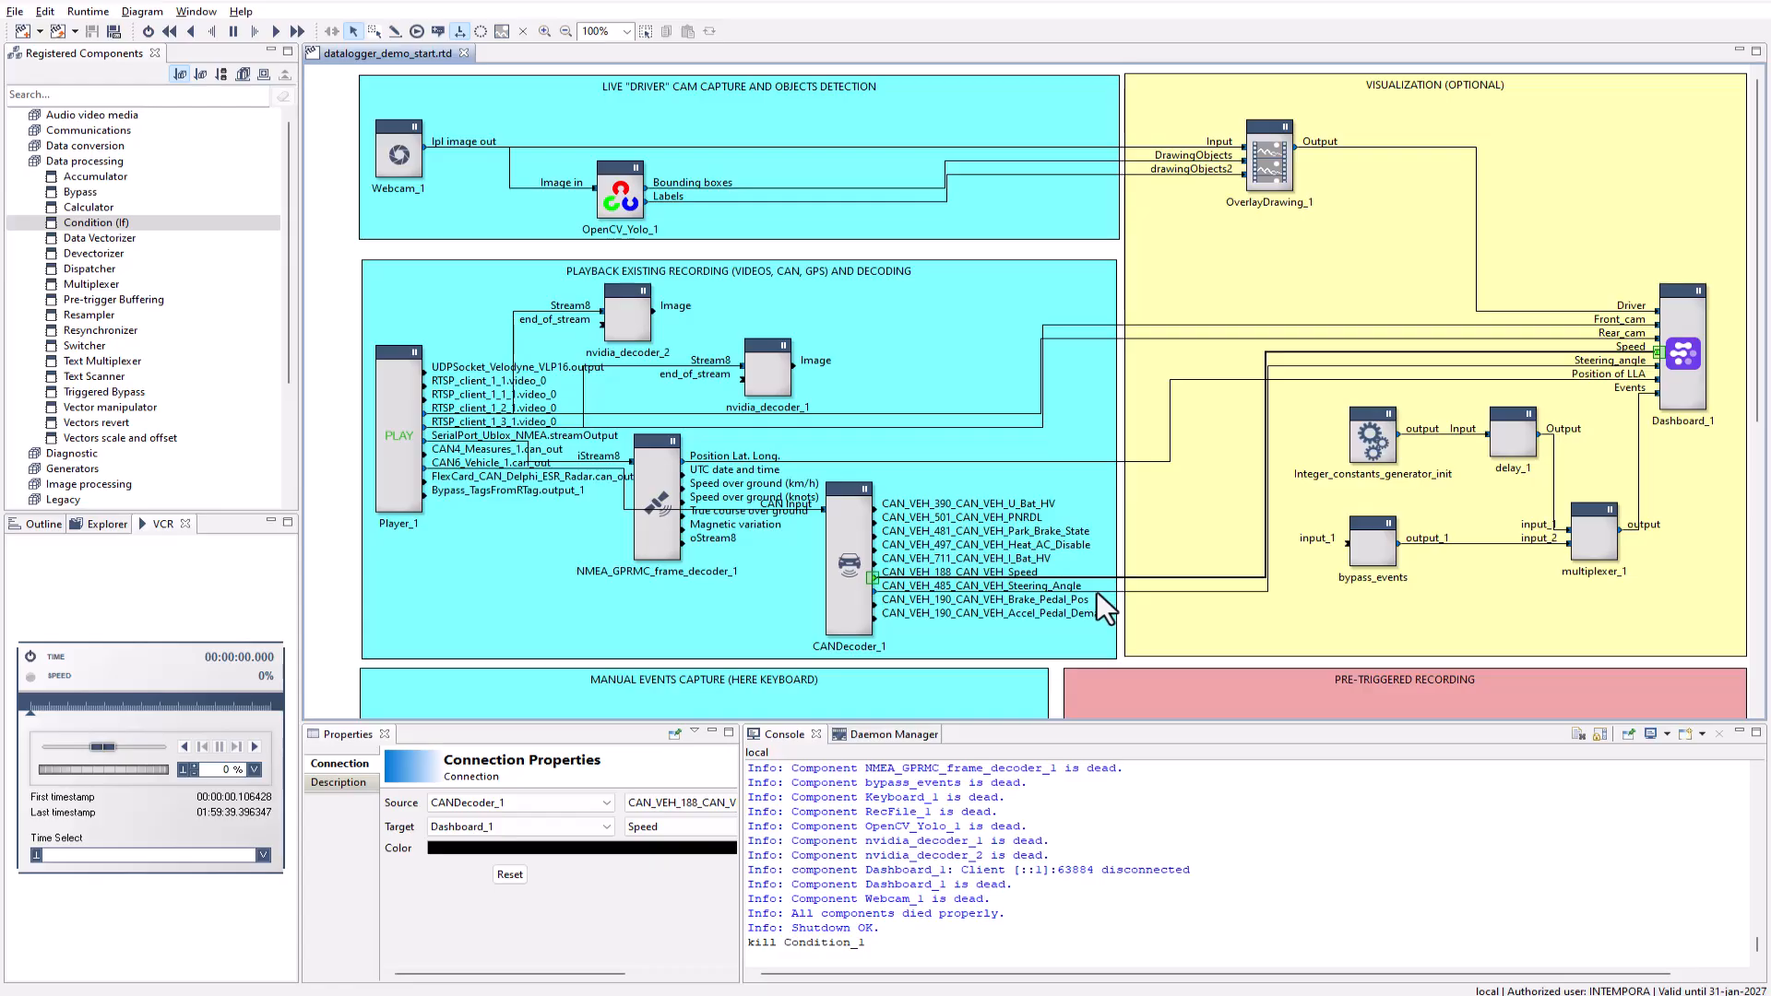
scroll(988, 444, down, 2)
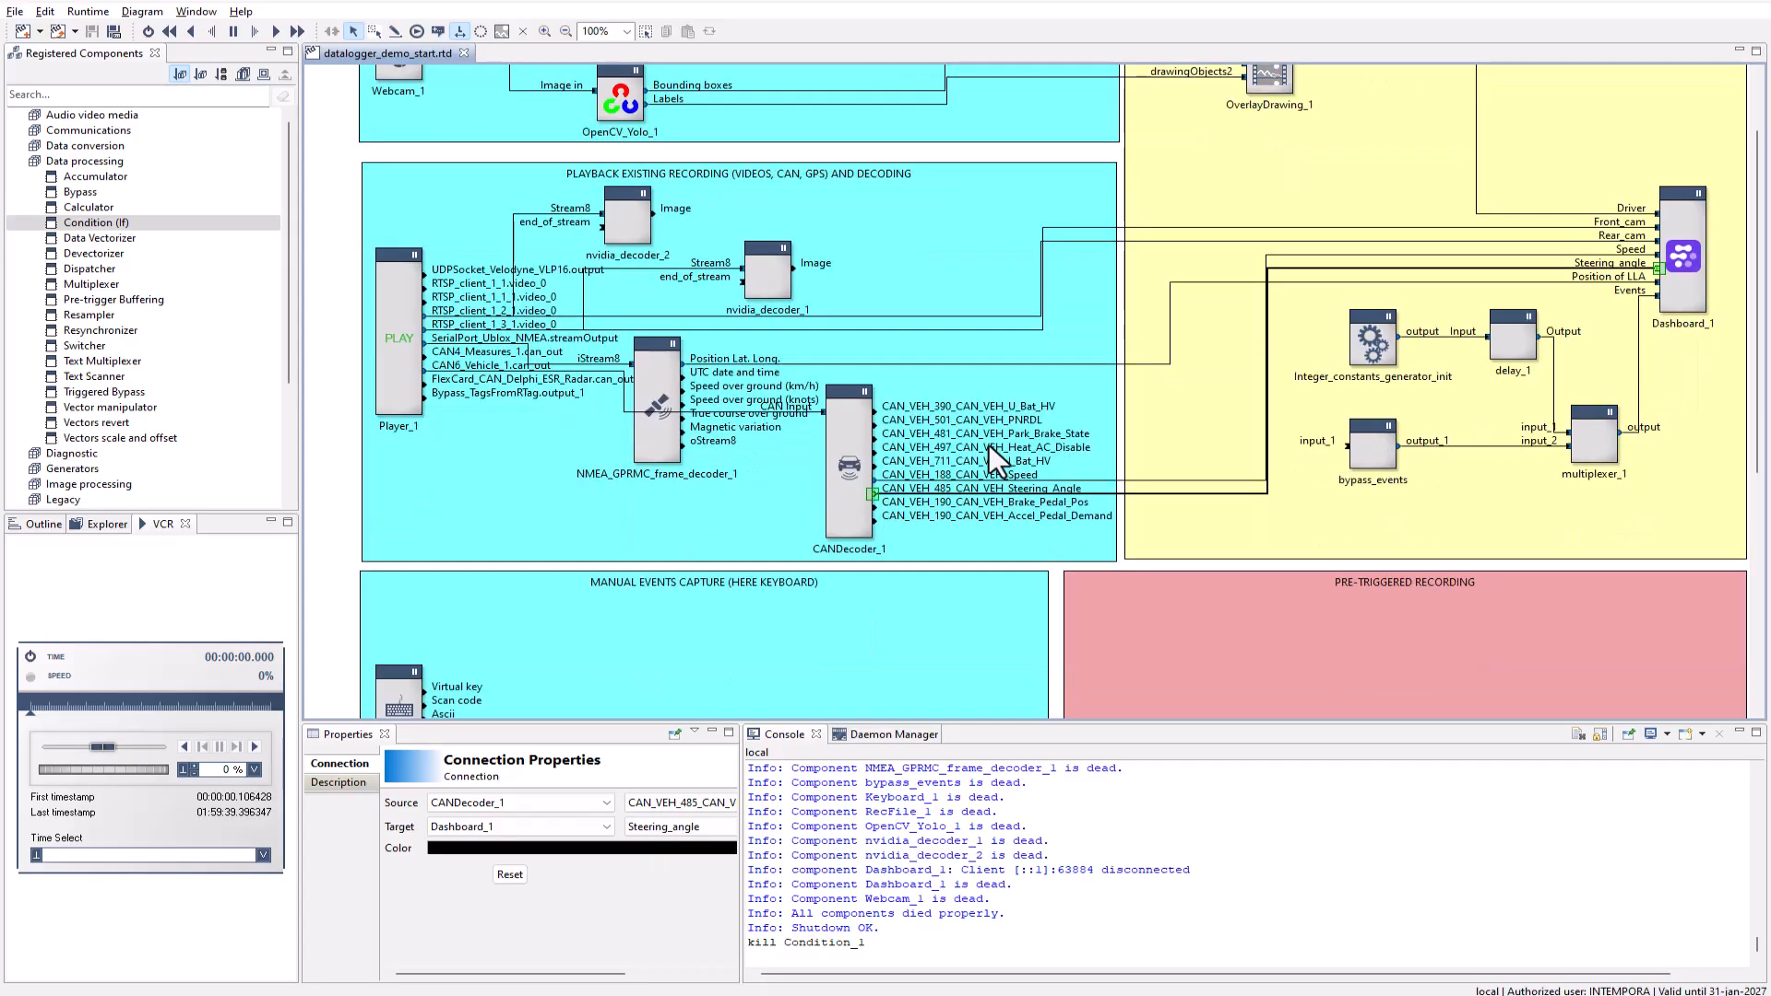
scroll(988, 446, up, 2)
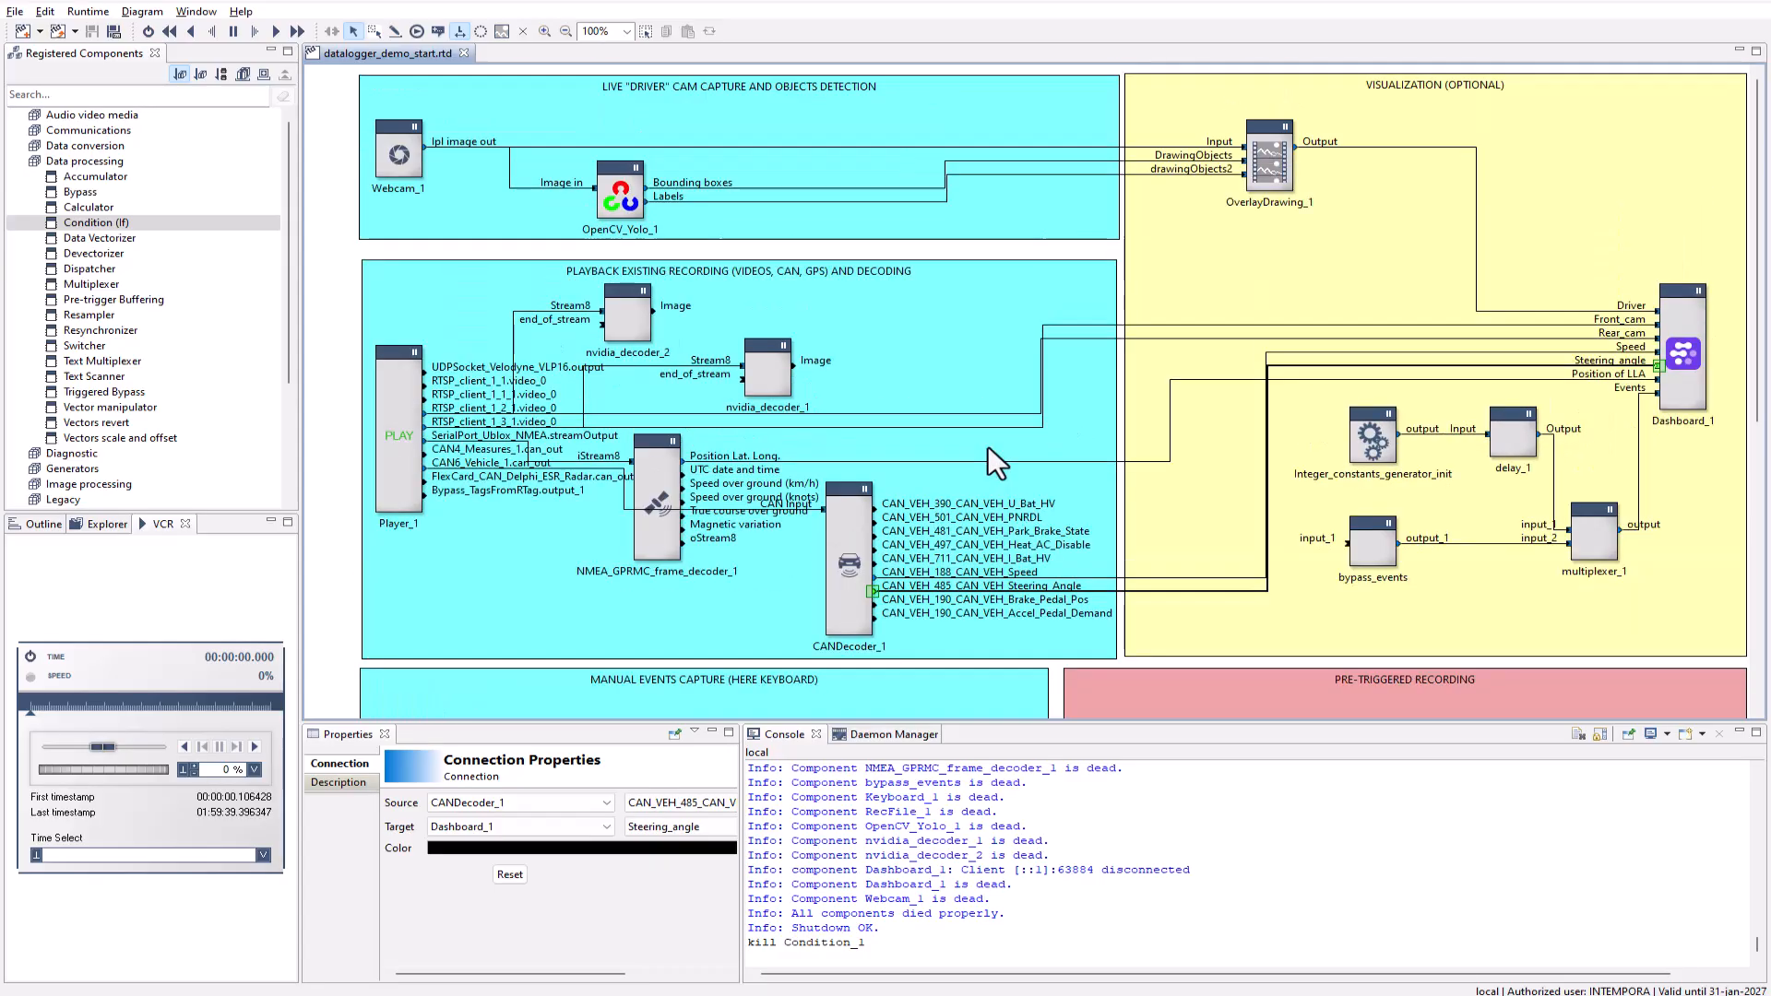
click(1695, 391)
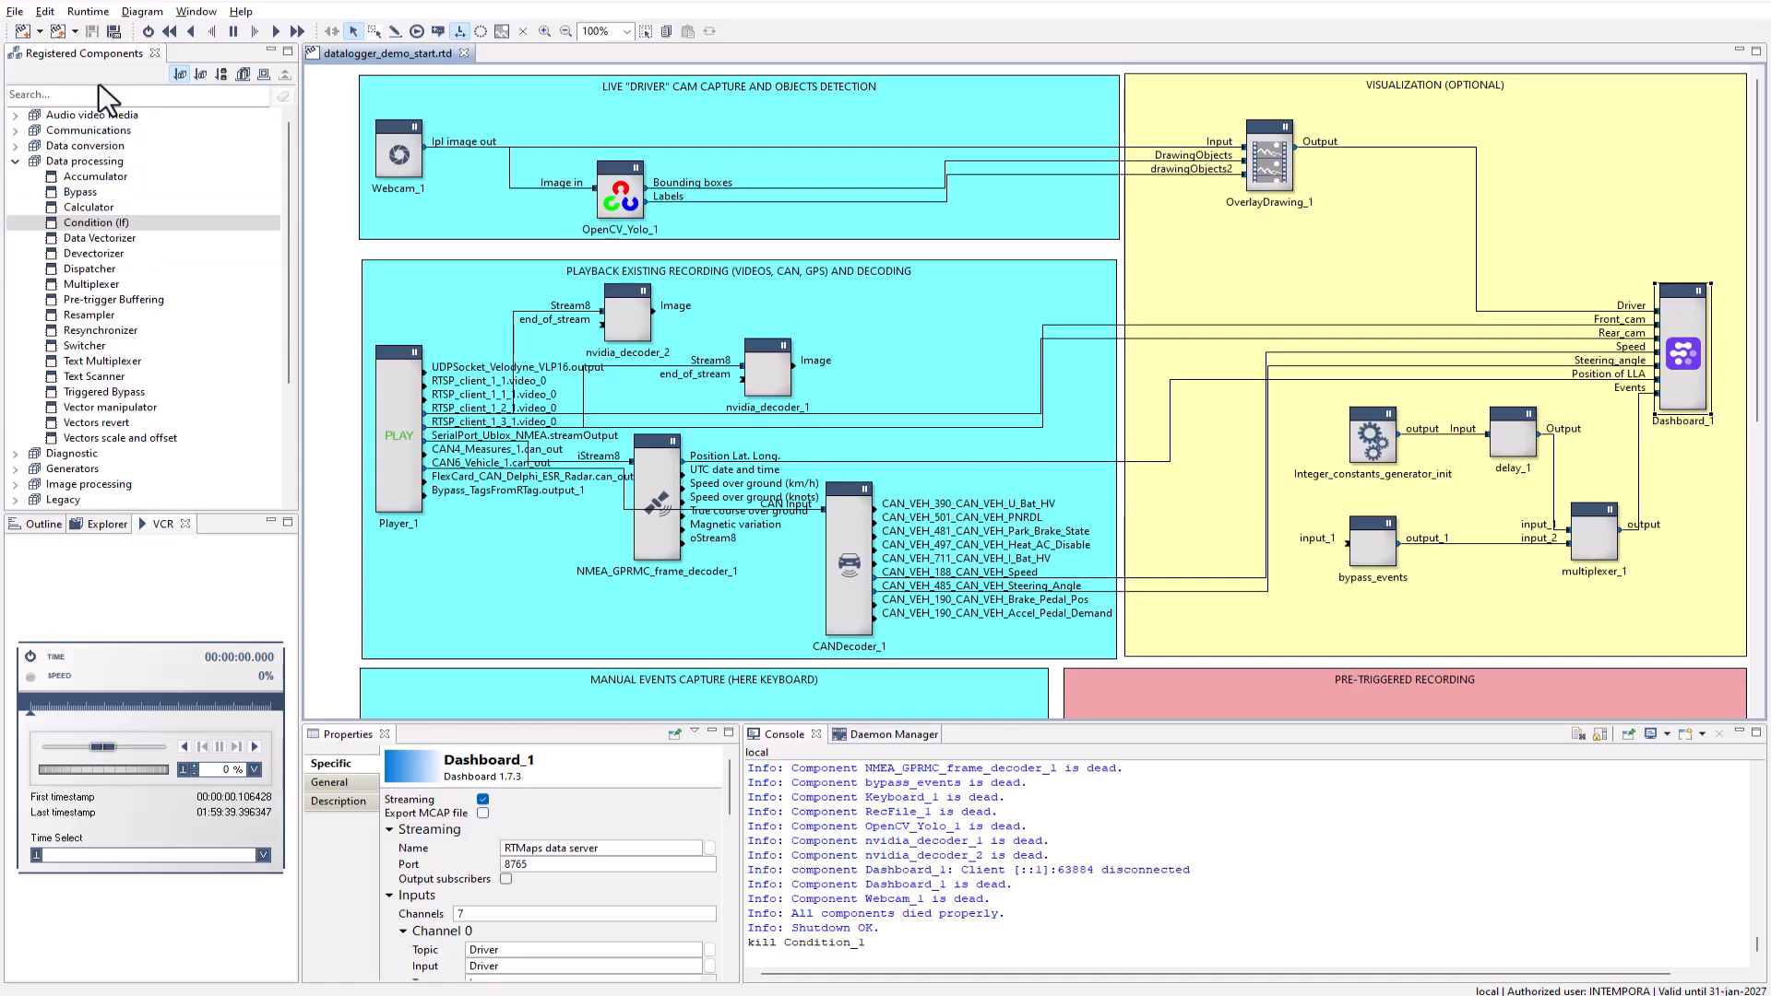
Run the diagram, then switch to Lichtblick and open the Foxglove WebSocket connection at ws://localhost:8765
click(149, 32)
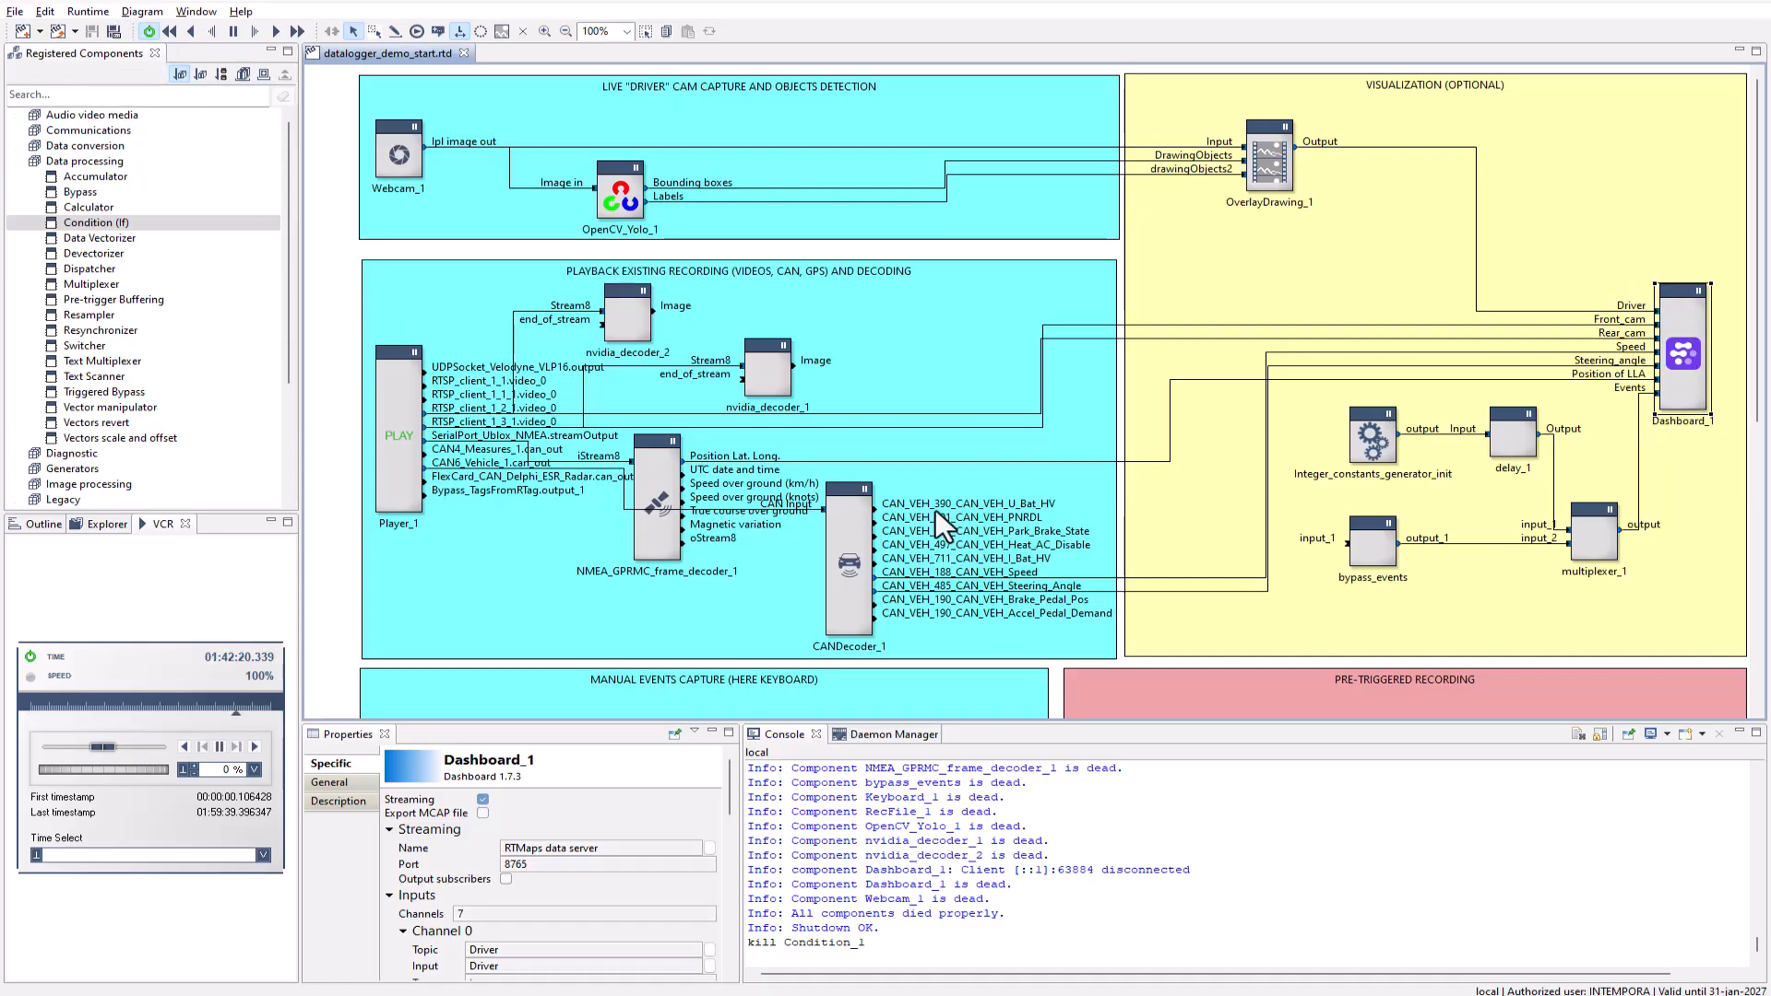
key(alt+Tab)
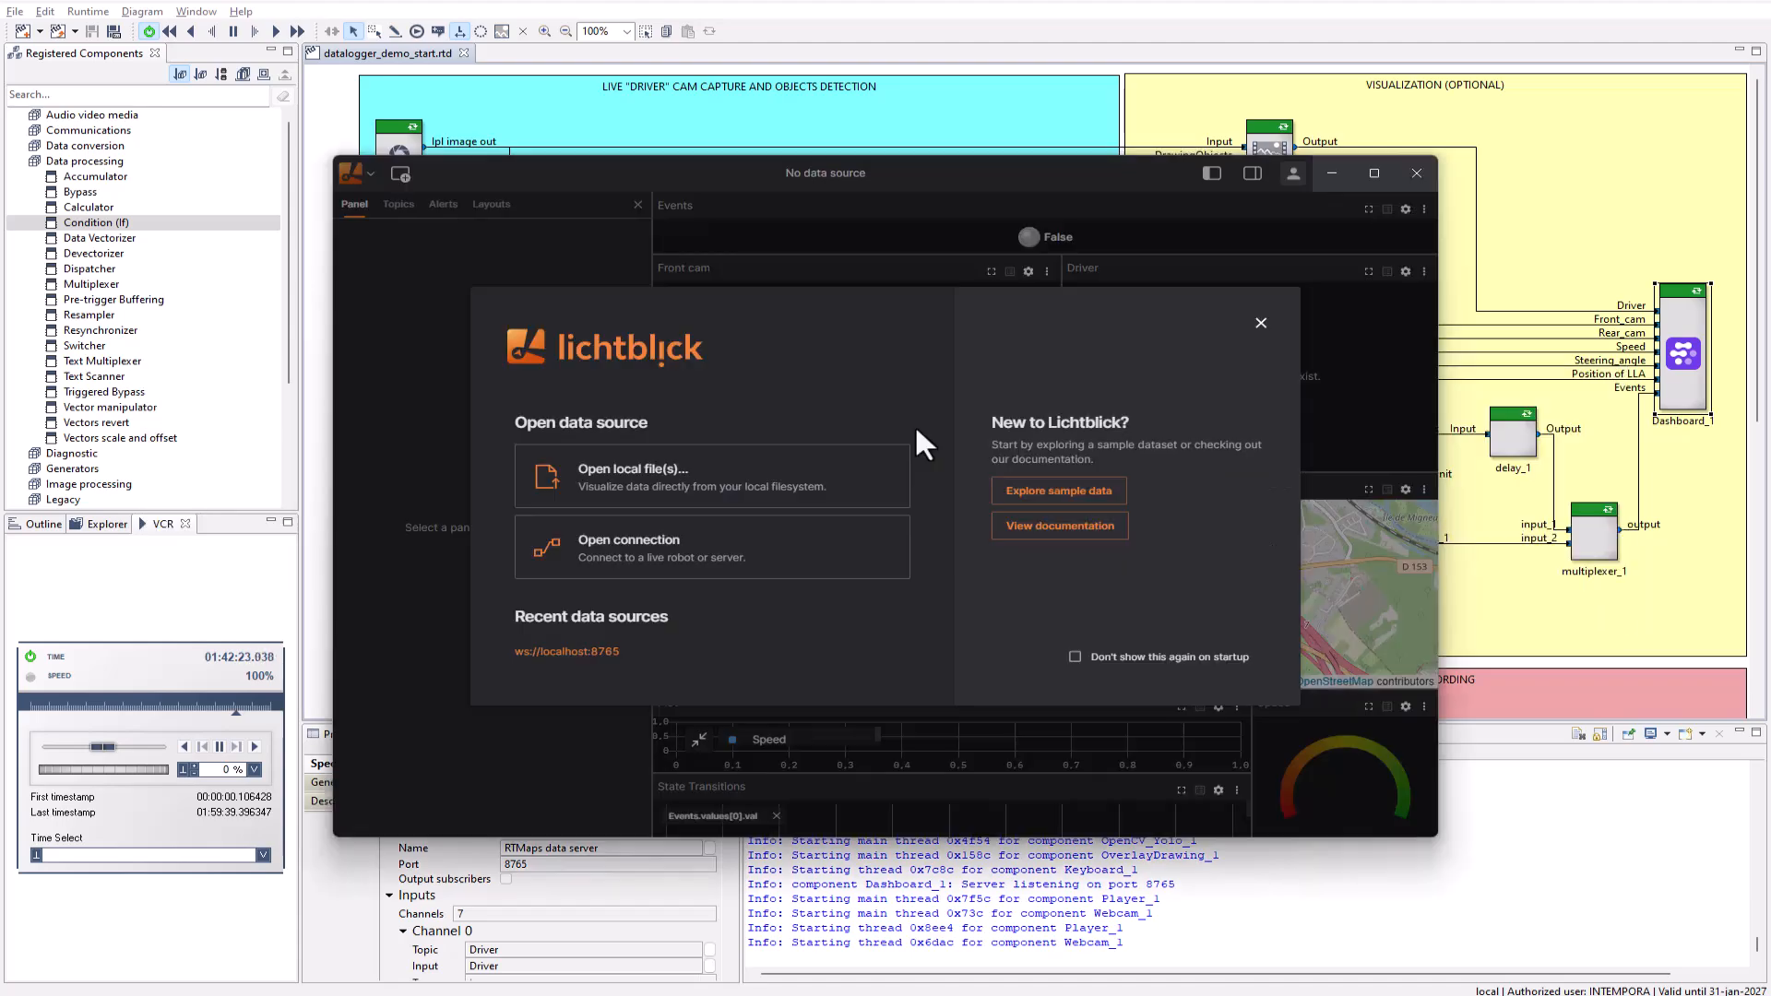
click(793, 558)
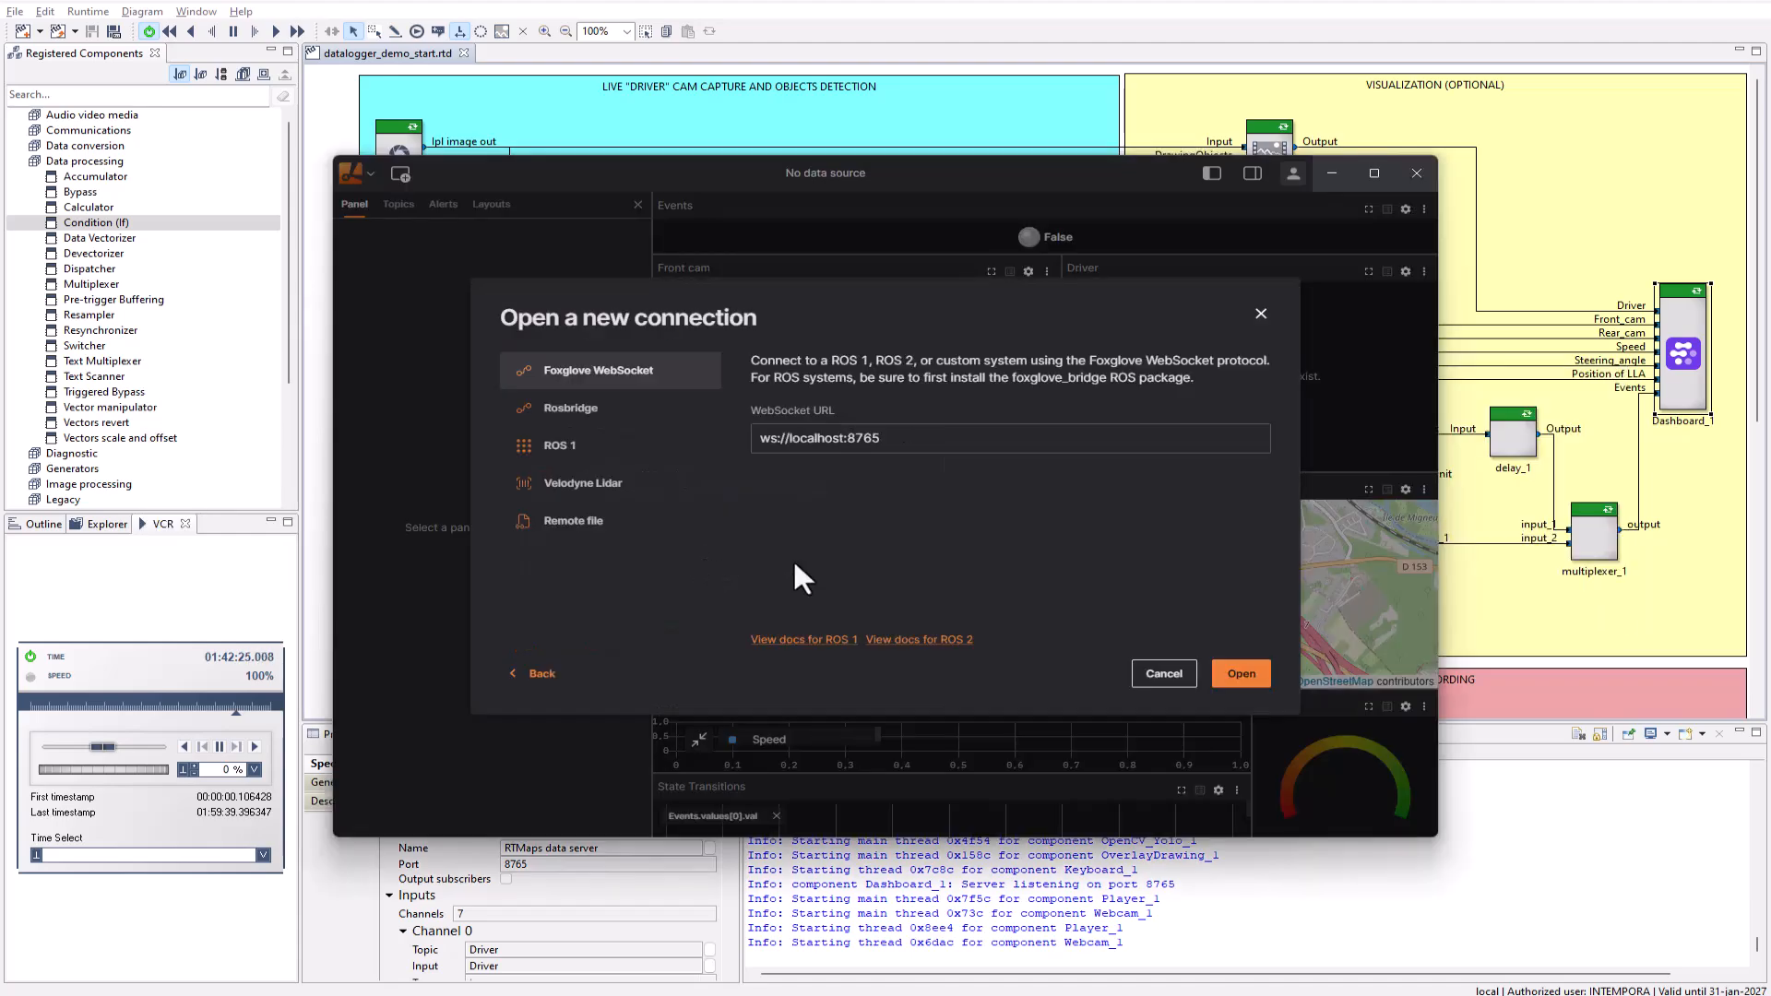
click(1242, 673)
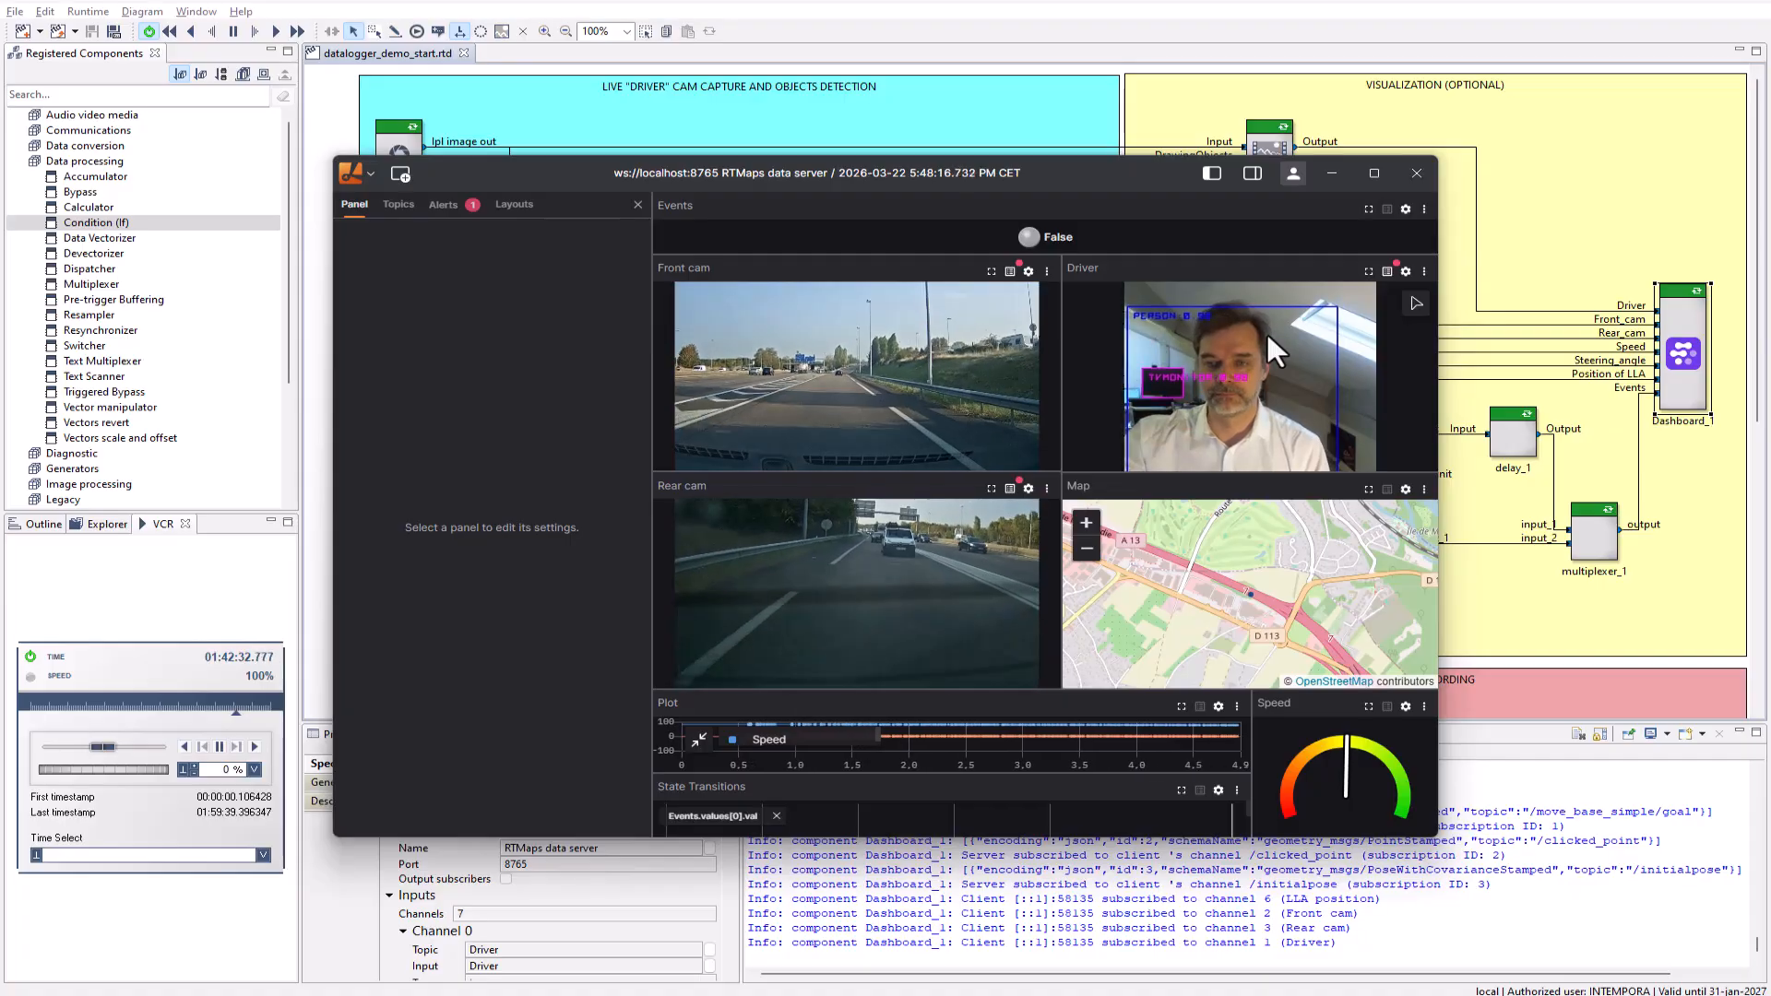
Maximize the live dashboard window and close its panel settings sidebar
click(1373, 172)
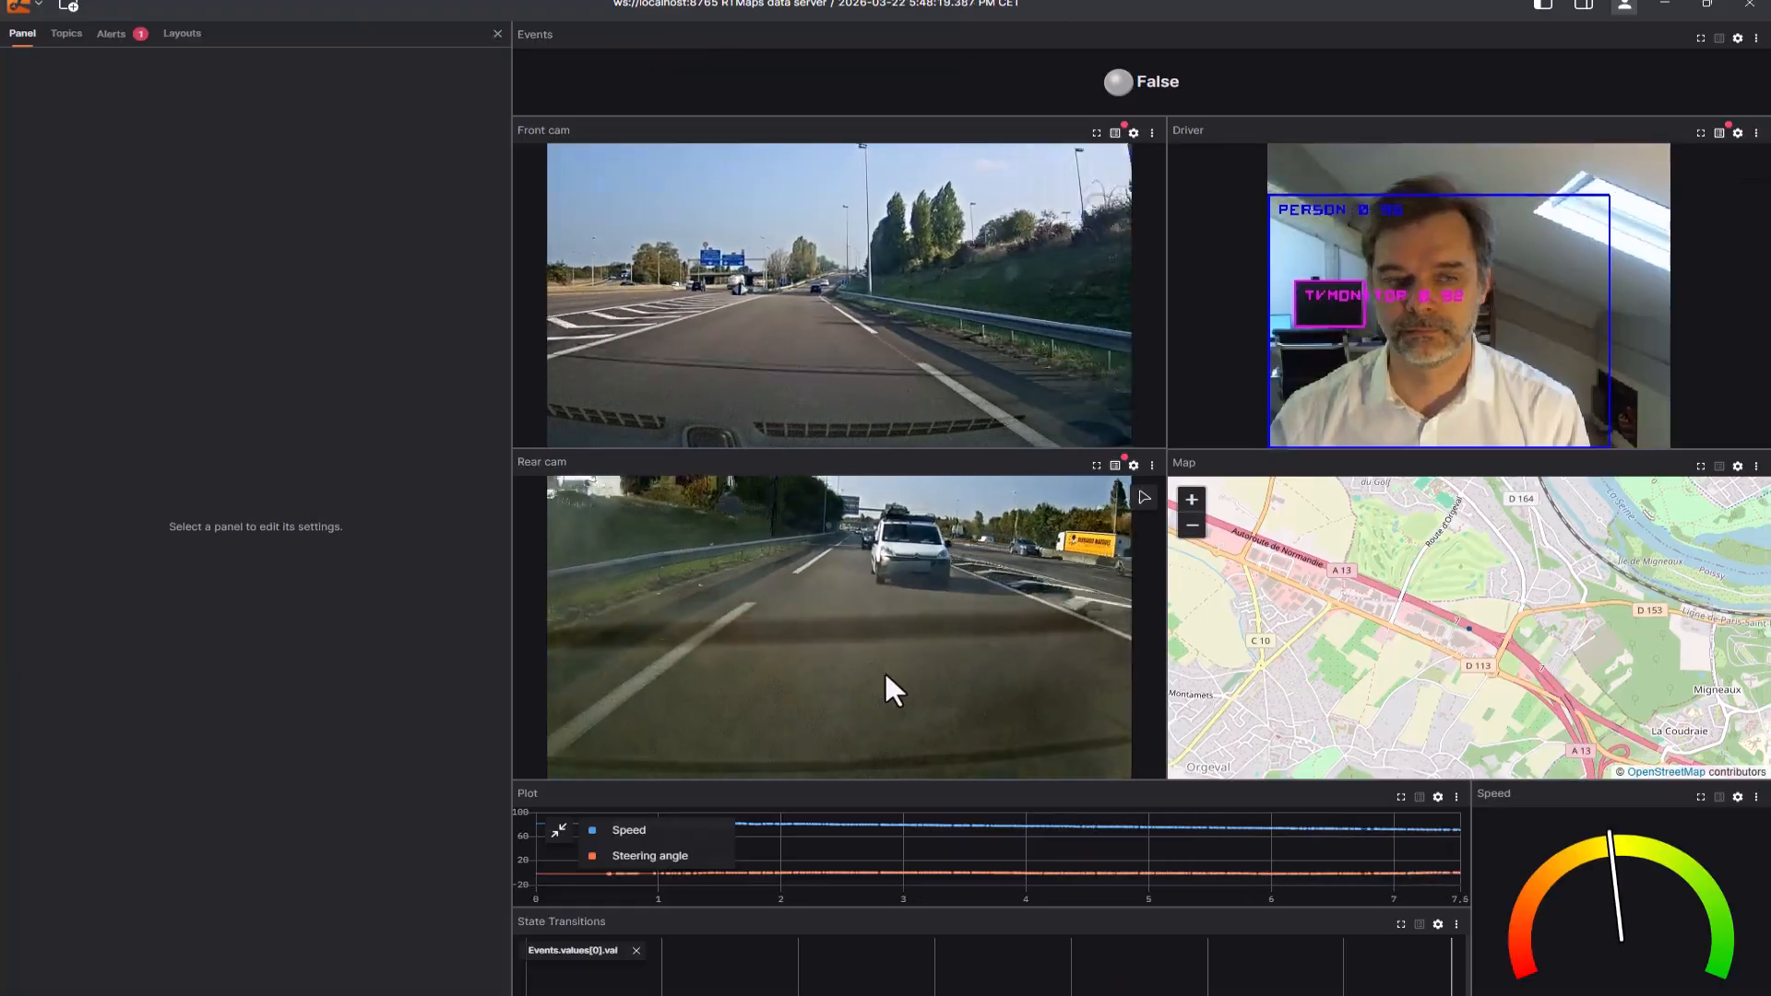
click(497, 33)
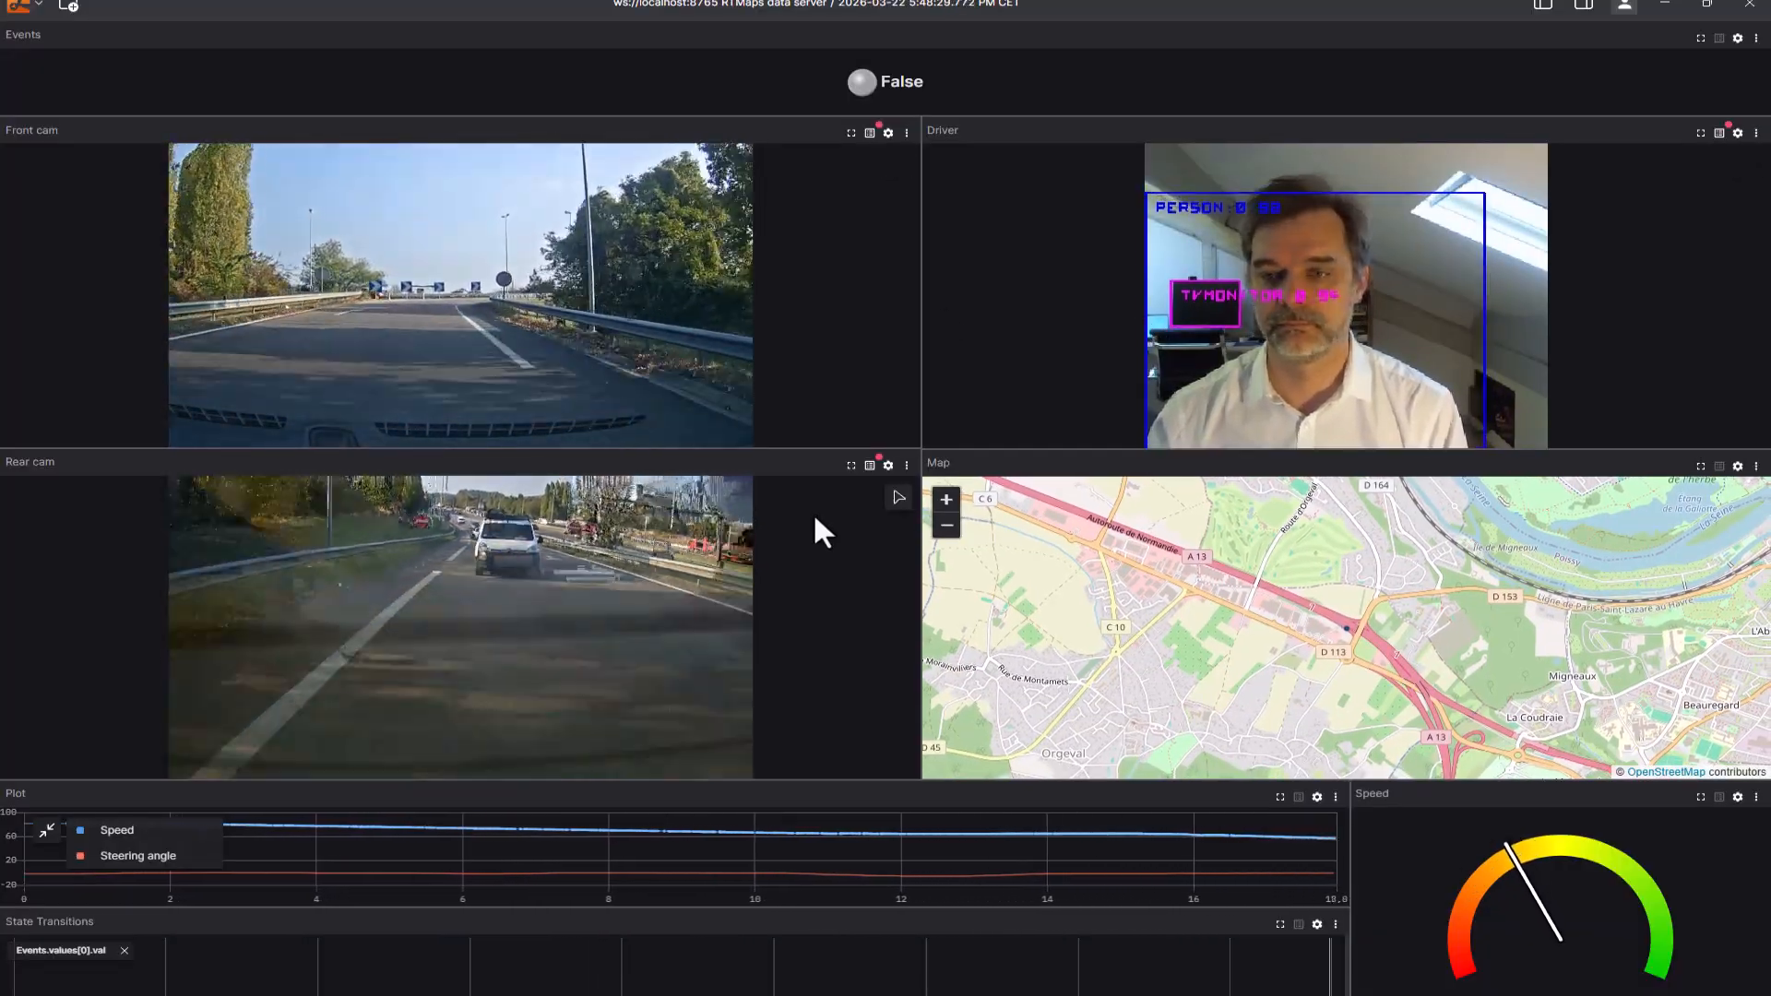
Switch back to RTMaps, stop the running diagram and select RecFile_1 in the pre-triggered recording area
key(alt+Tab)
click(148, 30)
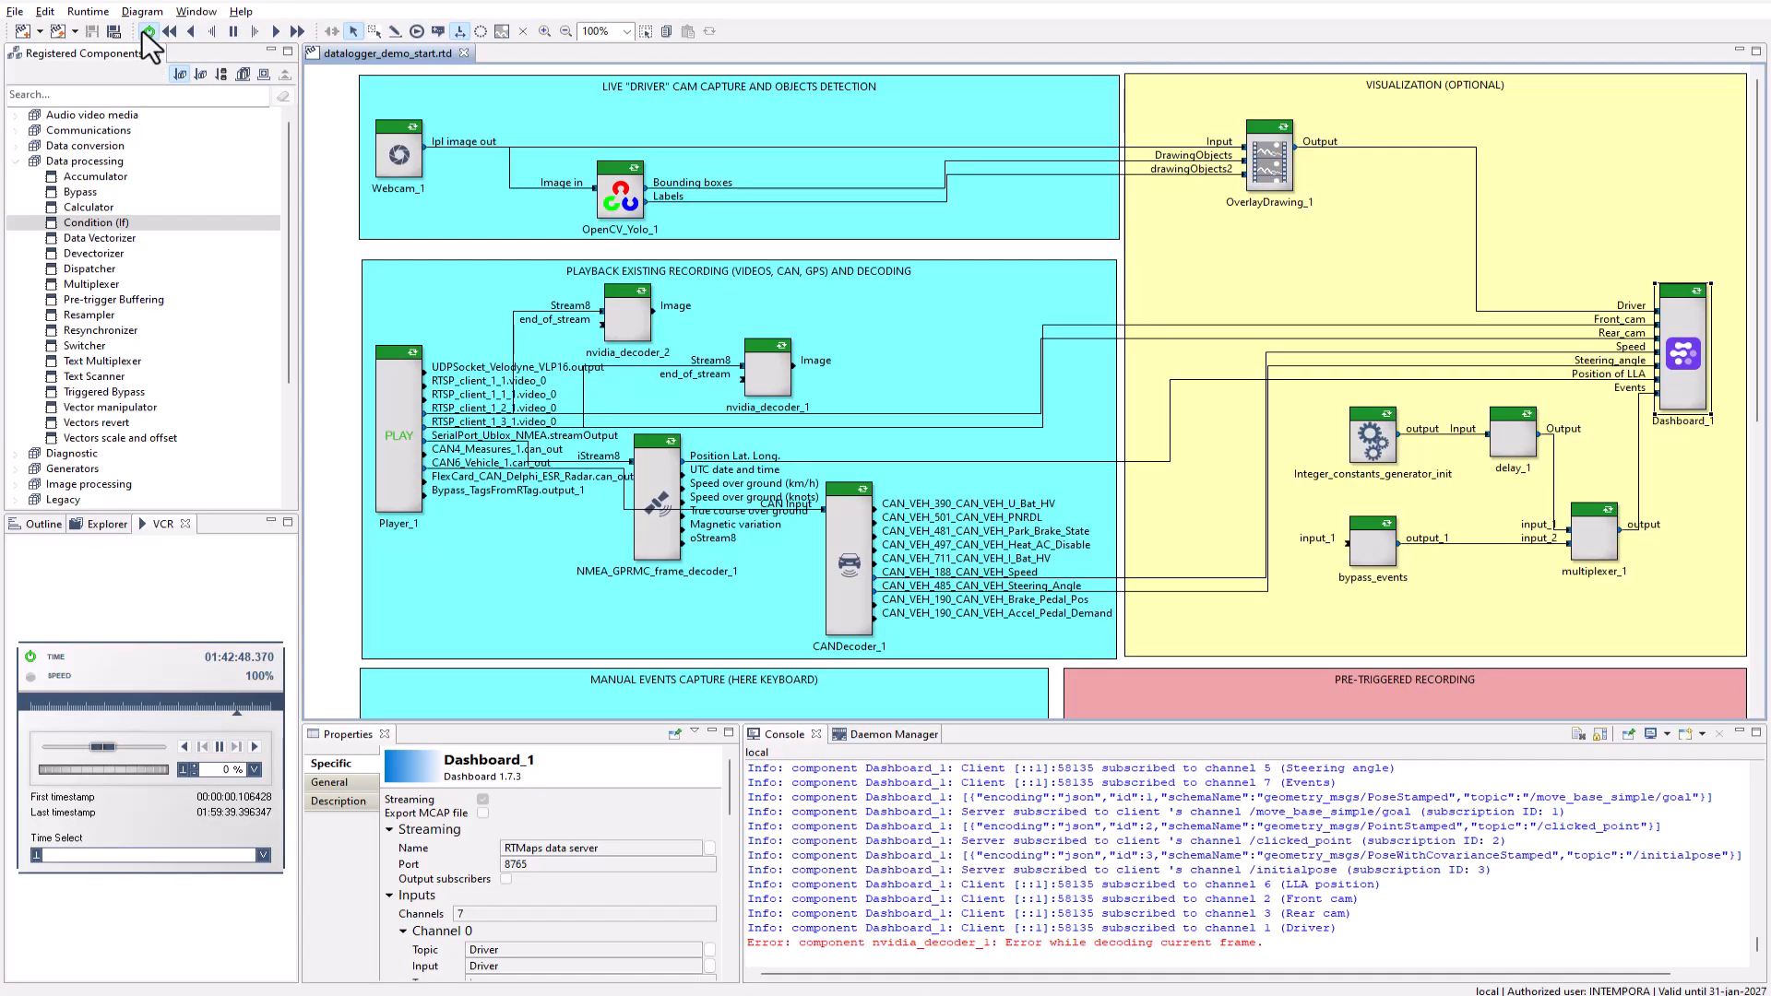
scroll(1113, 323, down, 4)
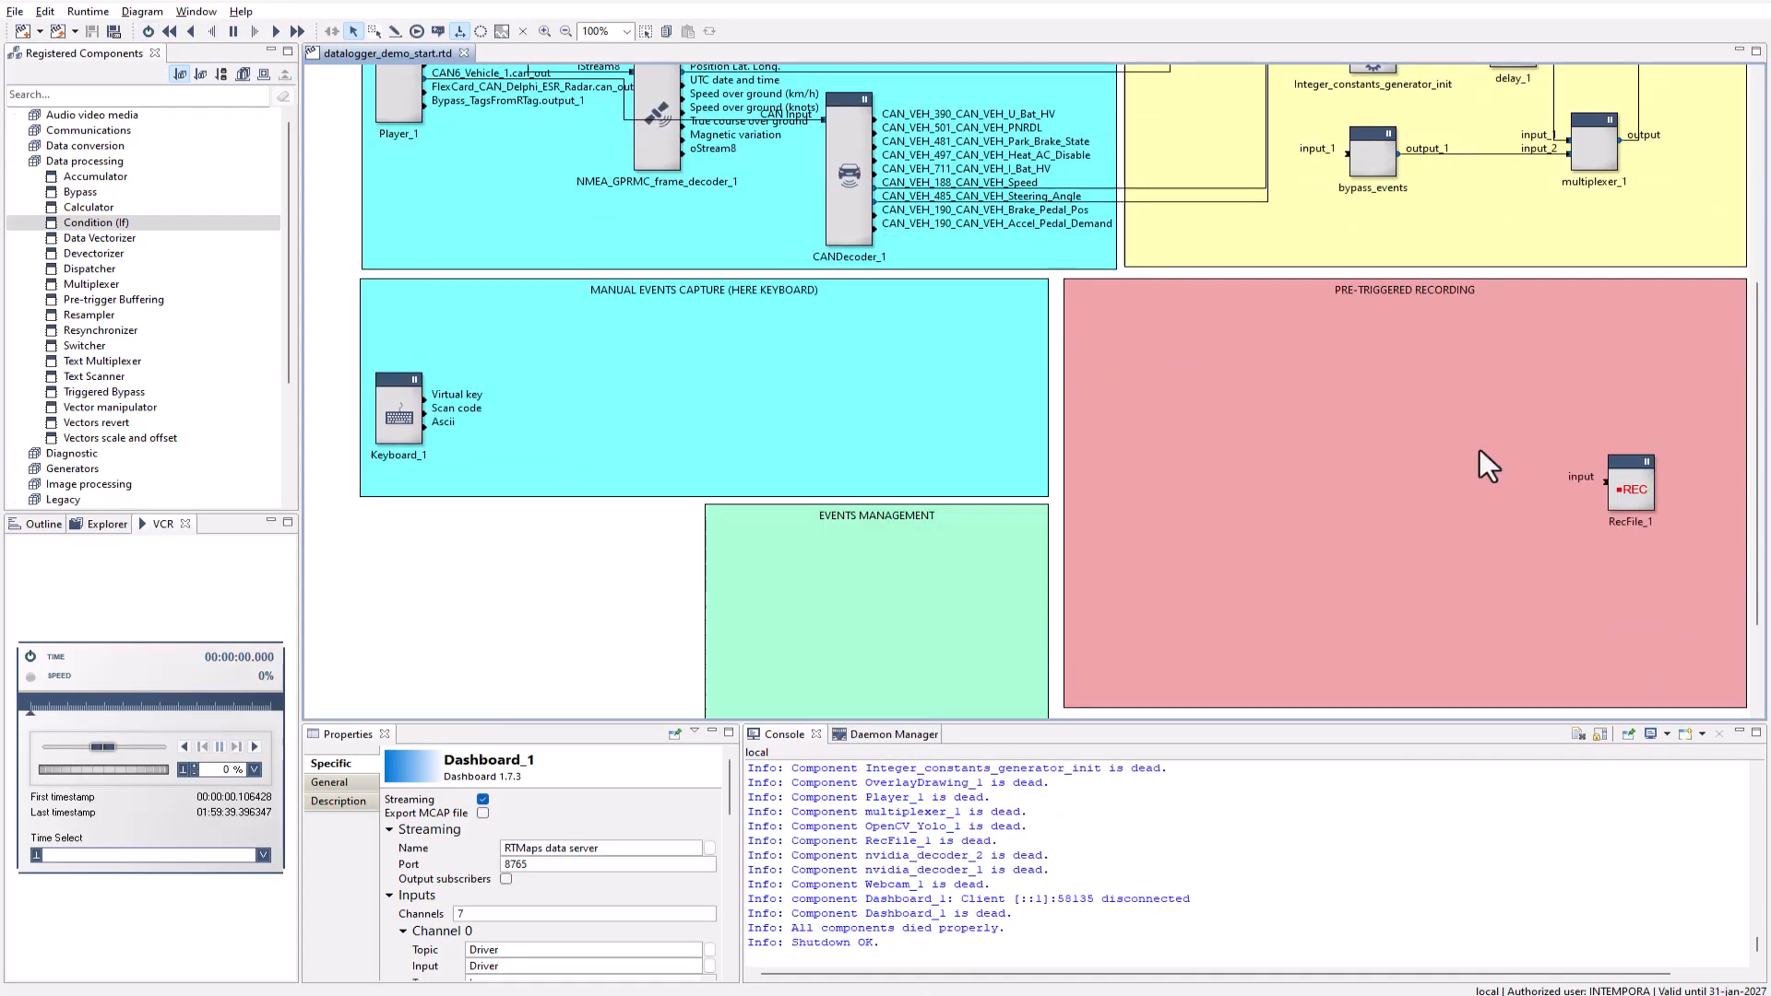
click(1629, 486)
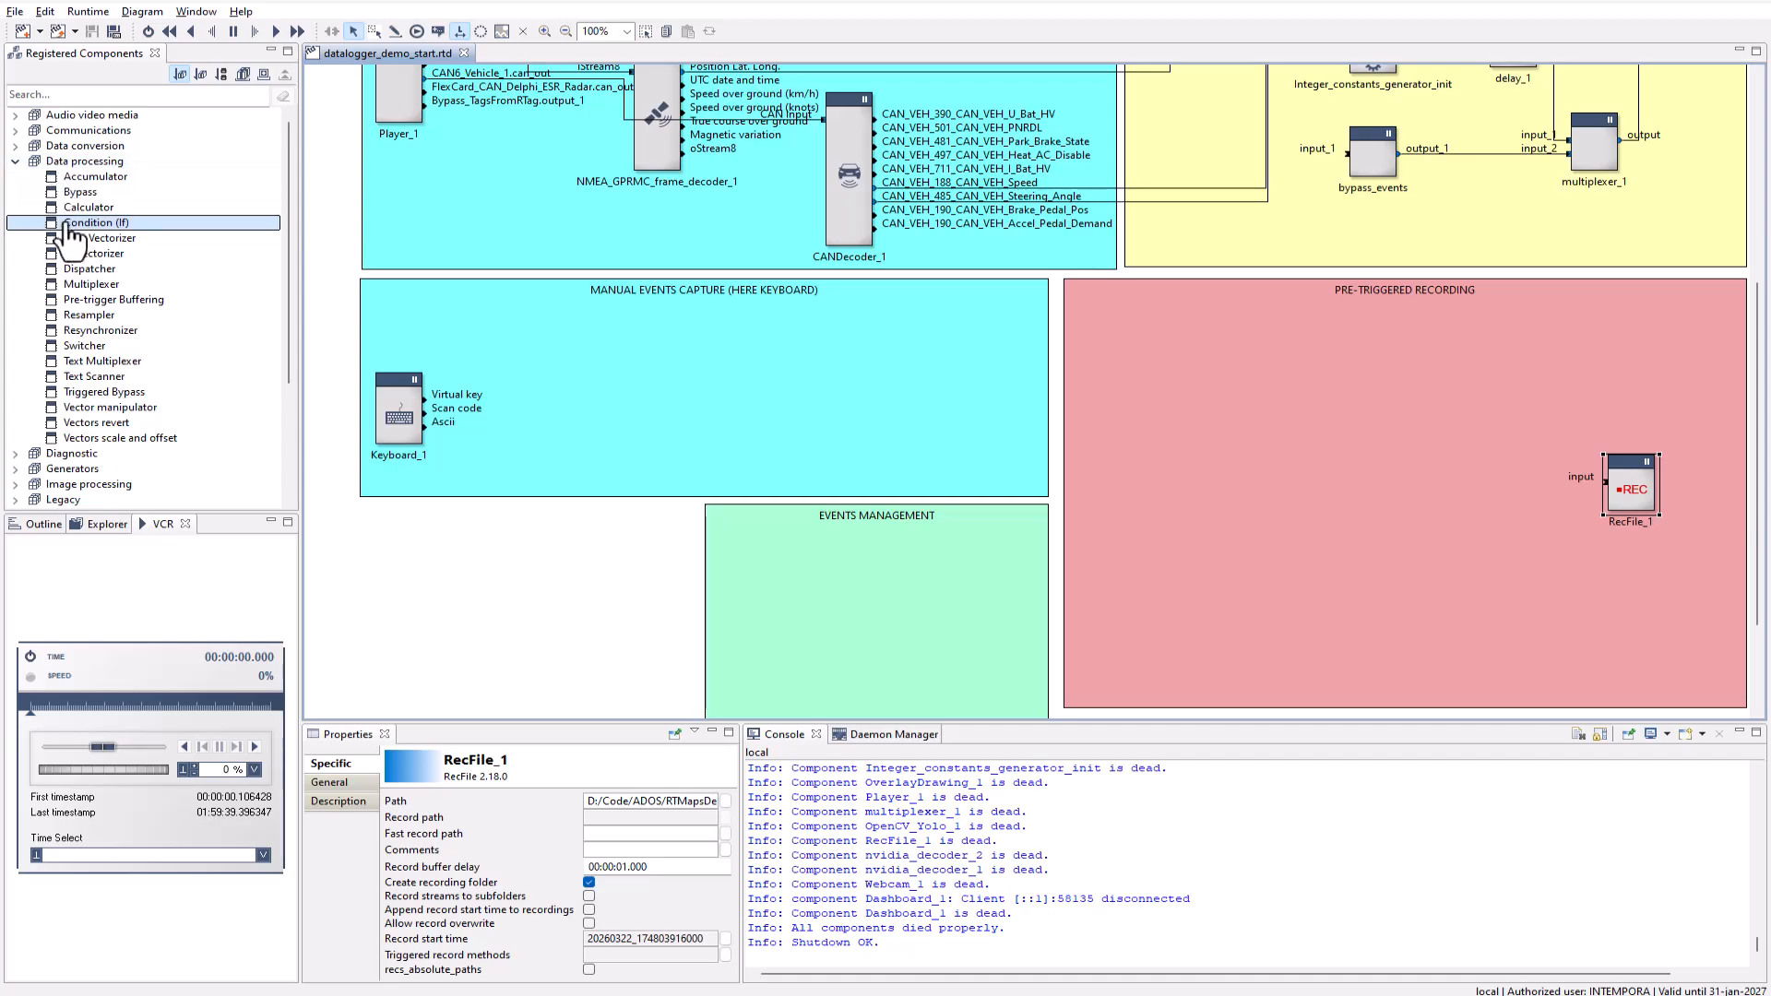
Add a Pre-trigger Buffering component to the pre-triggered recording area and set its number of inputs to 7
drag(90, 305, 1275, 500)
click(1271, 487)
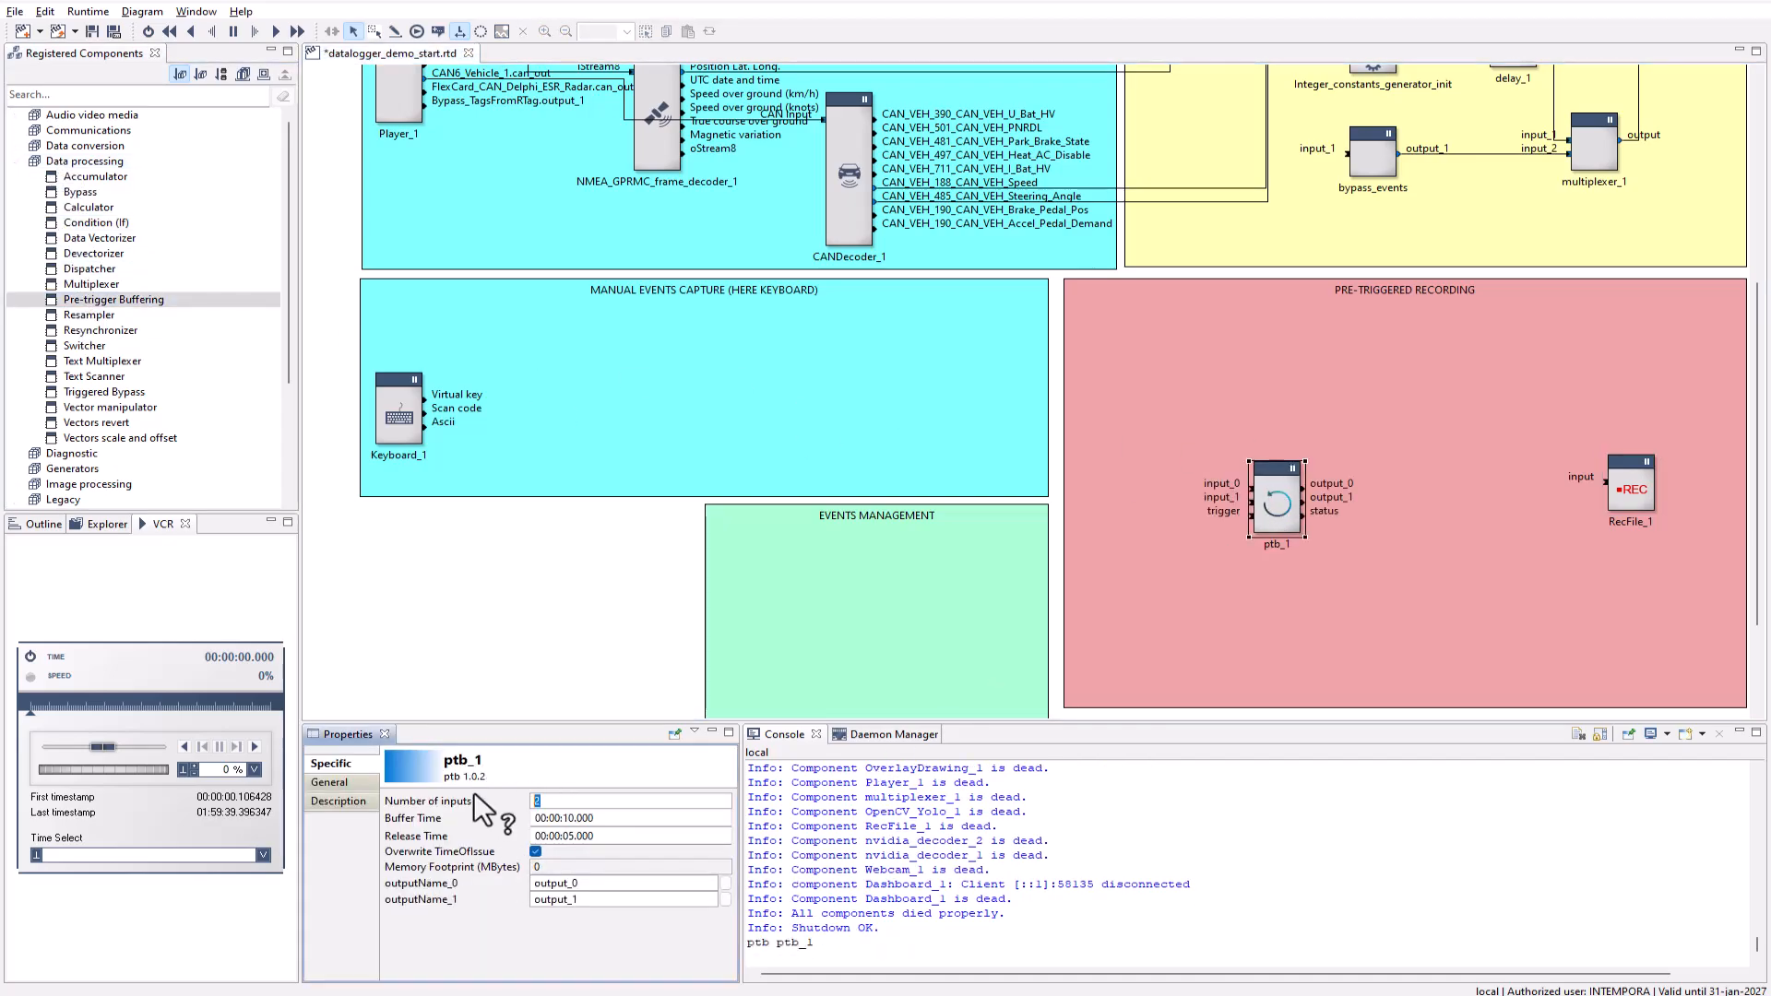
text(7)
key(Return)
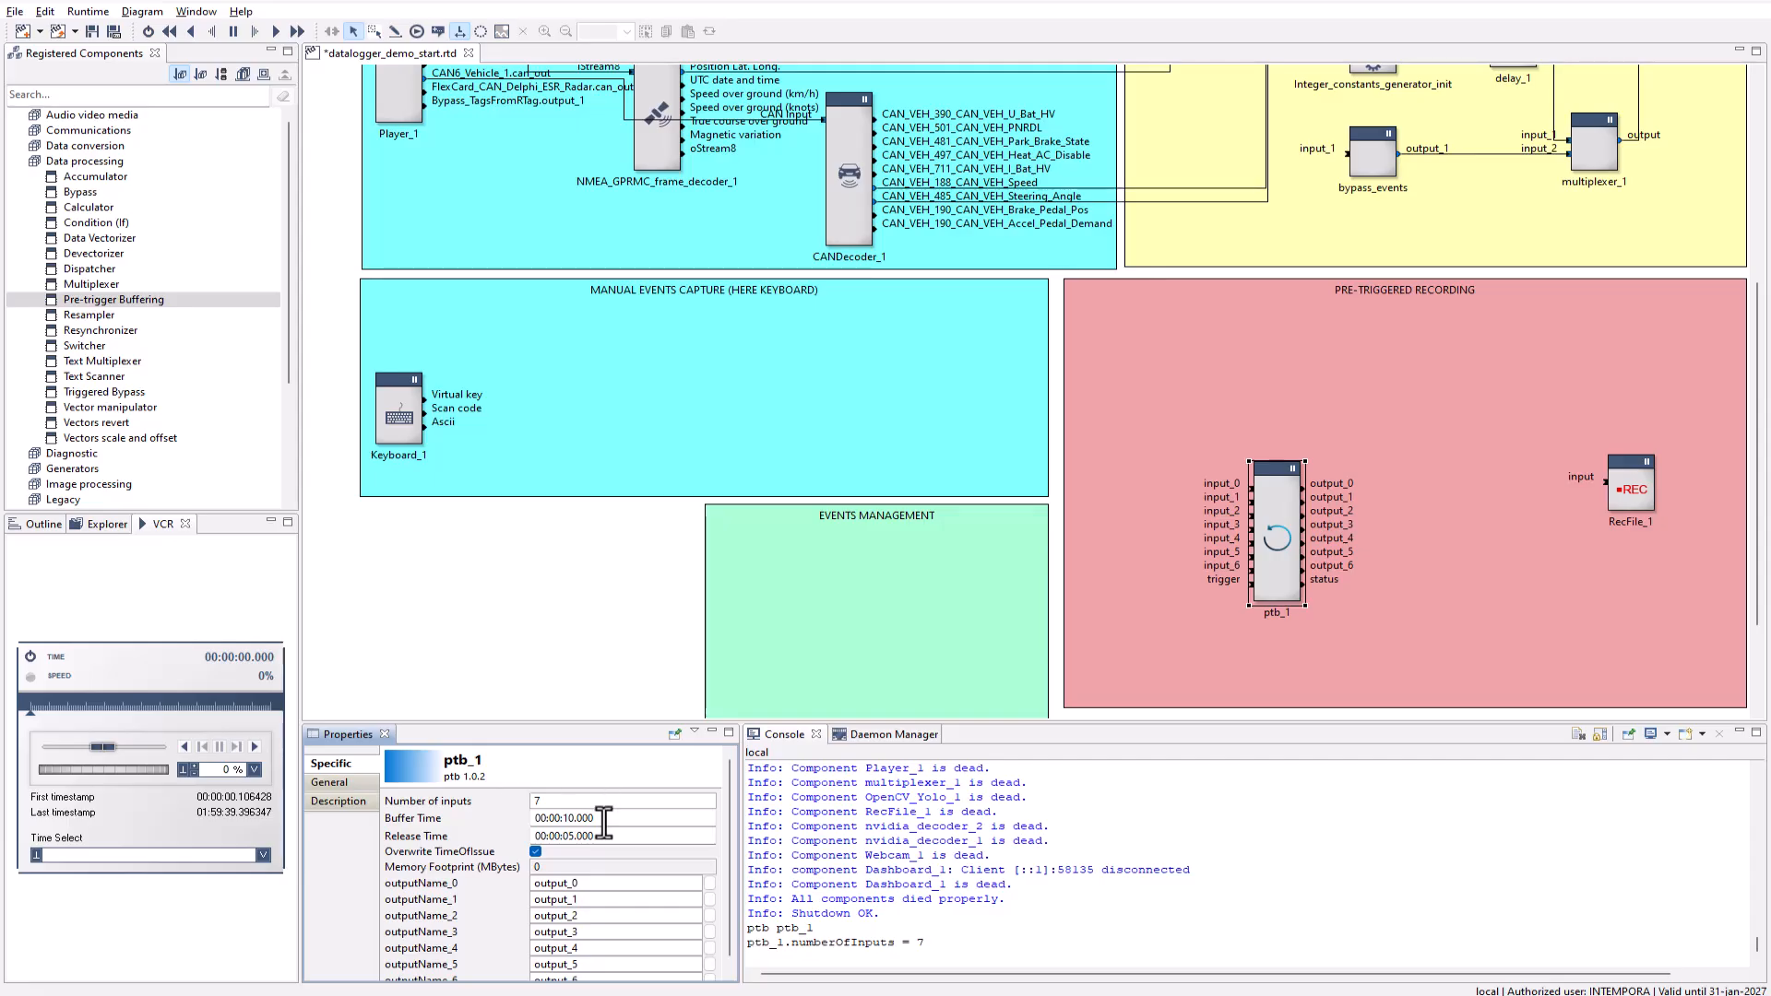
Set the pre-trigger buffer's buffer time to 00:00:15.000 and its release time to 00:00:10.000
key(Tab)
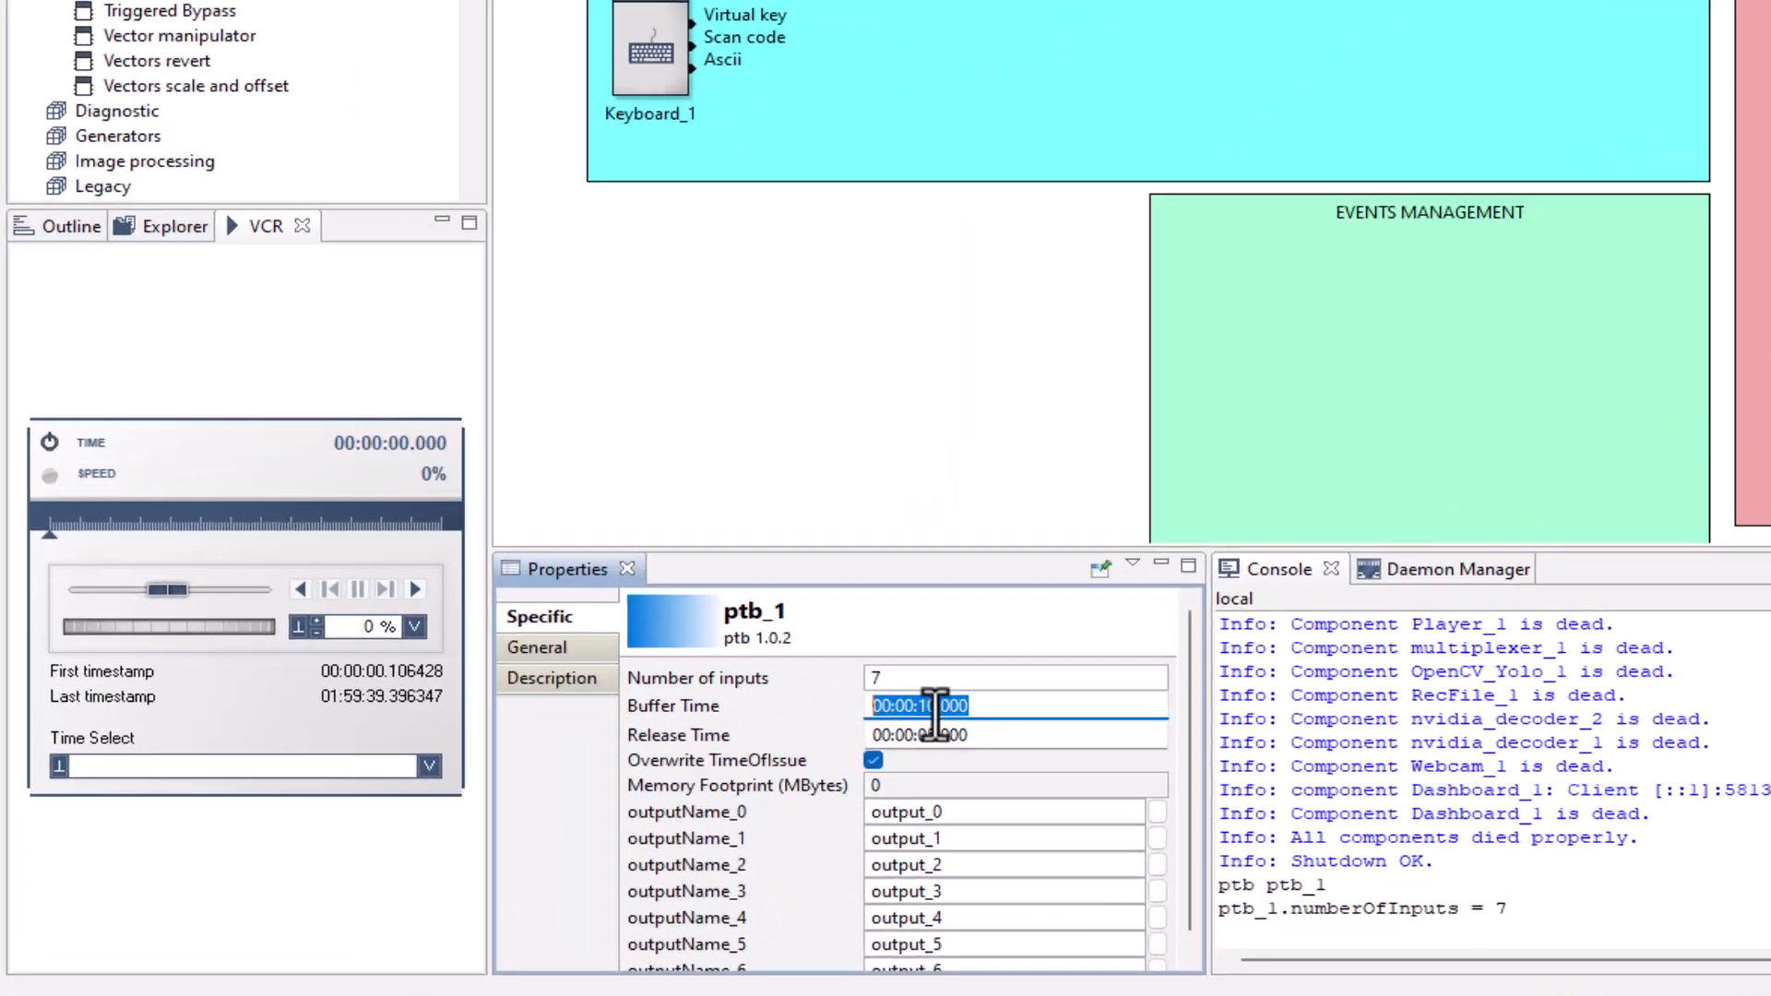
click(577, 819)
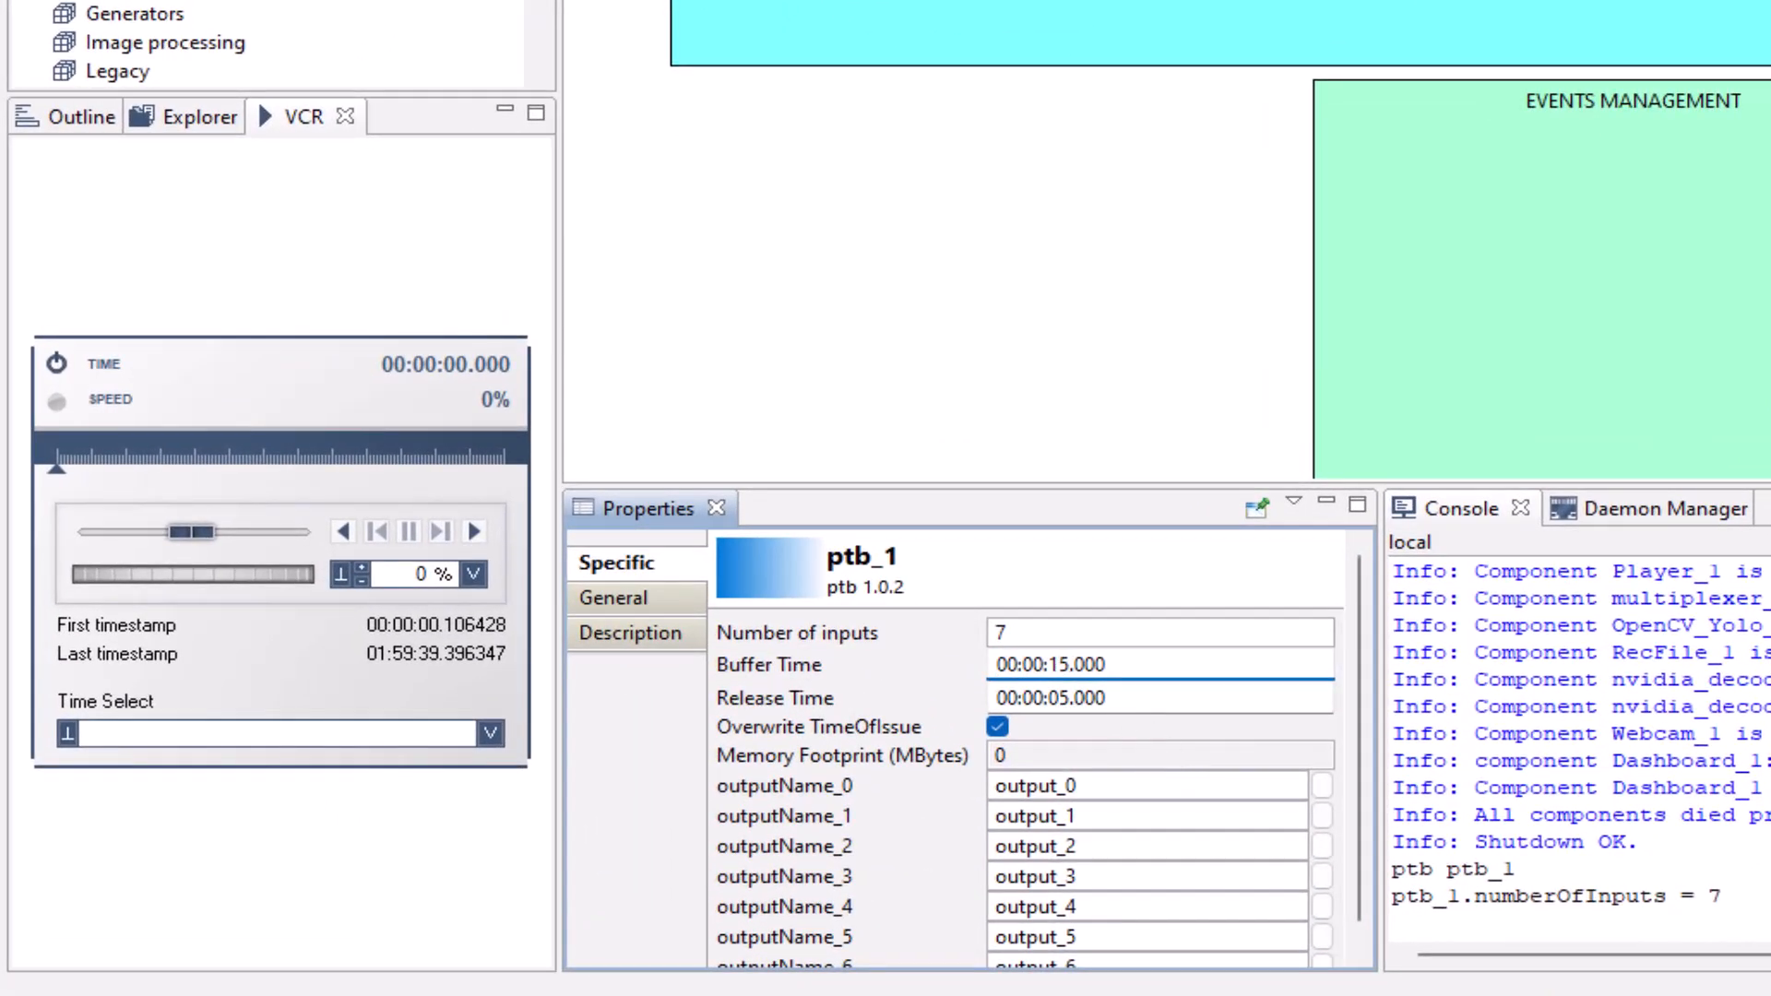
click(1072, 699)
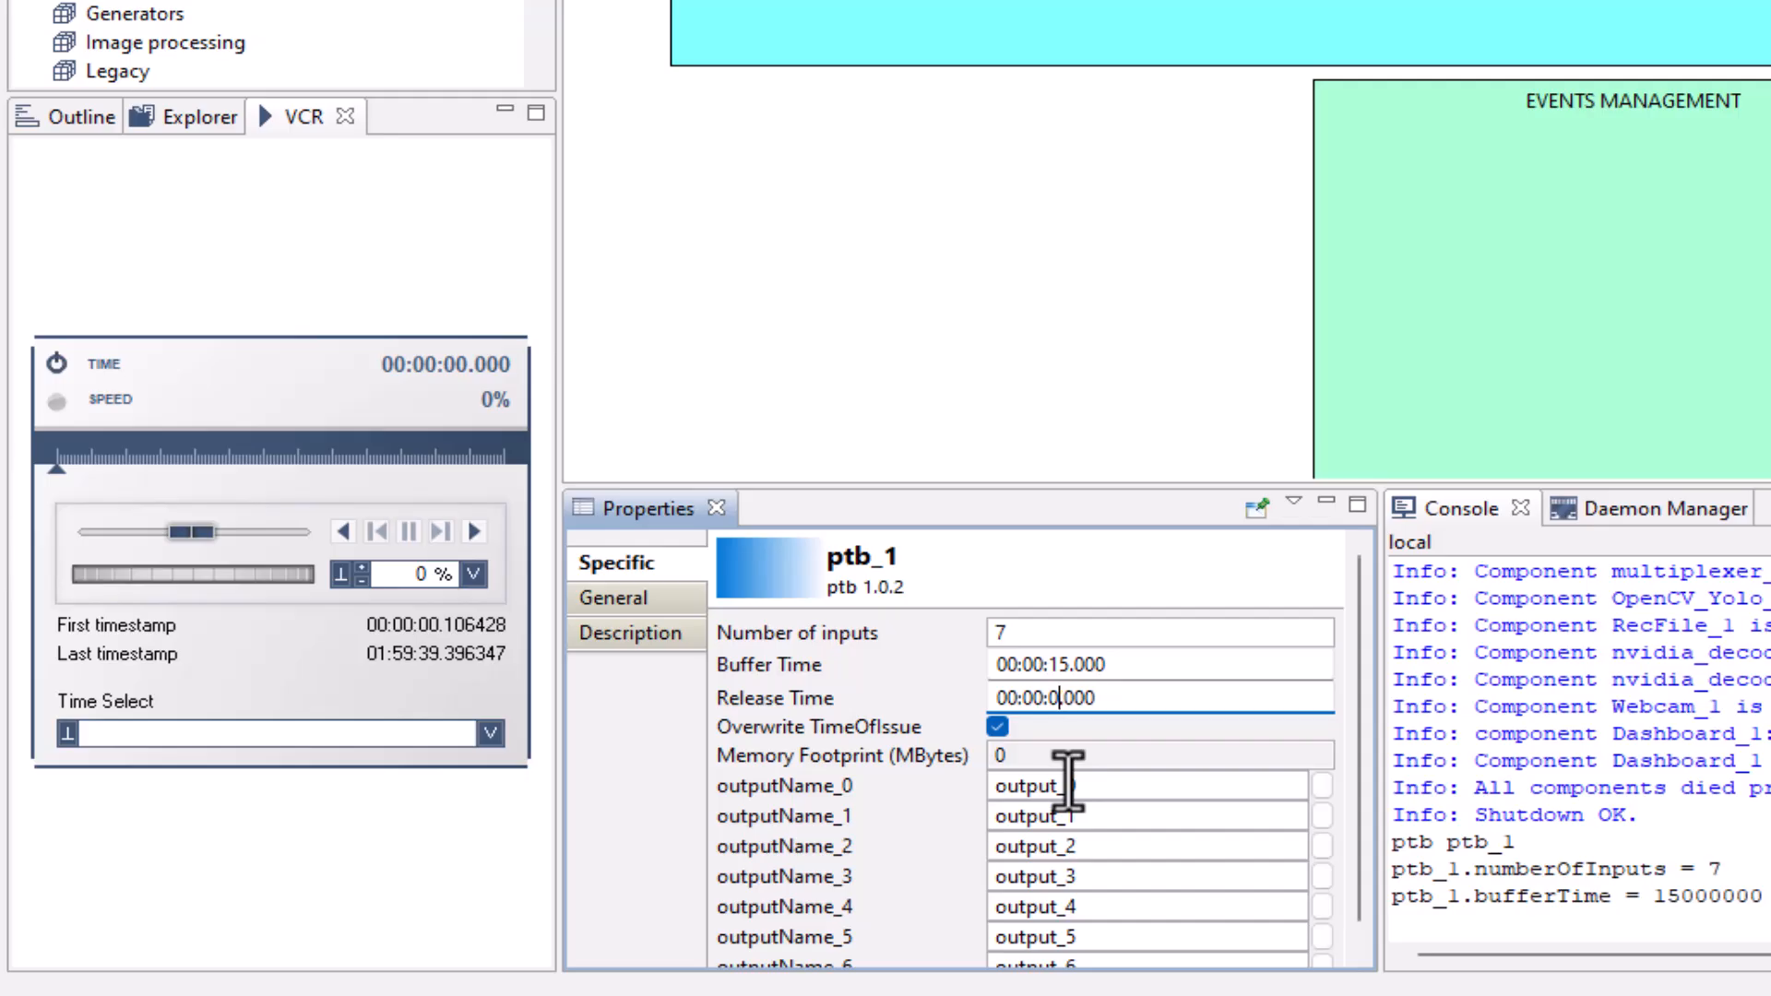
text(0)
key(Return)
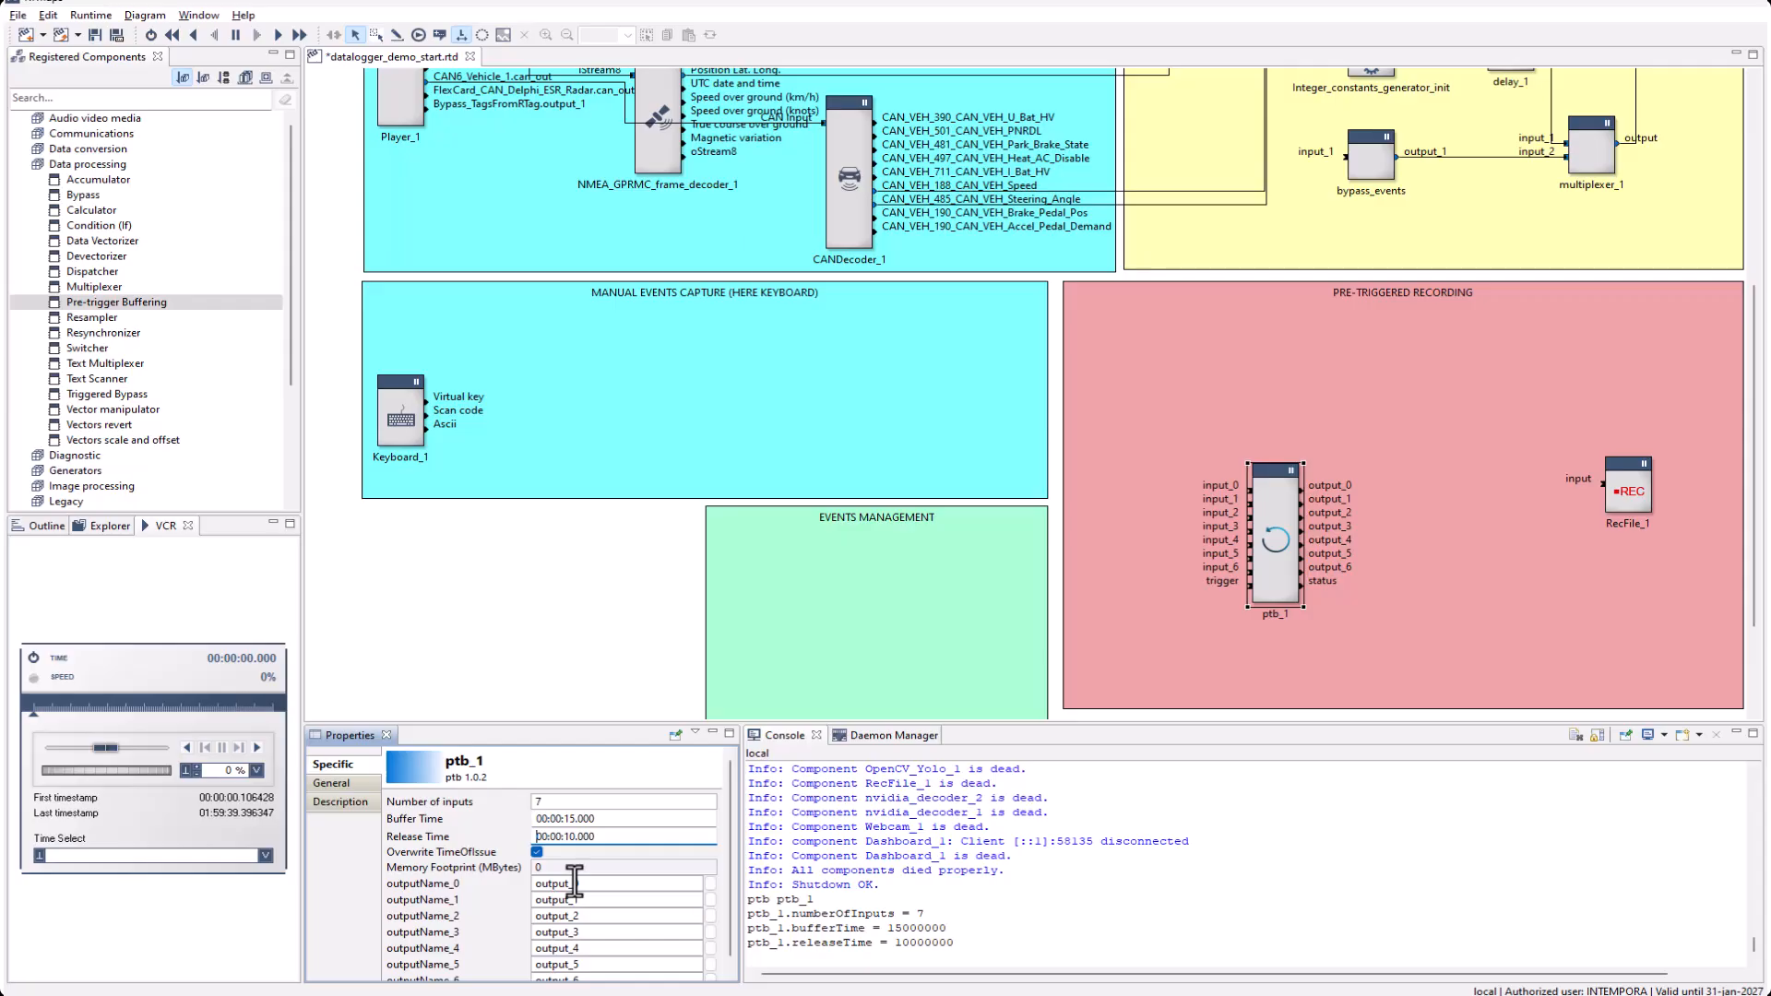
Name the pre-trigger buffer's outputs 0 to 2 driver_cam, front_cam and rear_cam
click(630, 886)
text(driver_cam)
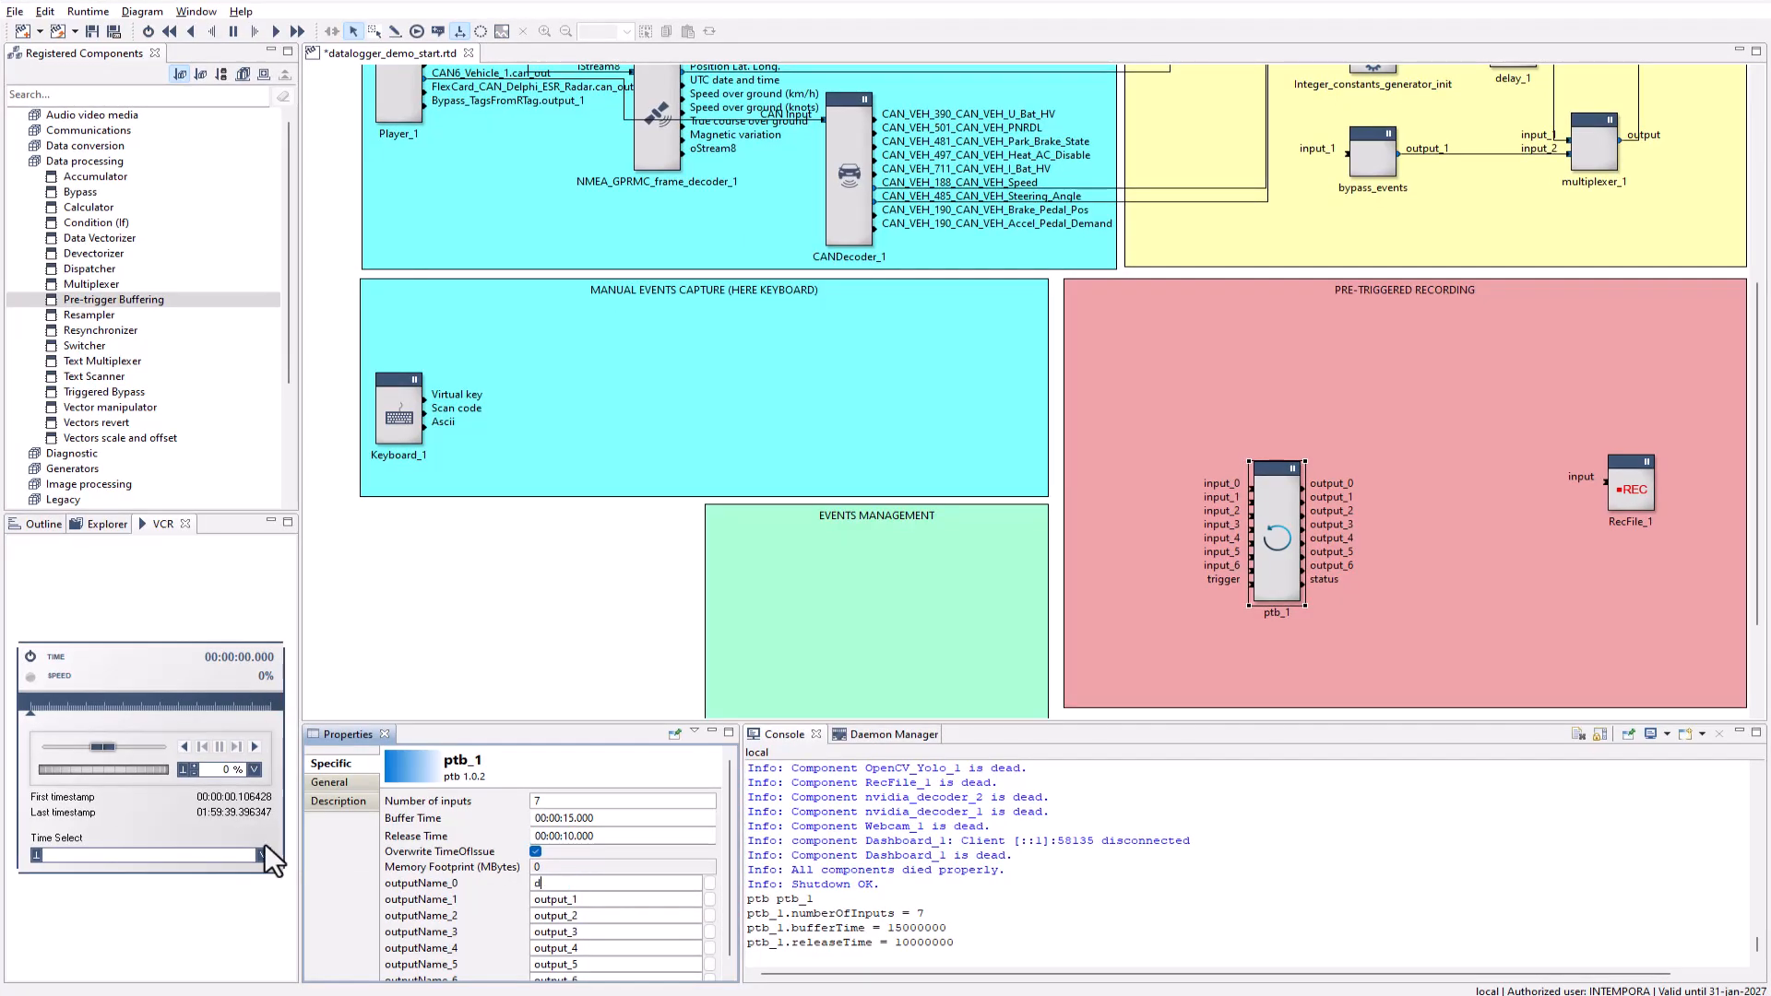
key(Tab)
text(front_cam)
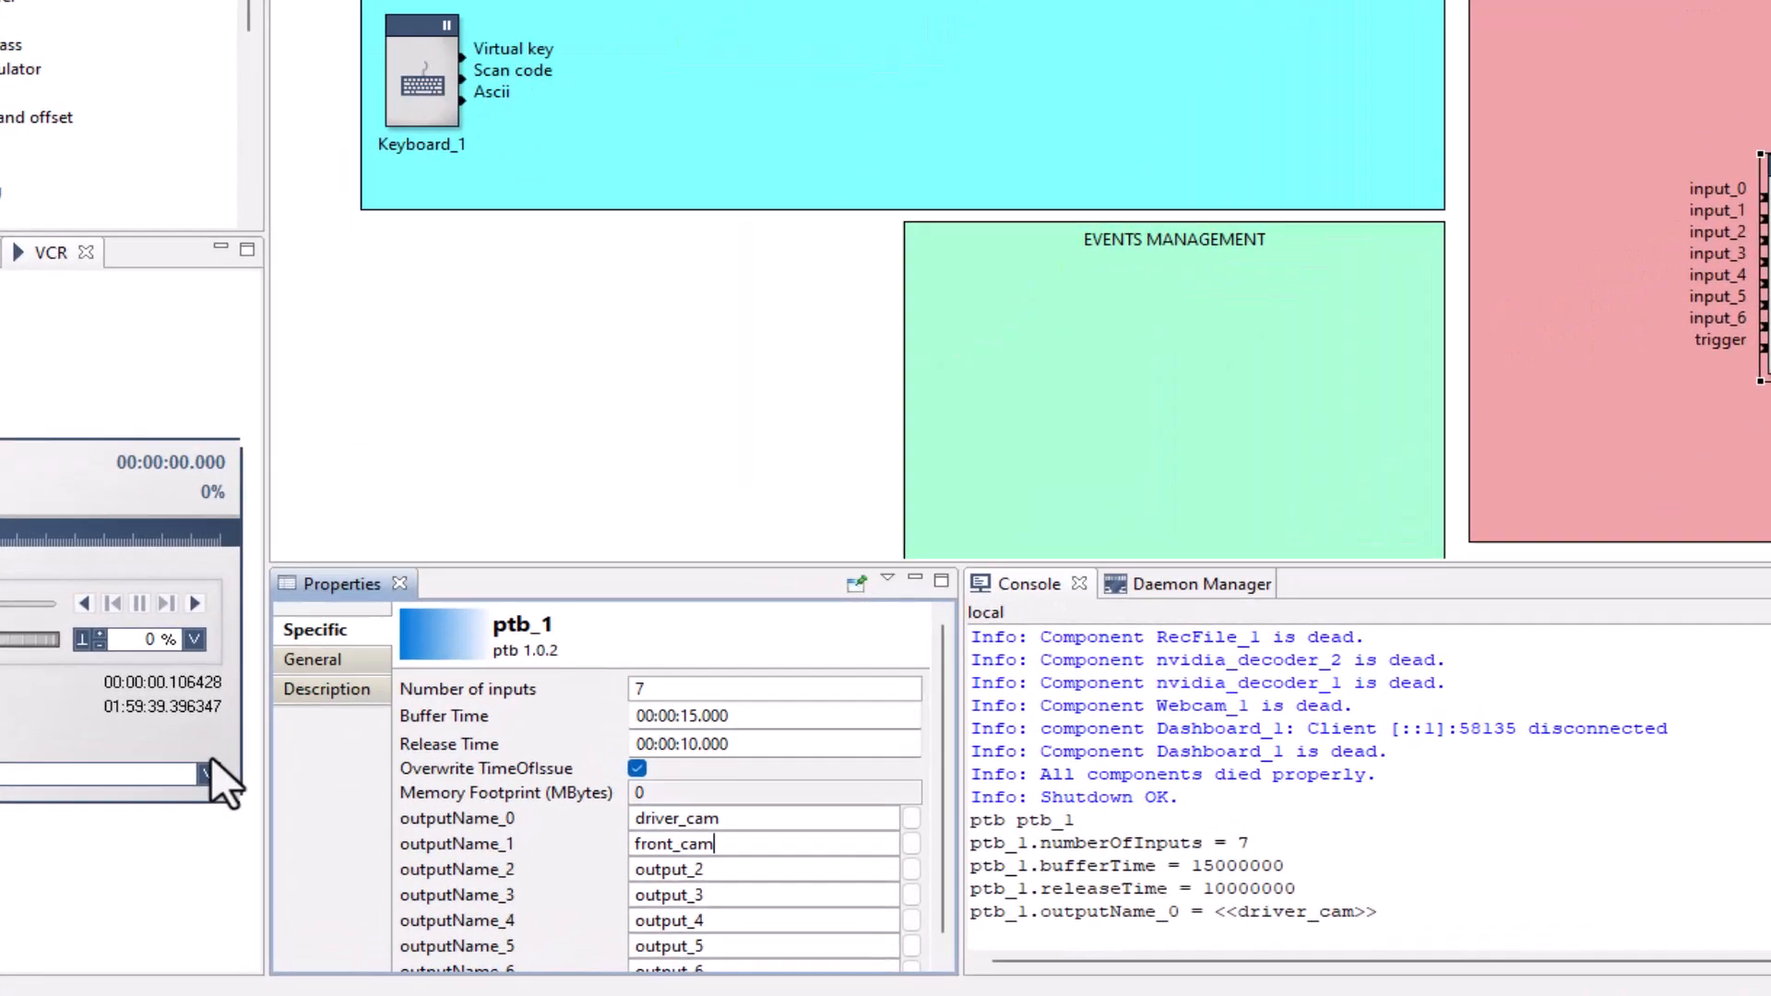
key(Tab)
text(rear_cam)
key(Tab)
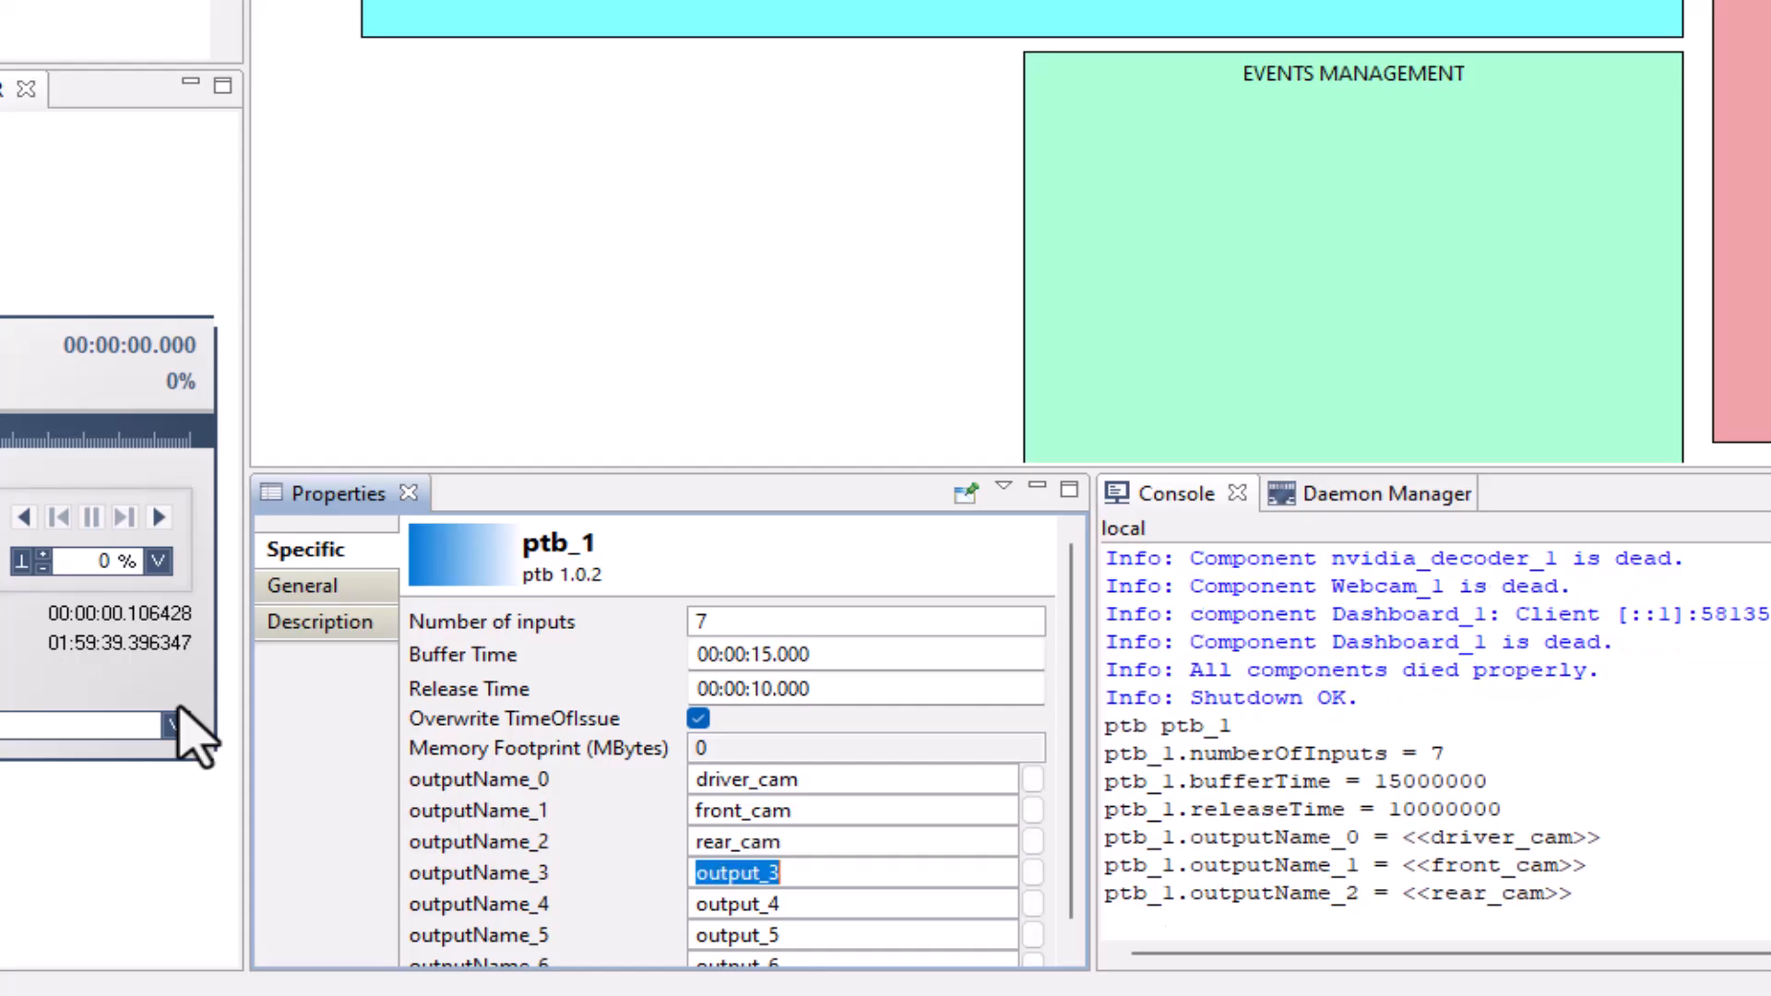
Name the pre-trigger buffer's outputs 3 to 6 gnss_pos, speed, steering_angle and events
key(BackSpace)
text(gnss_pos)
key(Tab)
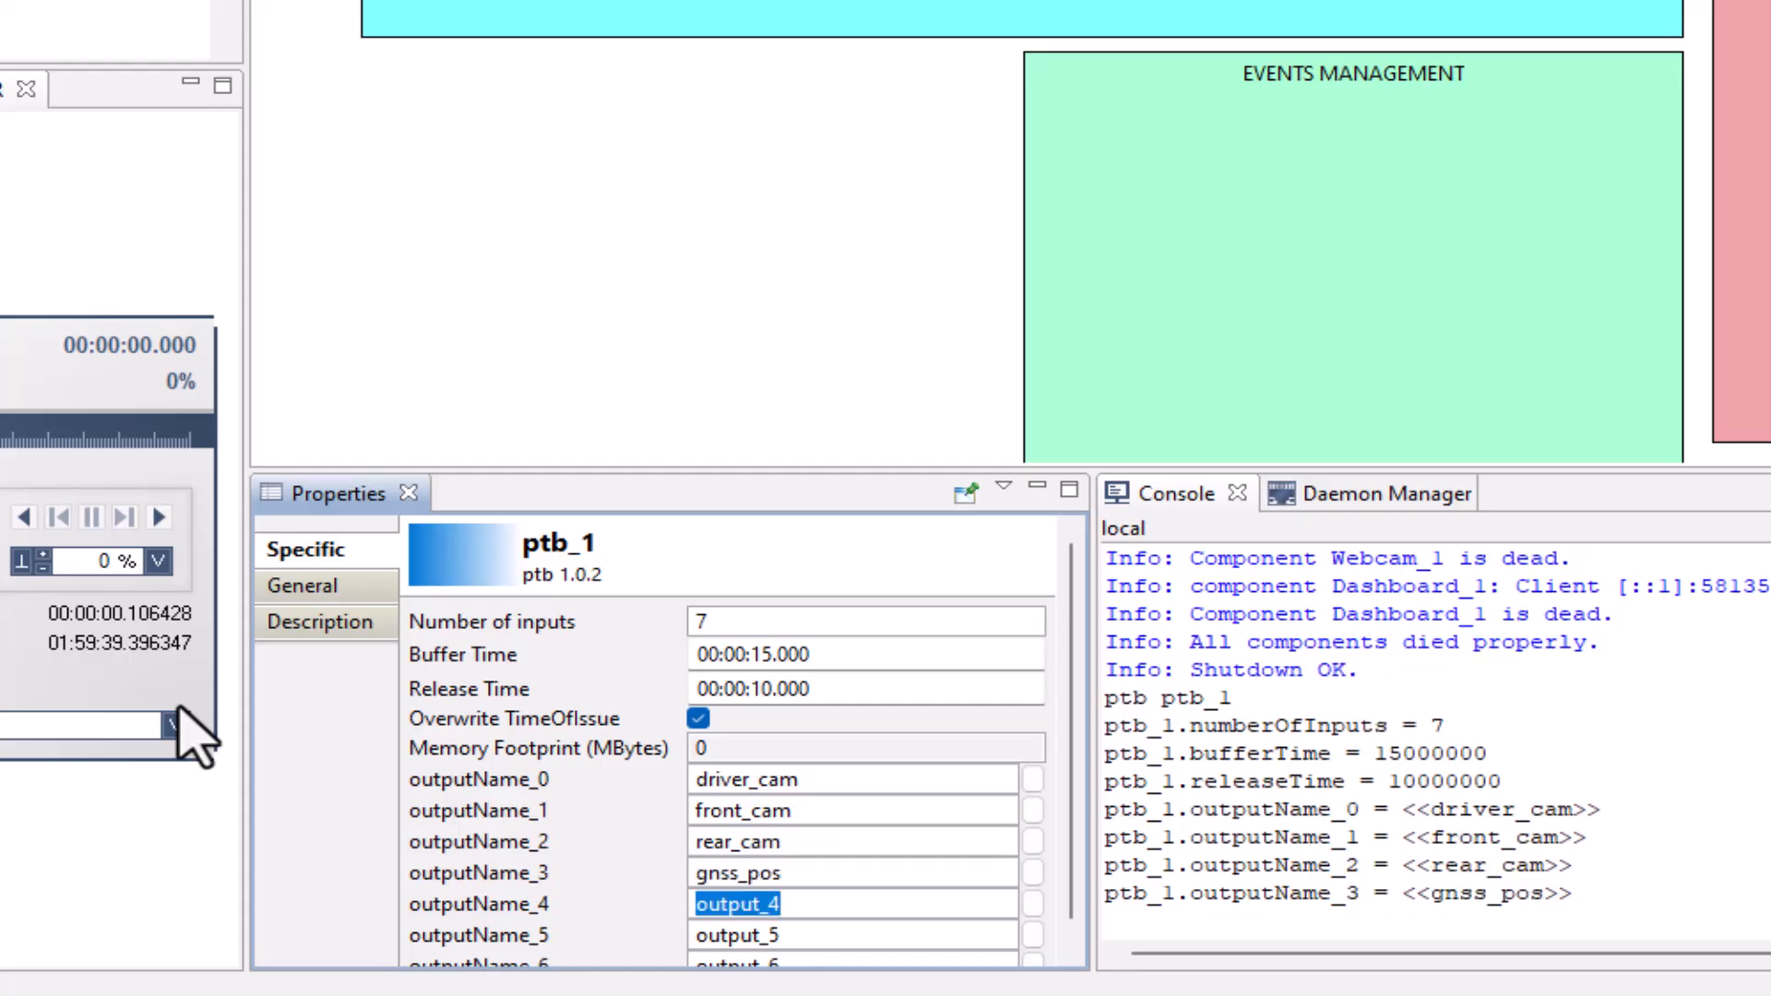
text(speed)
key(Tab)
text(ster)
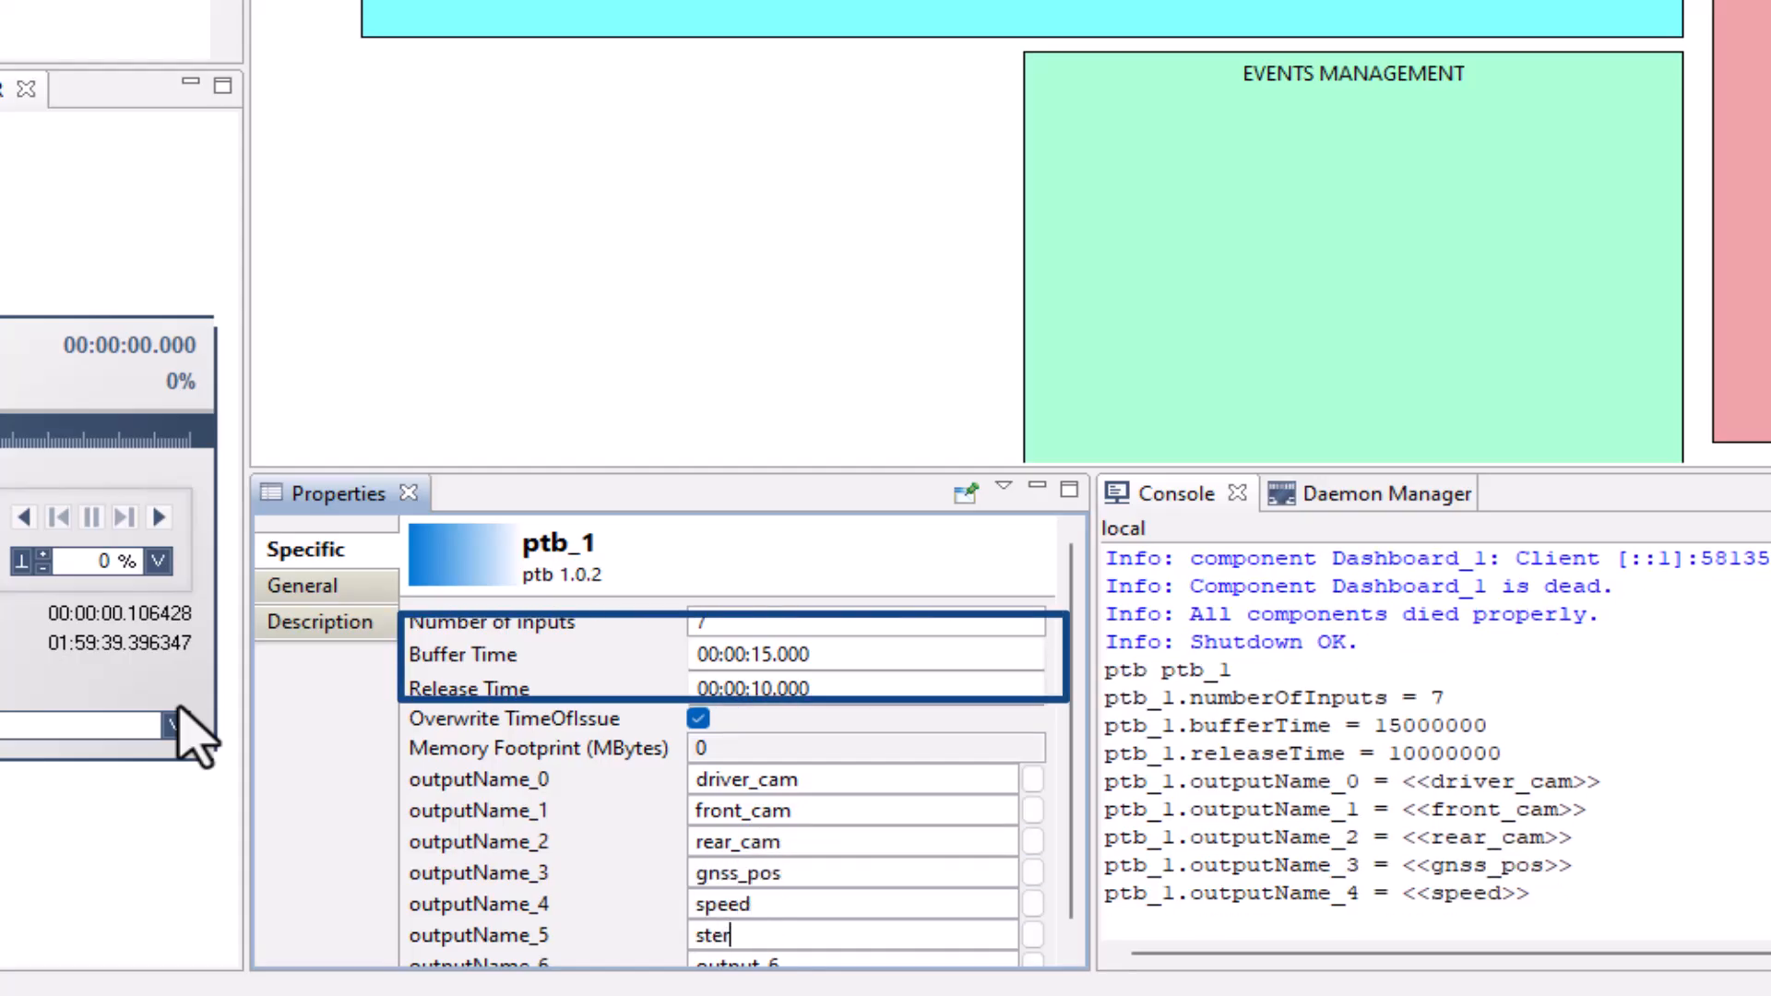
key(BackSpace)
text(ering_angle)
key(Tab)
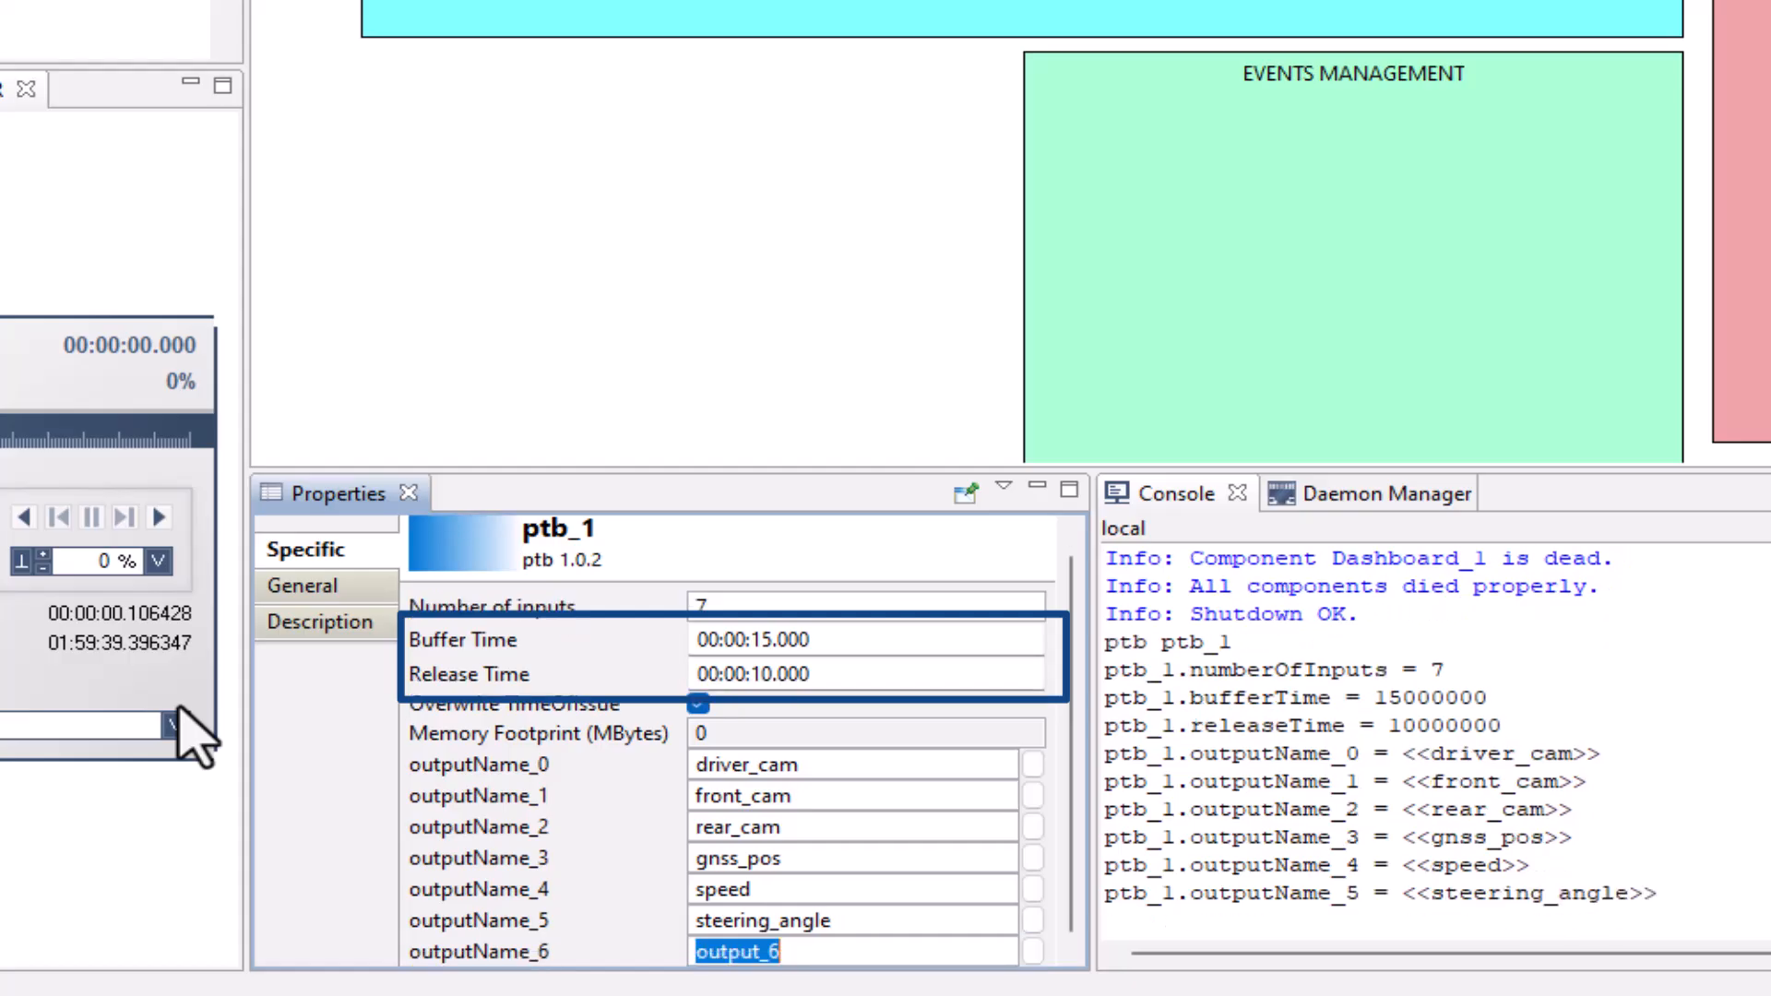
text(events)
key(Tab)
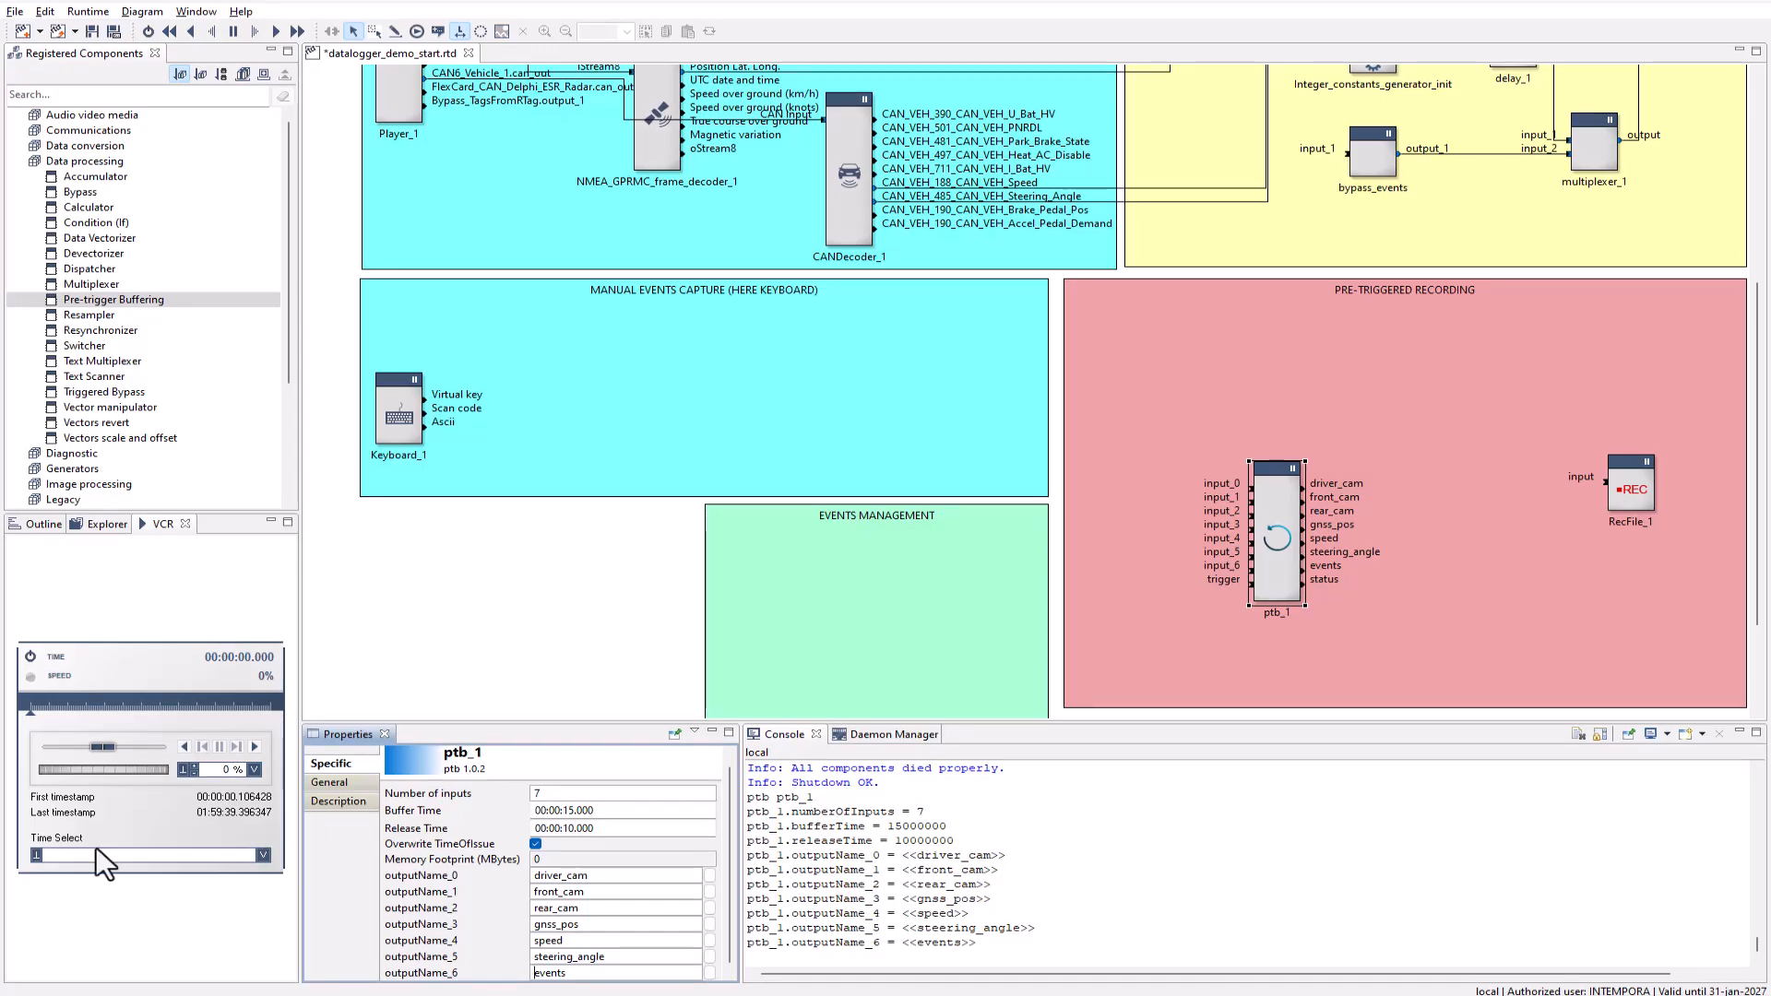
Link the OverlayDrawing_1 output to input_0 of the pre-trigger buffer
scroll(899, 418, up, 5)
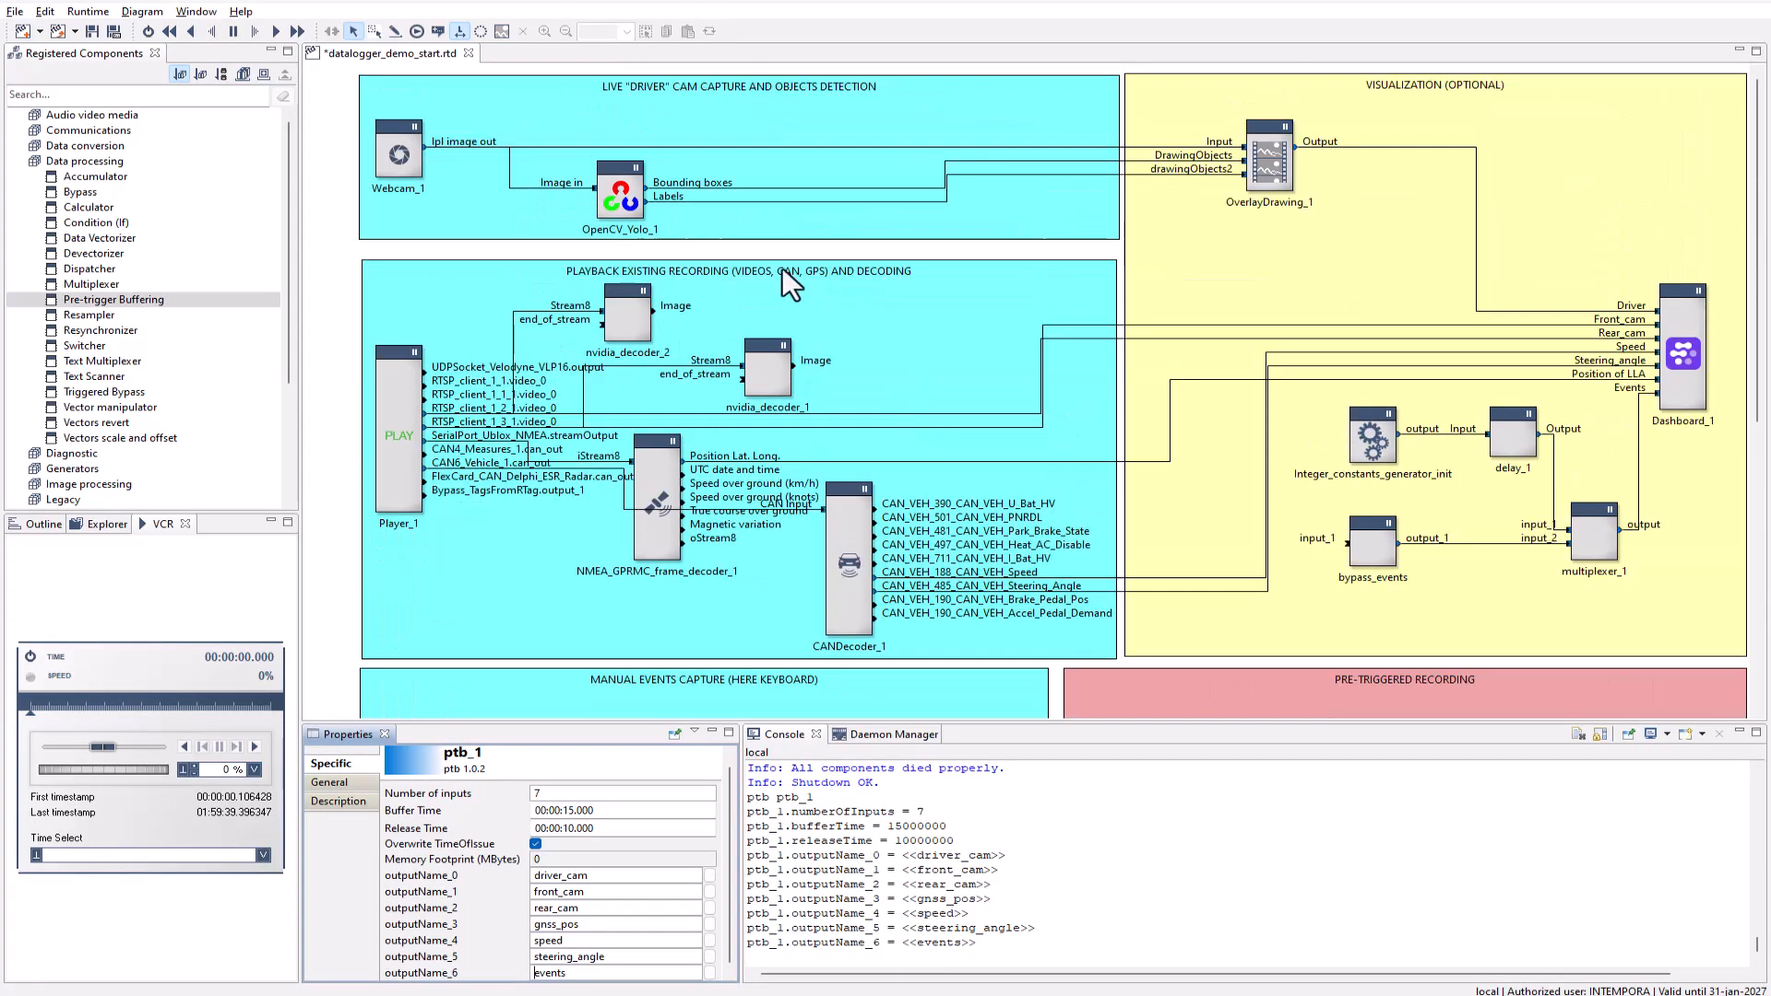
right_click(1293, 145)
mouse_move(1348, 223)
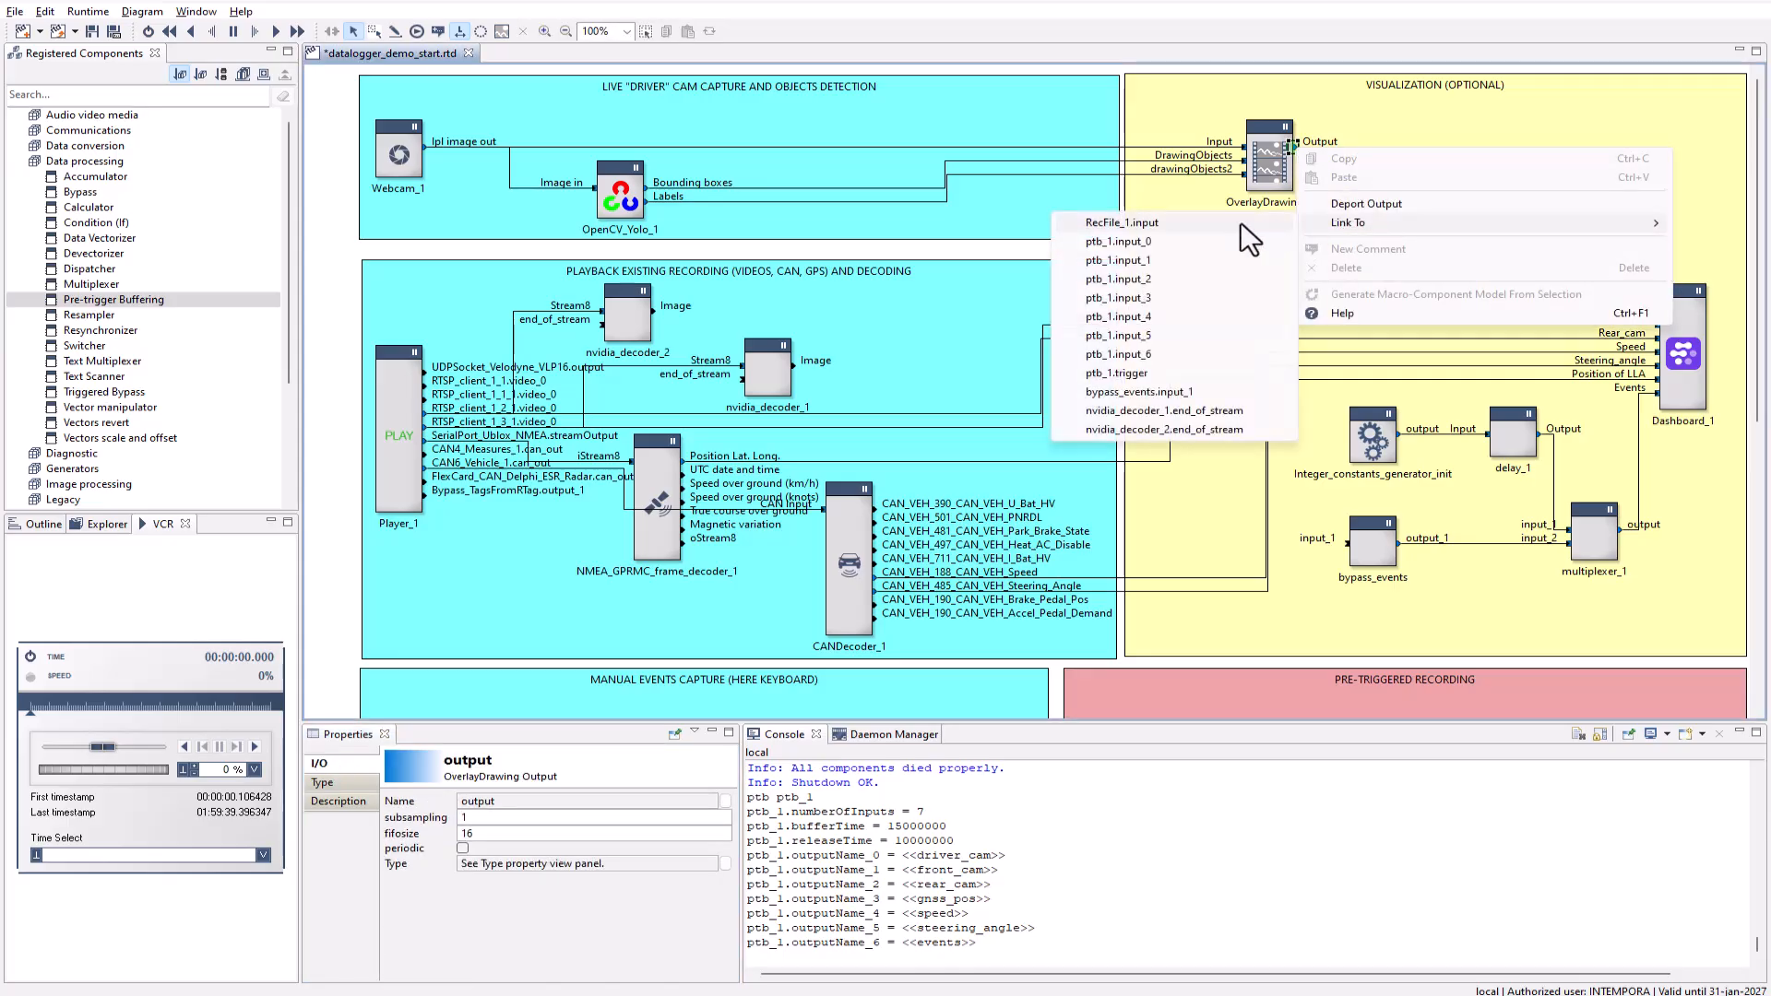
click(1160, 241)
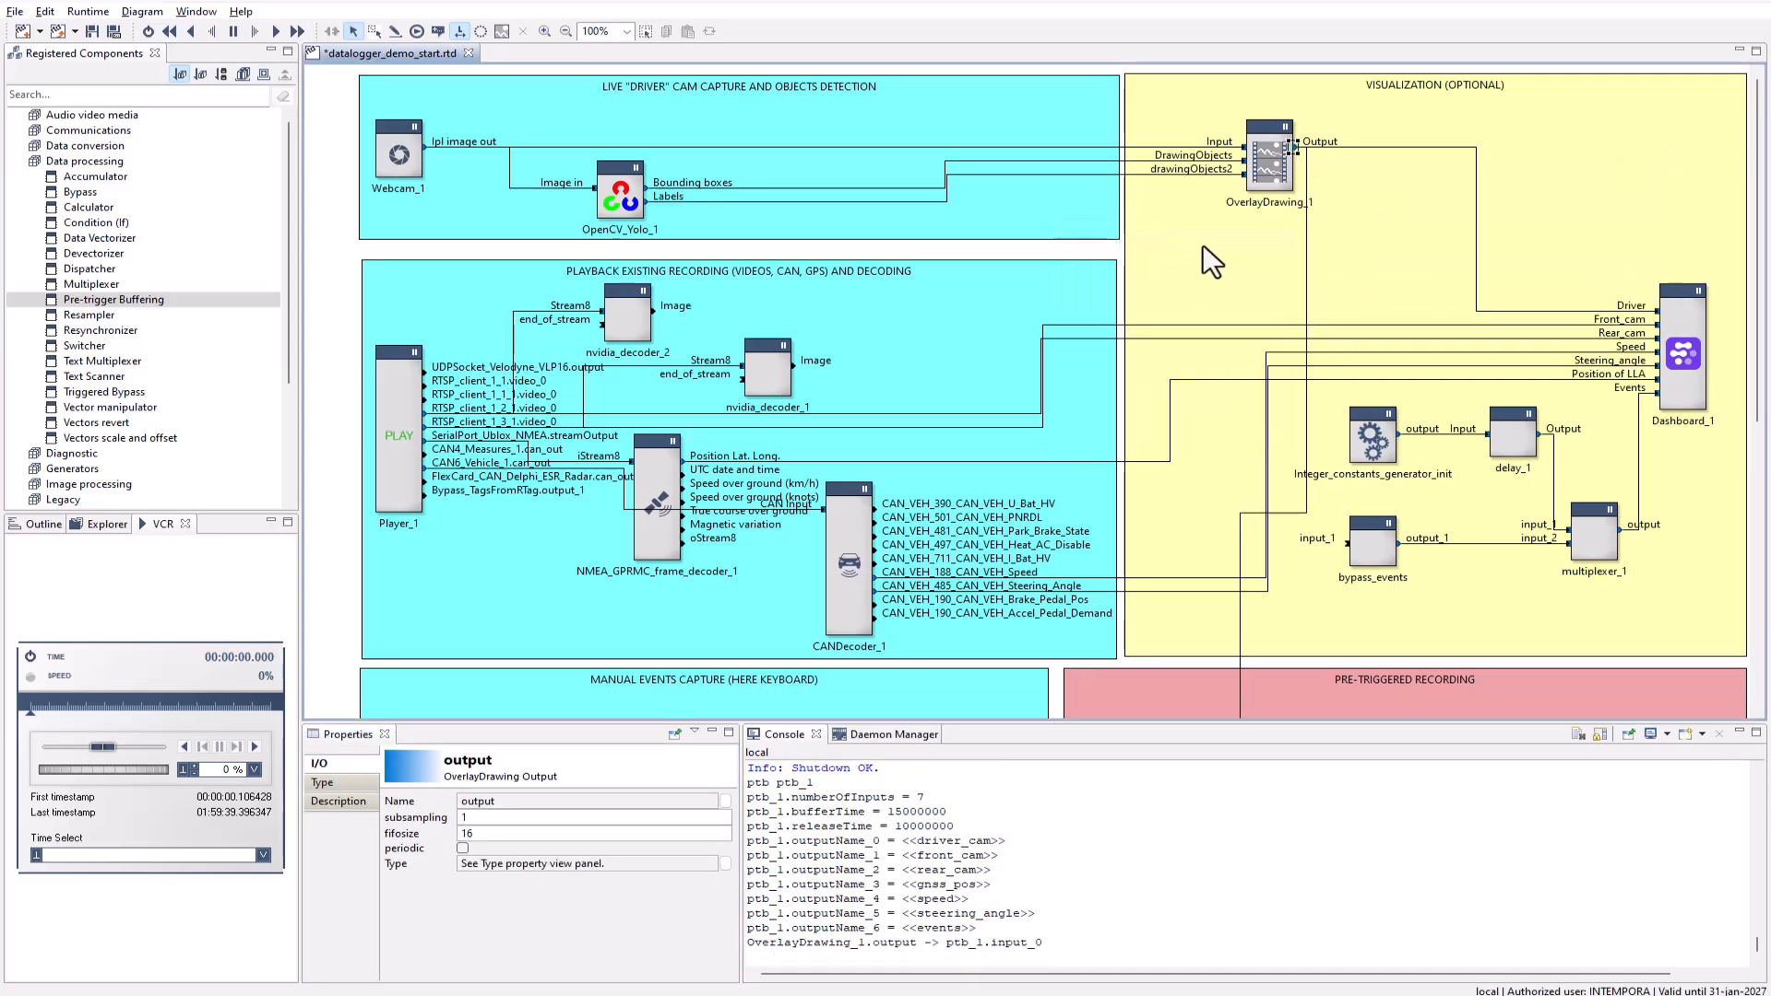
Connect the nvidia_decoder_1 image output to the pre-trigger buffer's input_1 and the nvidia_decoder_2 image output to input_2
scroll(1203, 247, down, 3)
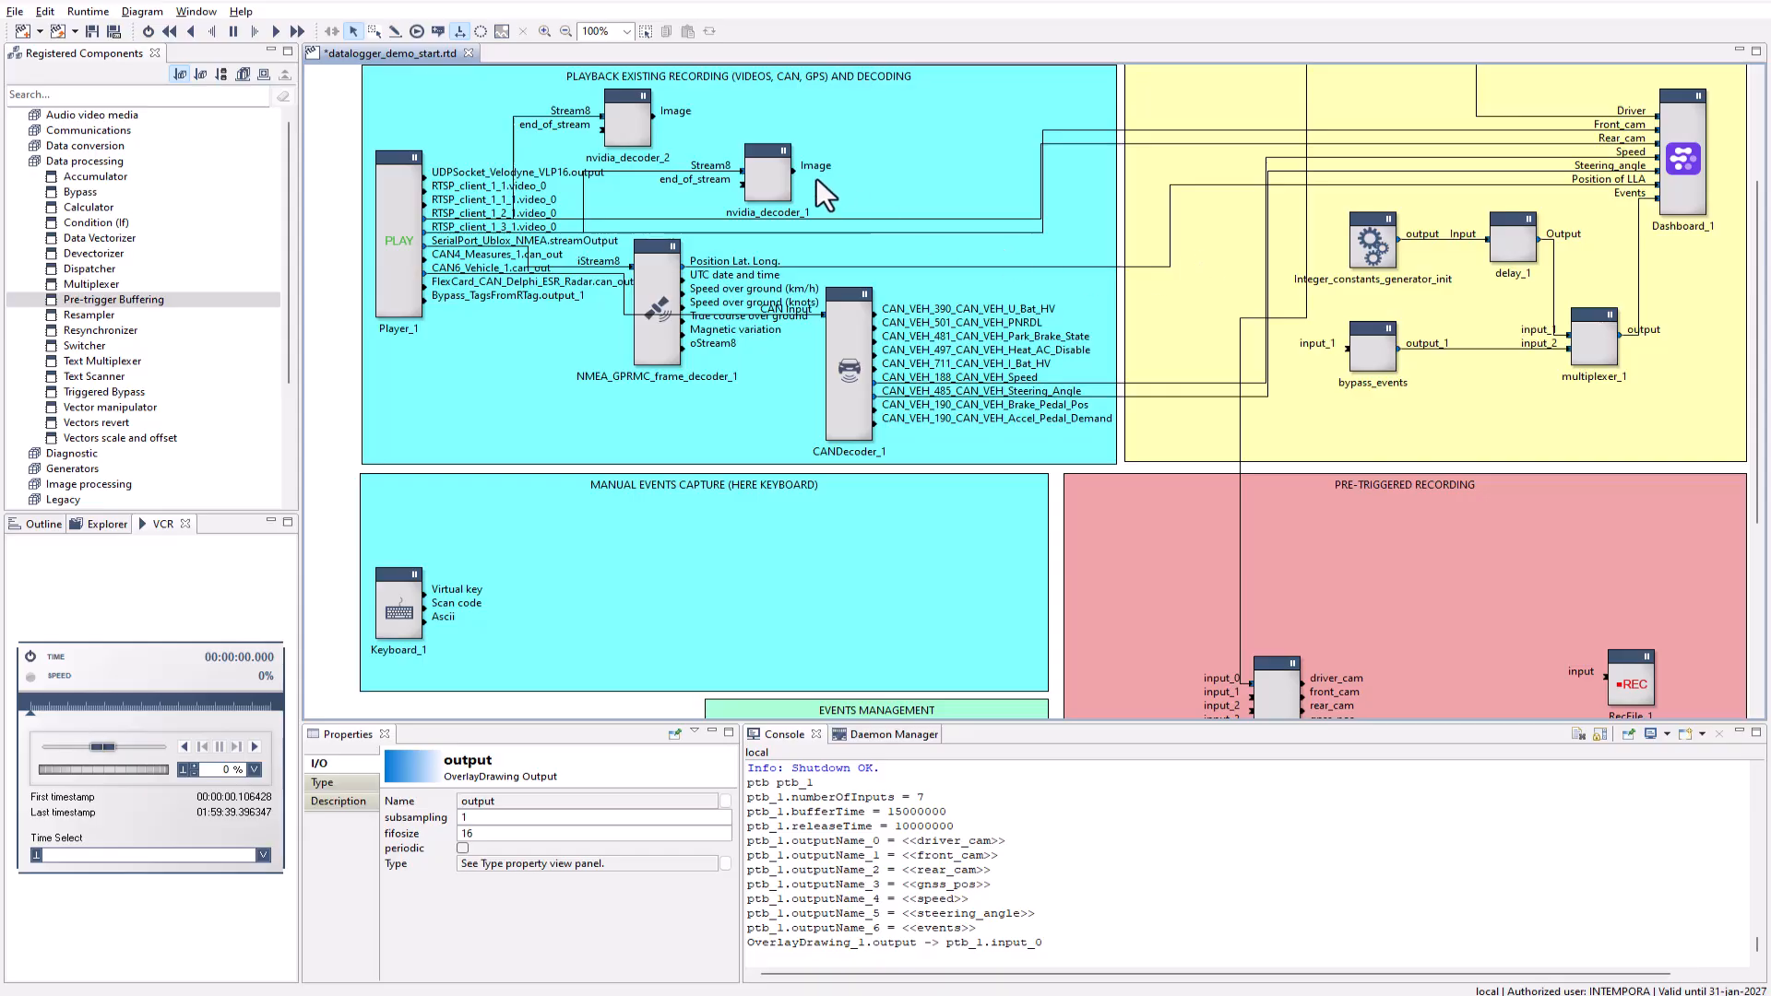
drag(793, 162, 1252, 685)
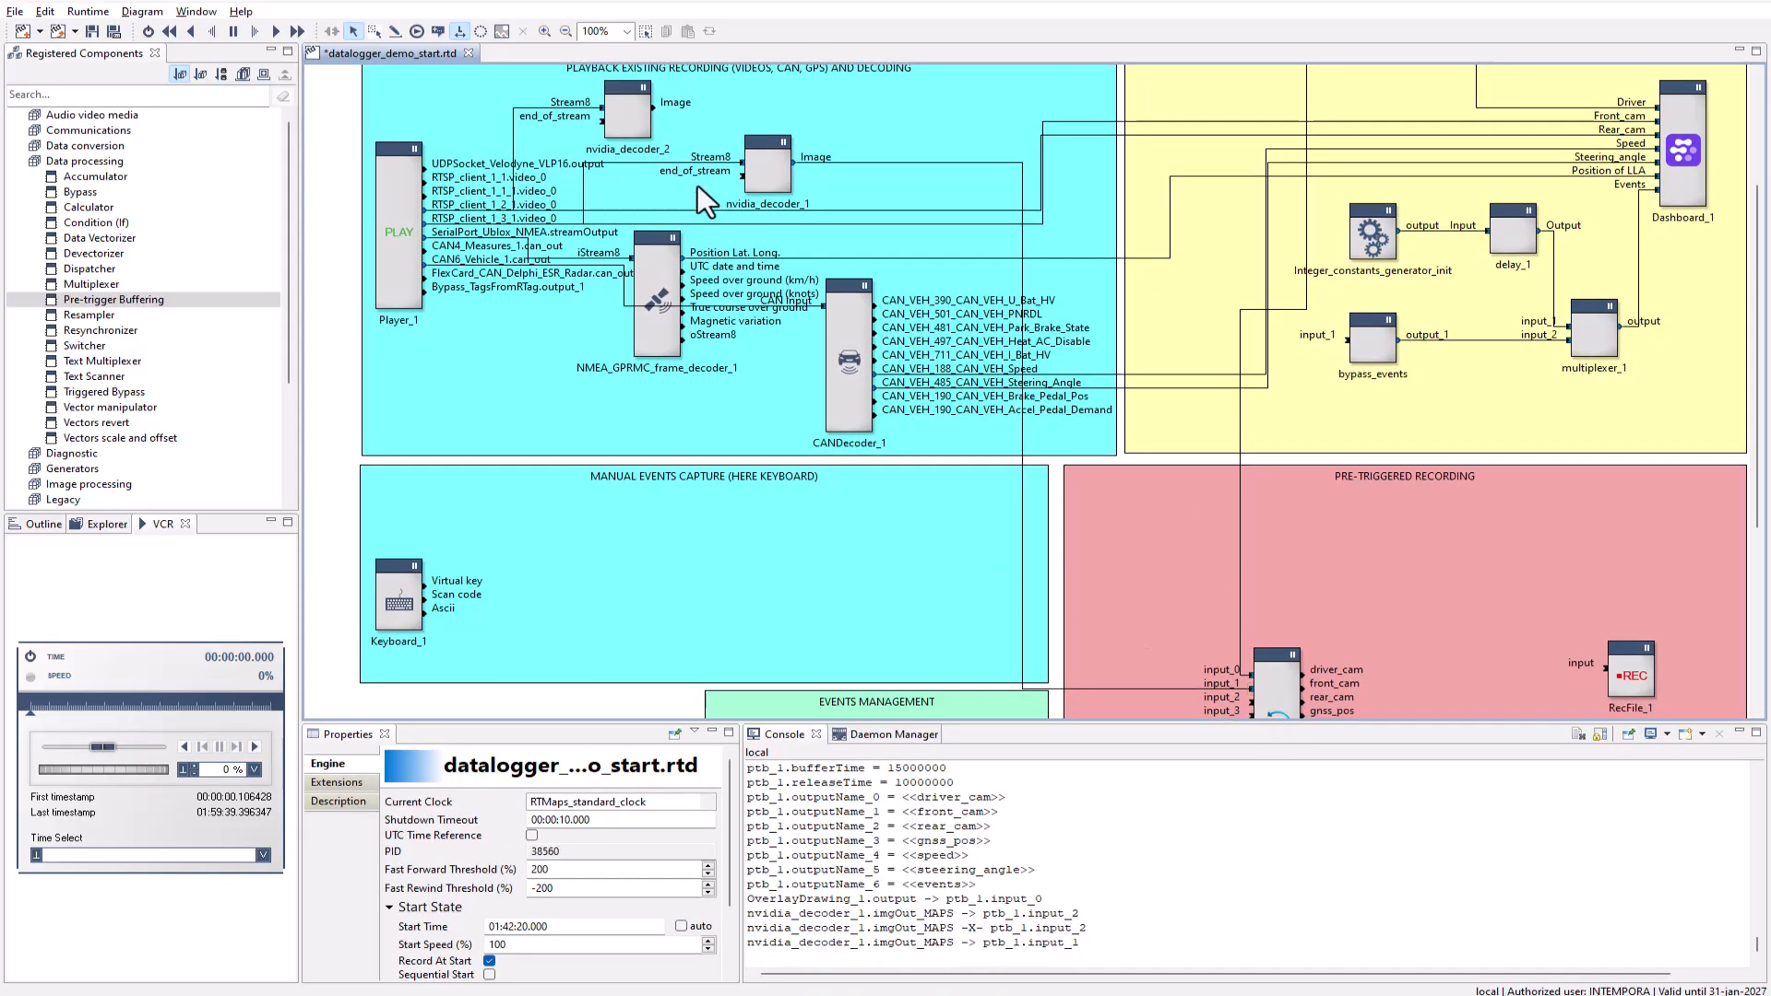
drag(652, 108, 1254, 697)
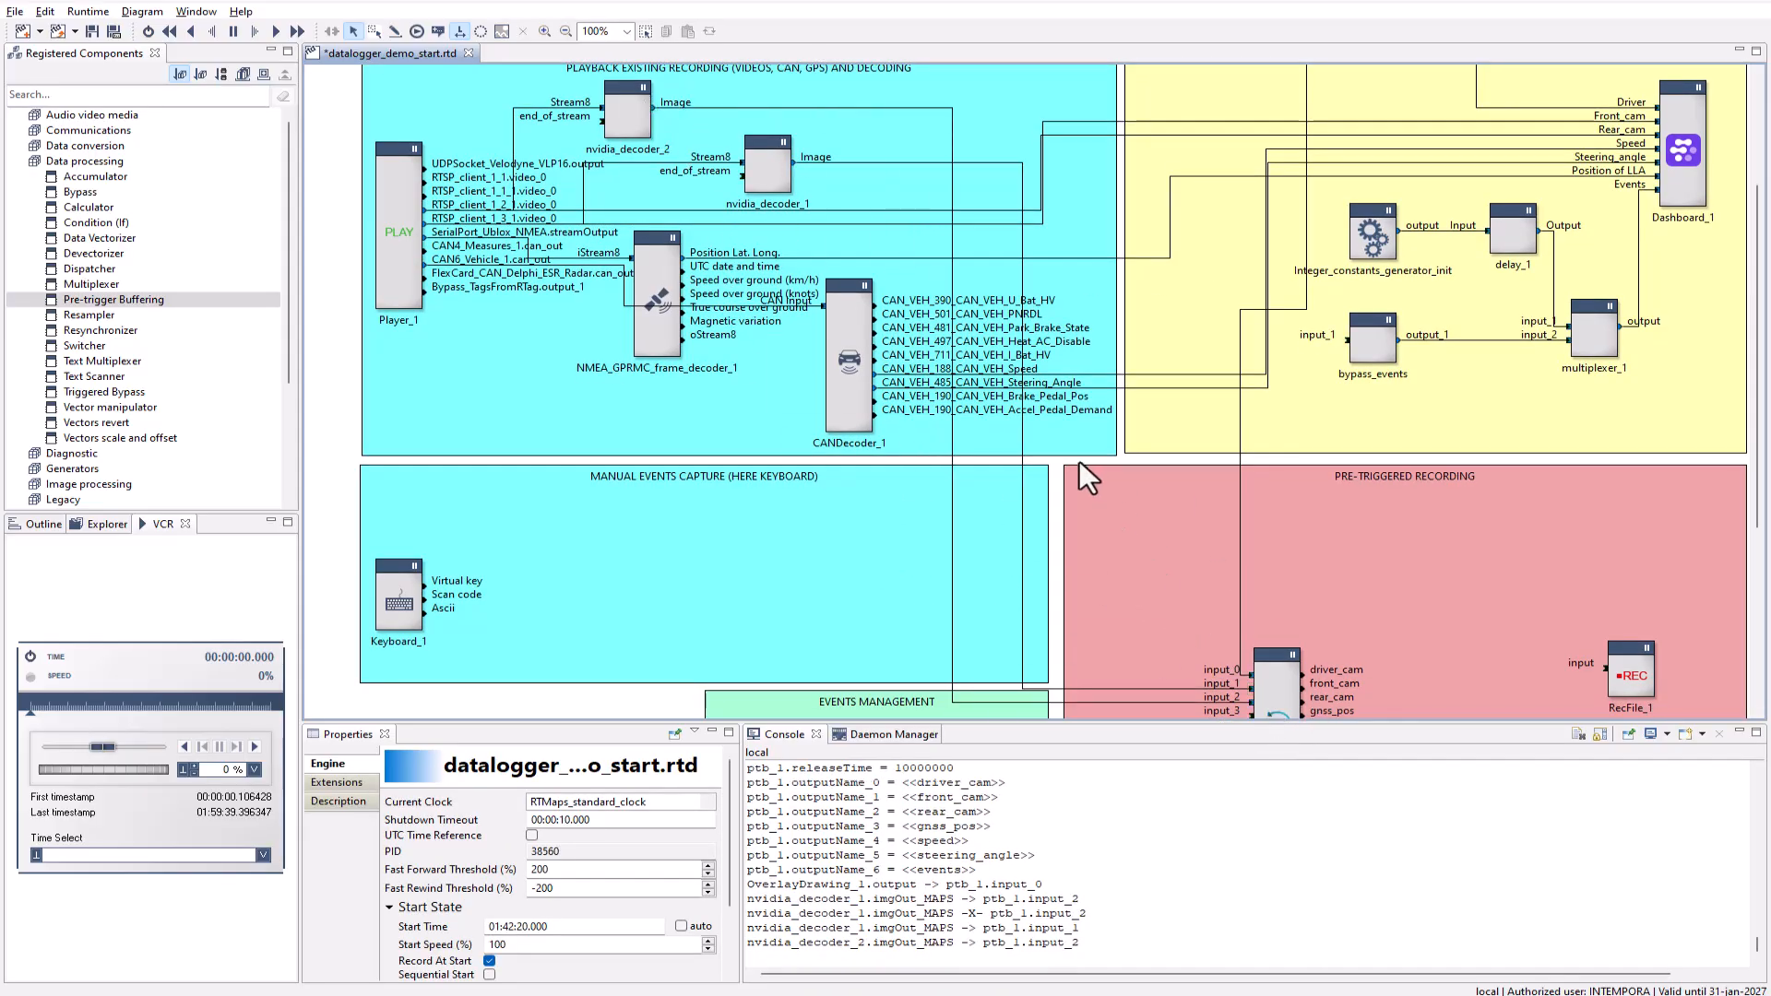
Connect the NMEA decoder's position output to buffer input_3, and the CAN decoder's speed and steering angle outputs to input_4 and input_5
scroll(875, 357, down, 3)
drag(680, 158, 1270, 613)
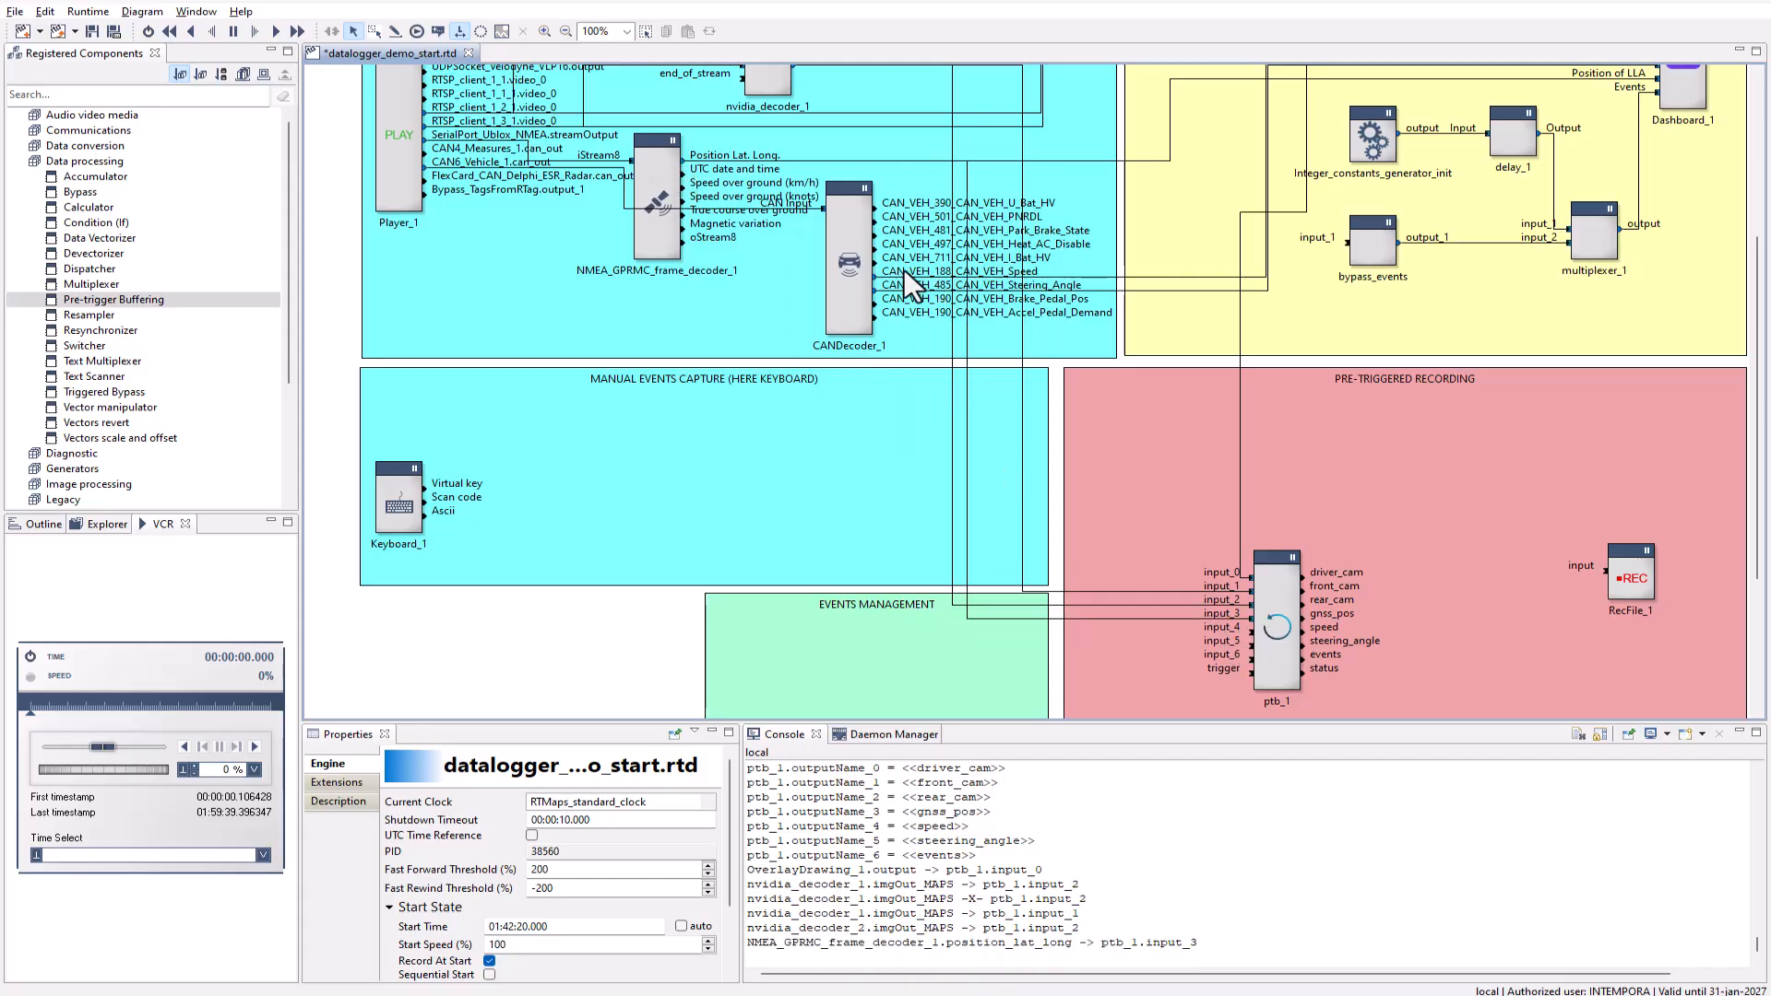
drag(871, 277, 1258, 646)
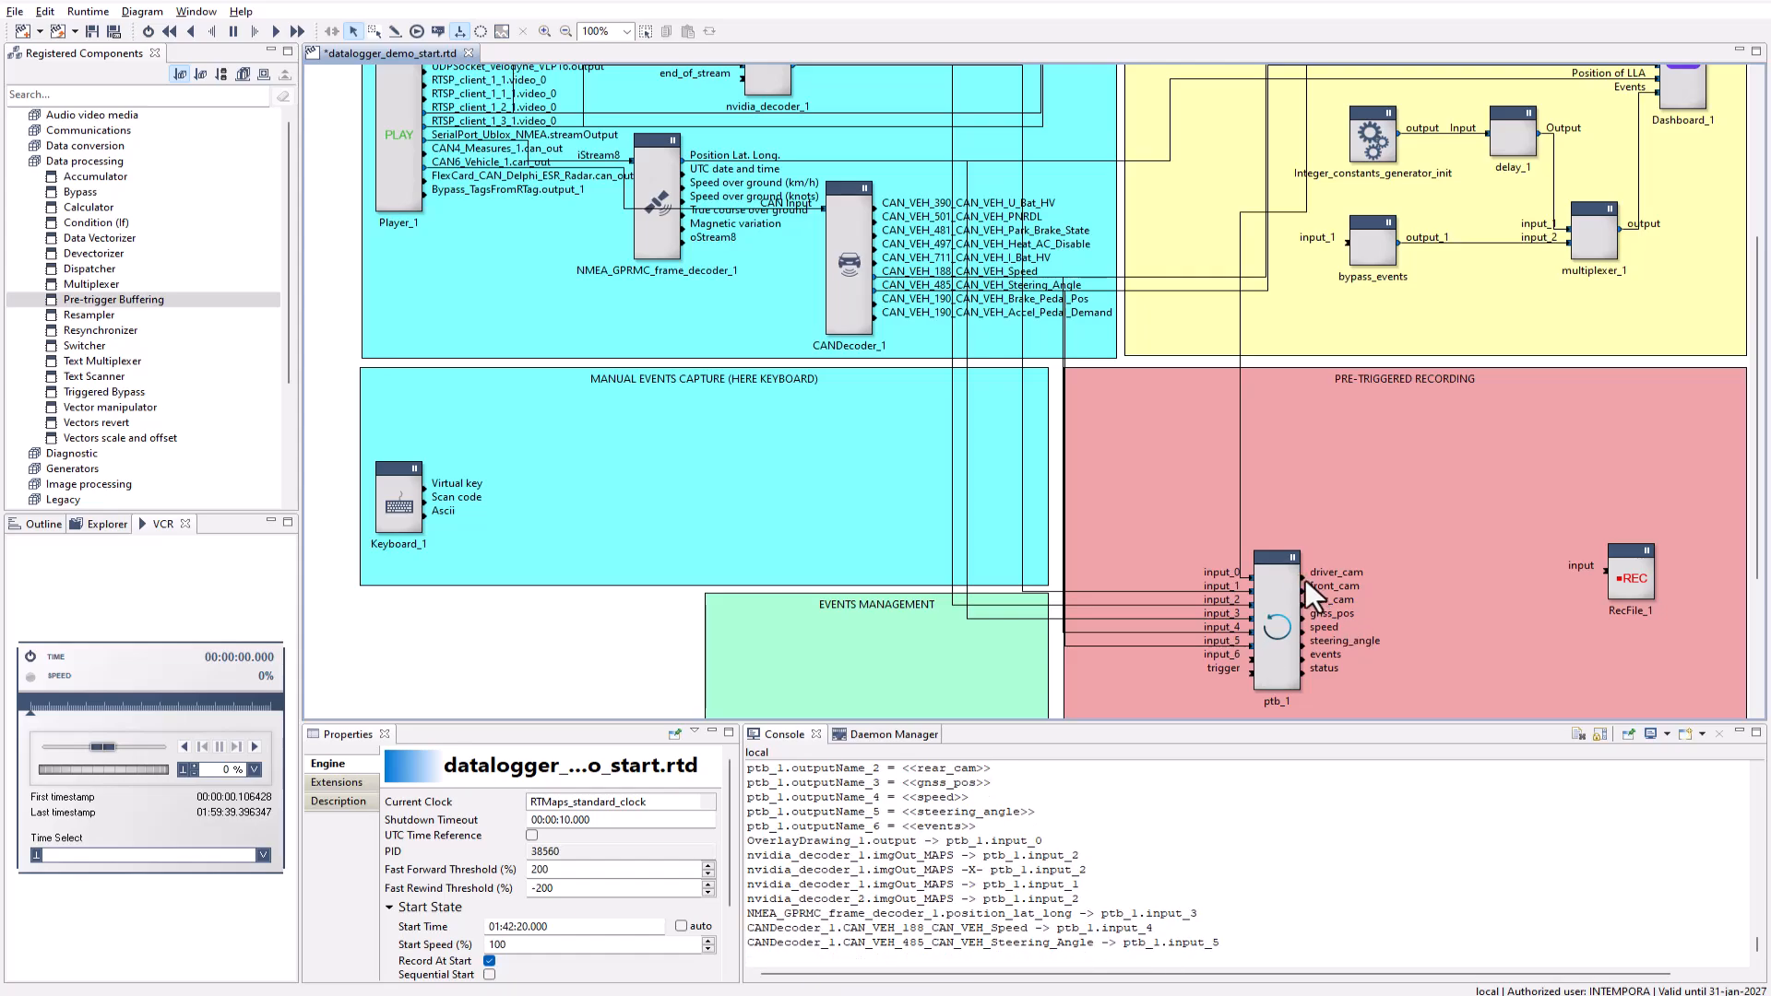
Connect the buffer's driver_cam output to the recorder as Video File, with data conversion options enabled and Never skipping on
drag(1301, 578, 1647, 583)
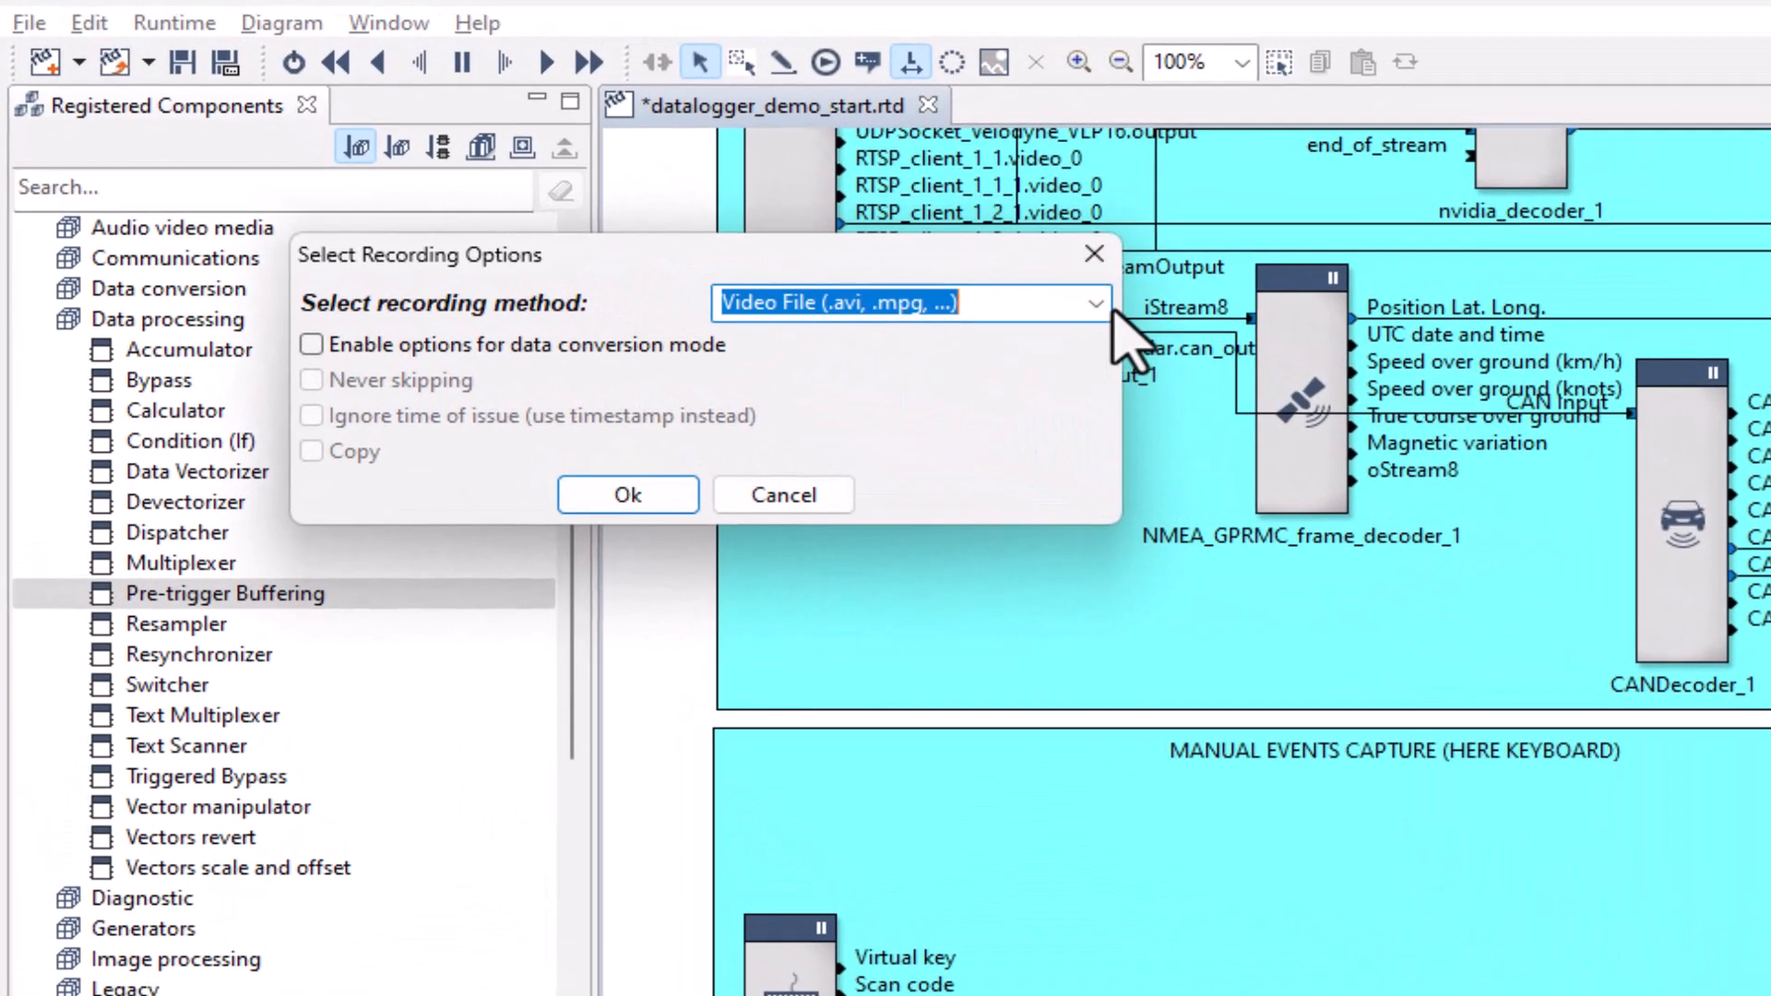
click(1096, 305)
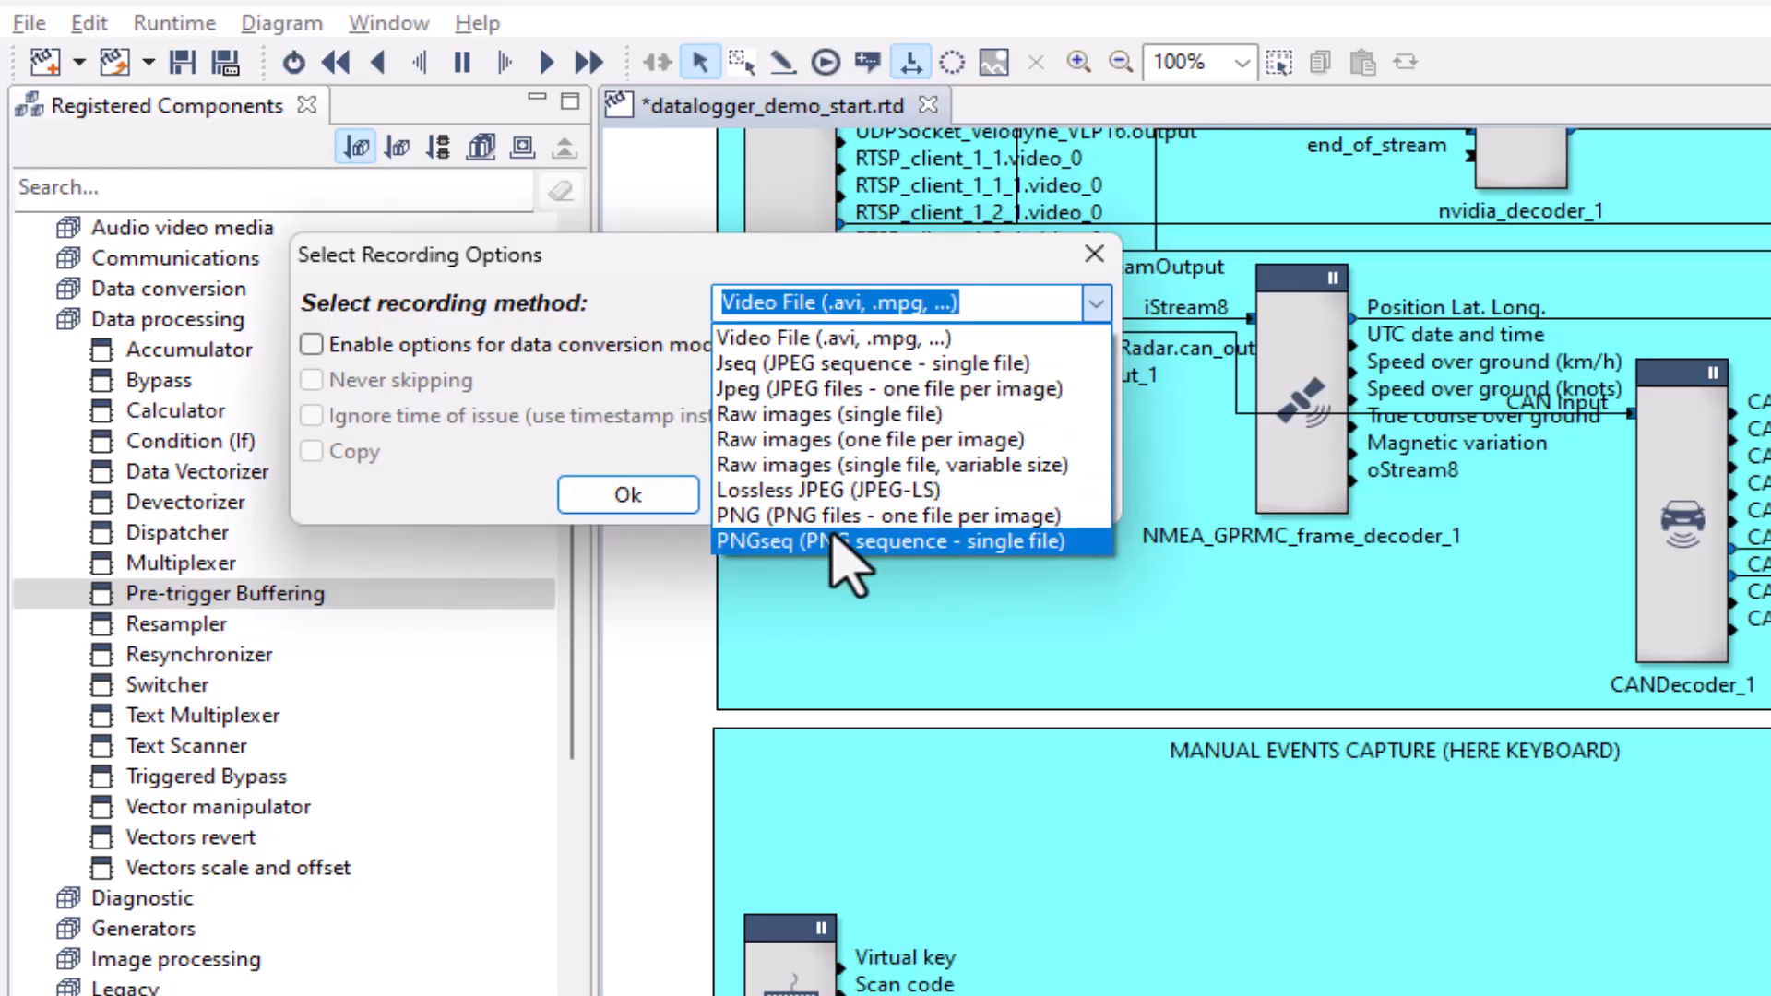
key(Escape)
click(554, 345)
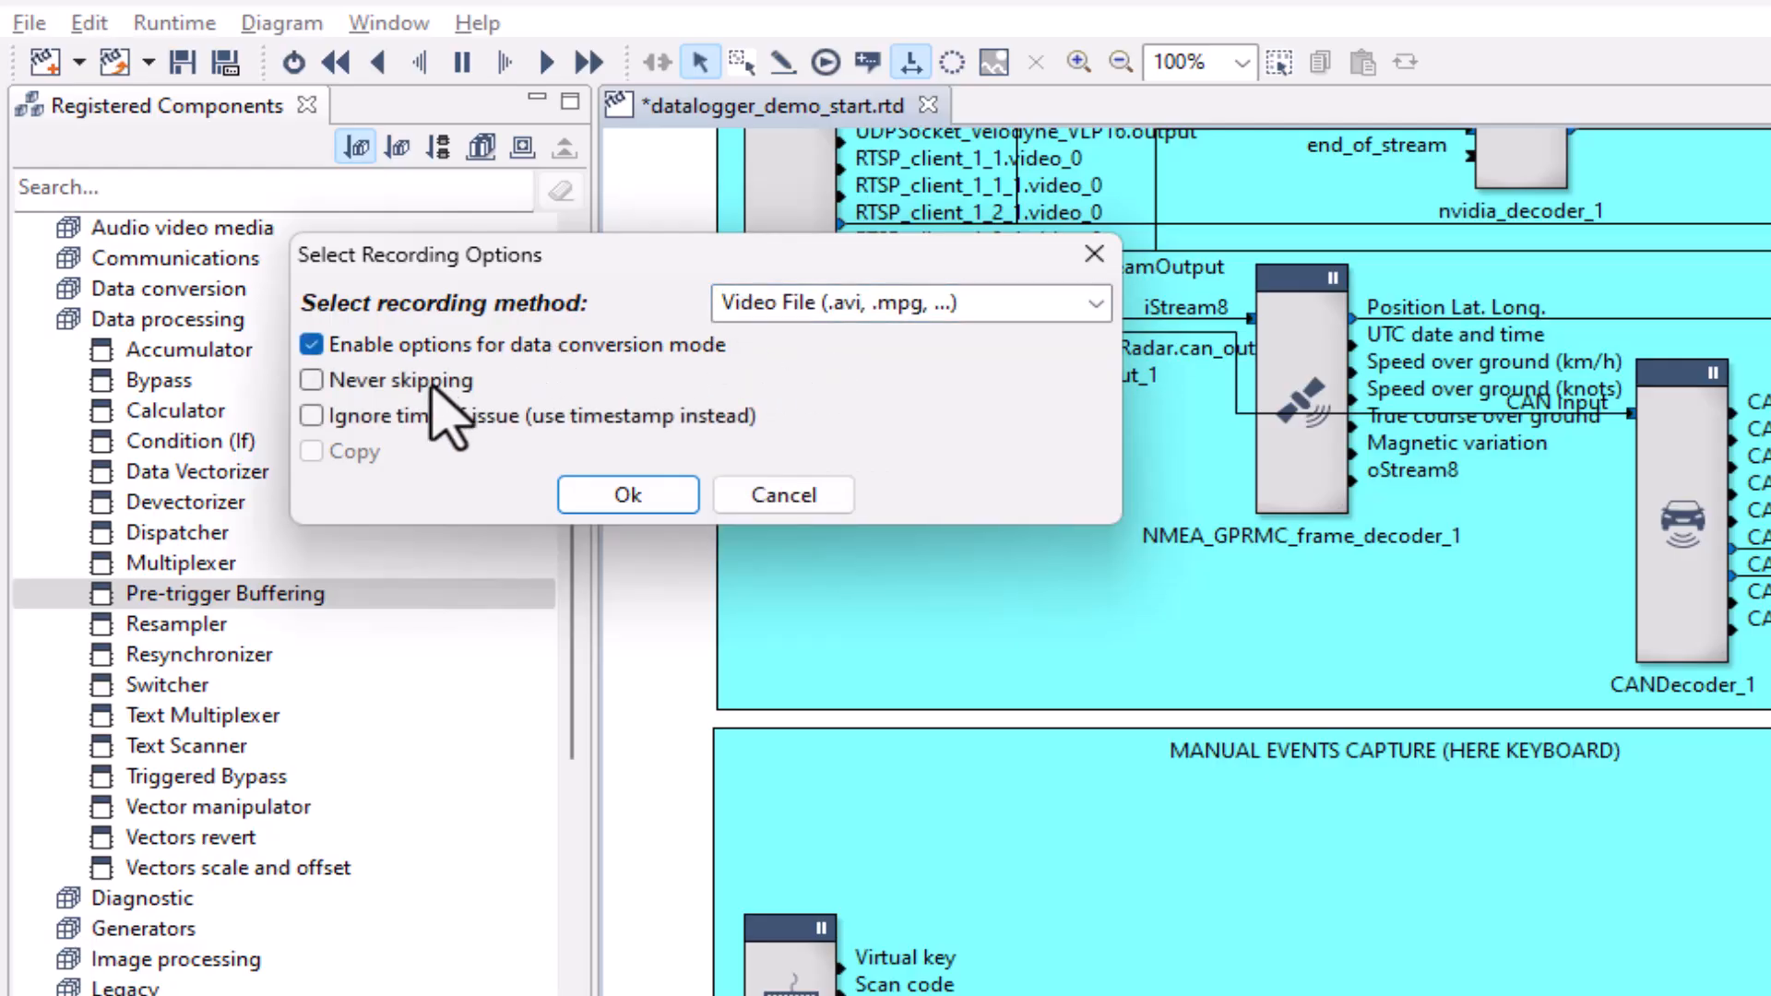
click(421, 382)
click(587, 498)
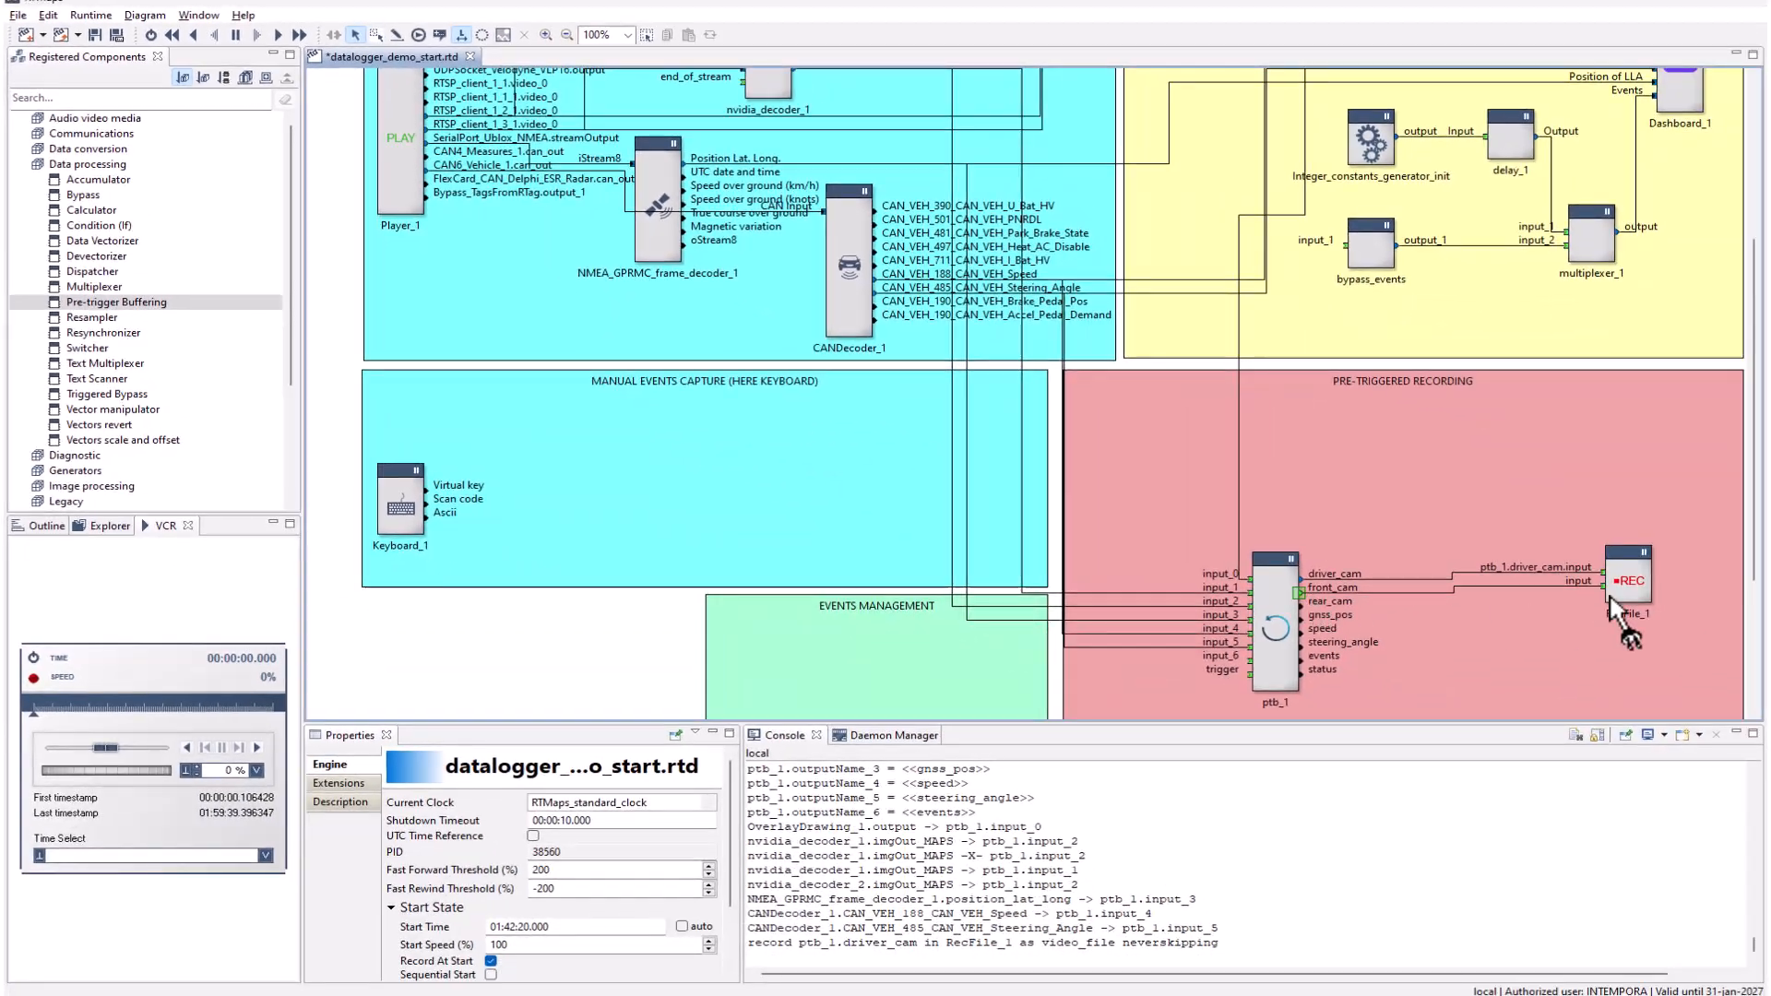
Connect the buffer's front_cam and rear_cam outputs to the recorder as Video File with Never skipping on
drag(1612, 602, 1611, 601)
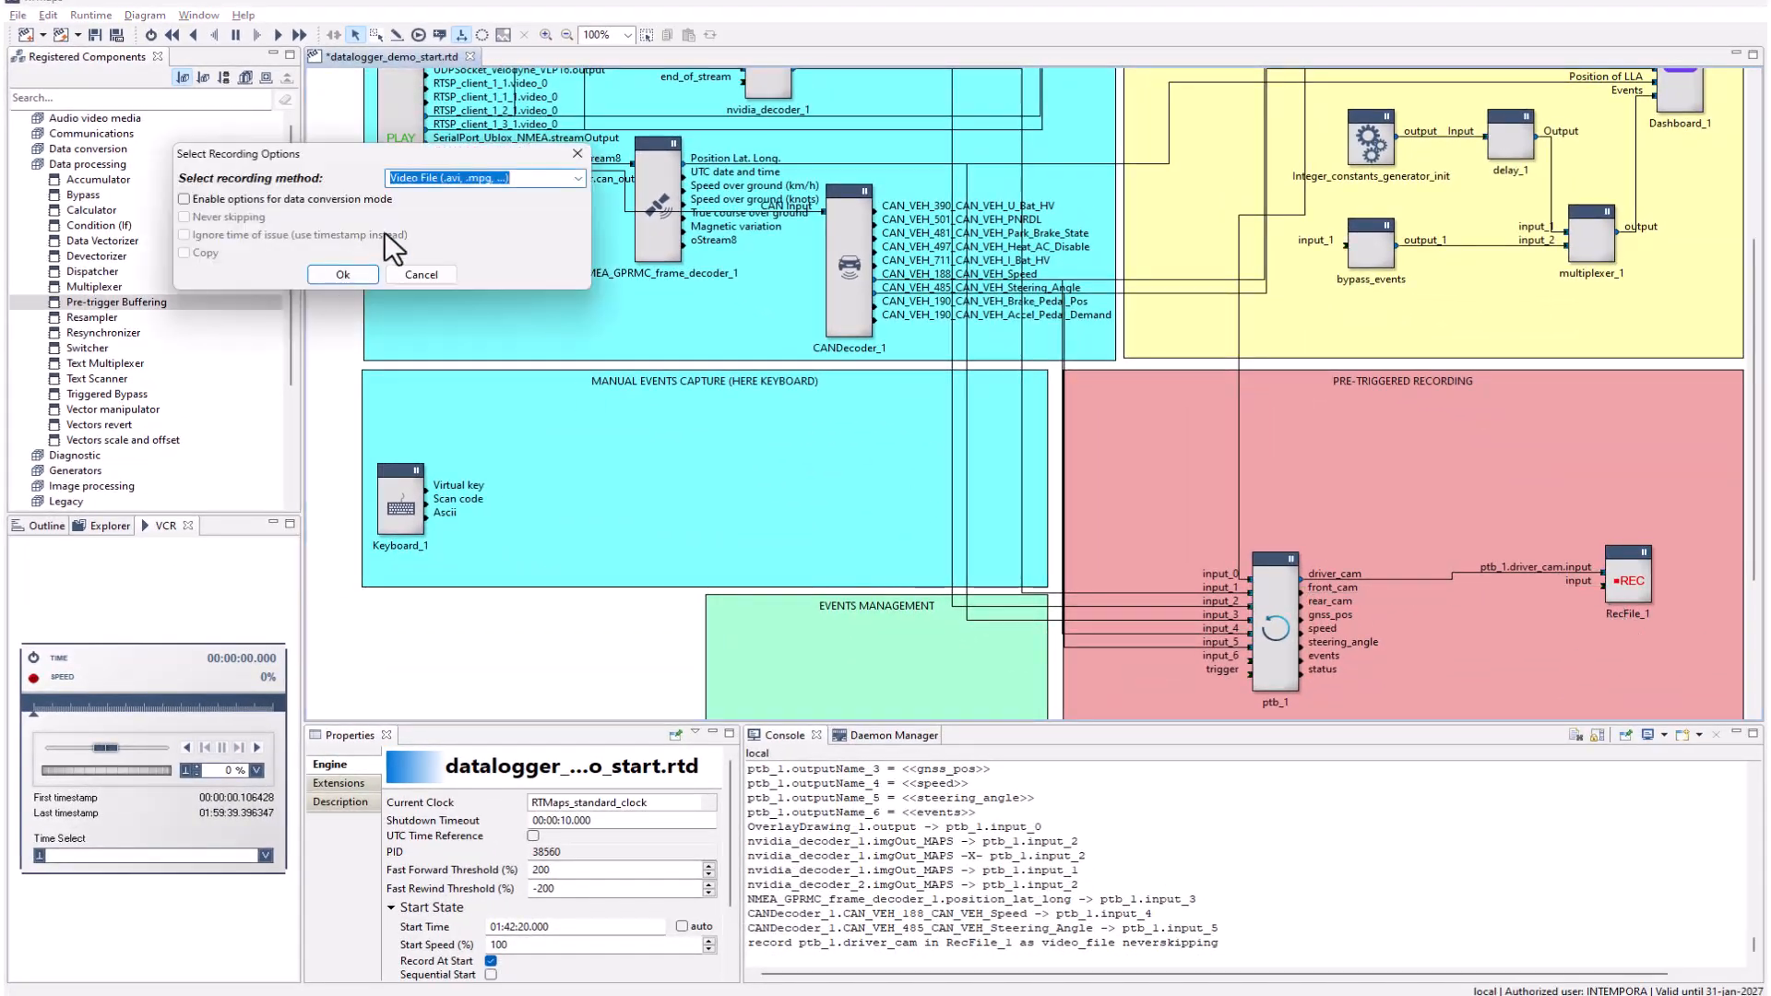
click(334, 274)
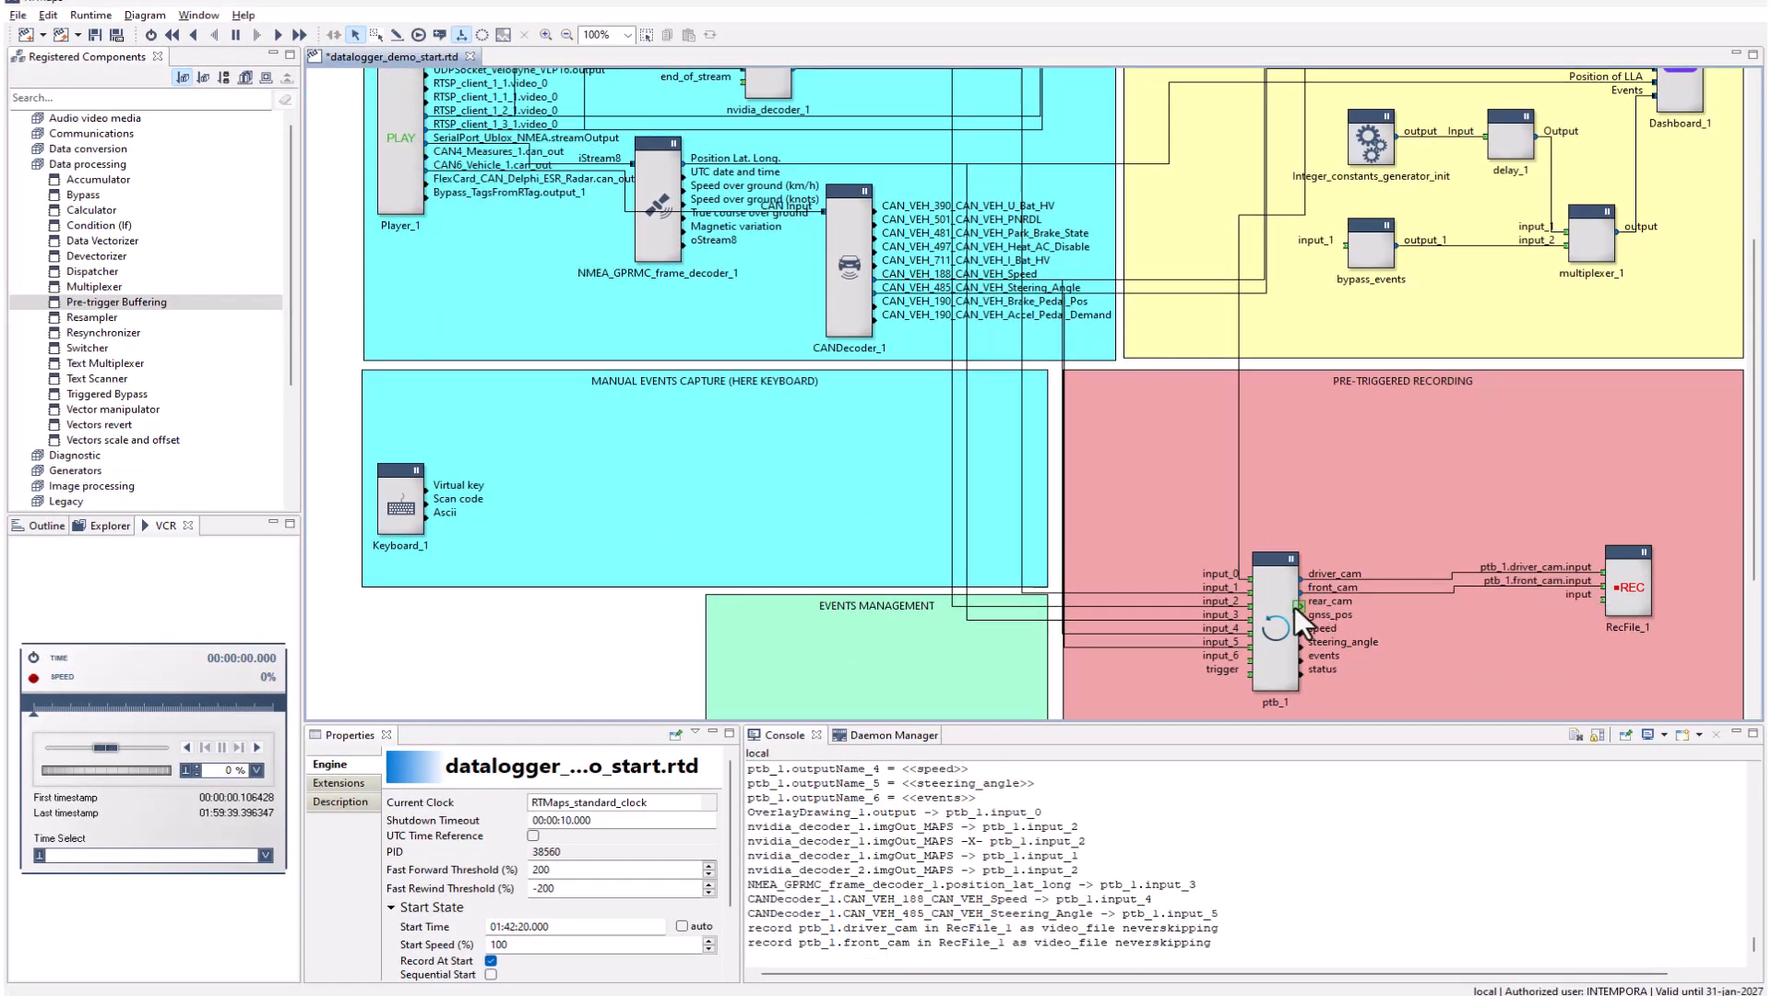
drag(1300, 600, 1624, 605)
click(337, 296)
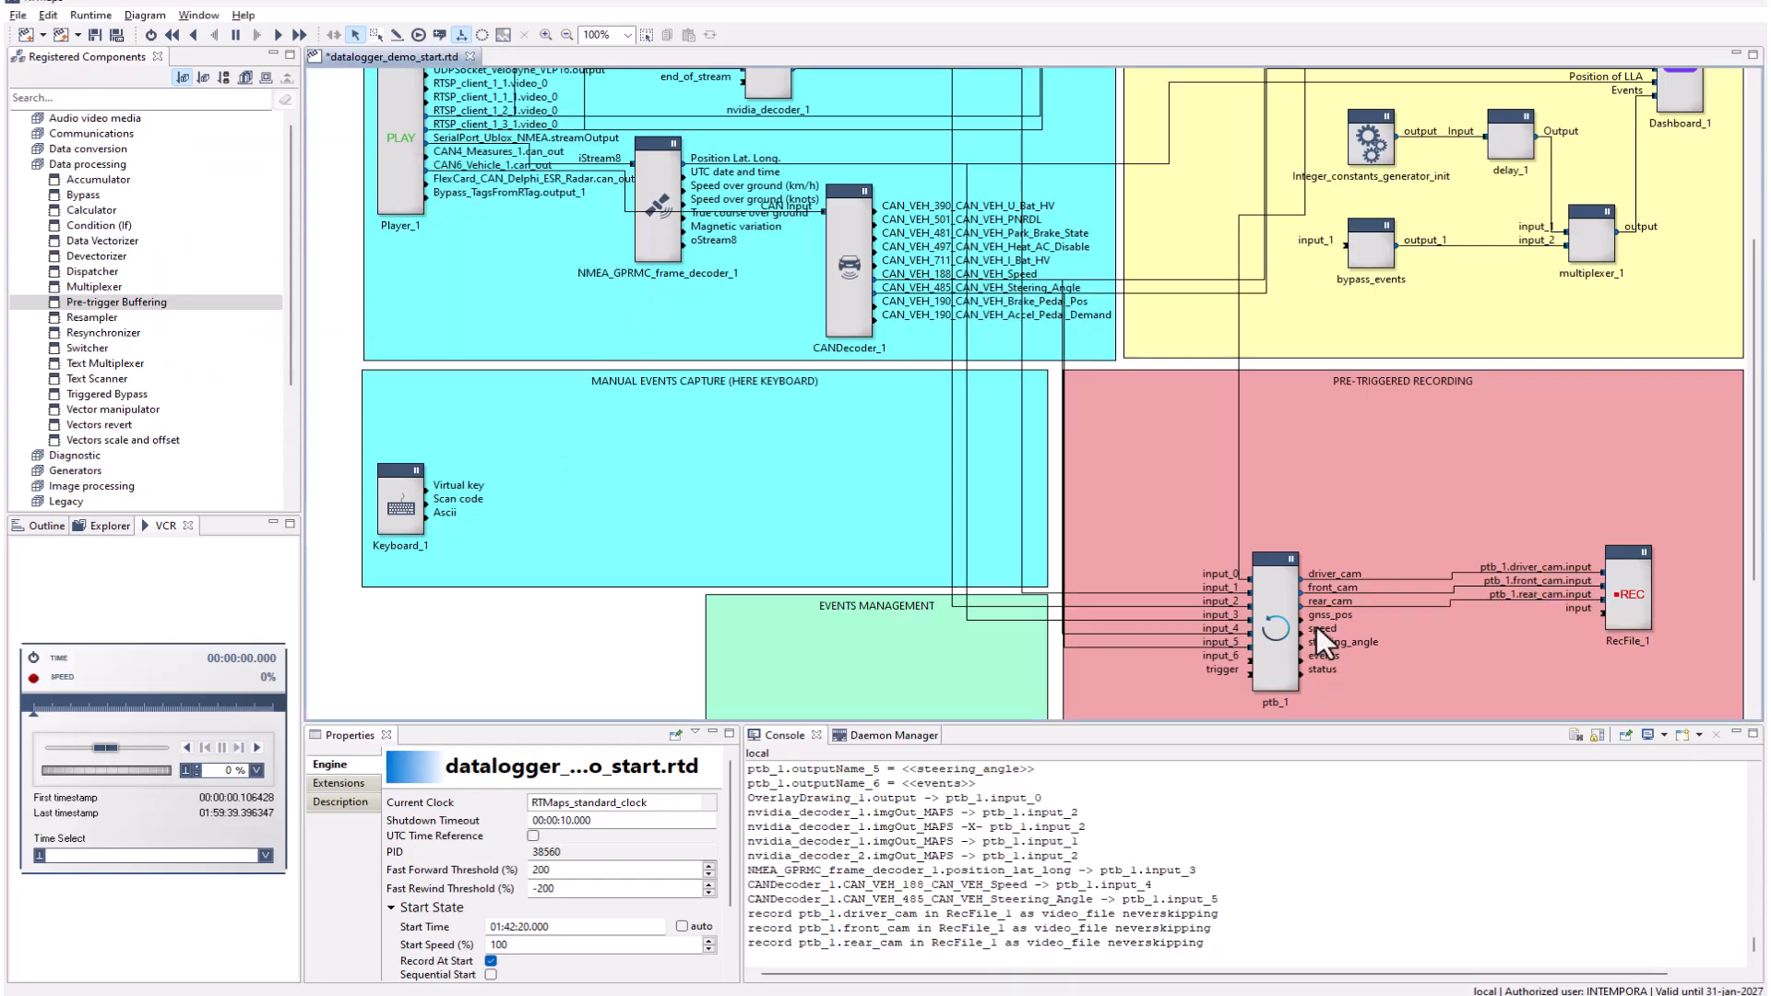
Connect the buffer's gnss_pos output to the recorder with the GPS position to KML recording method and Never skipping on
drag(1407, 623, 1625, 608)
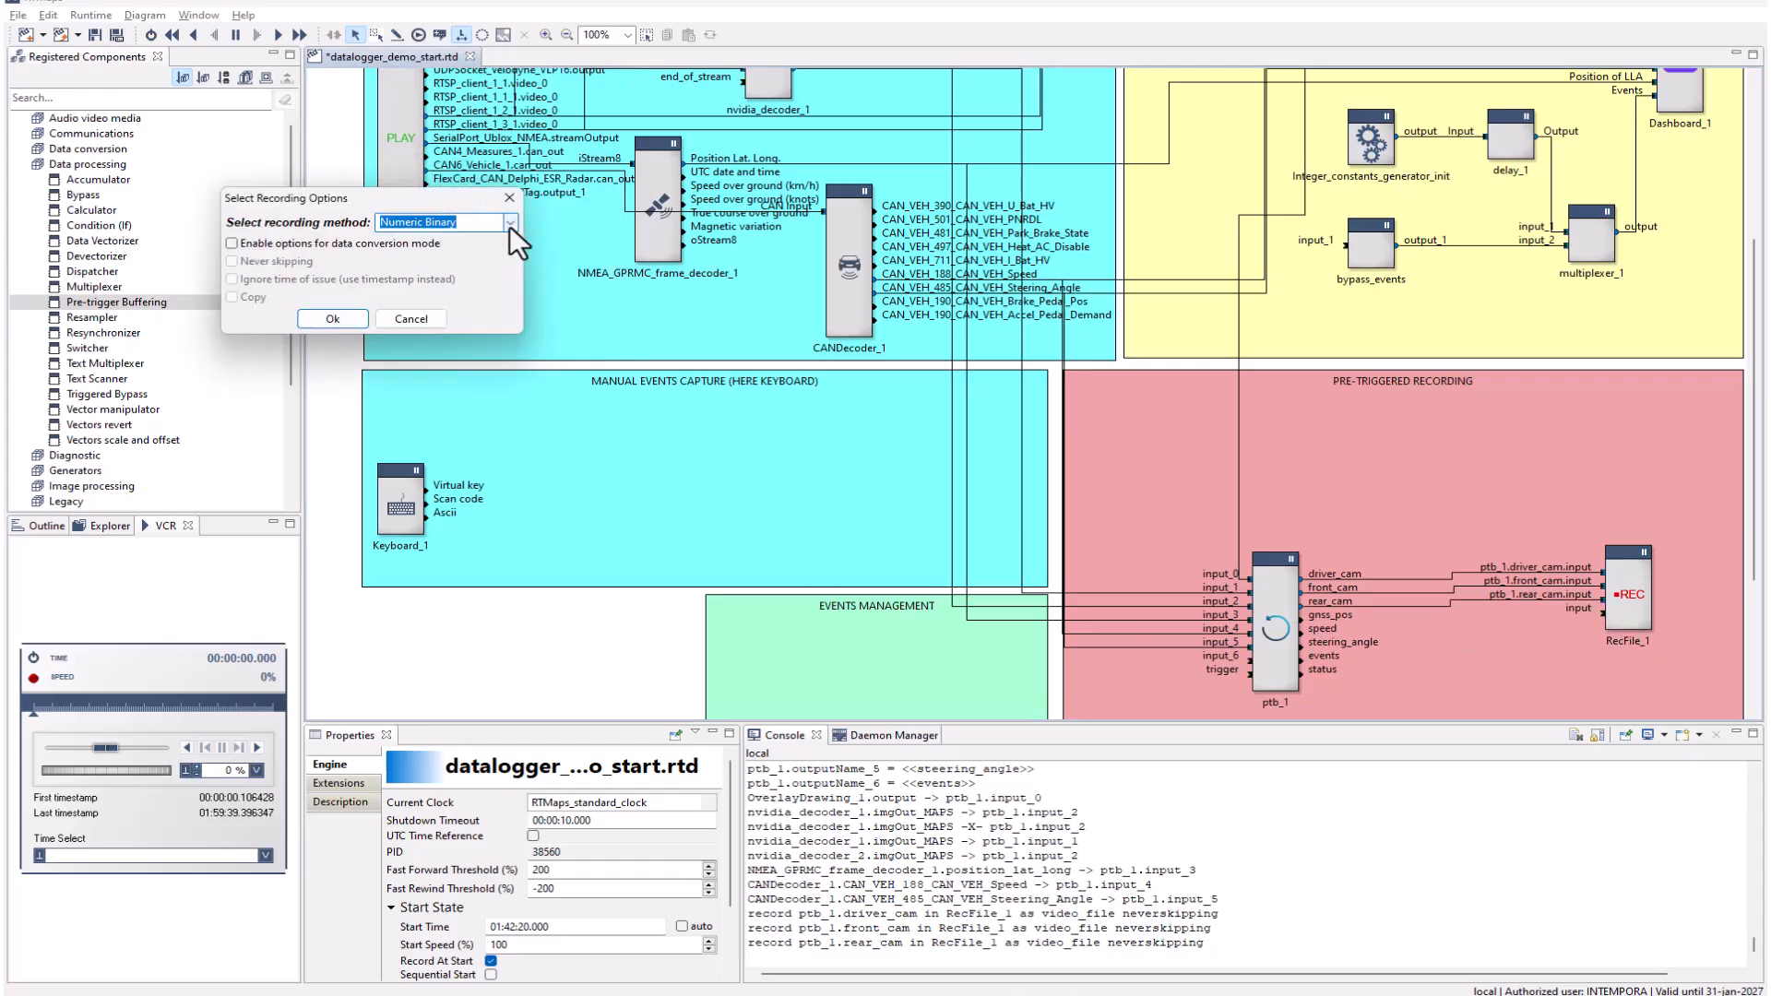
click(509, 222)
click(403, 278)
click(242, 244)
click(262, 261)
click(332, 318)
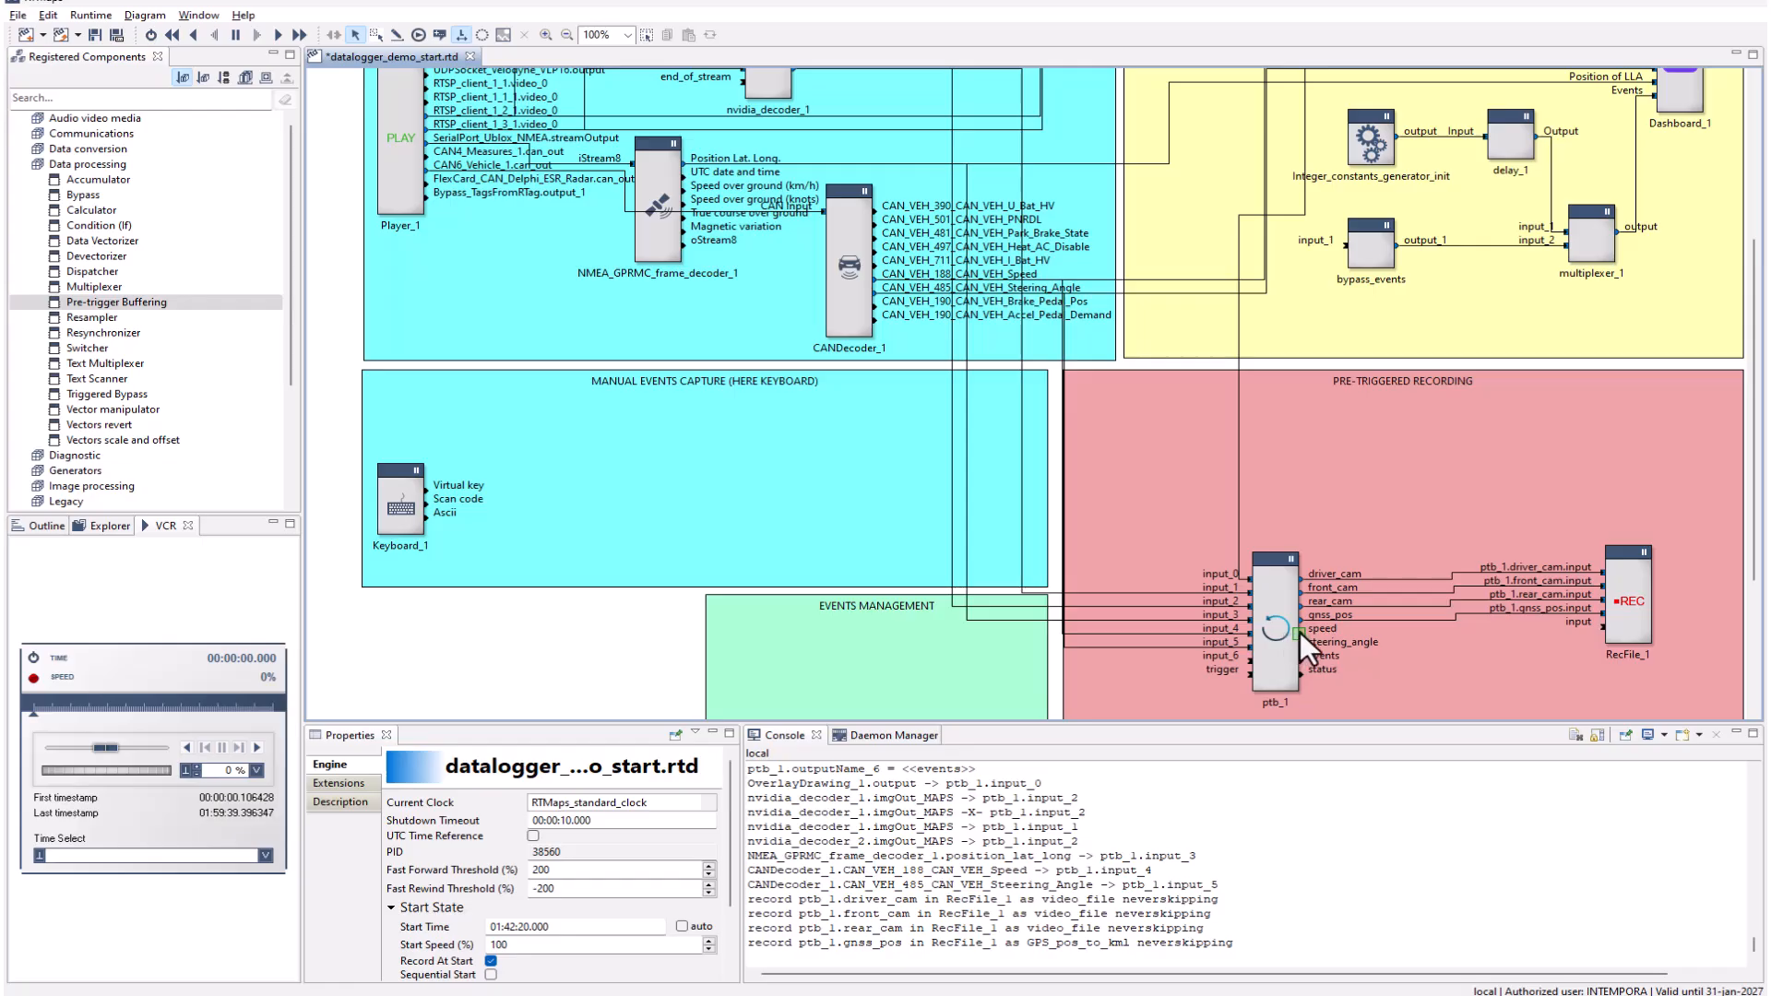
Connect the buffer's speed and steering_angle outputs to the recorder as Numeric Binary with Never skipping on, and align the recorder with the buffer
drag(1298, 633, 1633, 637)
click(332, 318)
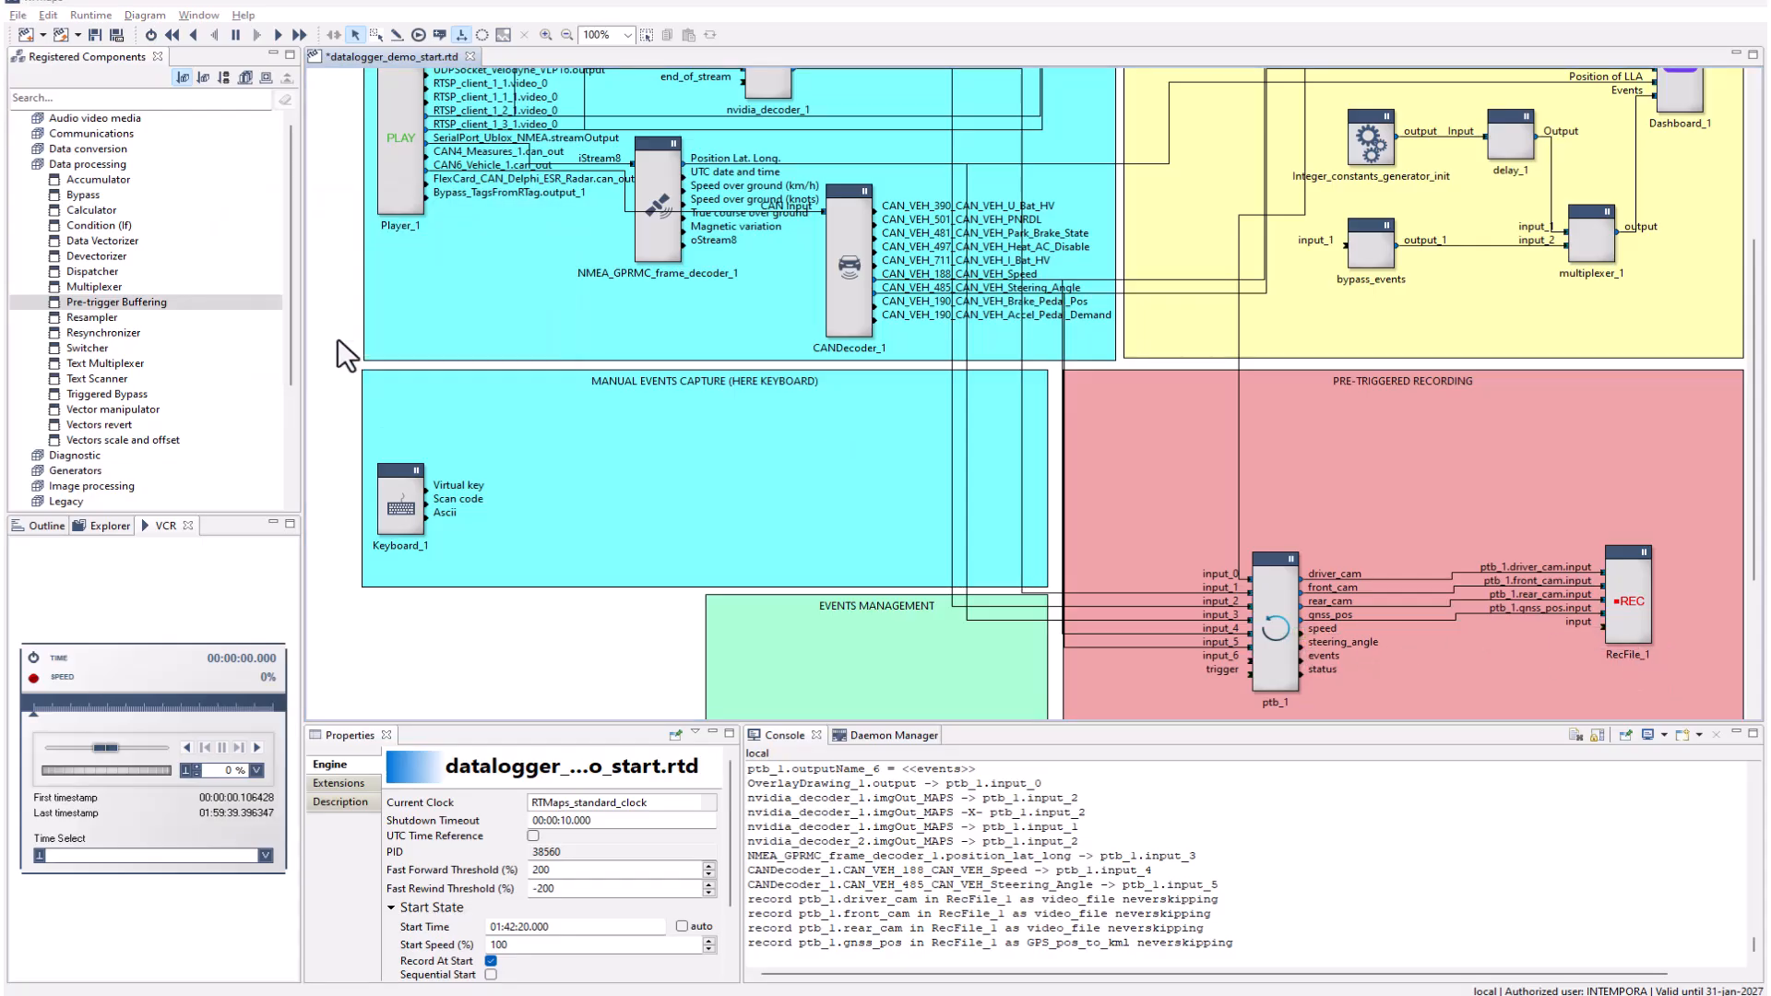
drag(1299, 661, 1628, 645)
click(312, 308)
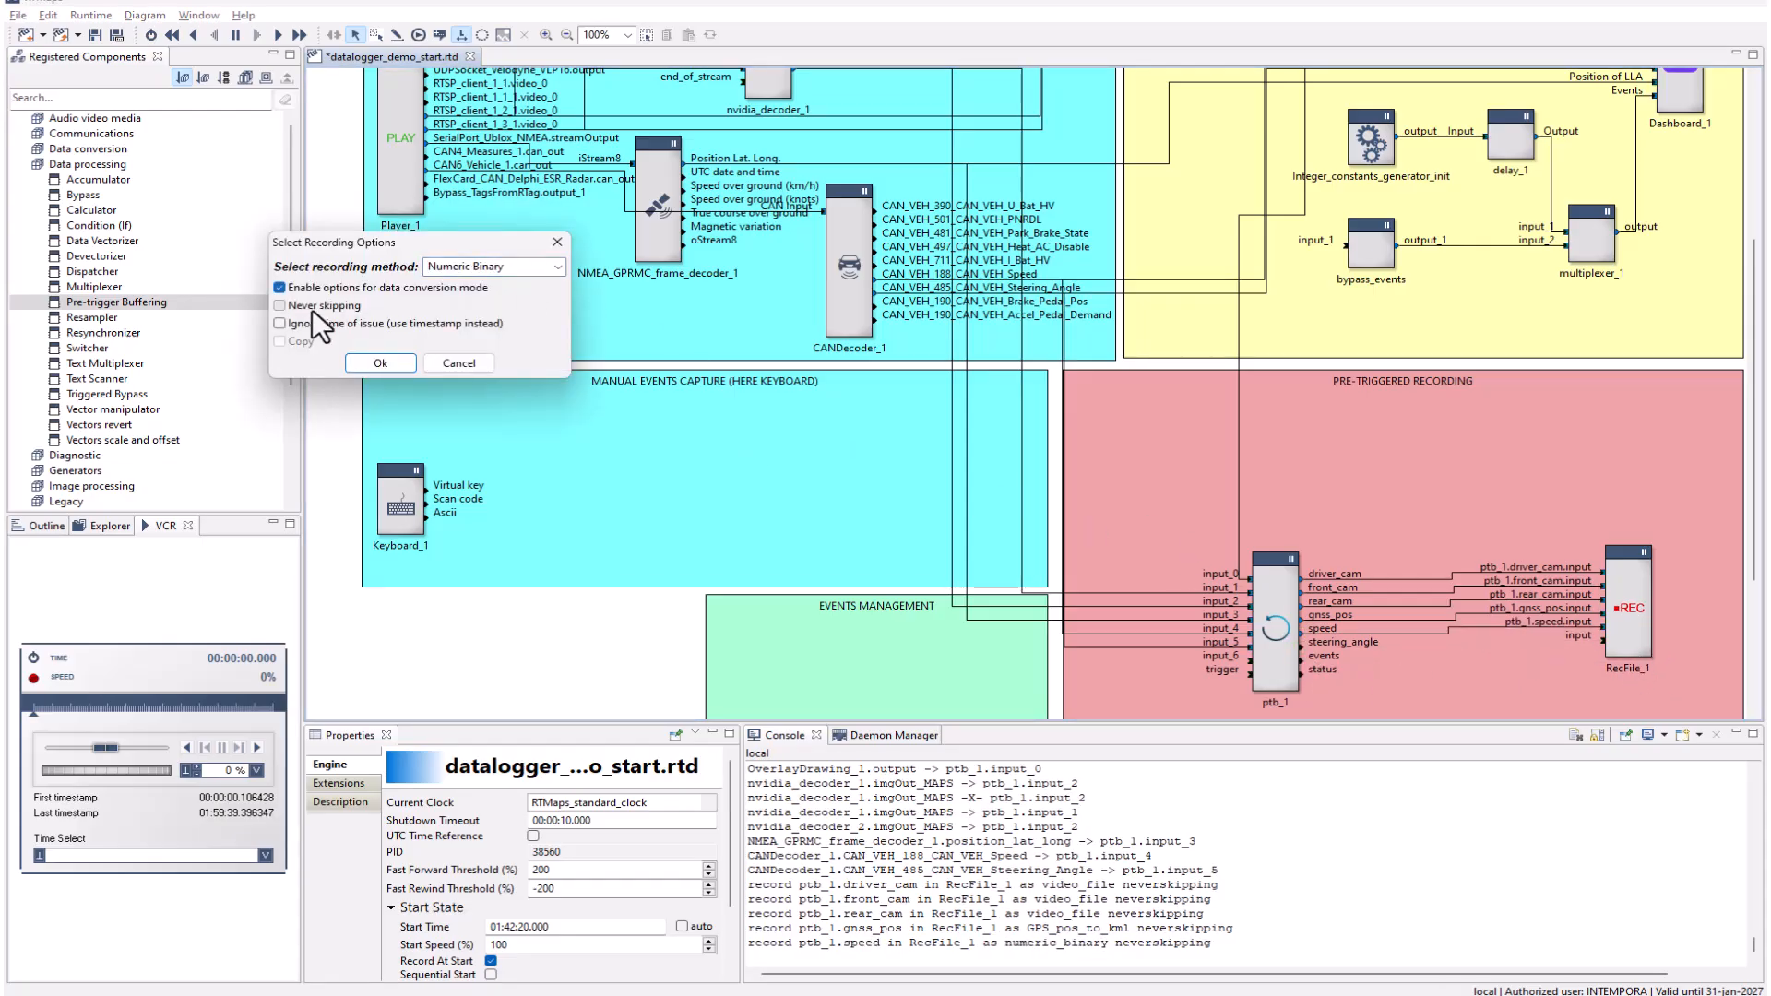
click(343, 358)
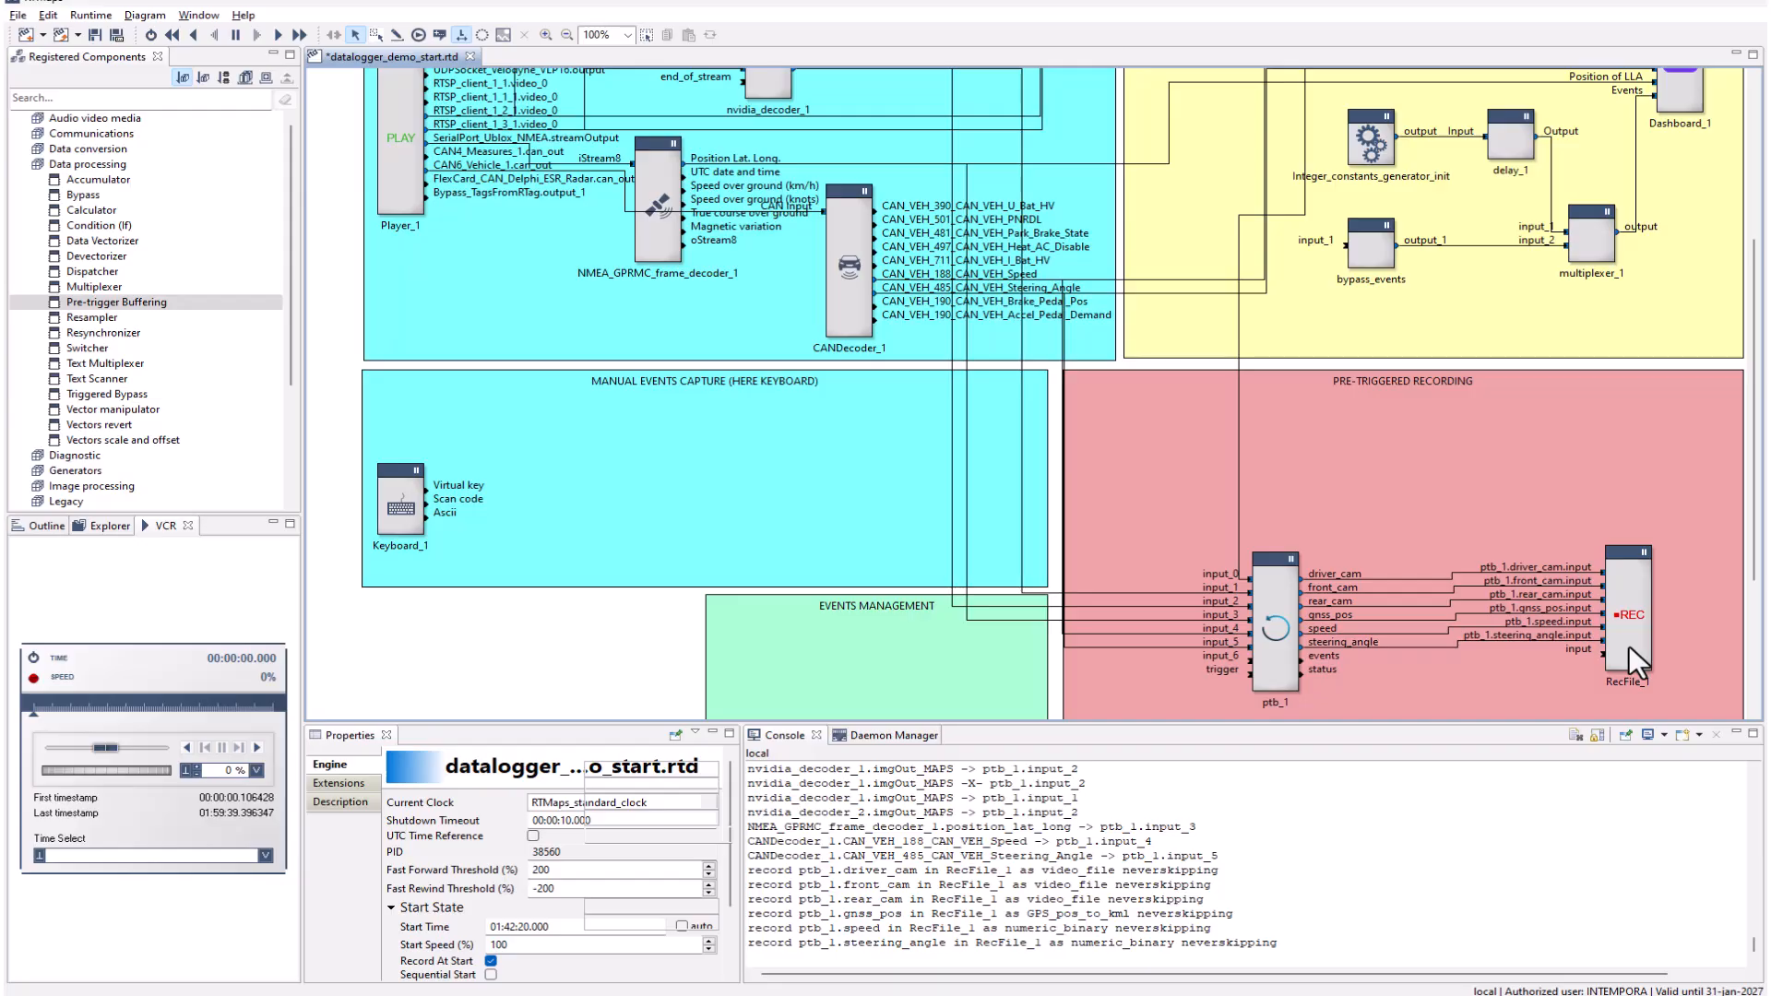
click(1629, 646)
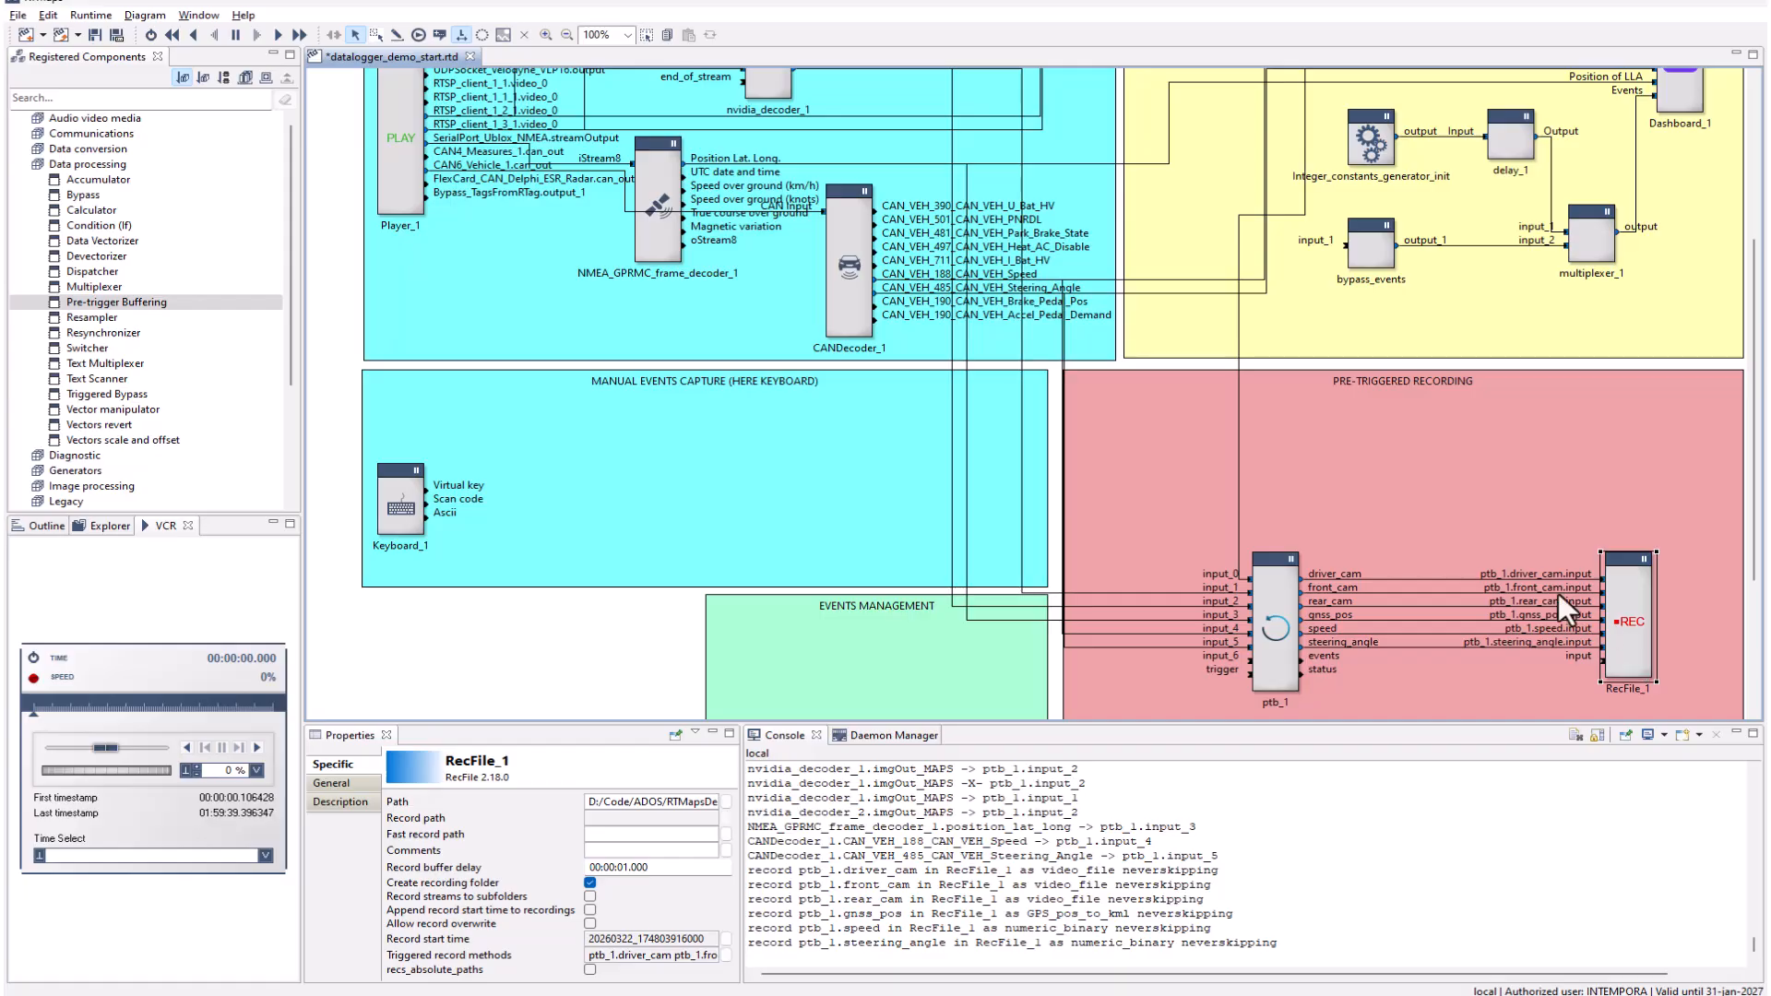
Add a Condition (If) component to the Events Management area and set its condition to speed < 2
scroll(1070, 579, down, 1)
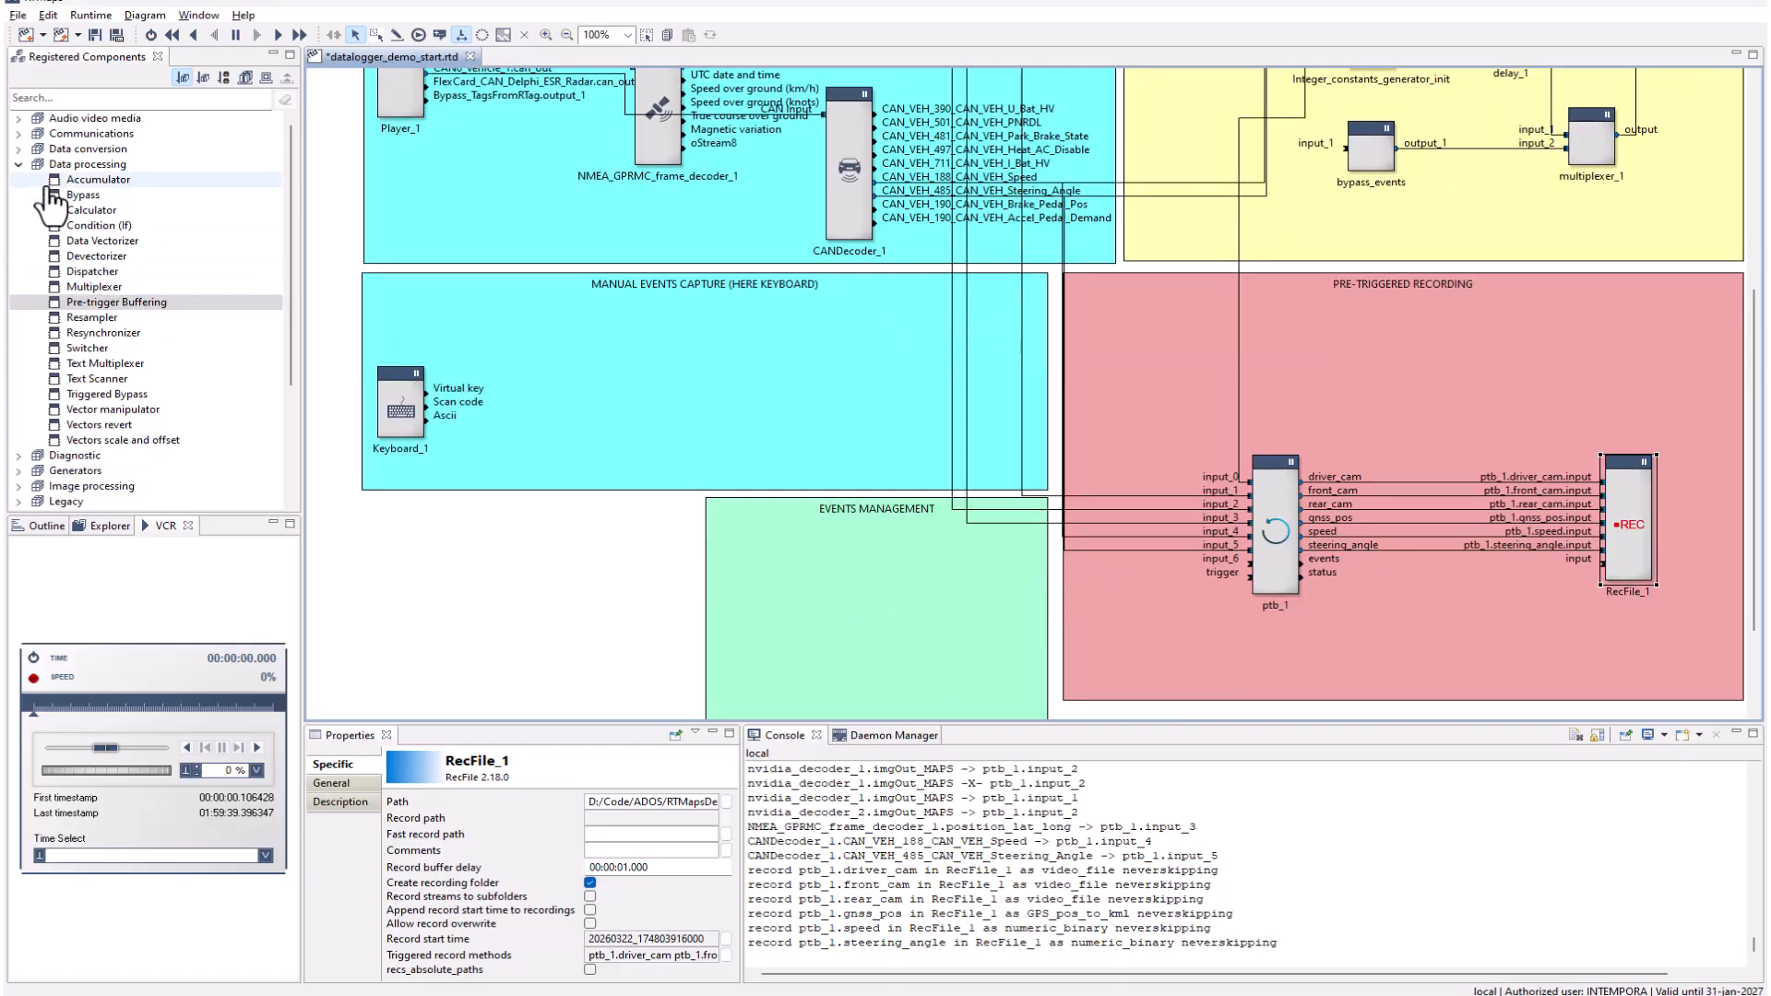
click(75, 228)
drag(76, 228, 826, 579)
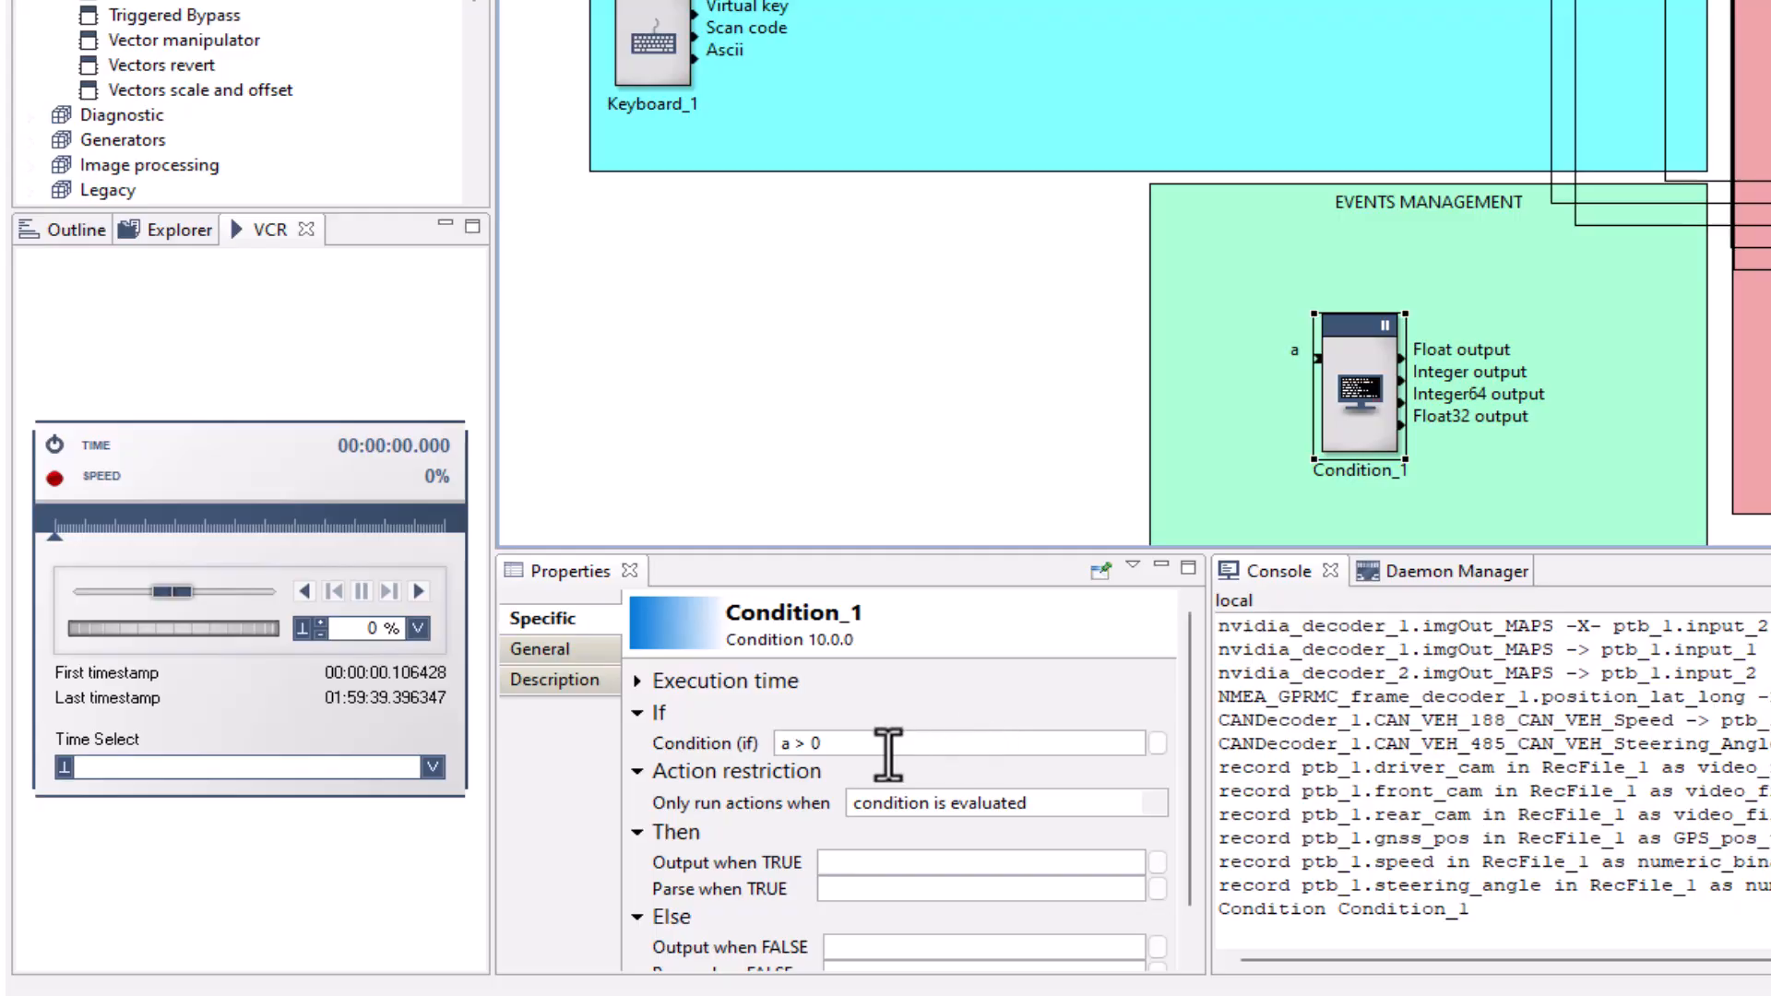
drag(888, 750, 792, 744)
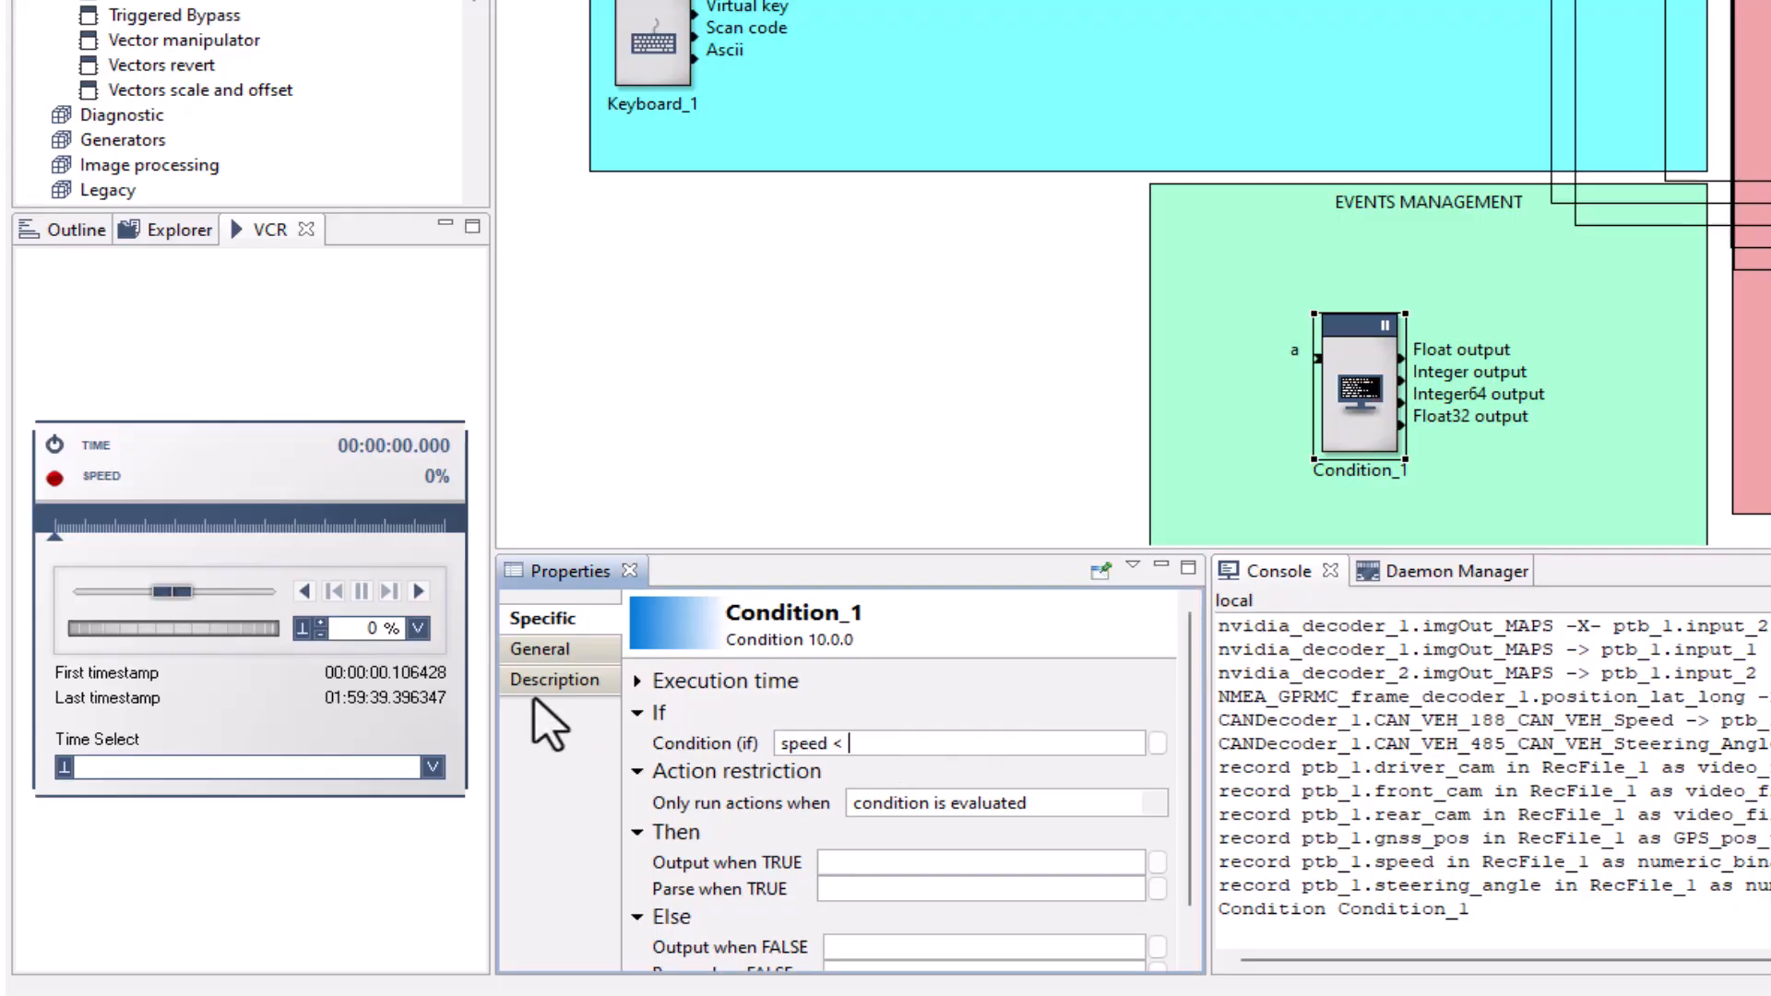
key(Tab)
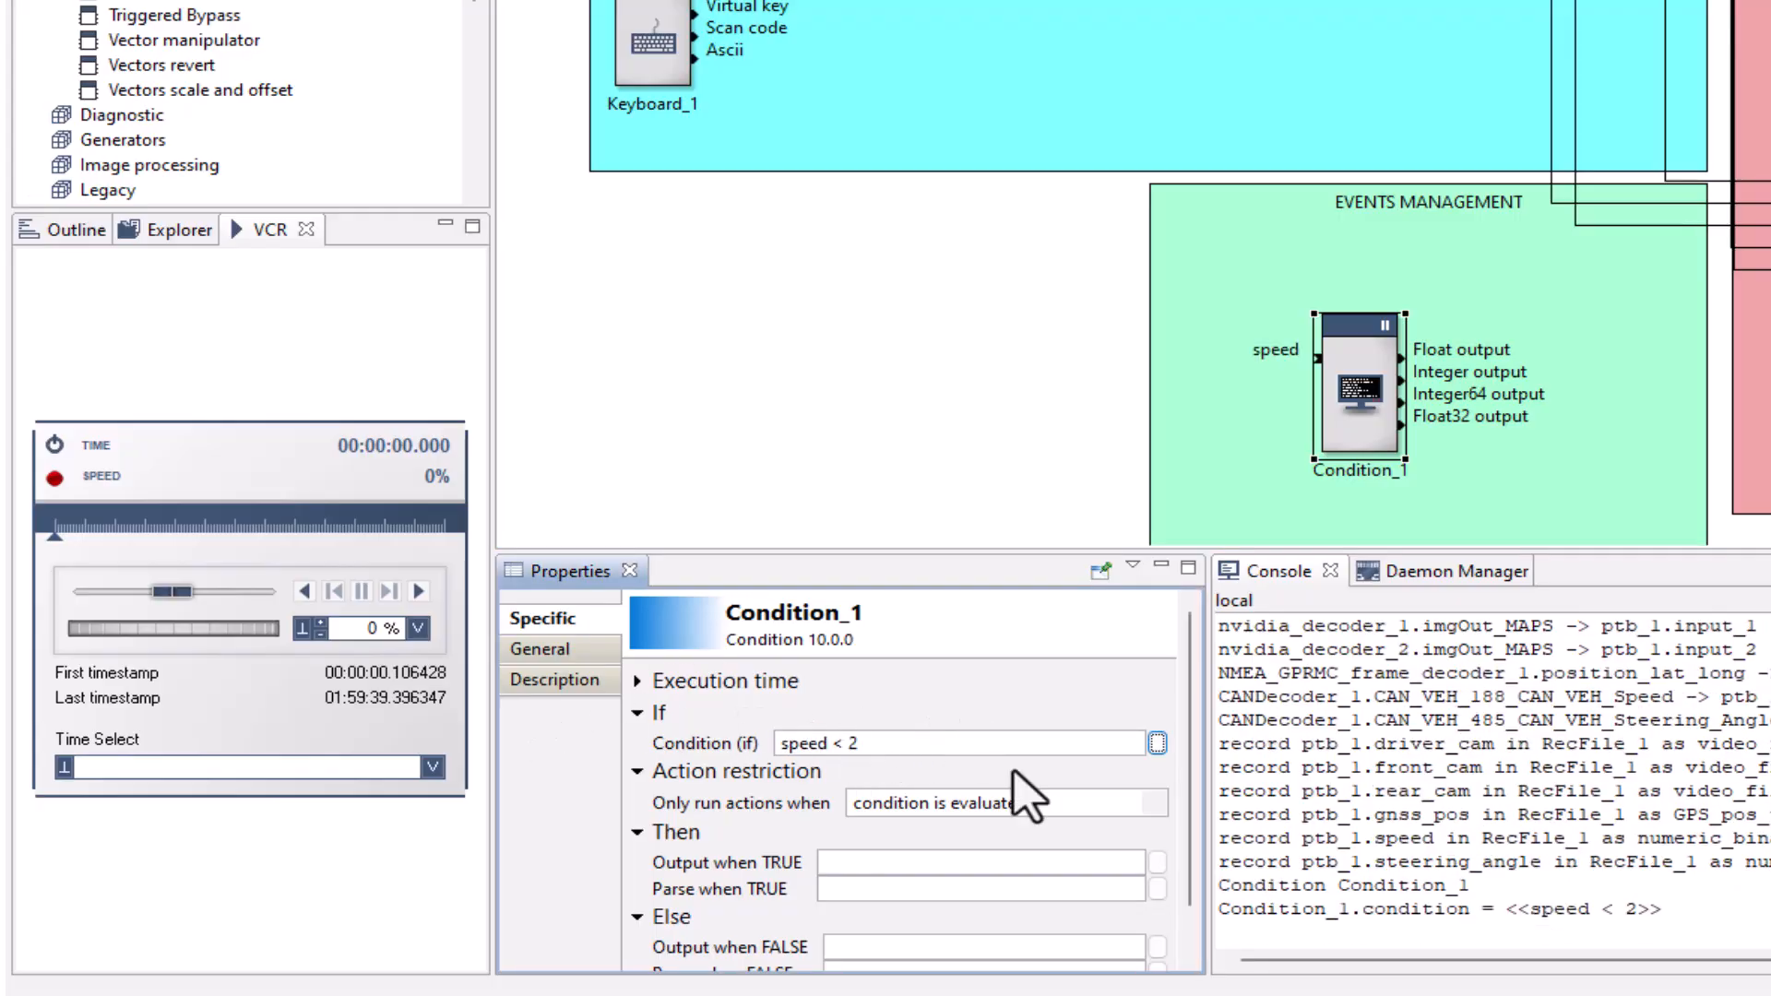
Make the condition run actions only when condition becomes true, with initial state false and 1 as the output when TRUE
click(1153, 806)
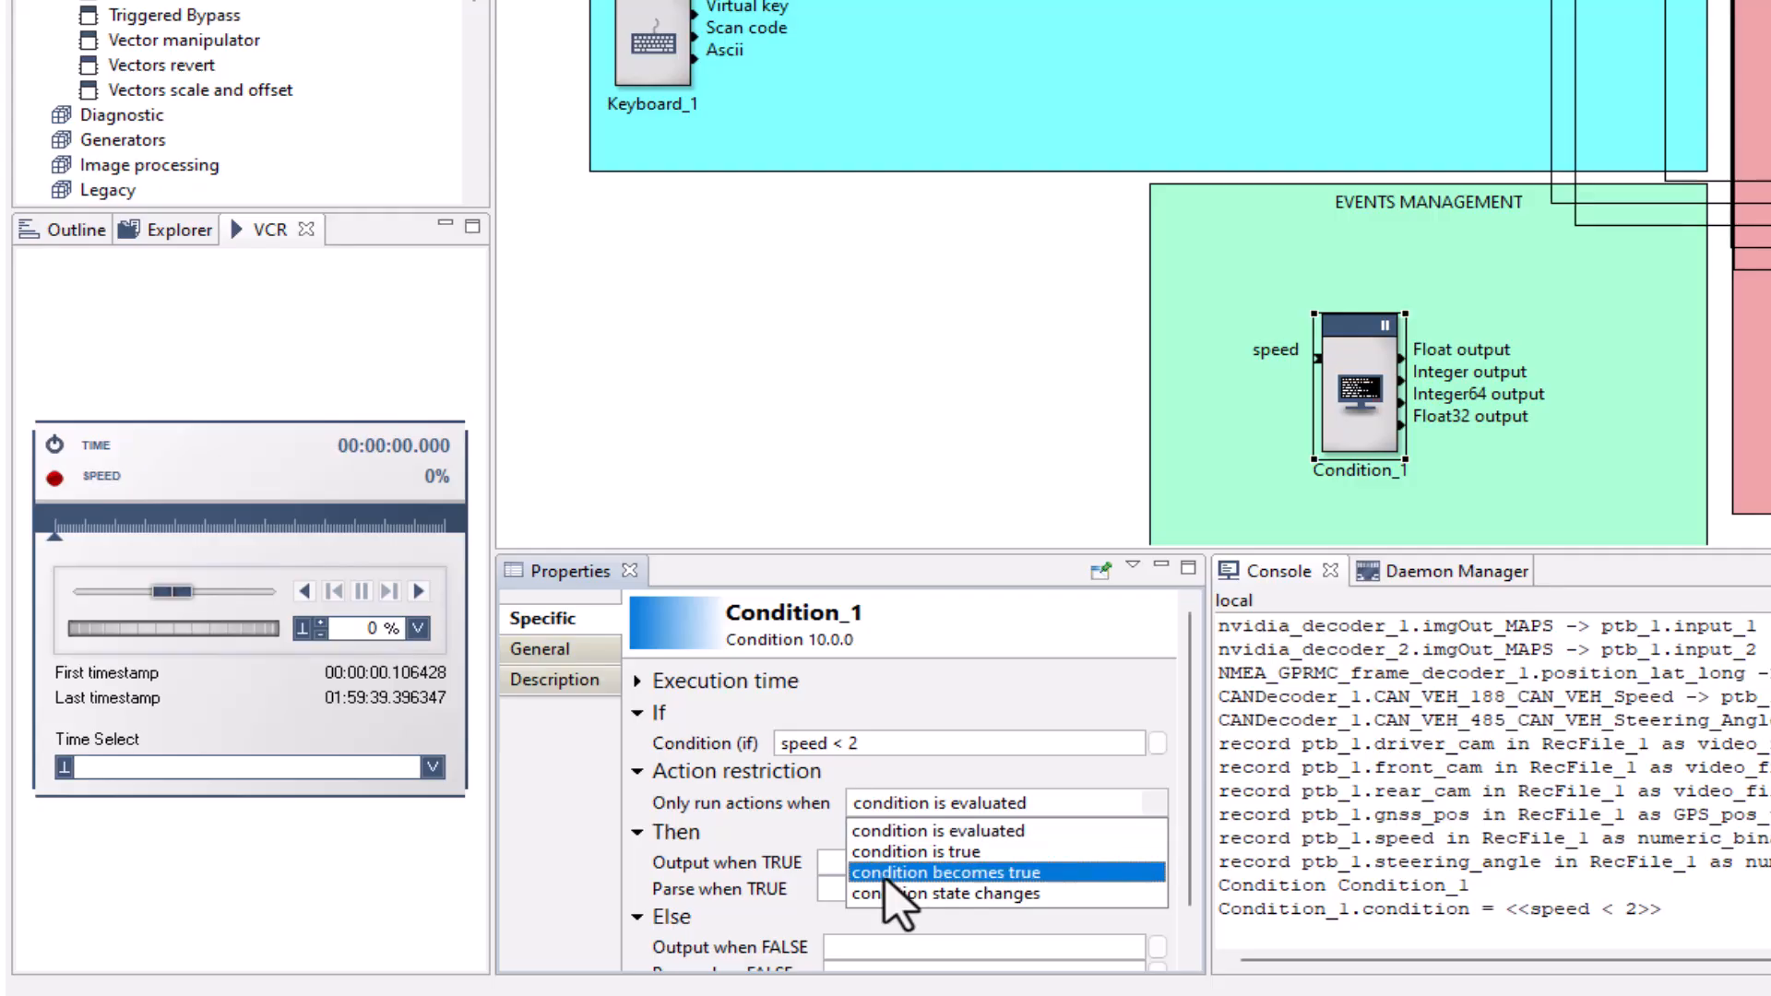
click(886, 873)
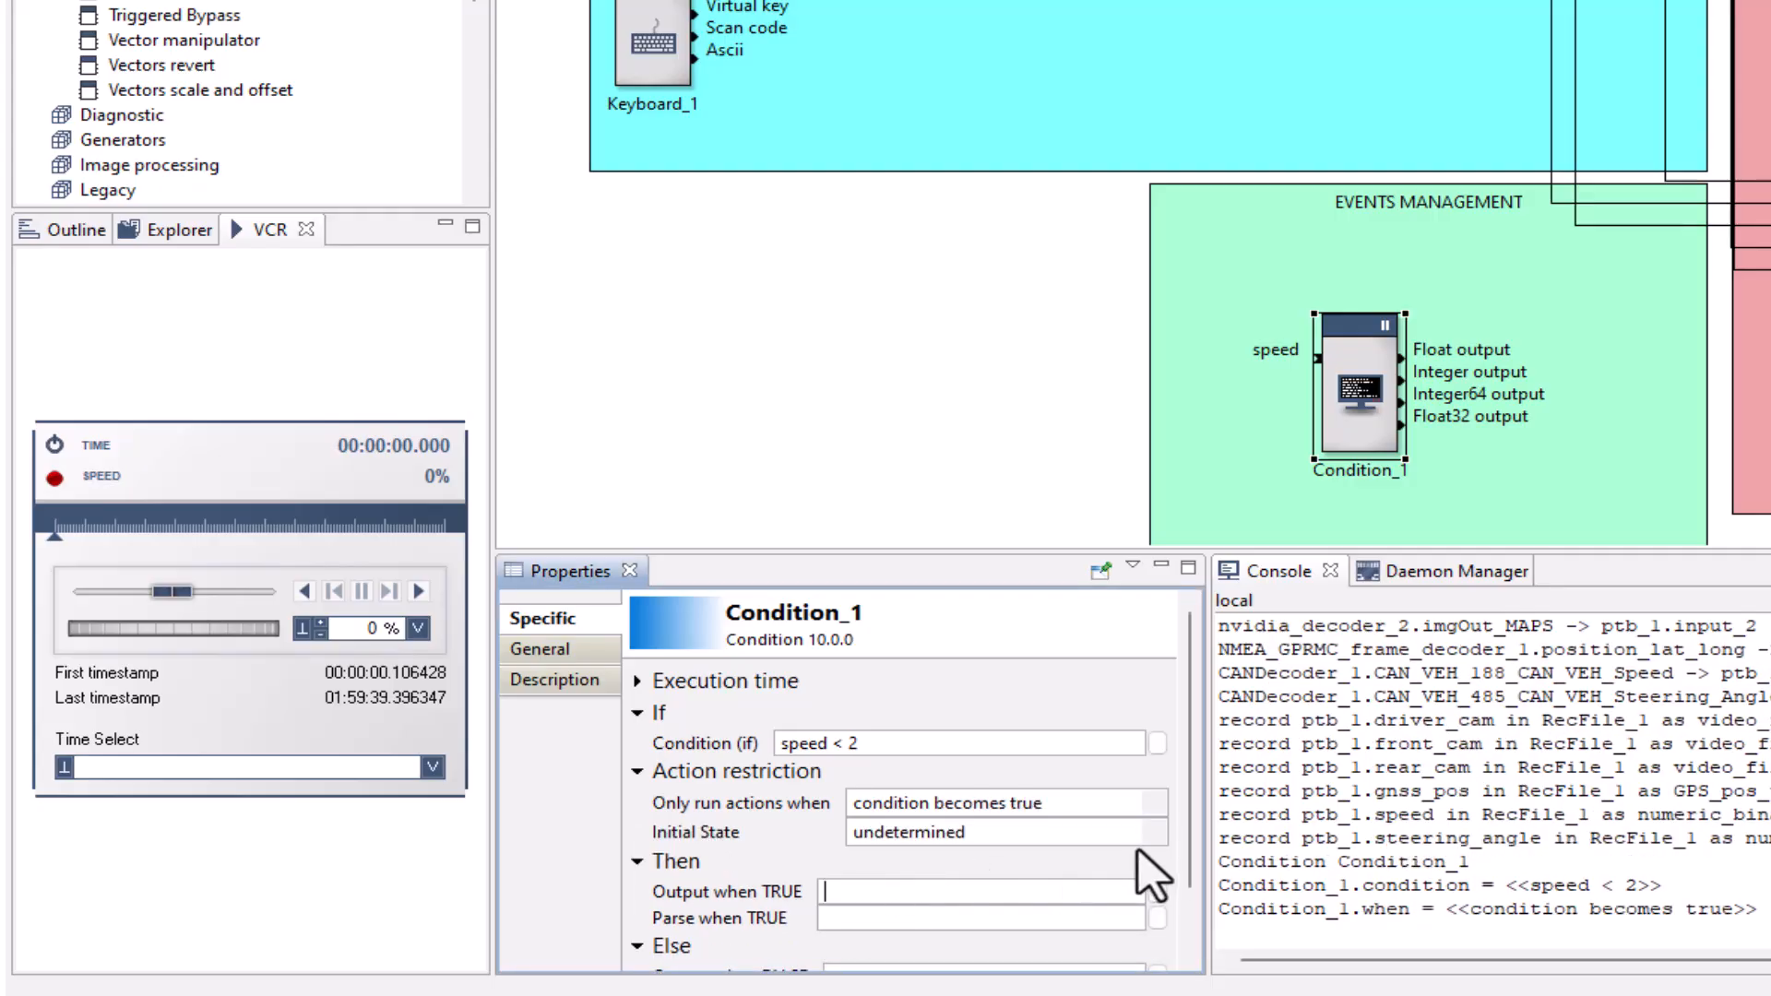
click(1153, 832)
click(862, 887)
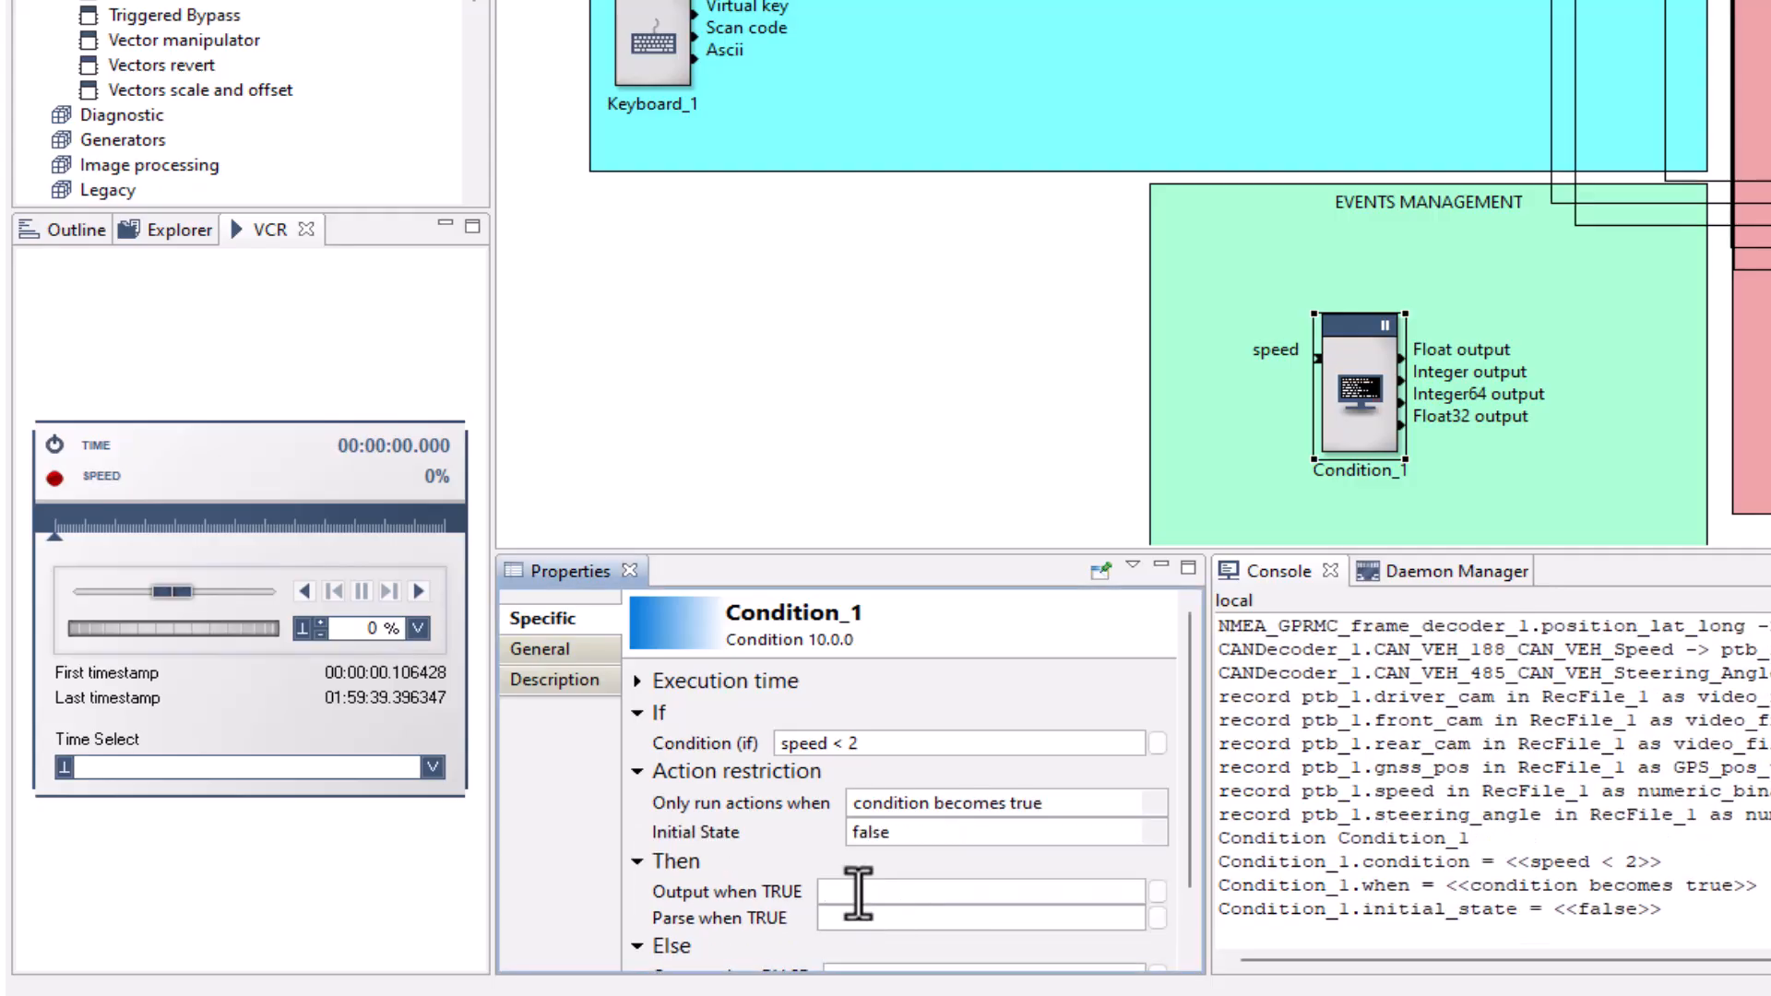
key(Return)
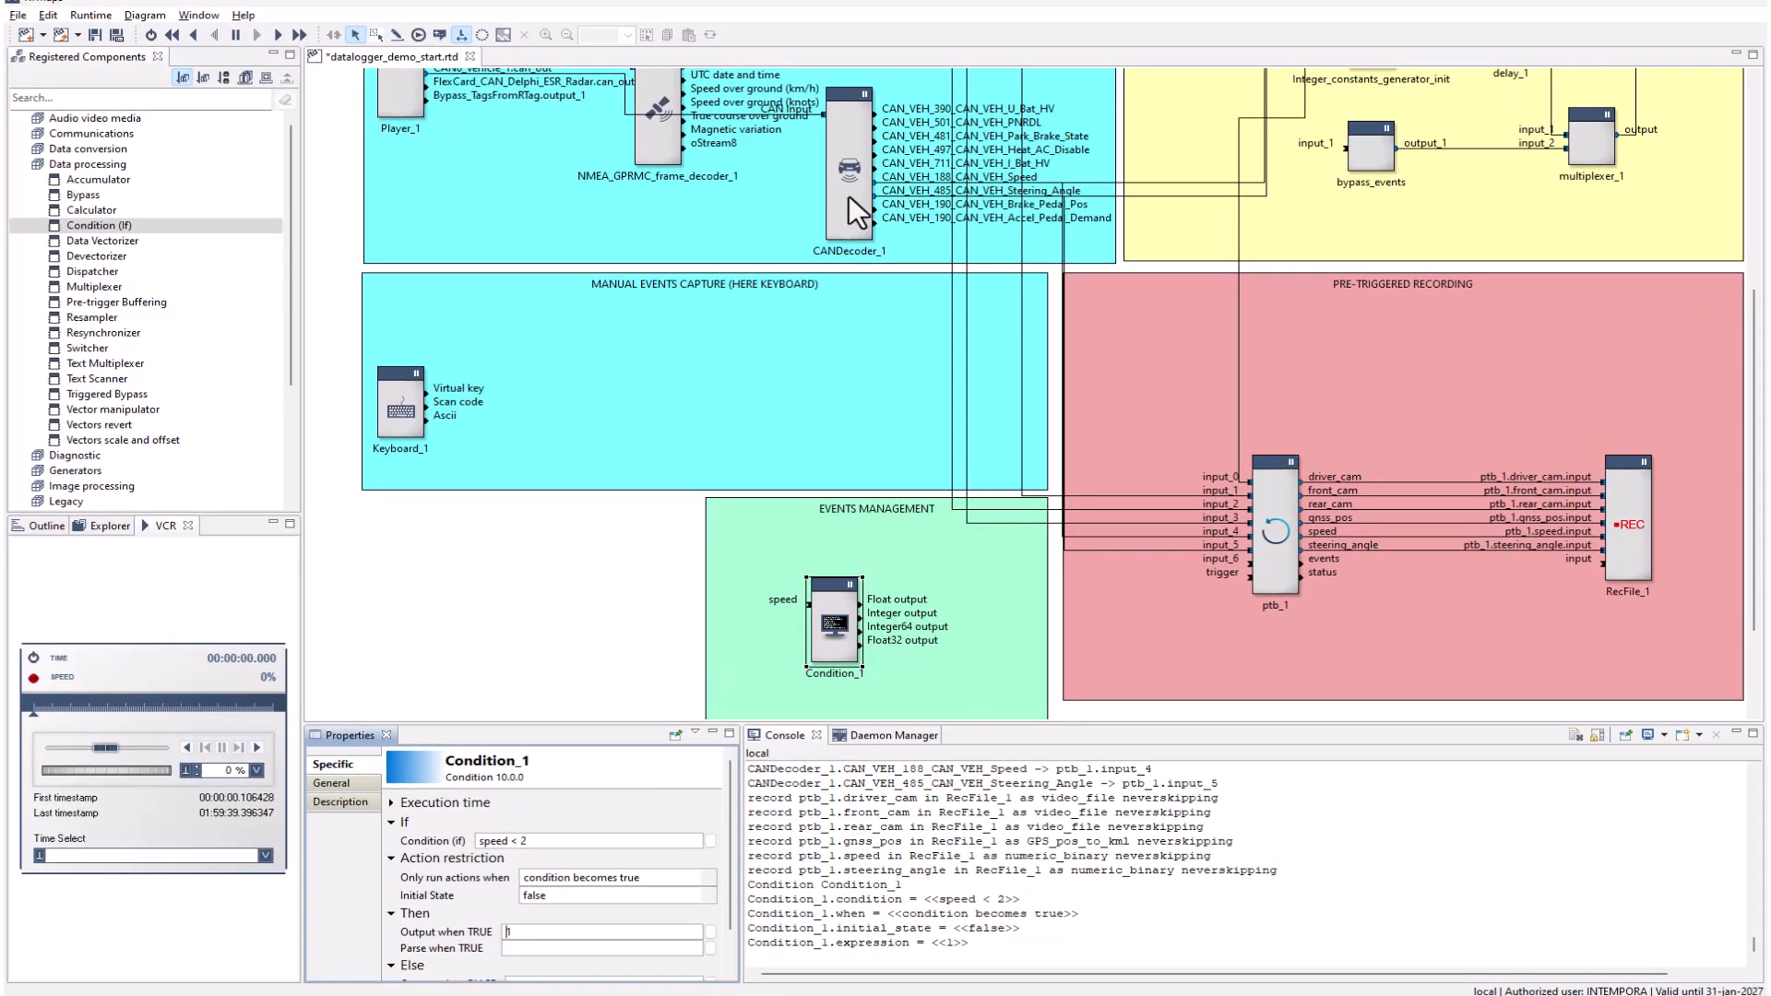
Connect the CAN speed output to the condition's input and the condition's integer output to the buffer's trigger and input_6
mouse_move(875, 183)
mouse_down()
mouse_move(845, 648)
mouse_move(913, 627)
mouse_move(1242, 612)
mouse_up()
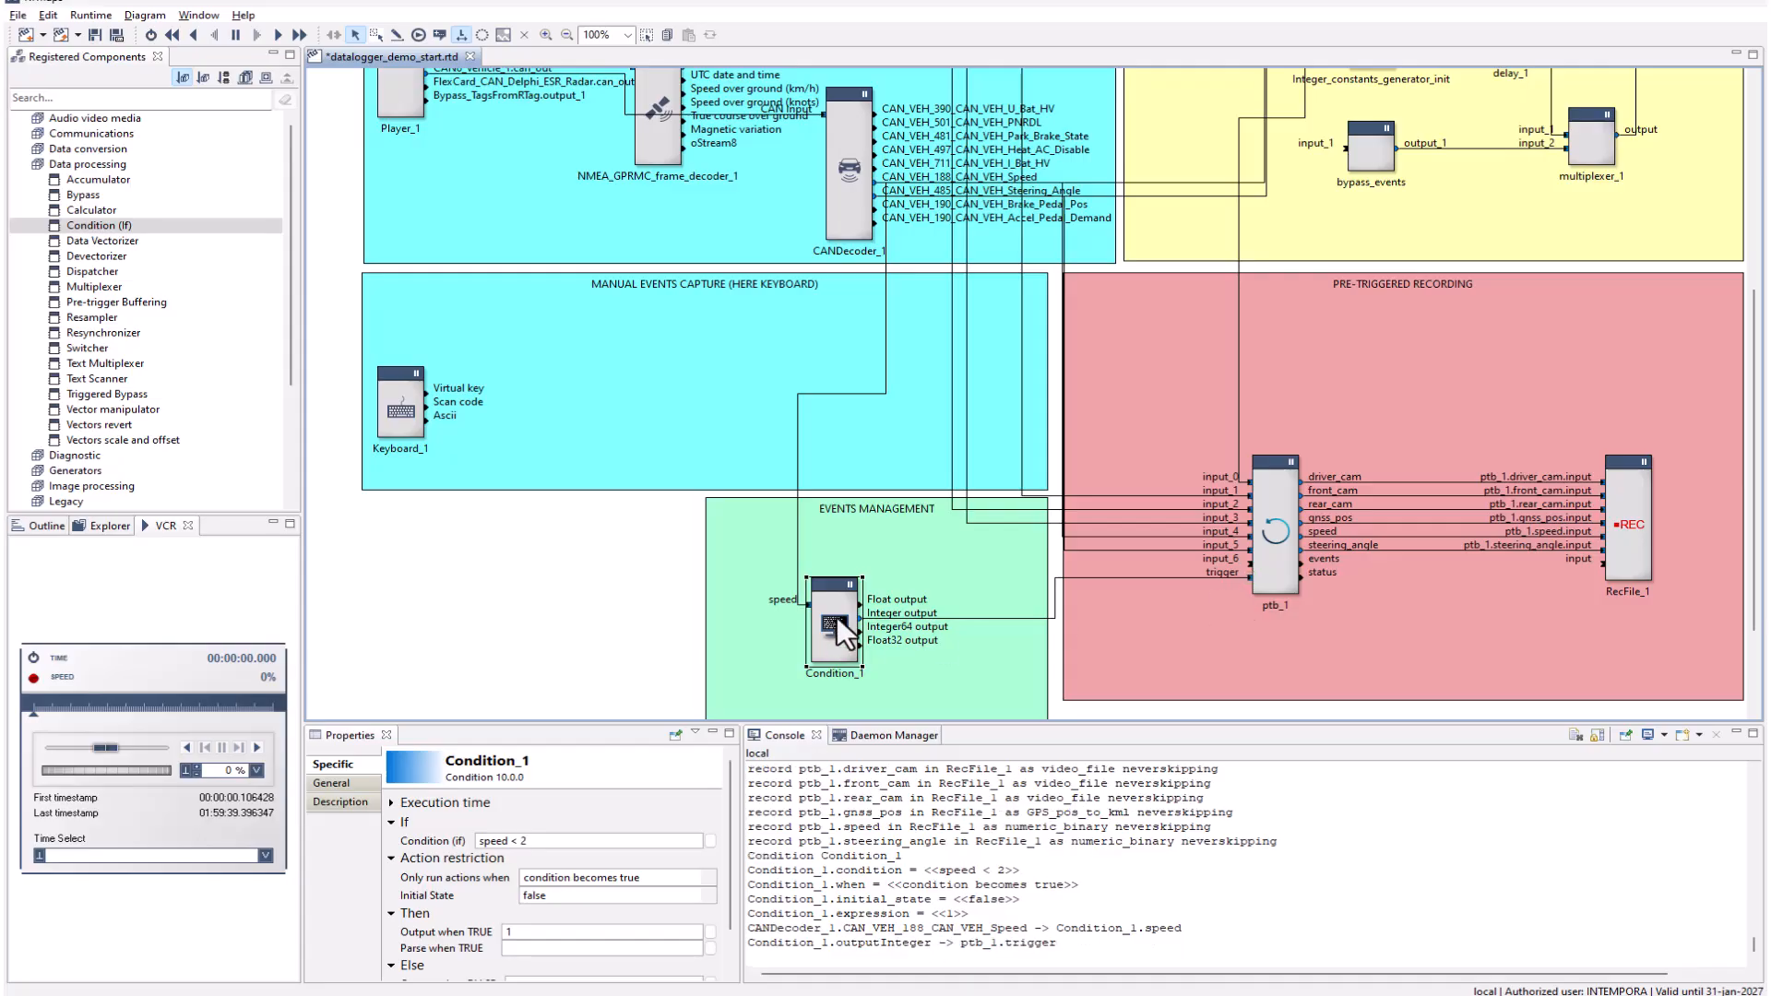
drag(856, 617, 1605, 560)
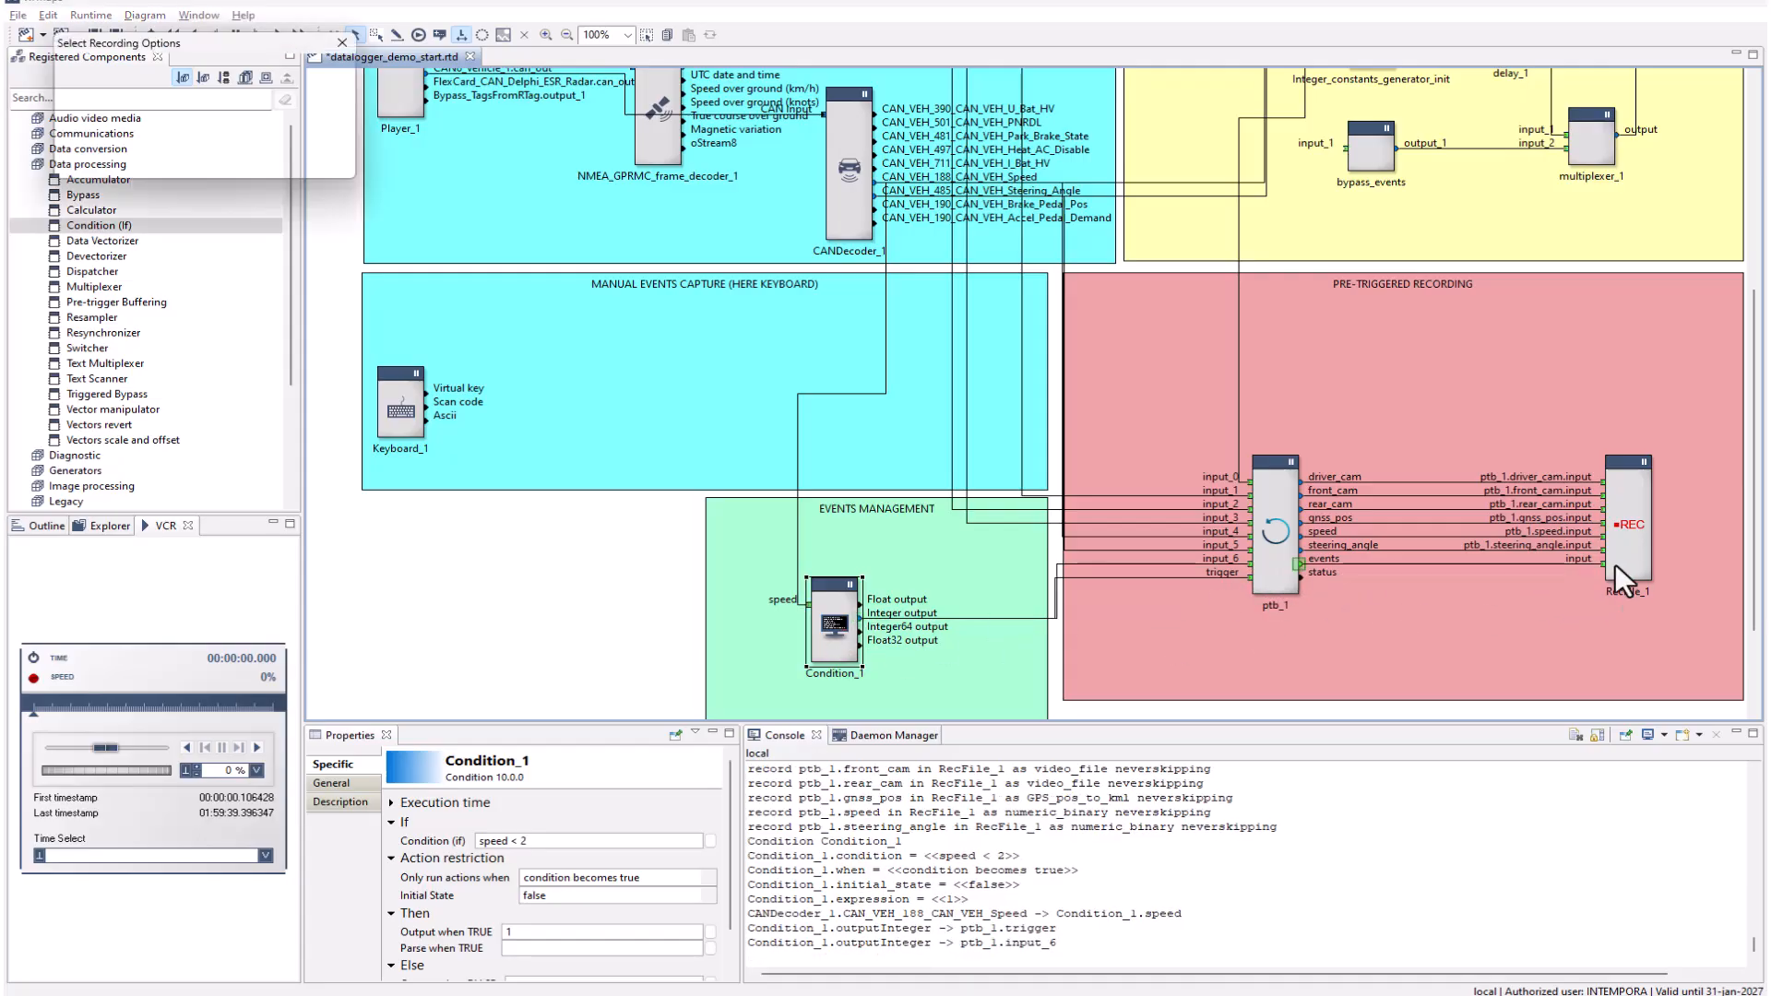
Record the buffer's events output as Tabbed text - CSV, with data conversion options enabled and Never skipping on
click(347, 70)
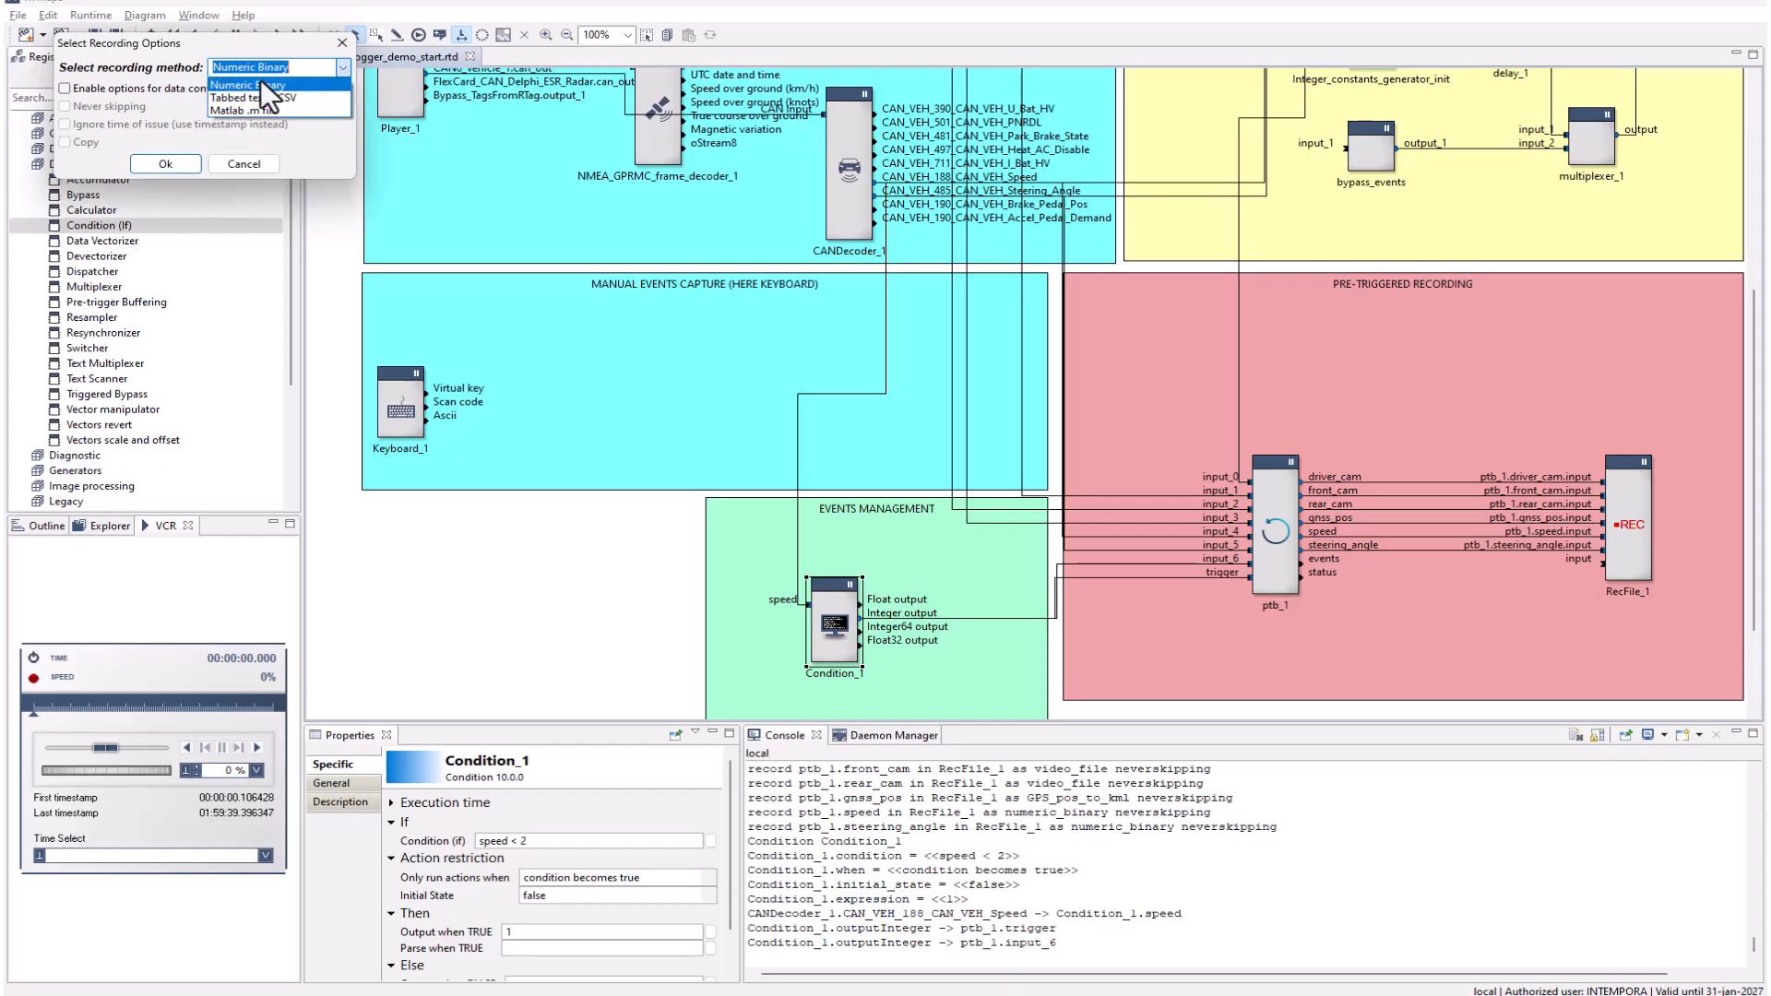
click(247, 102)
click(129, 92)
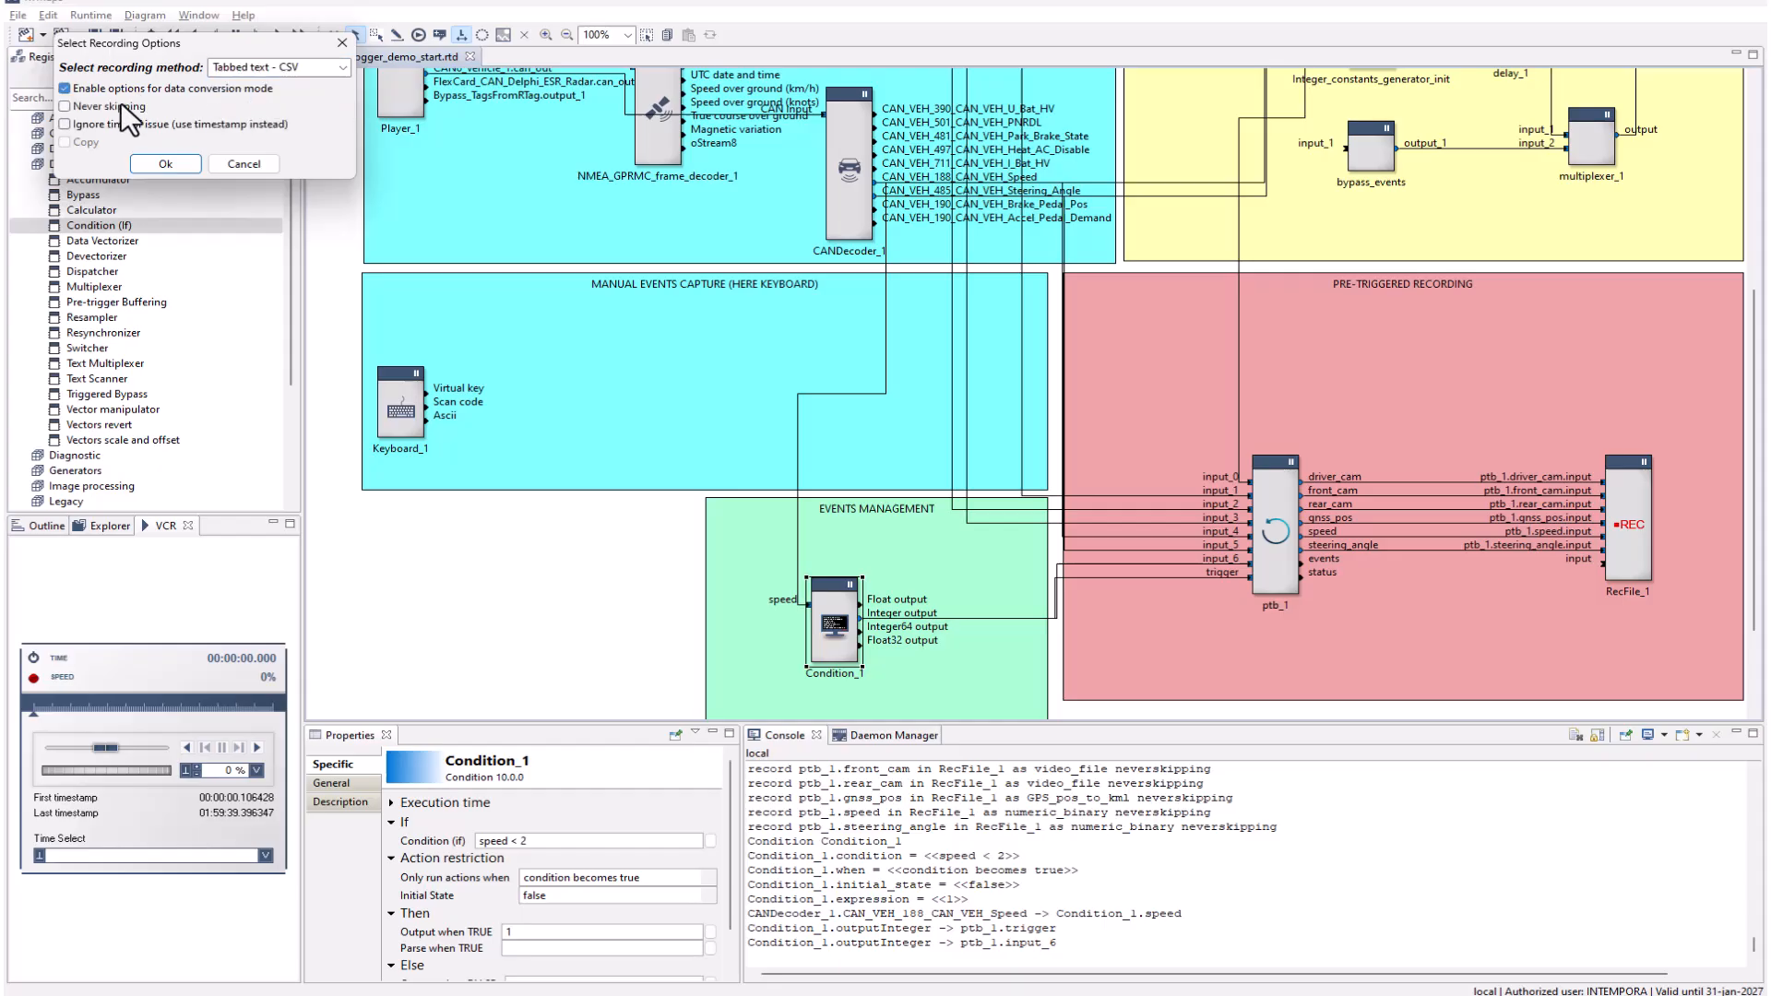
click(162, 165)
Connect the condition's integer output to the input of bypass_events and start running the diagram
drag(863, 613, 1348, 144)
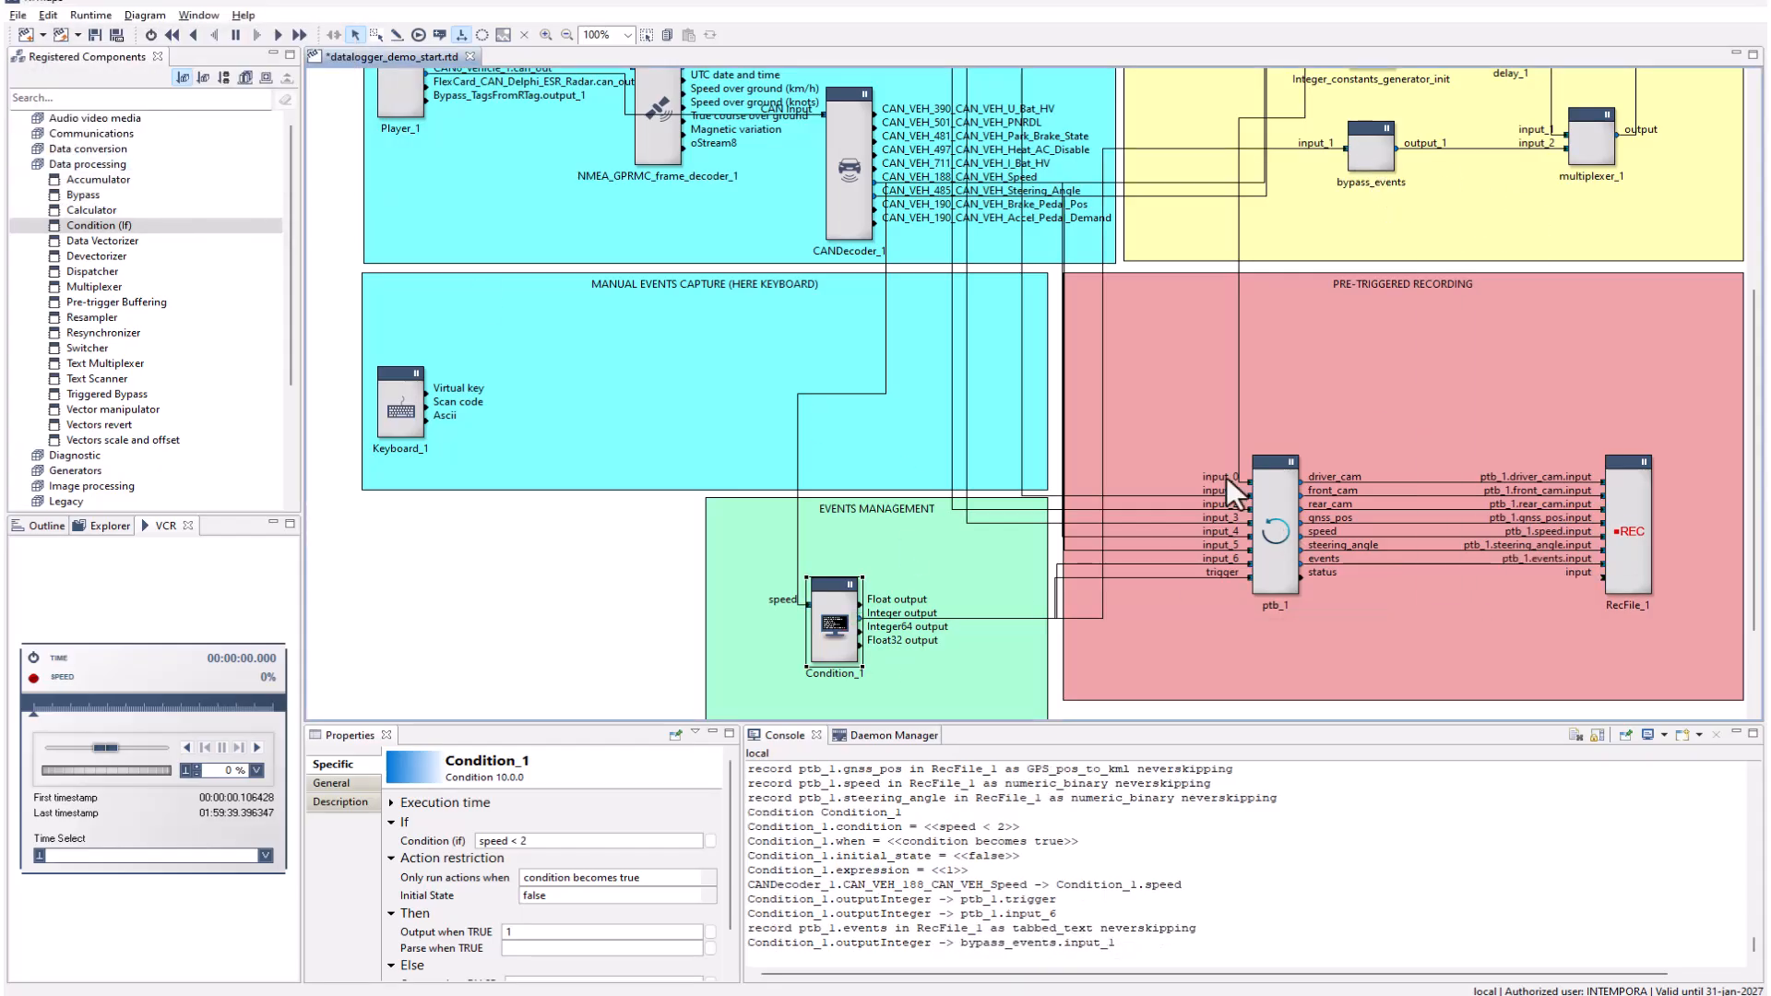
click(152, 35)
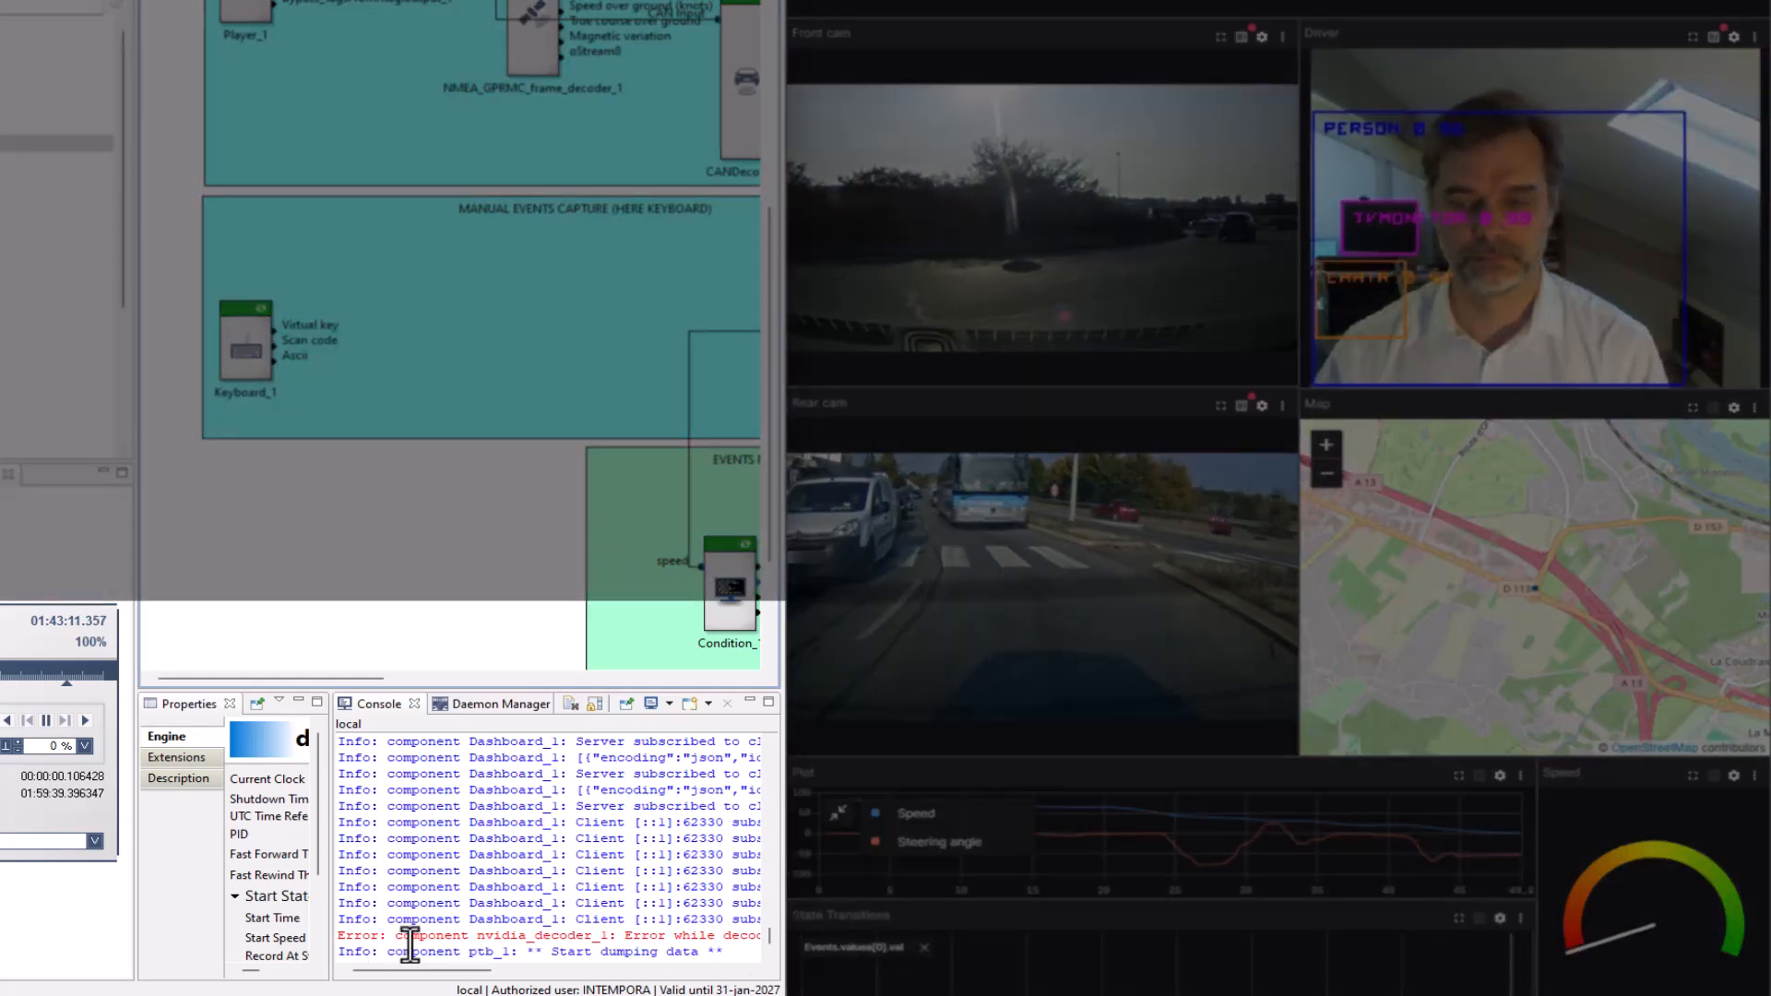
Highlight the buffer's start and stop dumping messages in the console, then shut down the running diagram and maximize the RTMaps window
mouse_move(716, 841)
mouse_down()
mouse_move(395, 860)
mouse_move(722, 842)
mouse_up()
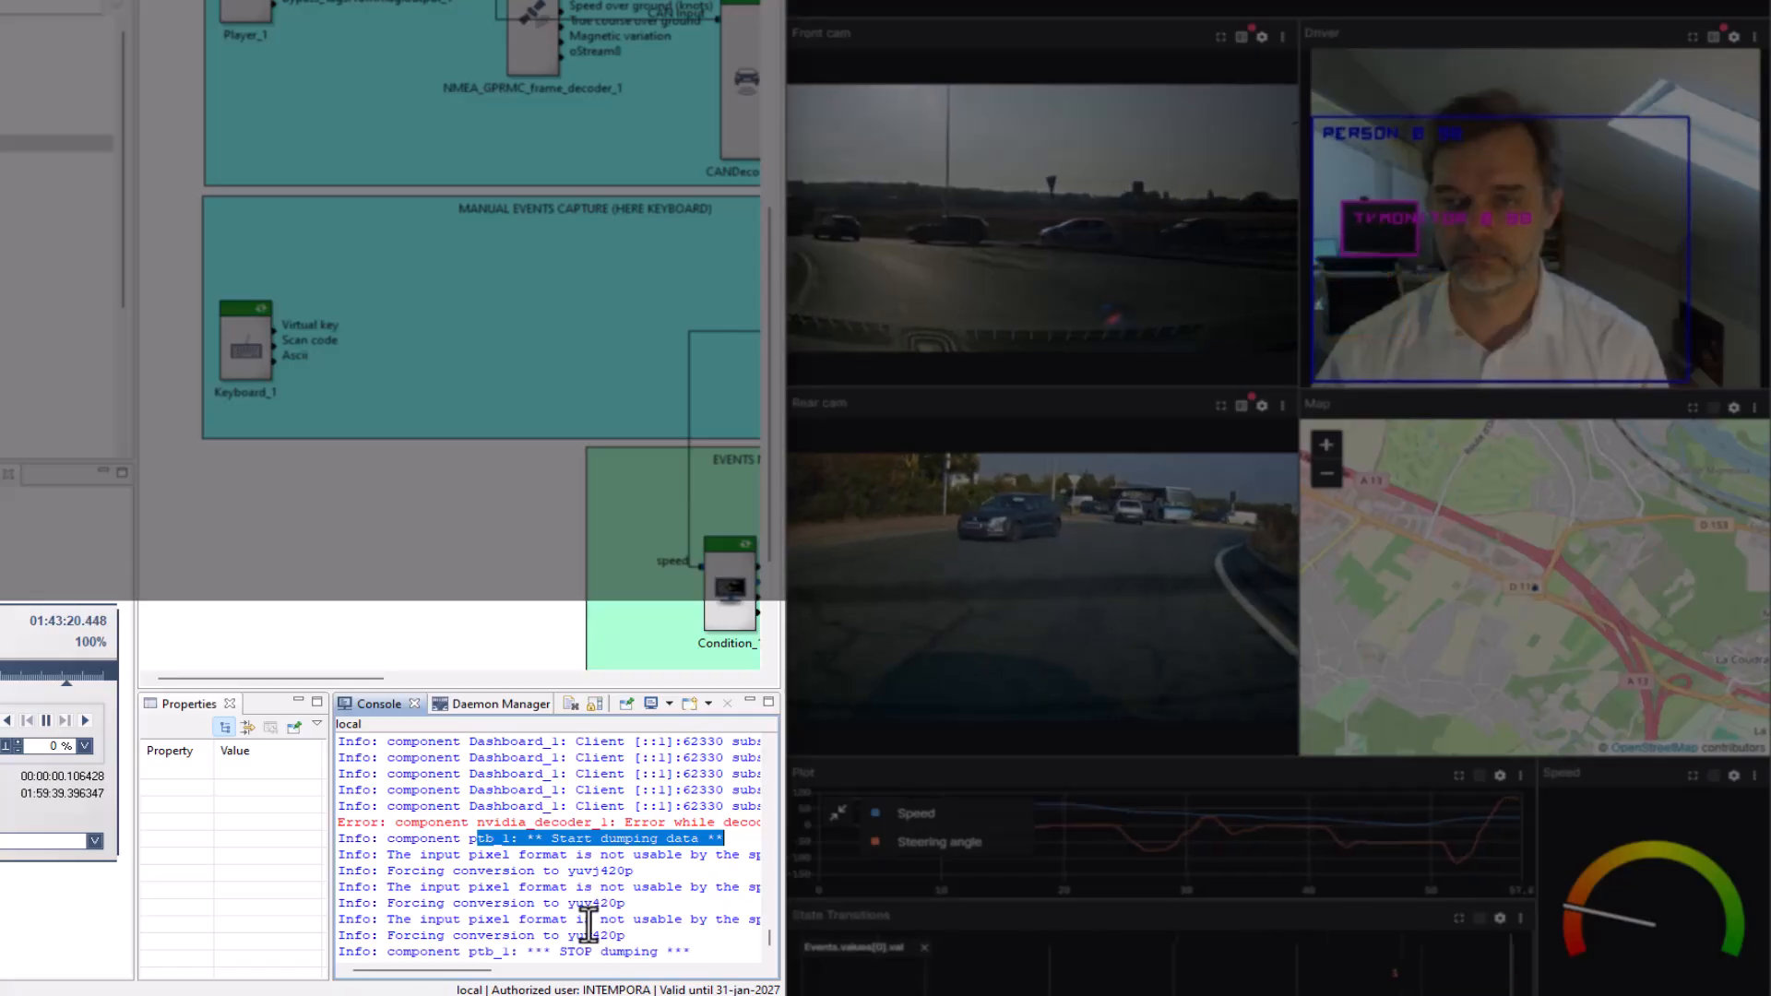
drag(551, 936, 708, 939)
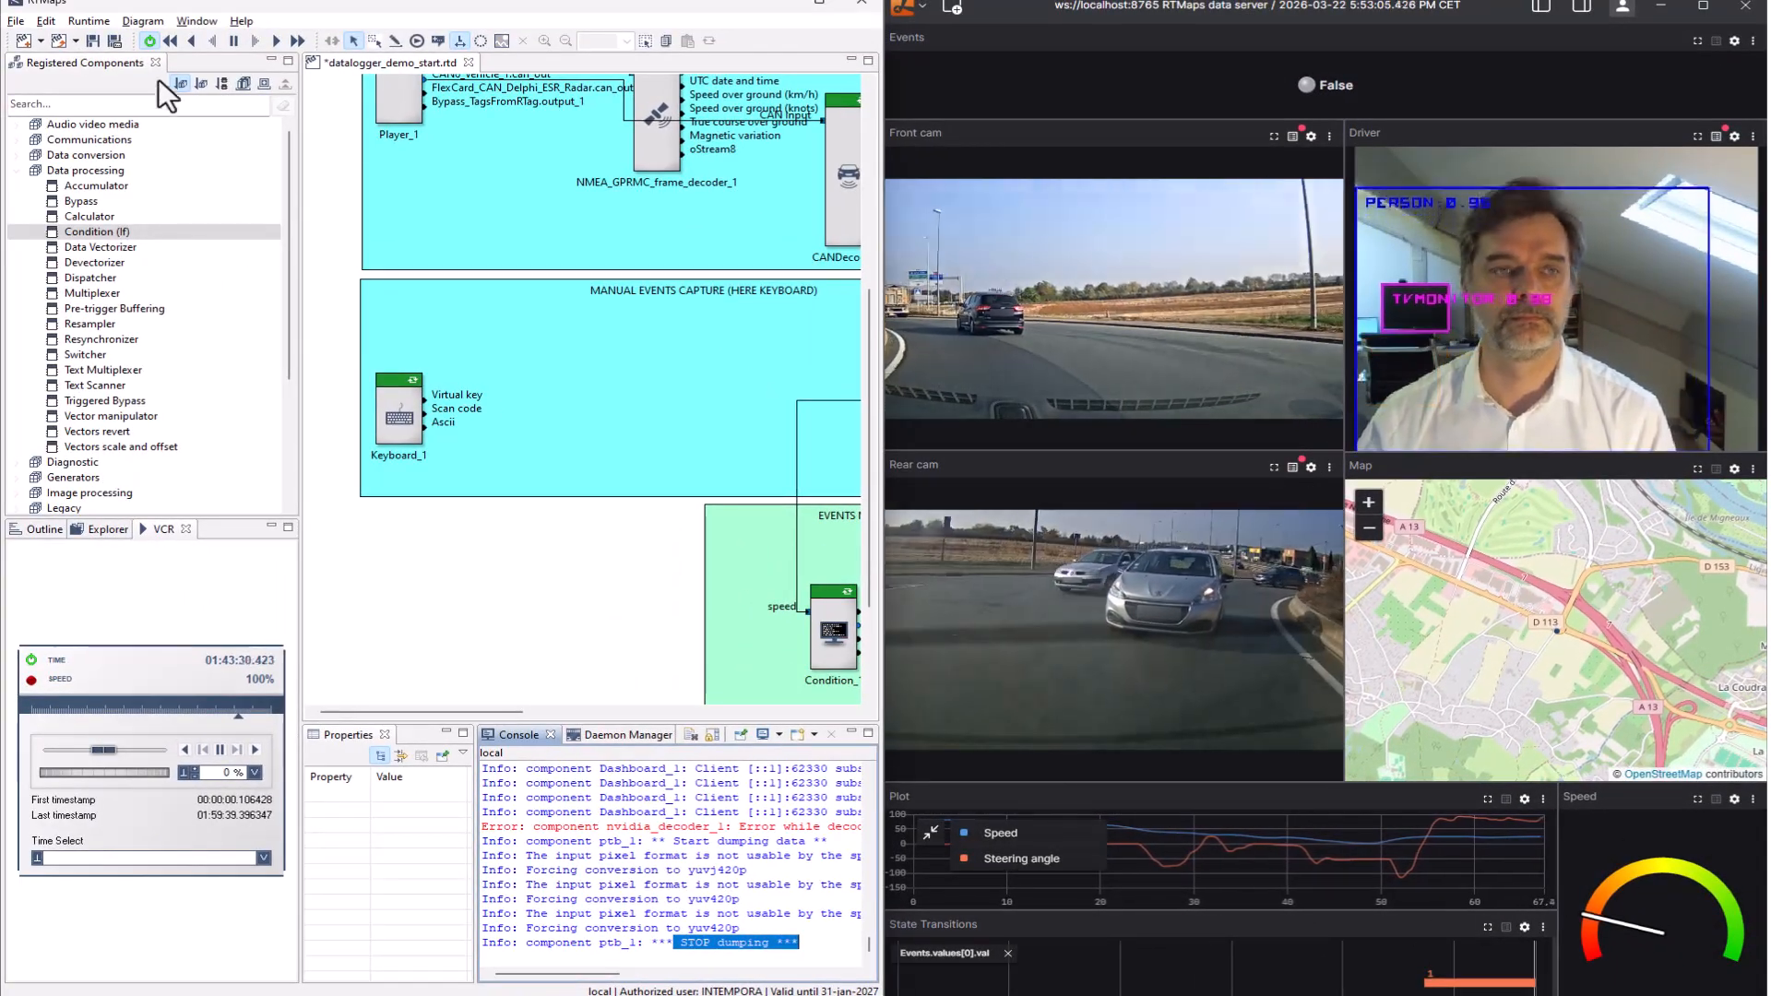
click(149, 40)
click(558, 572)
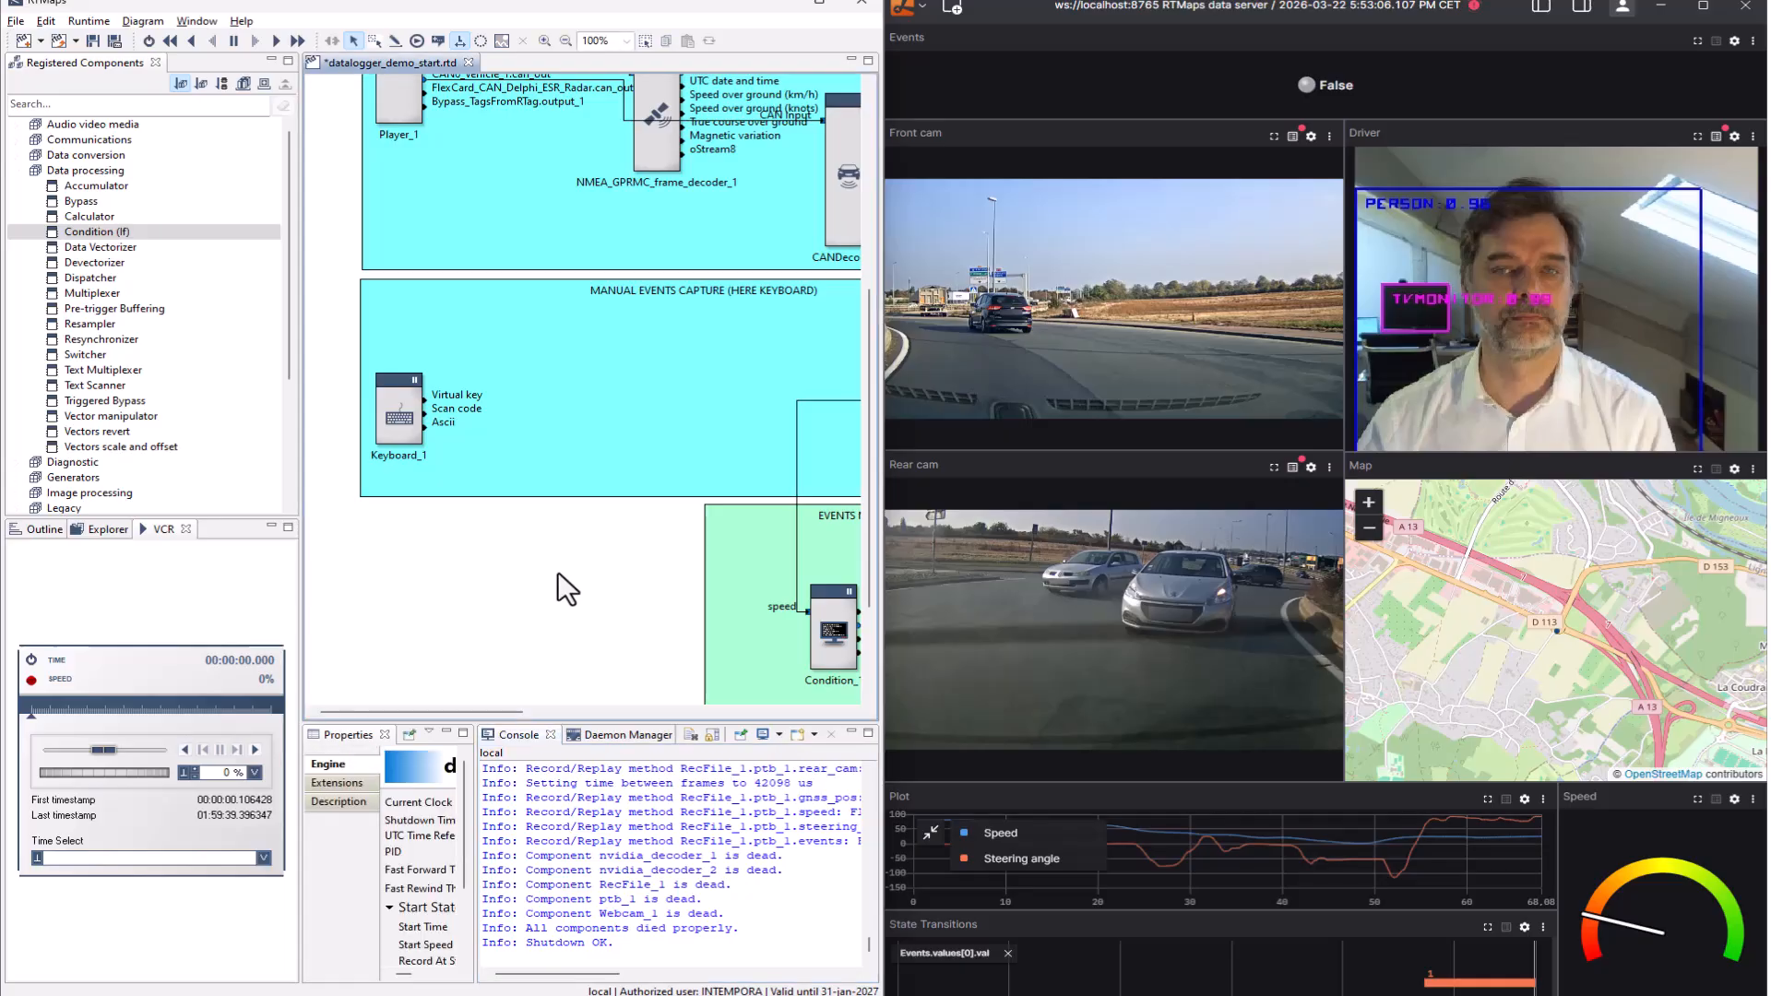
click(802, 3)
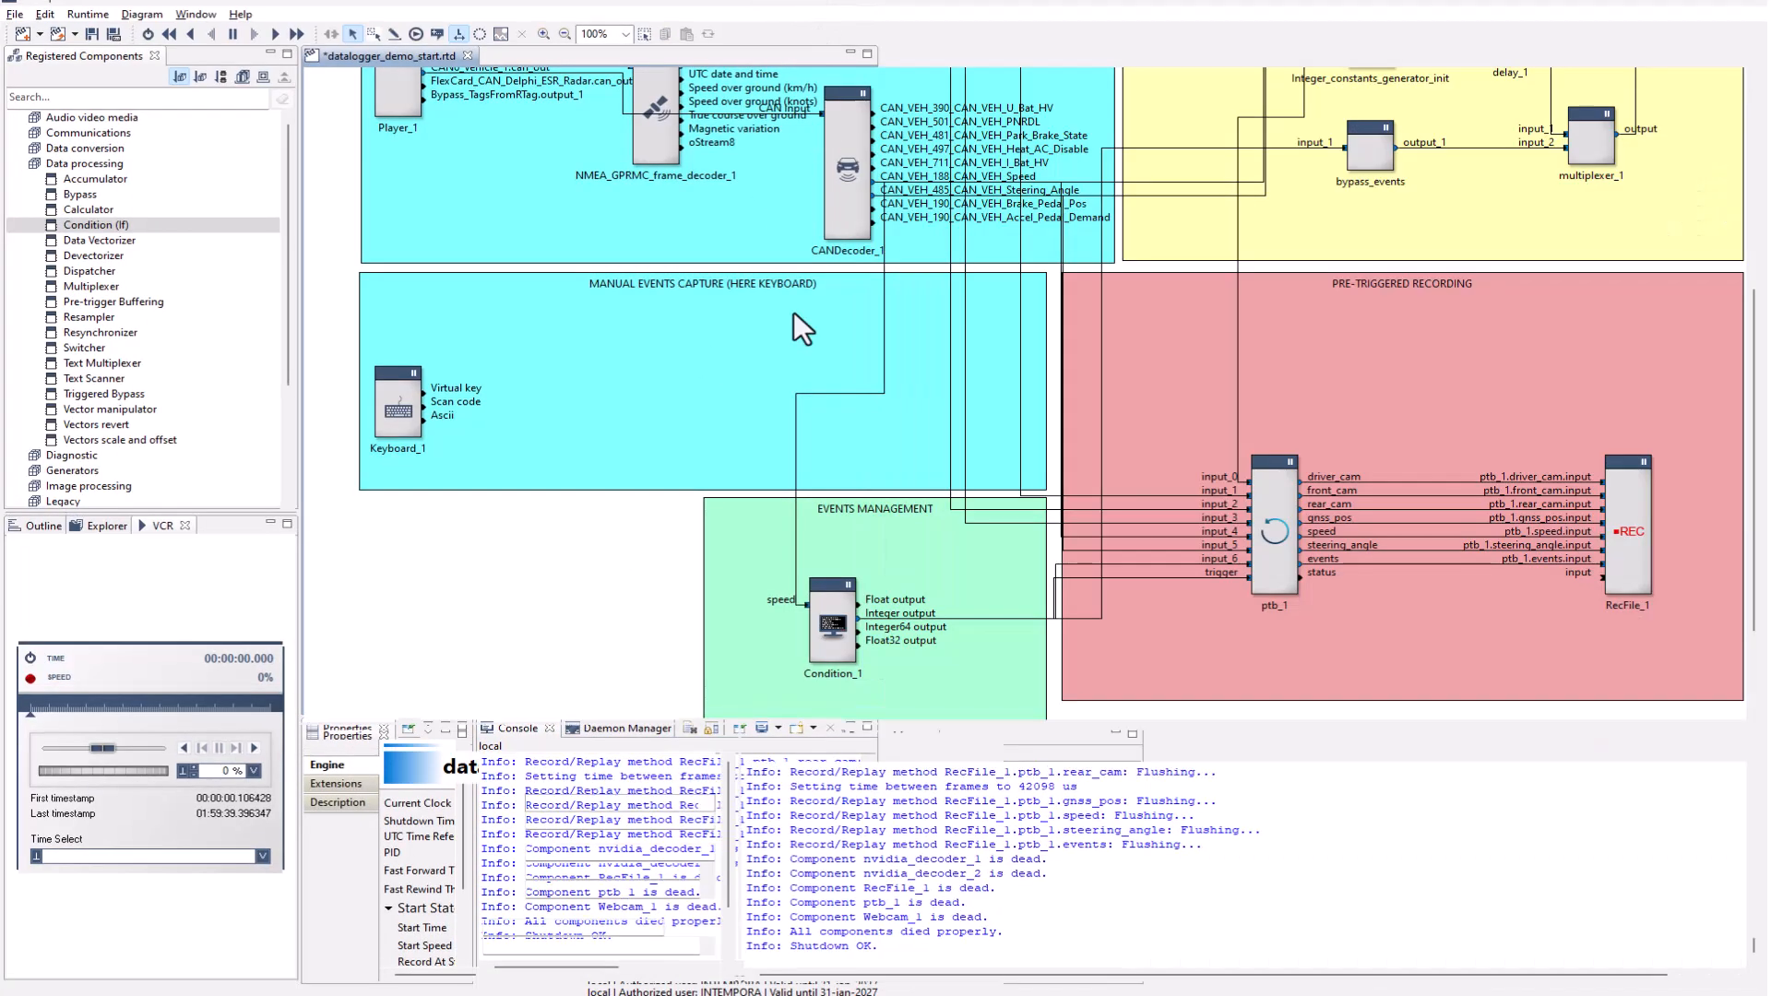
Switch to File Explorer and open RecFile_1_20260322_175154.rec from the 20260322_175154_RecFile_1 folder in data_out
key(alt+Tab)
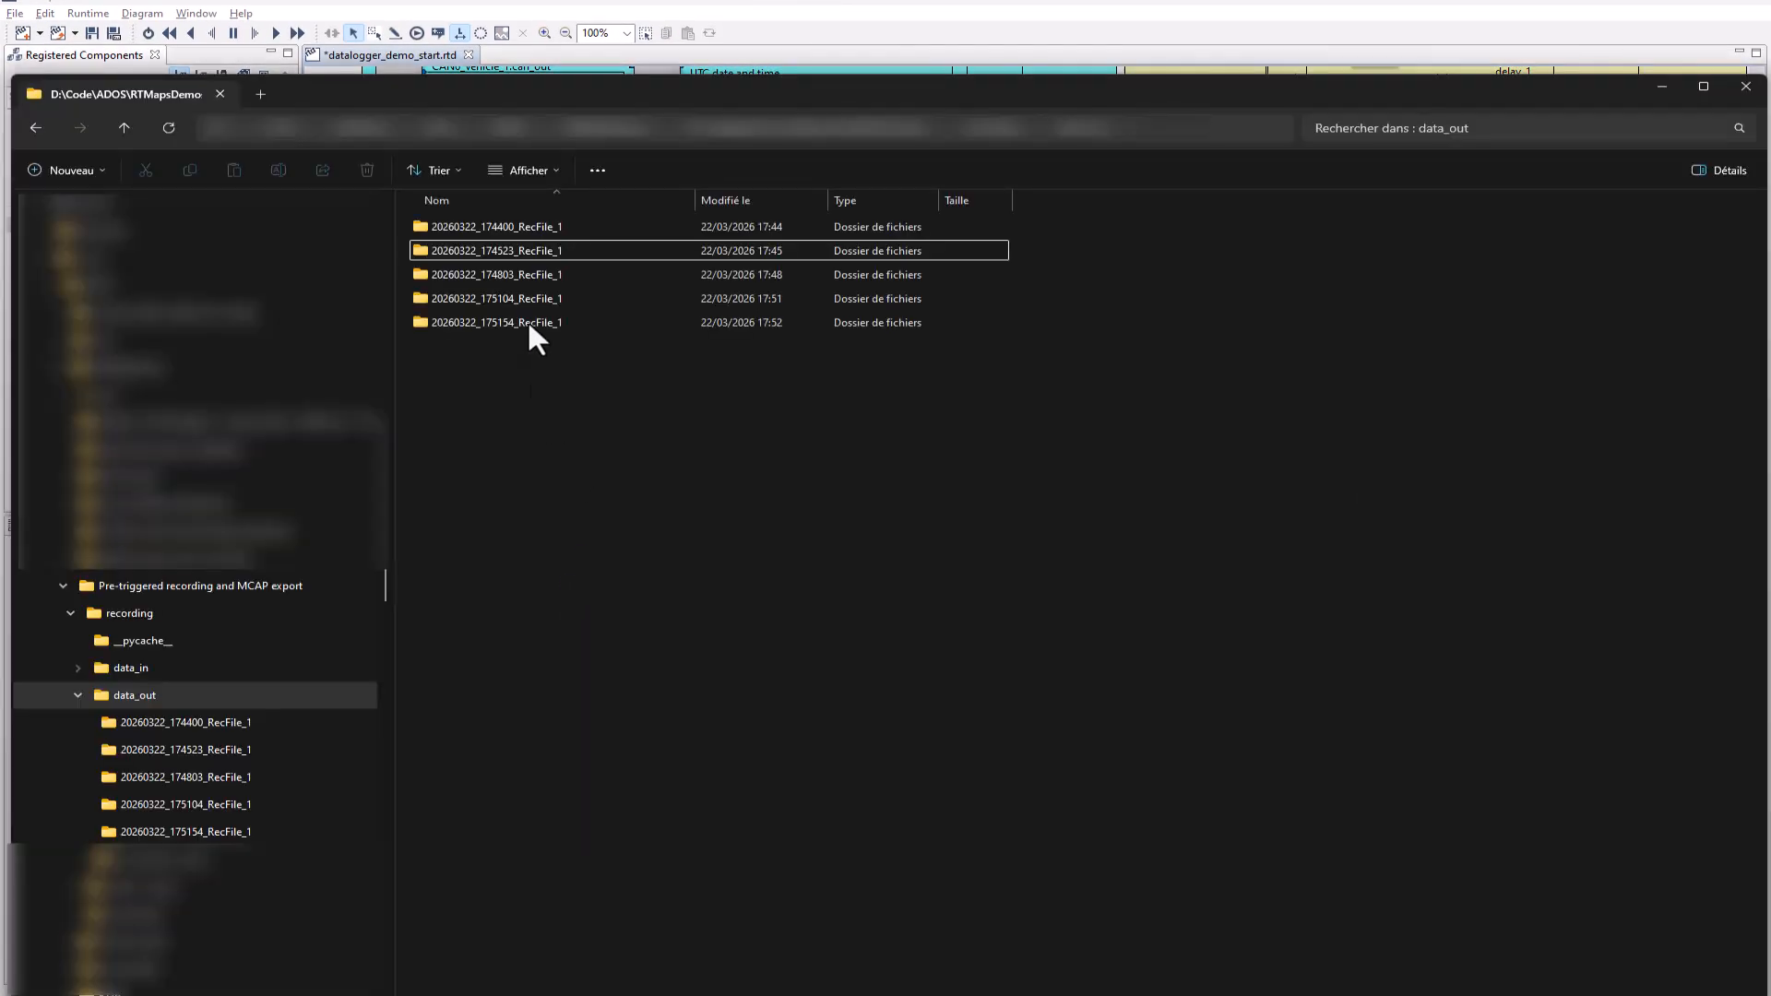
double_click(480, 323)
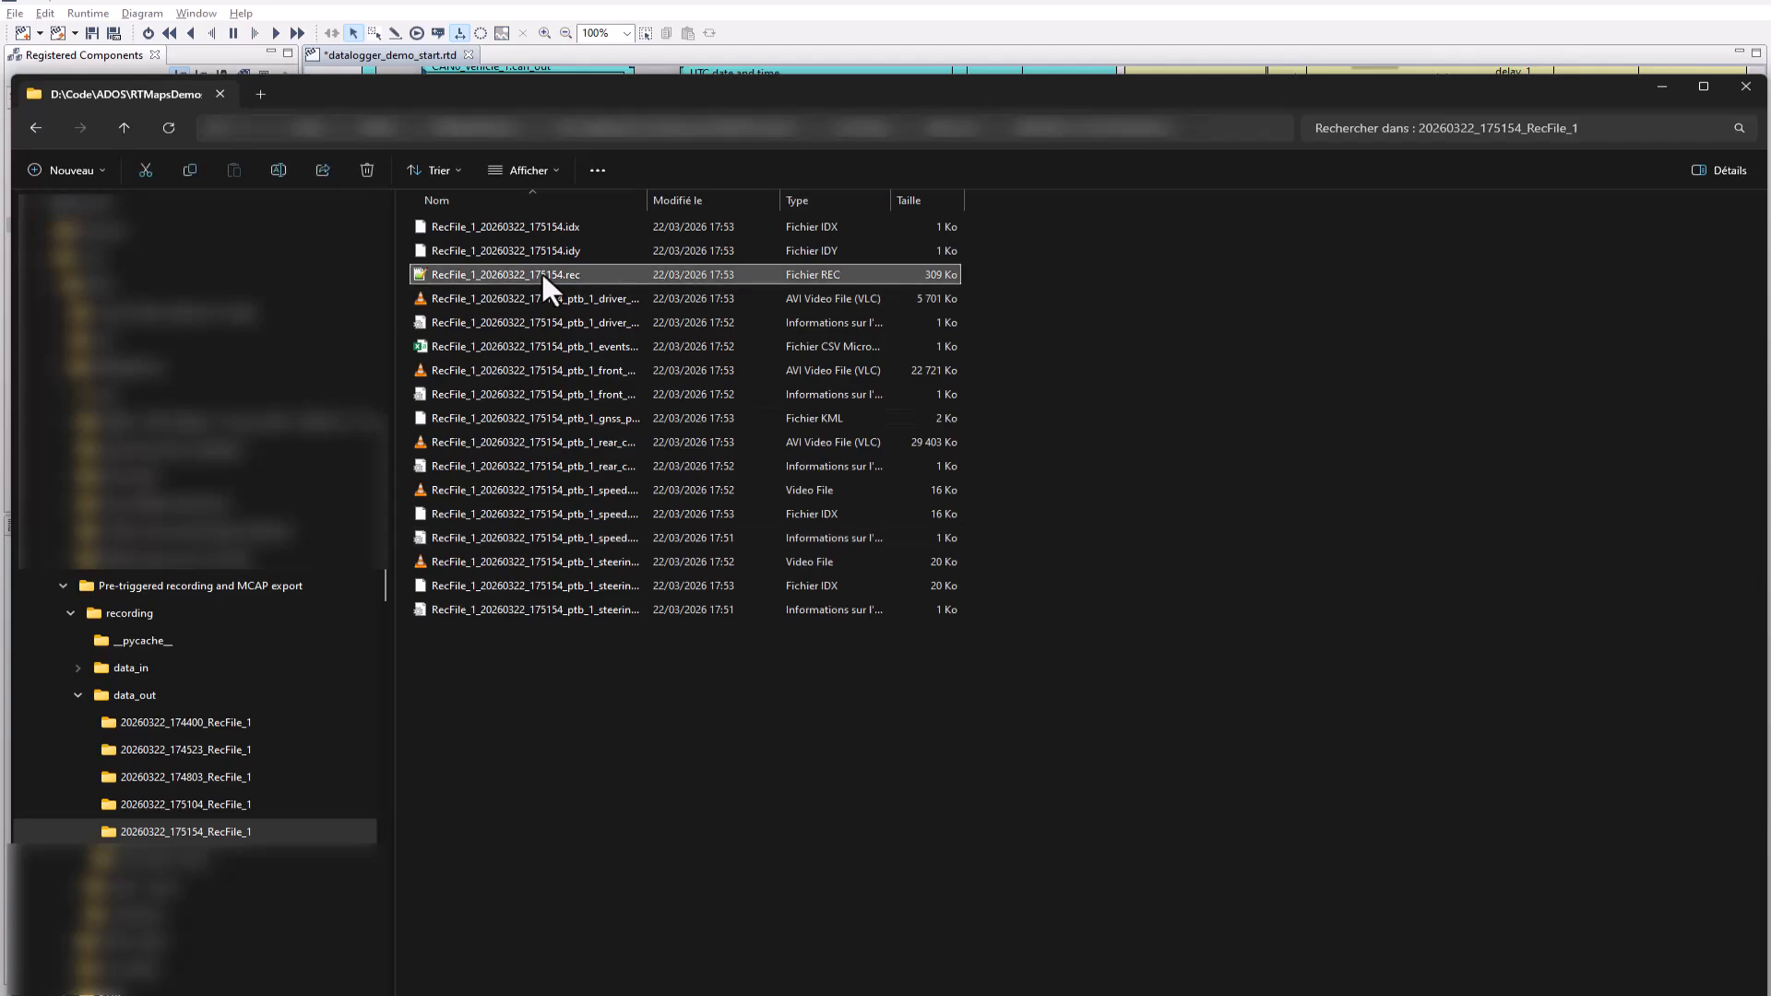
double_click(512, 274)
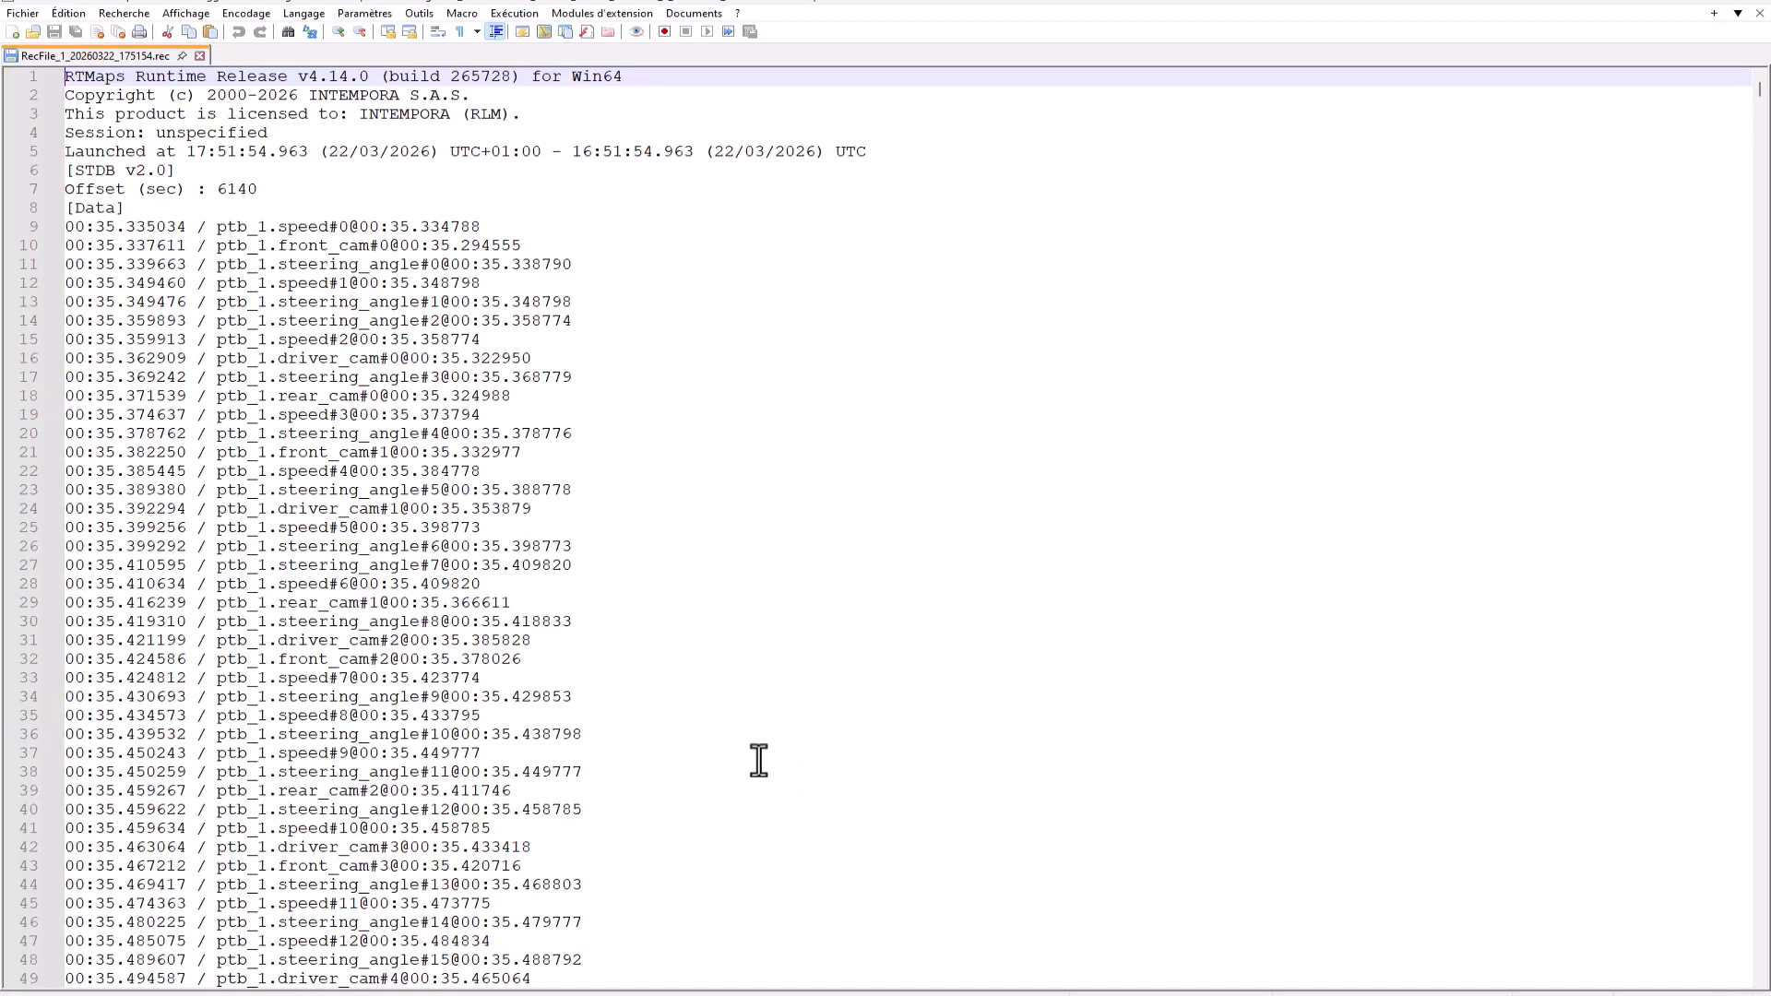
Examine the timestamps of the first data record, the first events record and the last record in the .rec file
drag(85, 228, 146, 236)
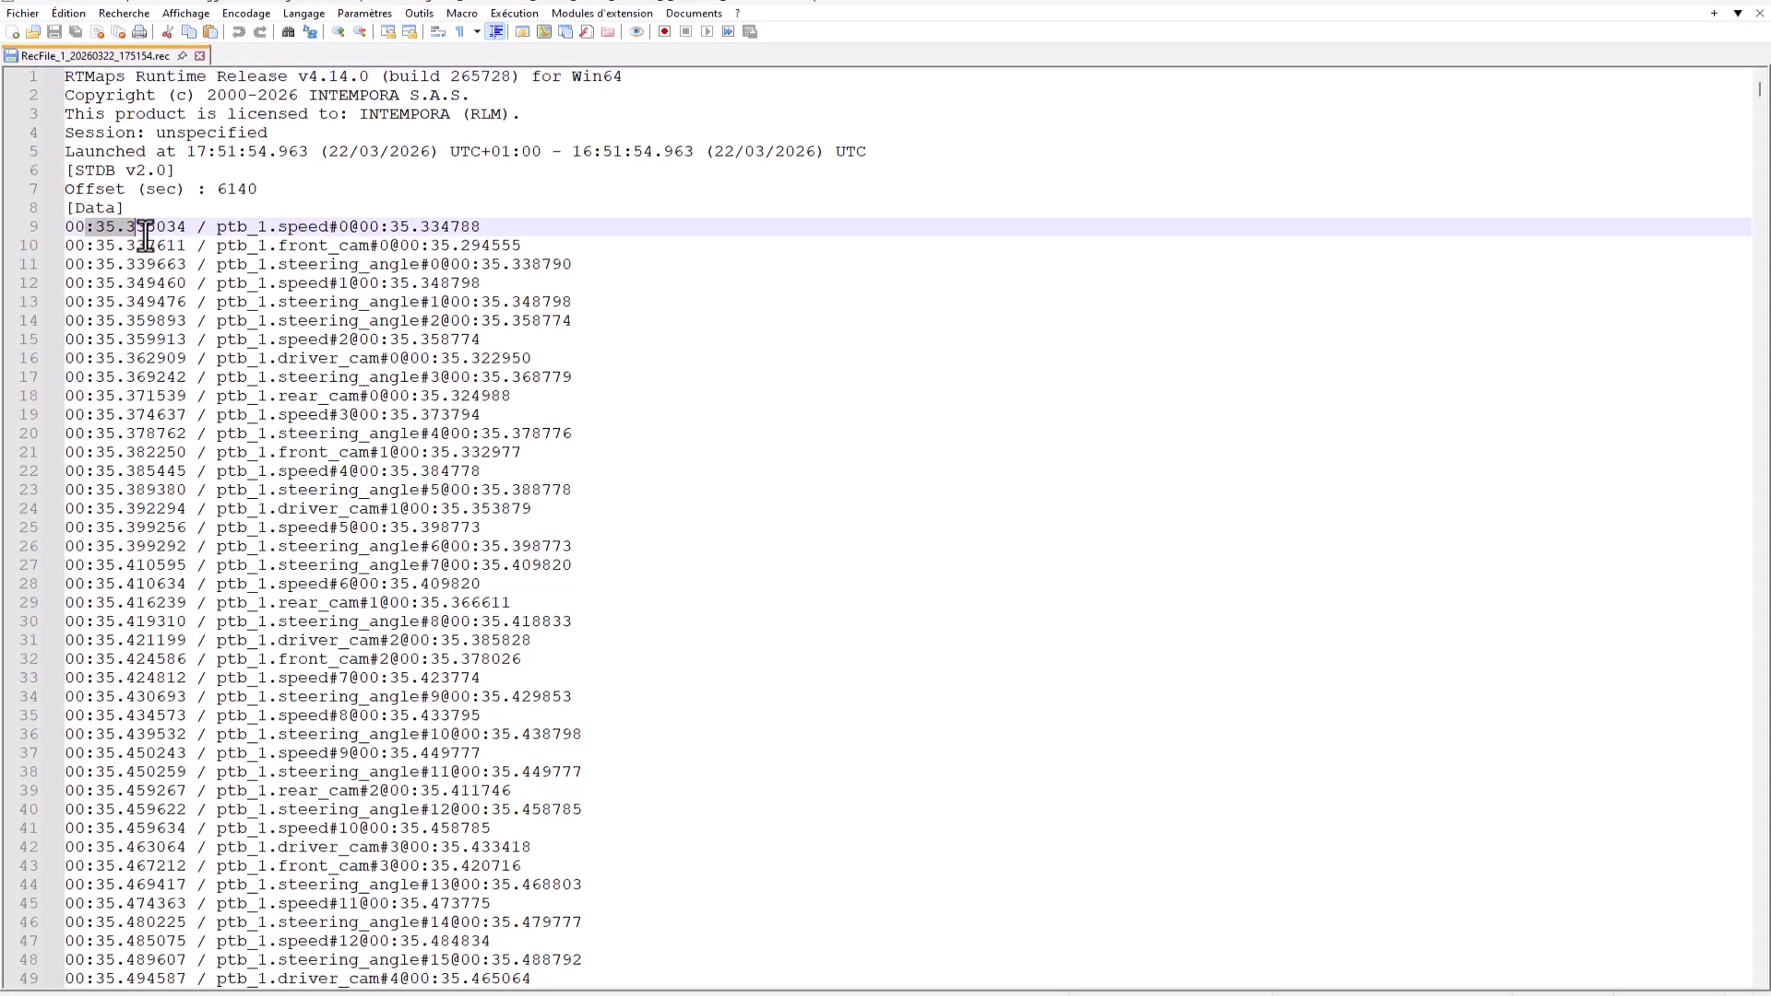
click(234, 191)
click(185, 229)
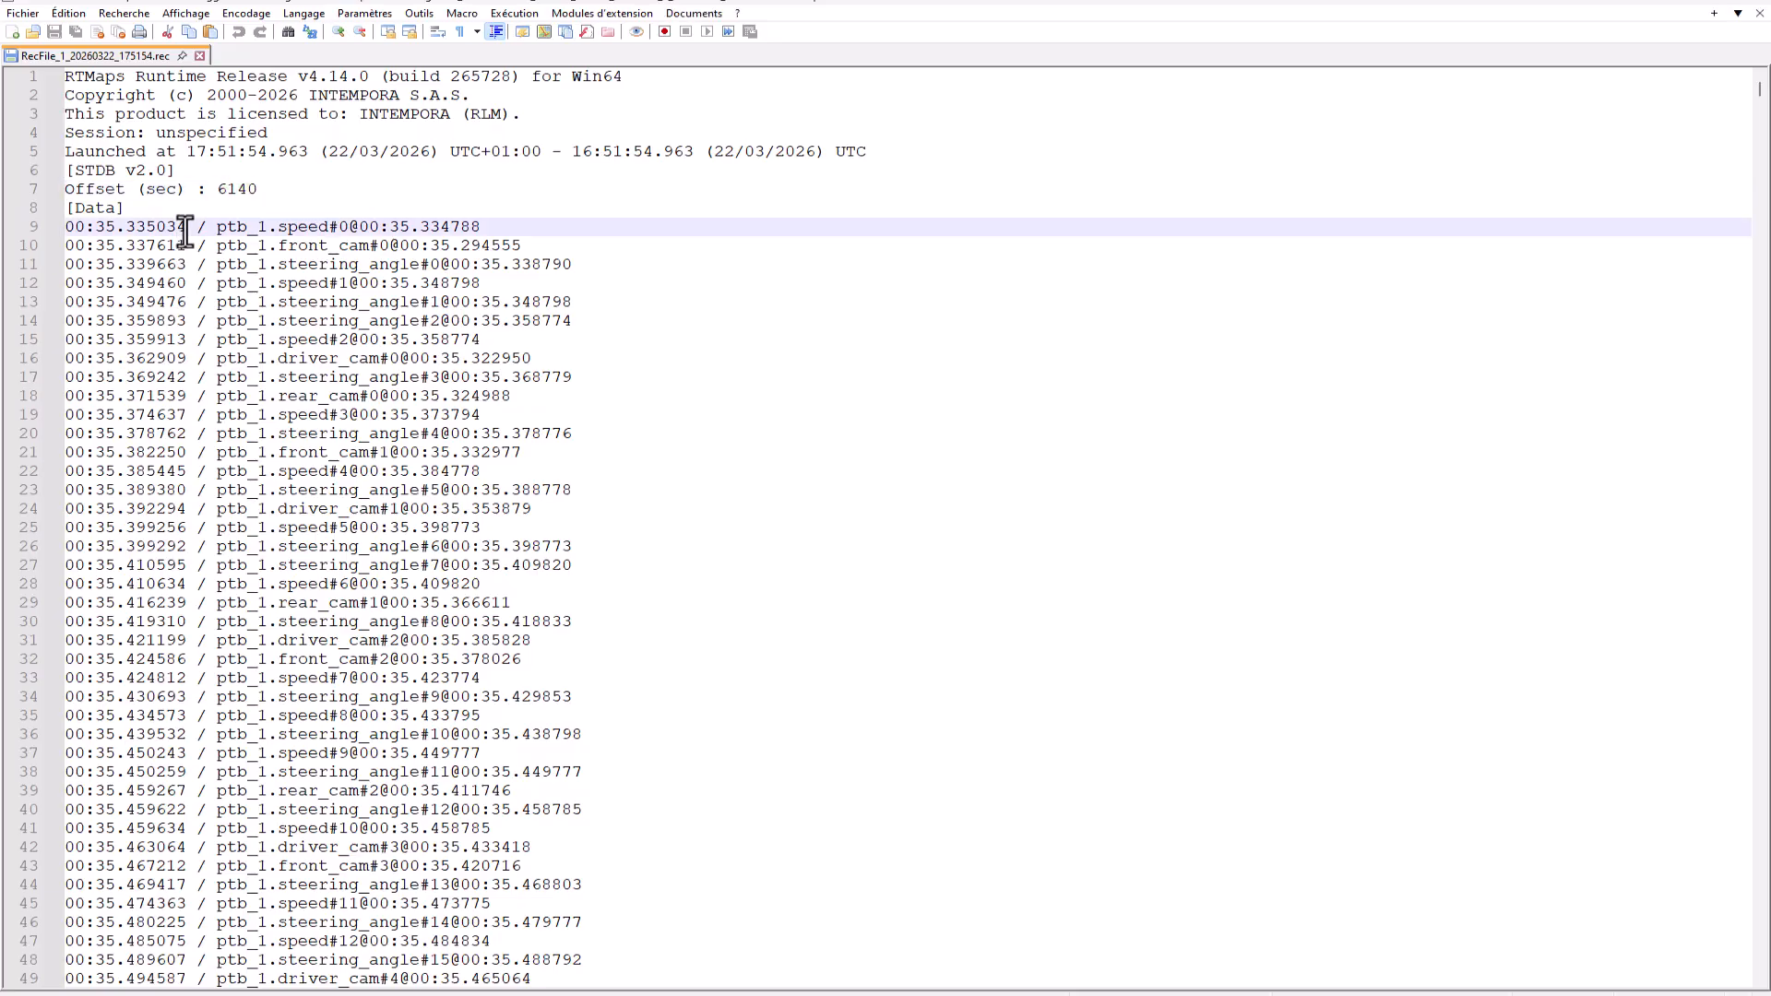
drag(1761, 92, 1647, 614)
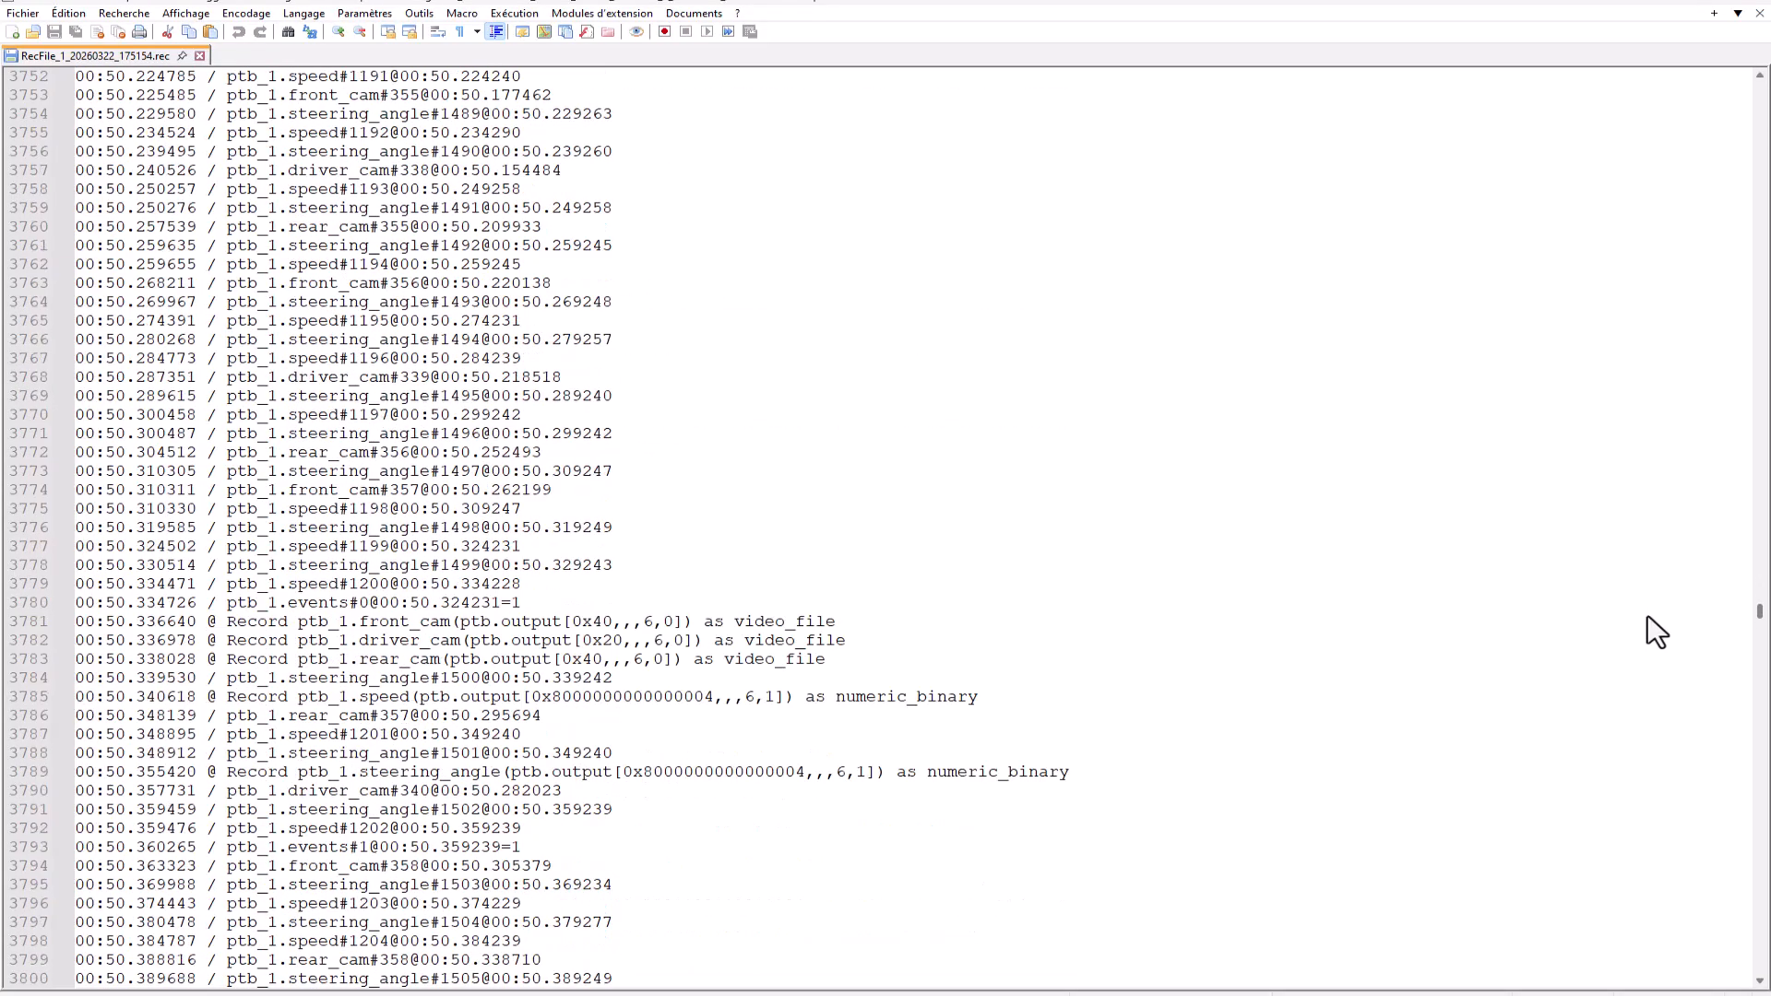
click(317, 605)
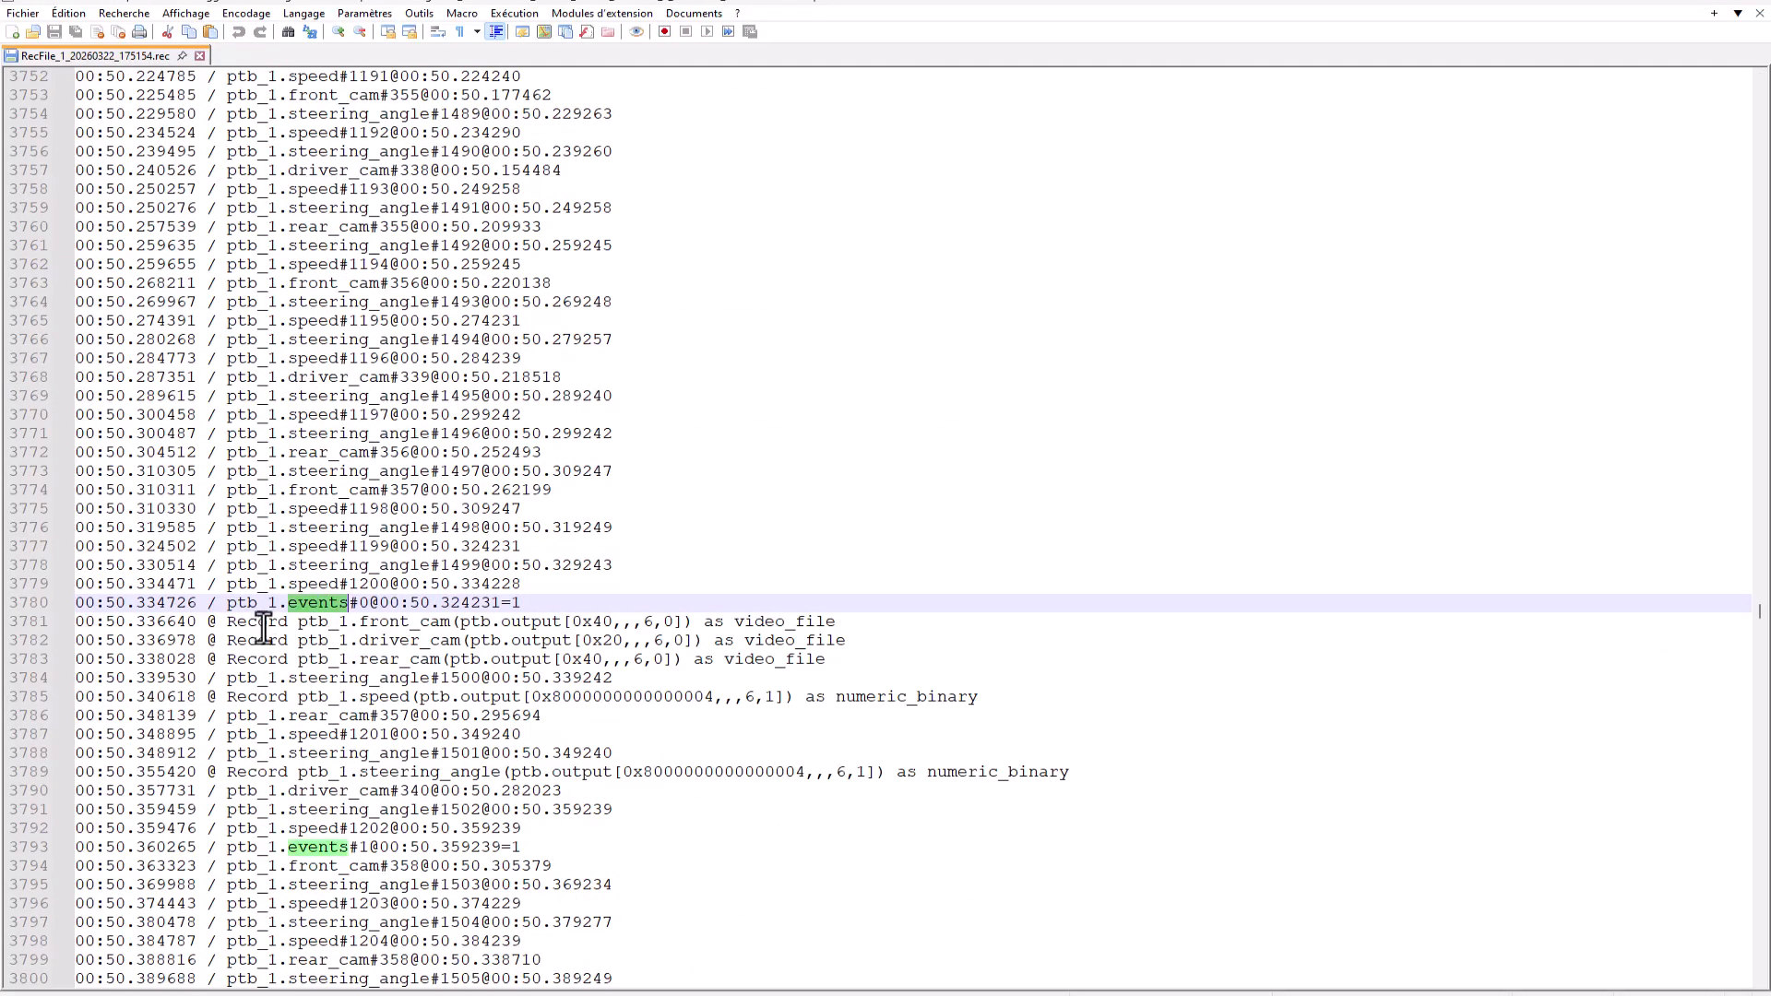
drag(104, 605, 517, 603)
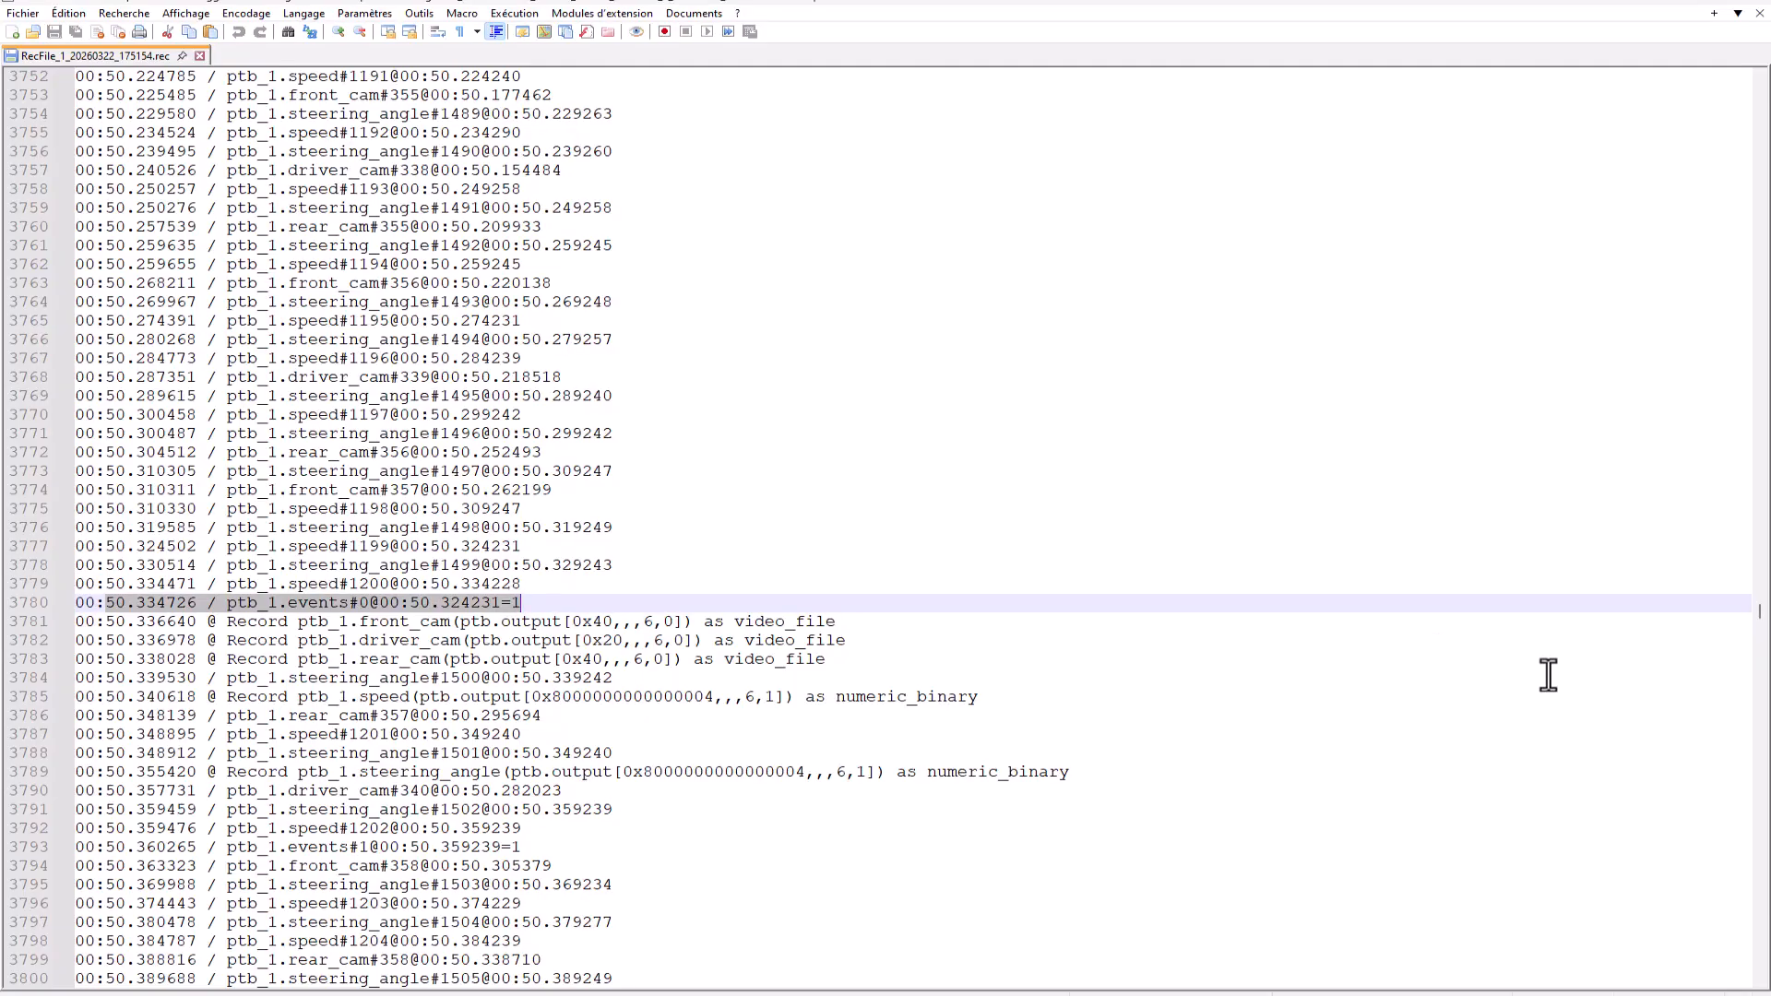
drag(1757, 616, 1721, 969)
scroll(390, 351, up, 2)
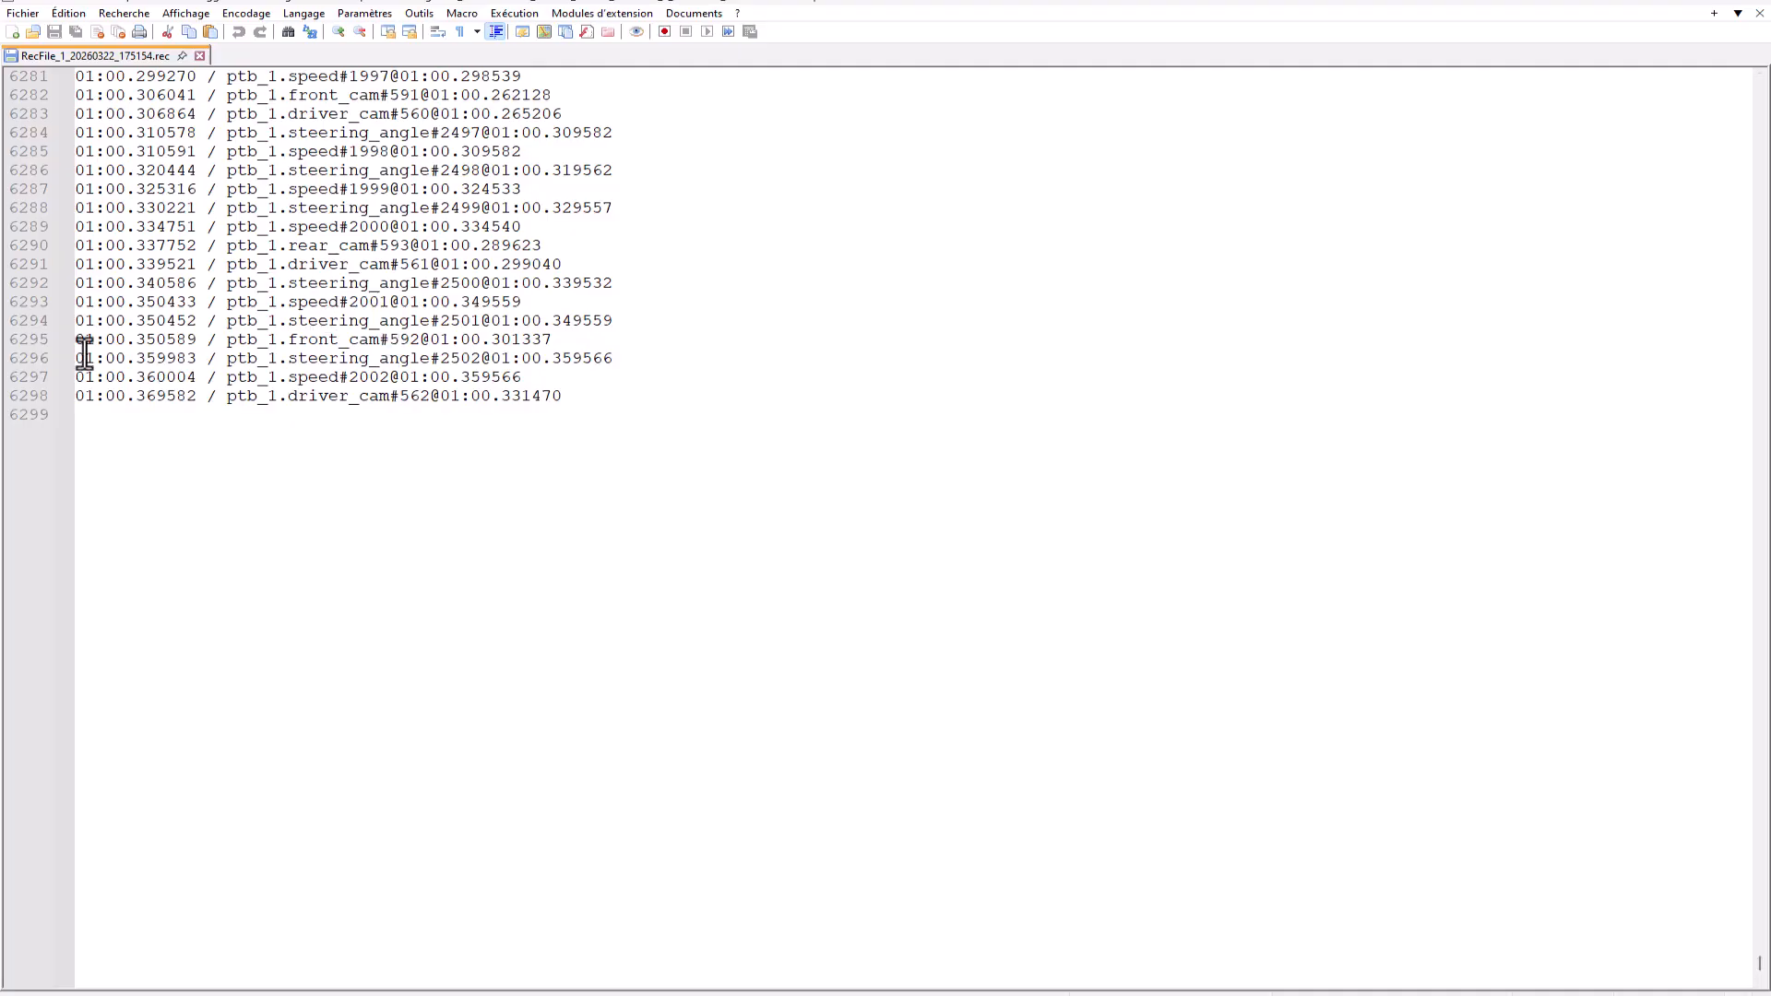
drag(75, 403, 167, 403)
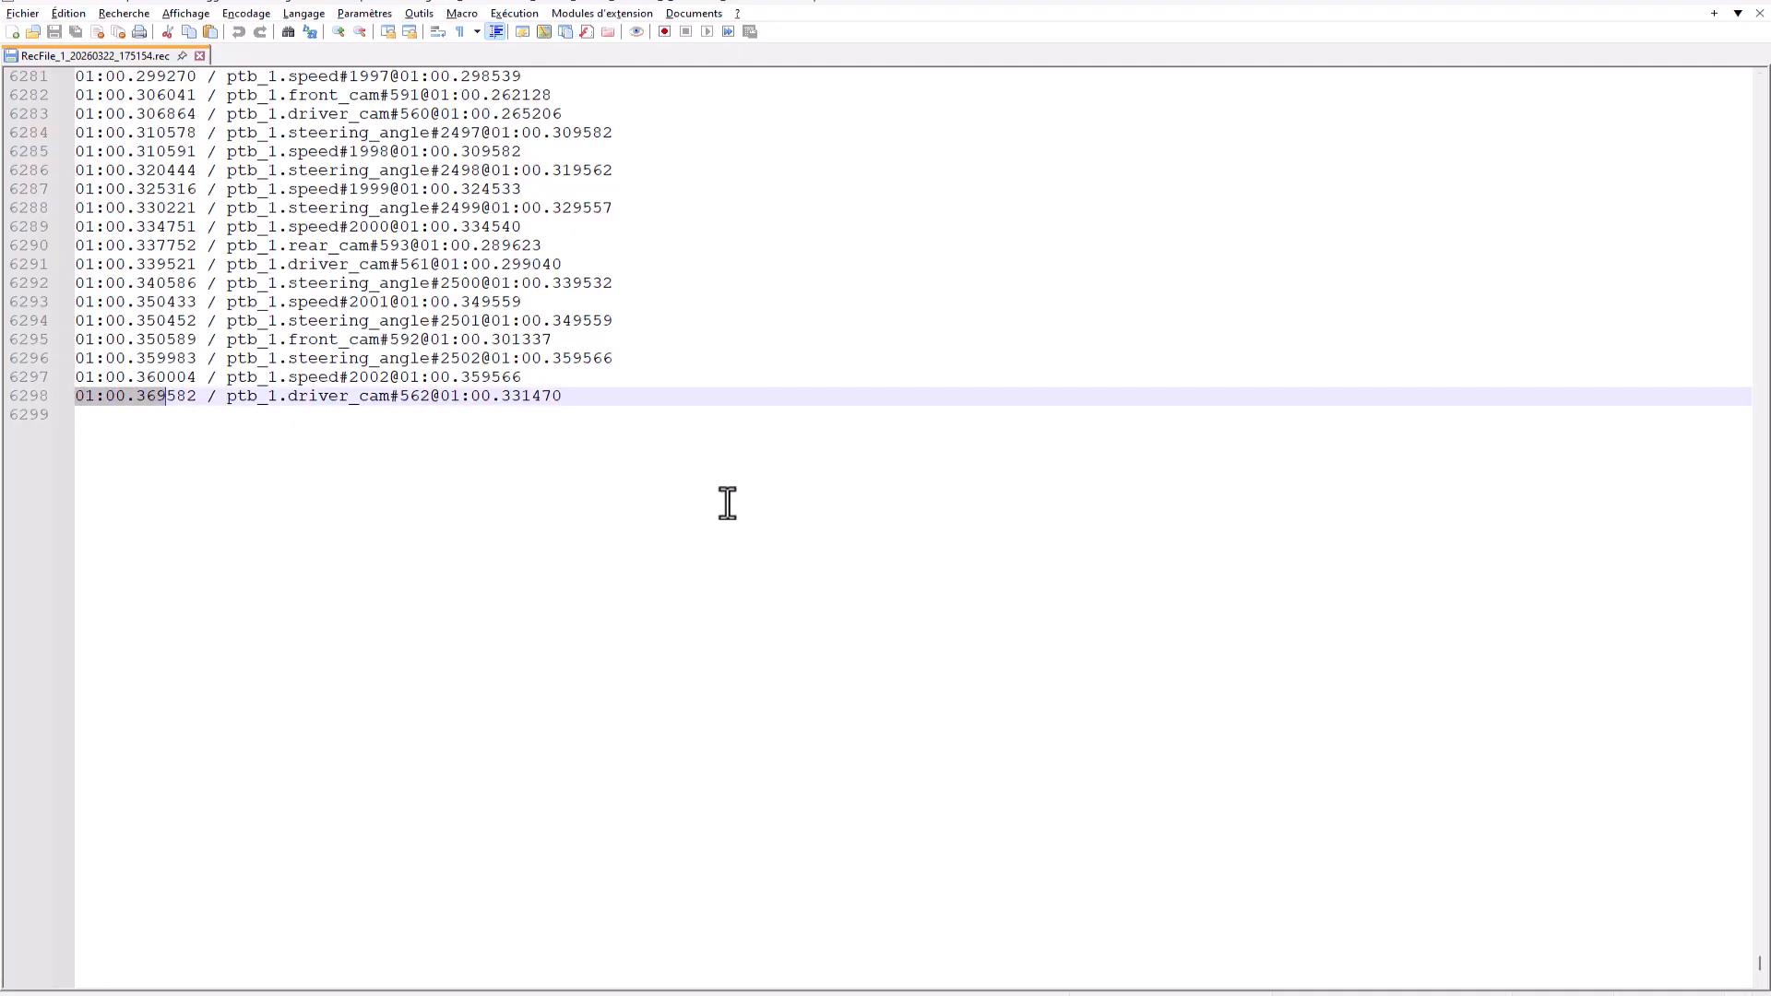
Return to the recording folder in File Explorer, fit the name column to the file names and inspect the recorded camera files
key(alt+Tab)
click(593, 297)
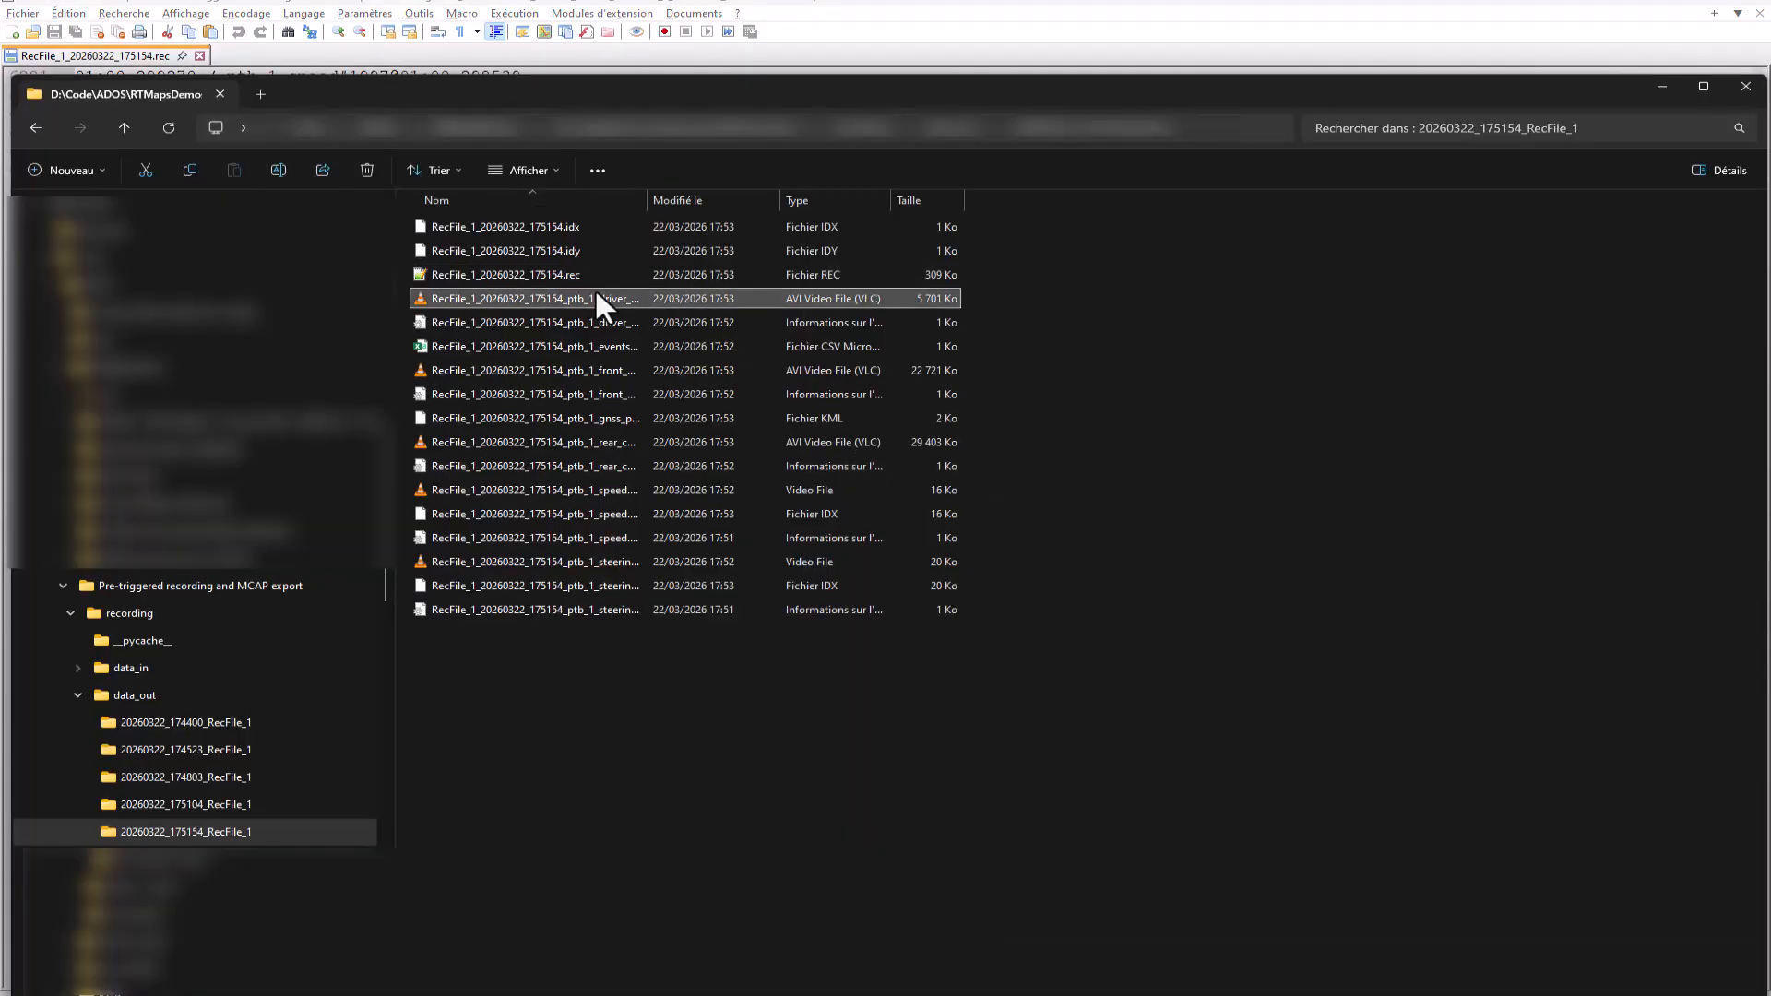
double_click(647, 199)
click(578, 370)
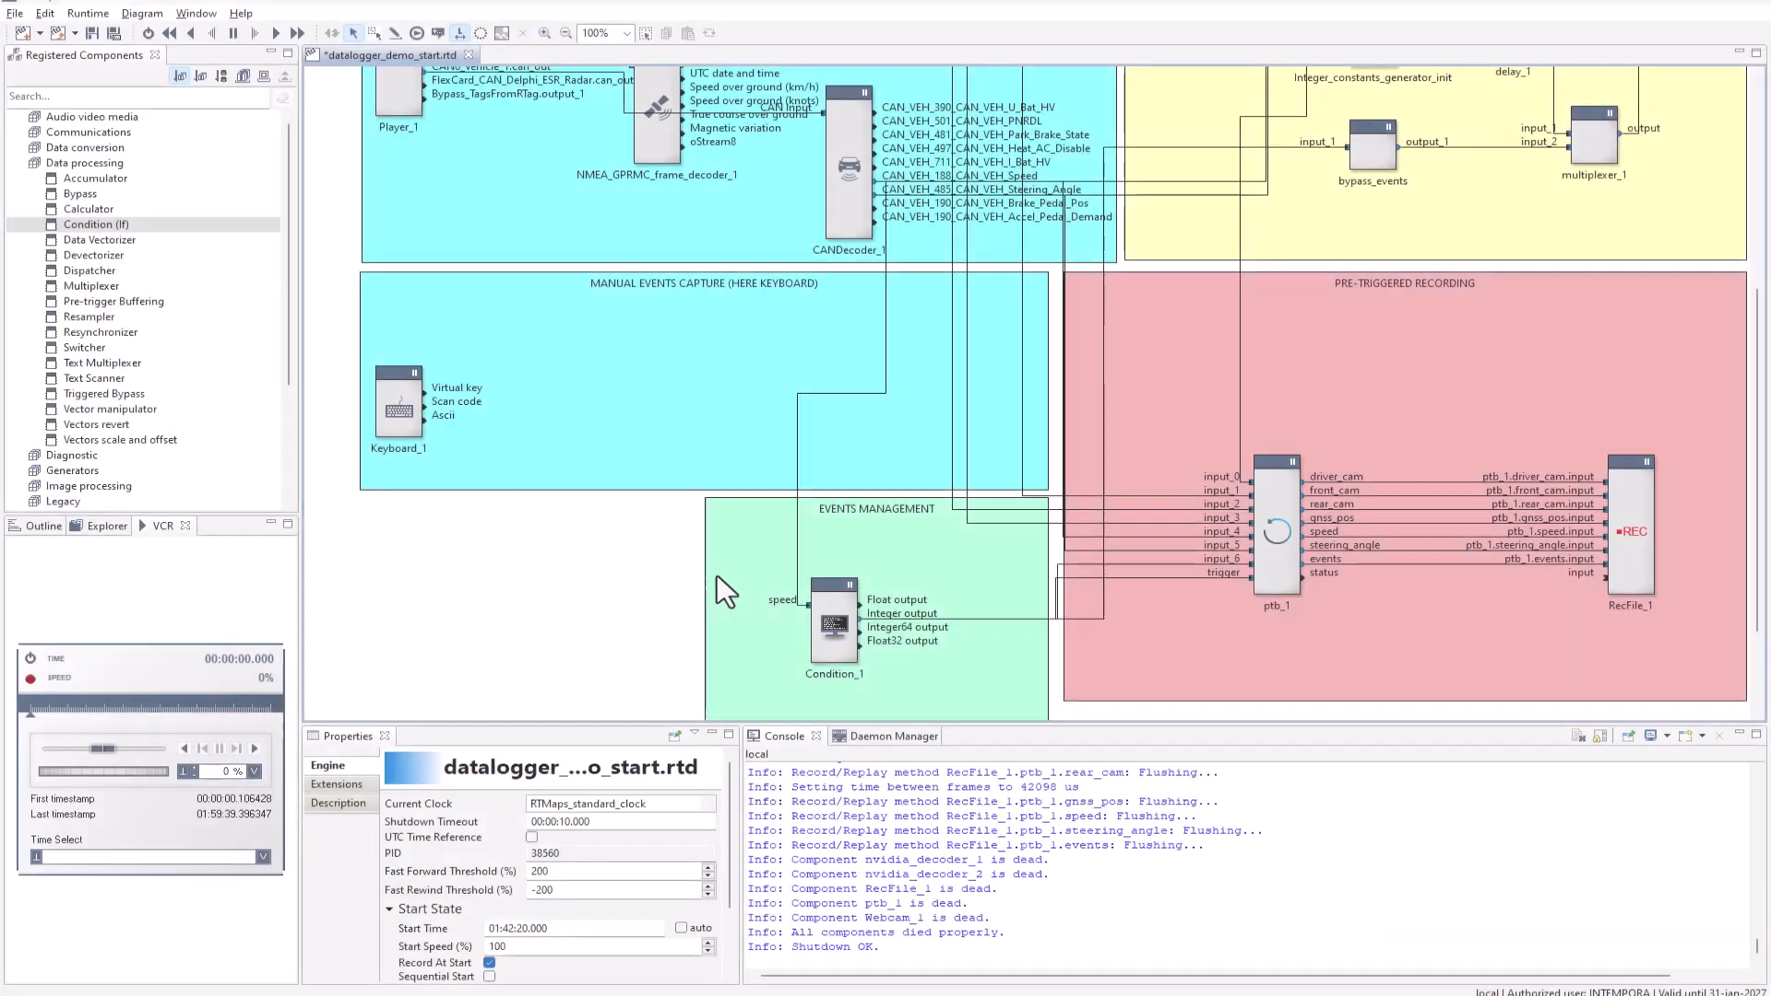
Shift the existing condition in the EVENTS MANAGEMENT area of the RTMaps diagram and add a second Condition (If) component below it
scroll(833, 507, up, 2)
scroll(827, 511, down, 2)
scroll(827, 511, down, 3)
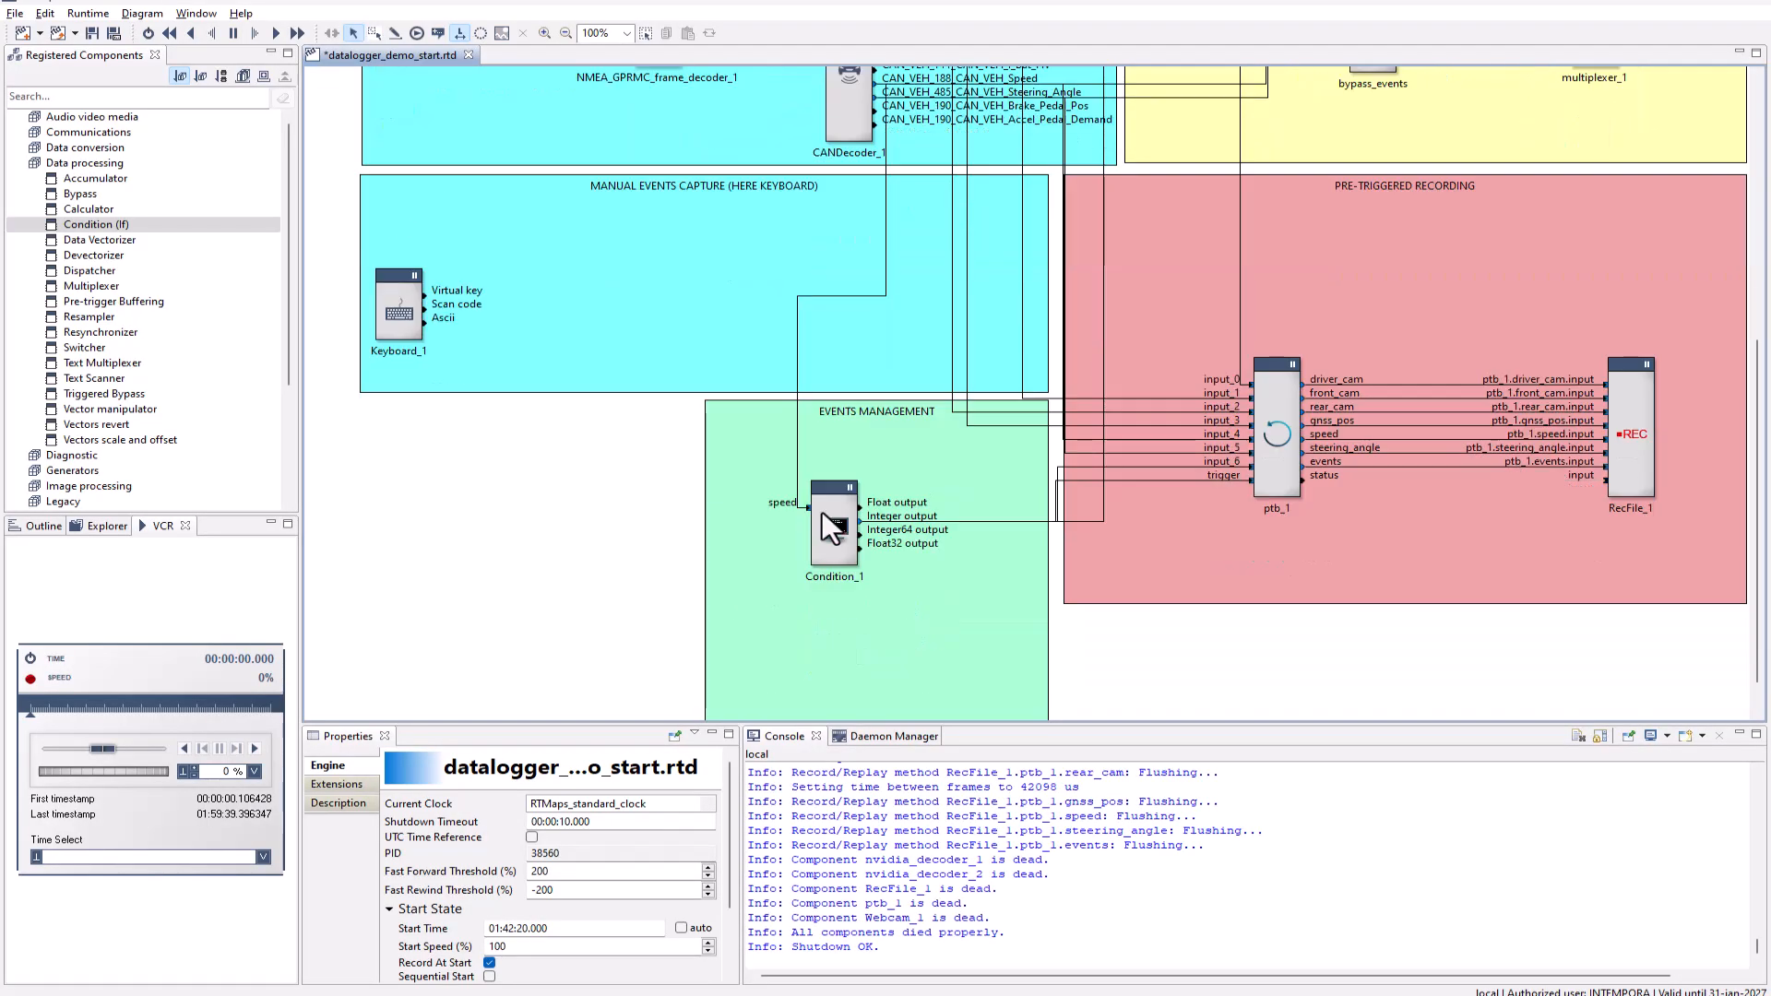
drag(819, 502, 760, 468)
drag(80, 227, 769, 542)
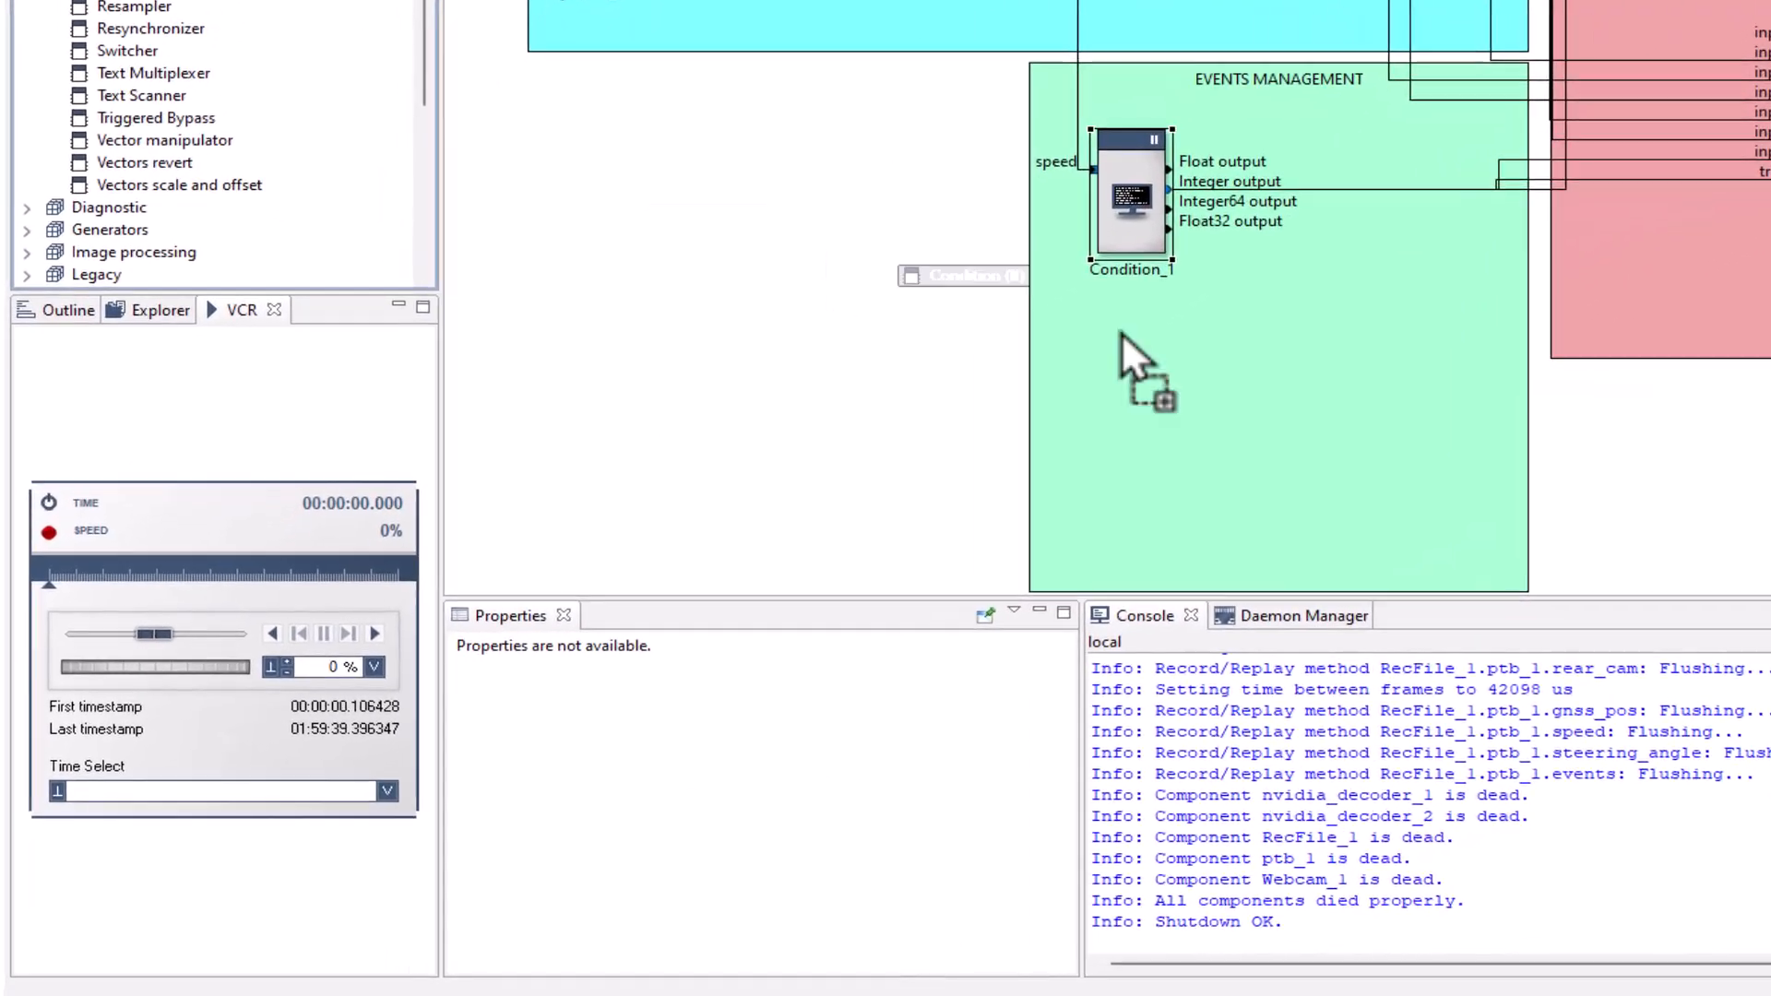
drag(1116, 347, 1118, 350)
click(1103, 379)
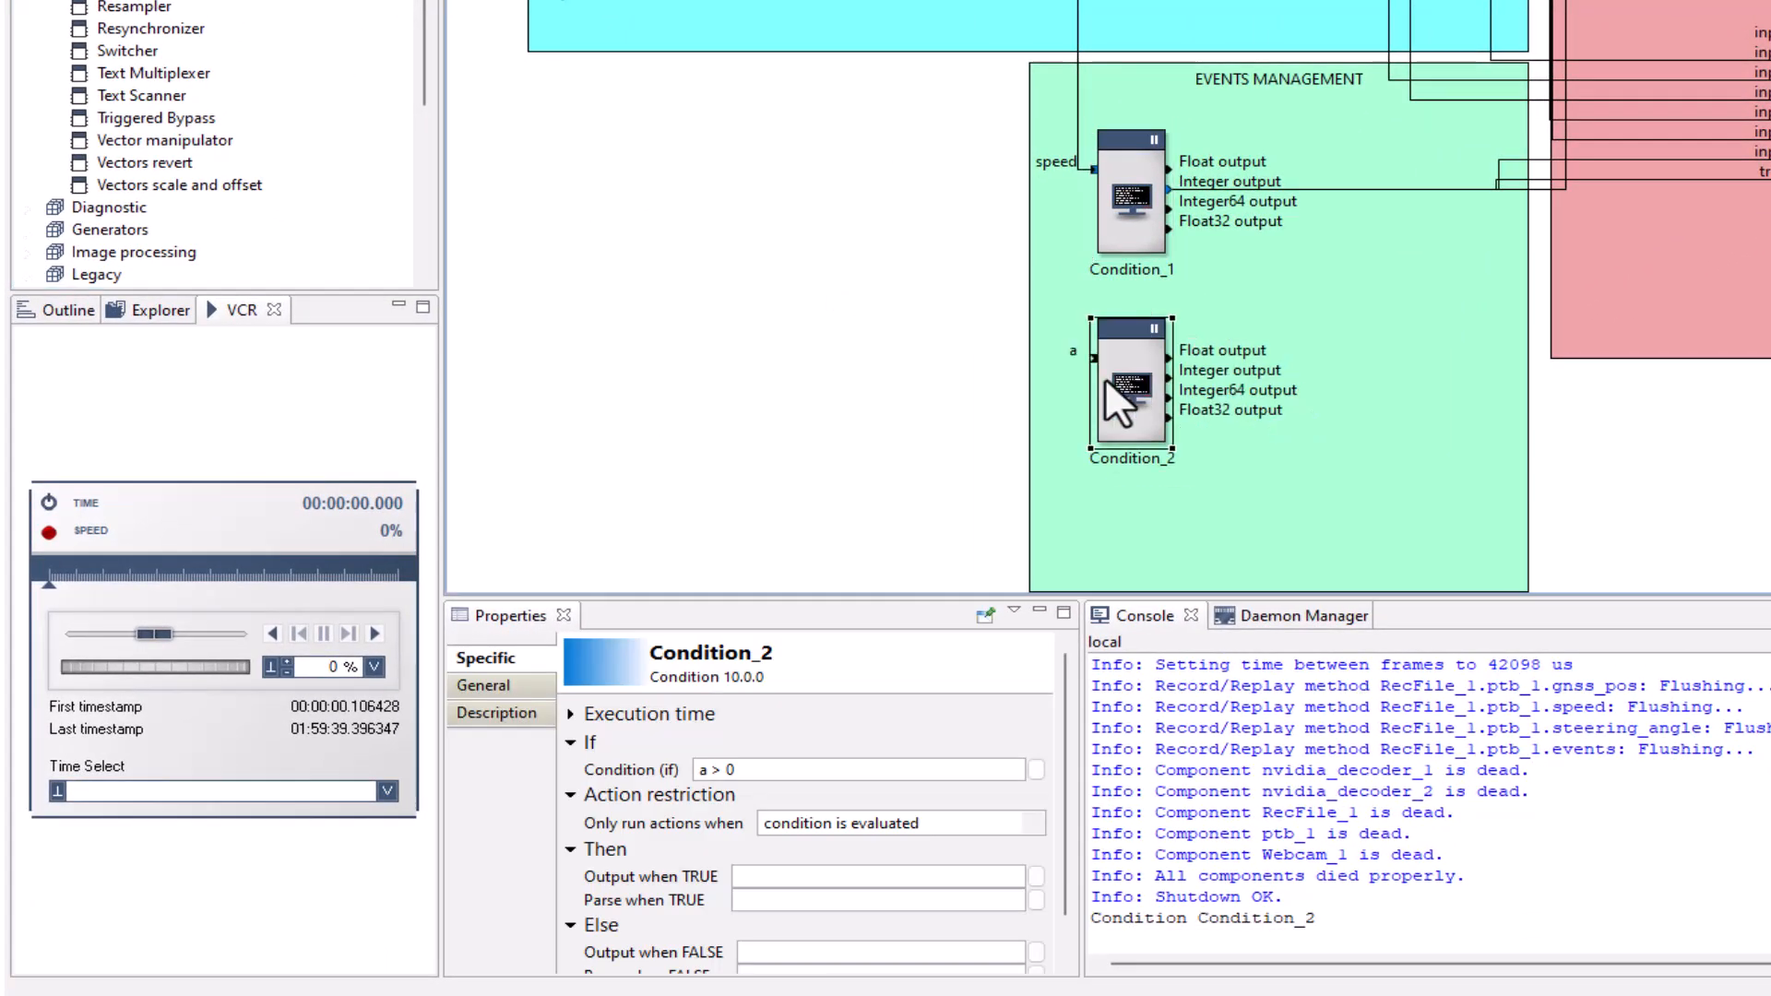
Set the second condition to key==71, run its actions only when condition is true, and output 2 when TRUE
click(781, 769)
text(key==71)
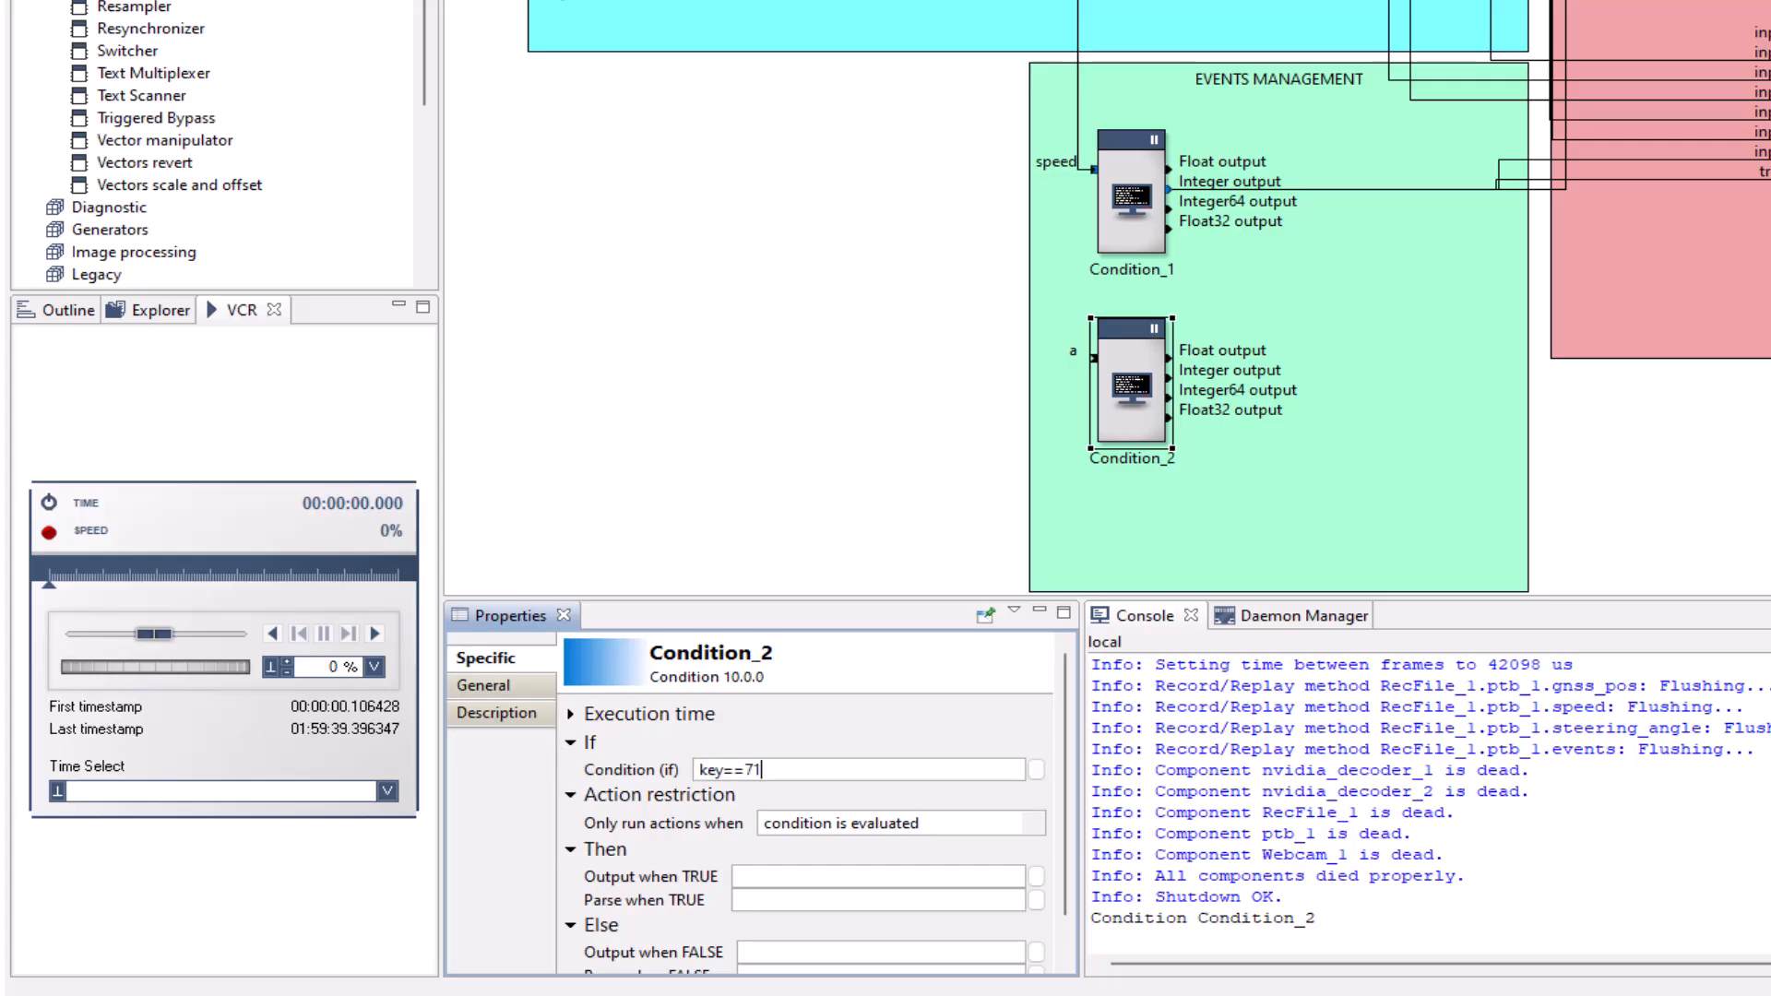
key(Return)
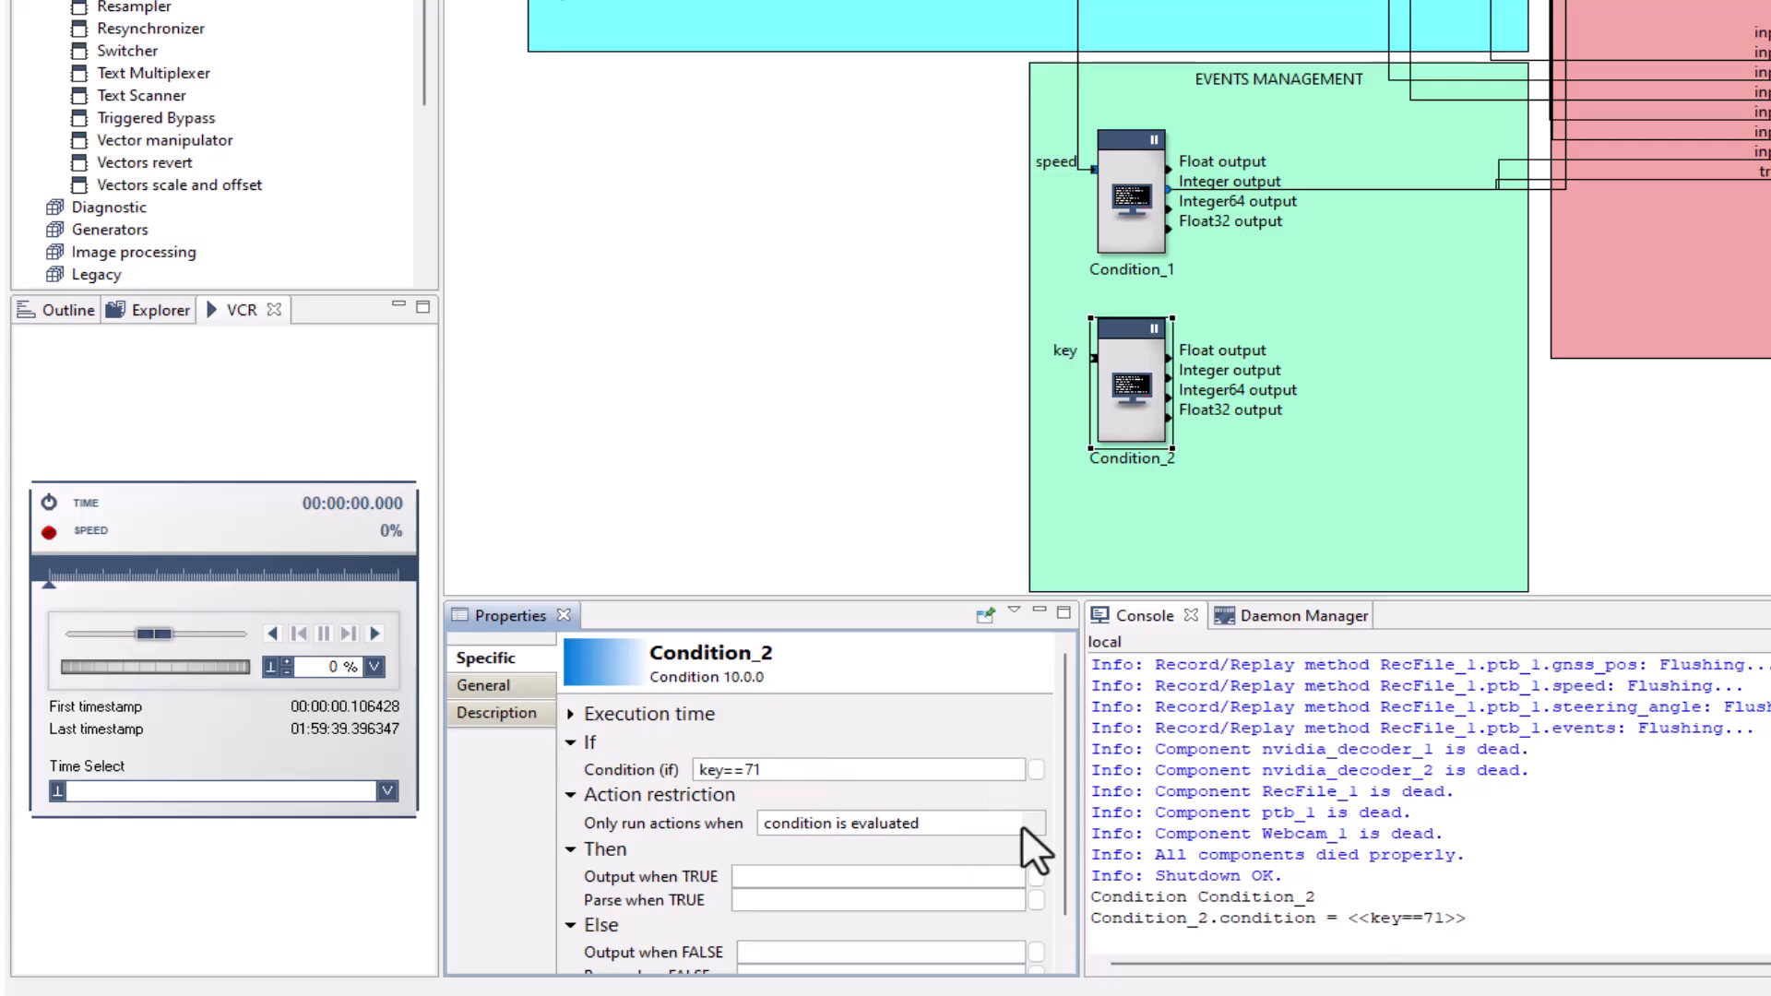
click(825, 828)
click(801, 871)
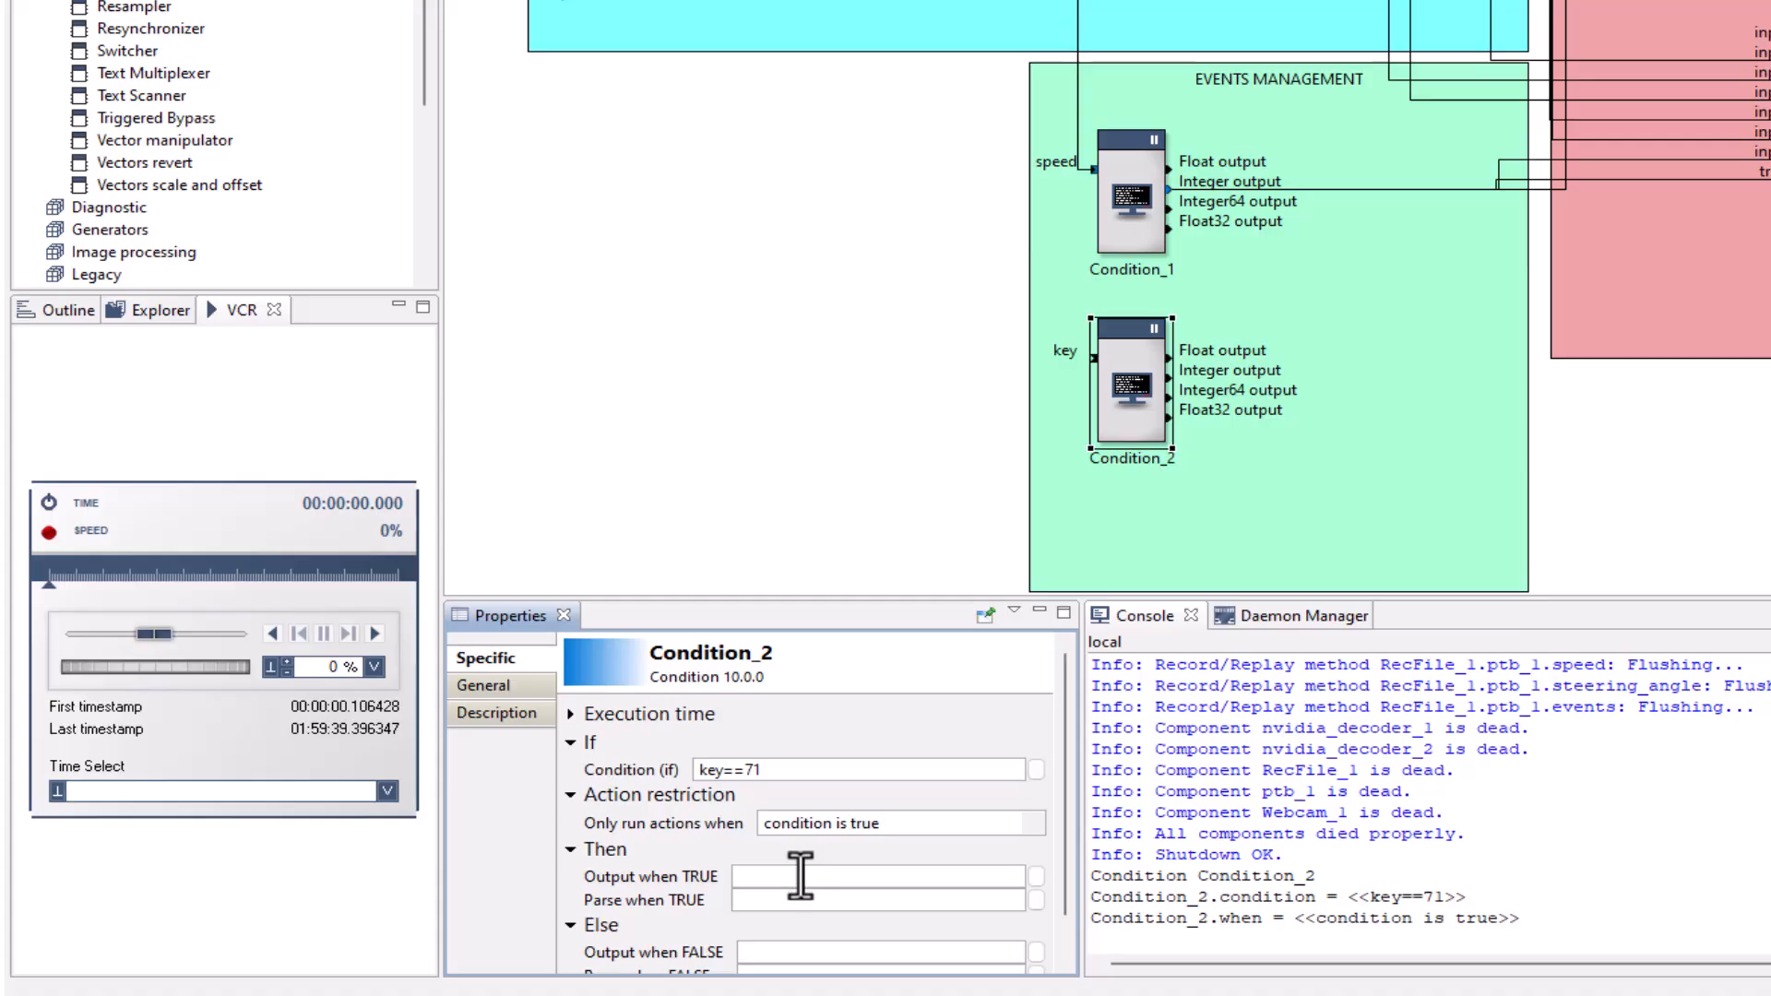
click(796, 878)
text(2)
key(Return)
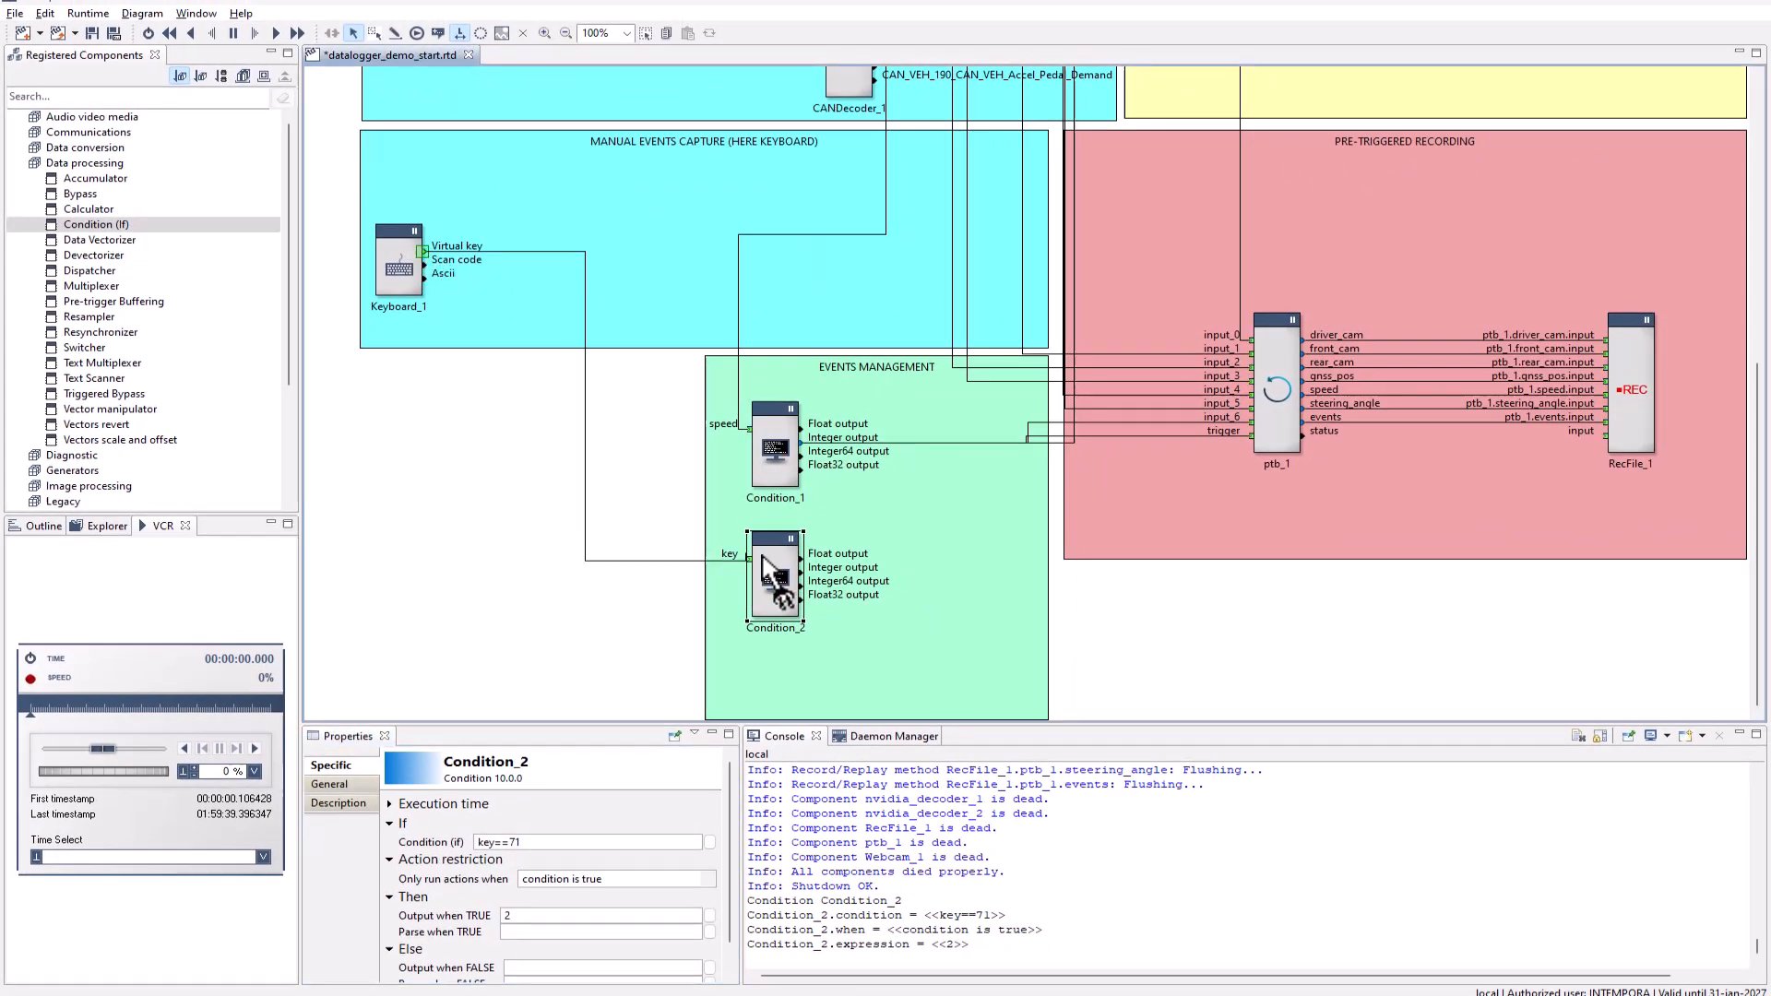
Connect the keyboard's virtual key output to the second condition's key input and add a Multiplexer beside the two conditions
drag(762, 556, 758, 559)
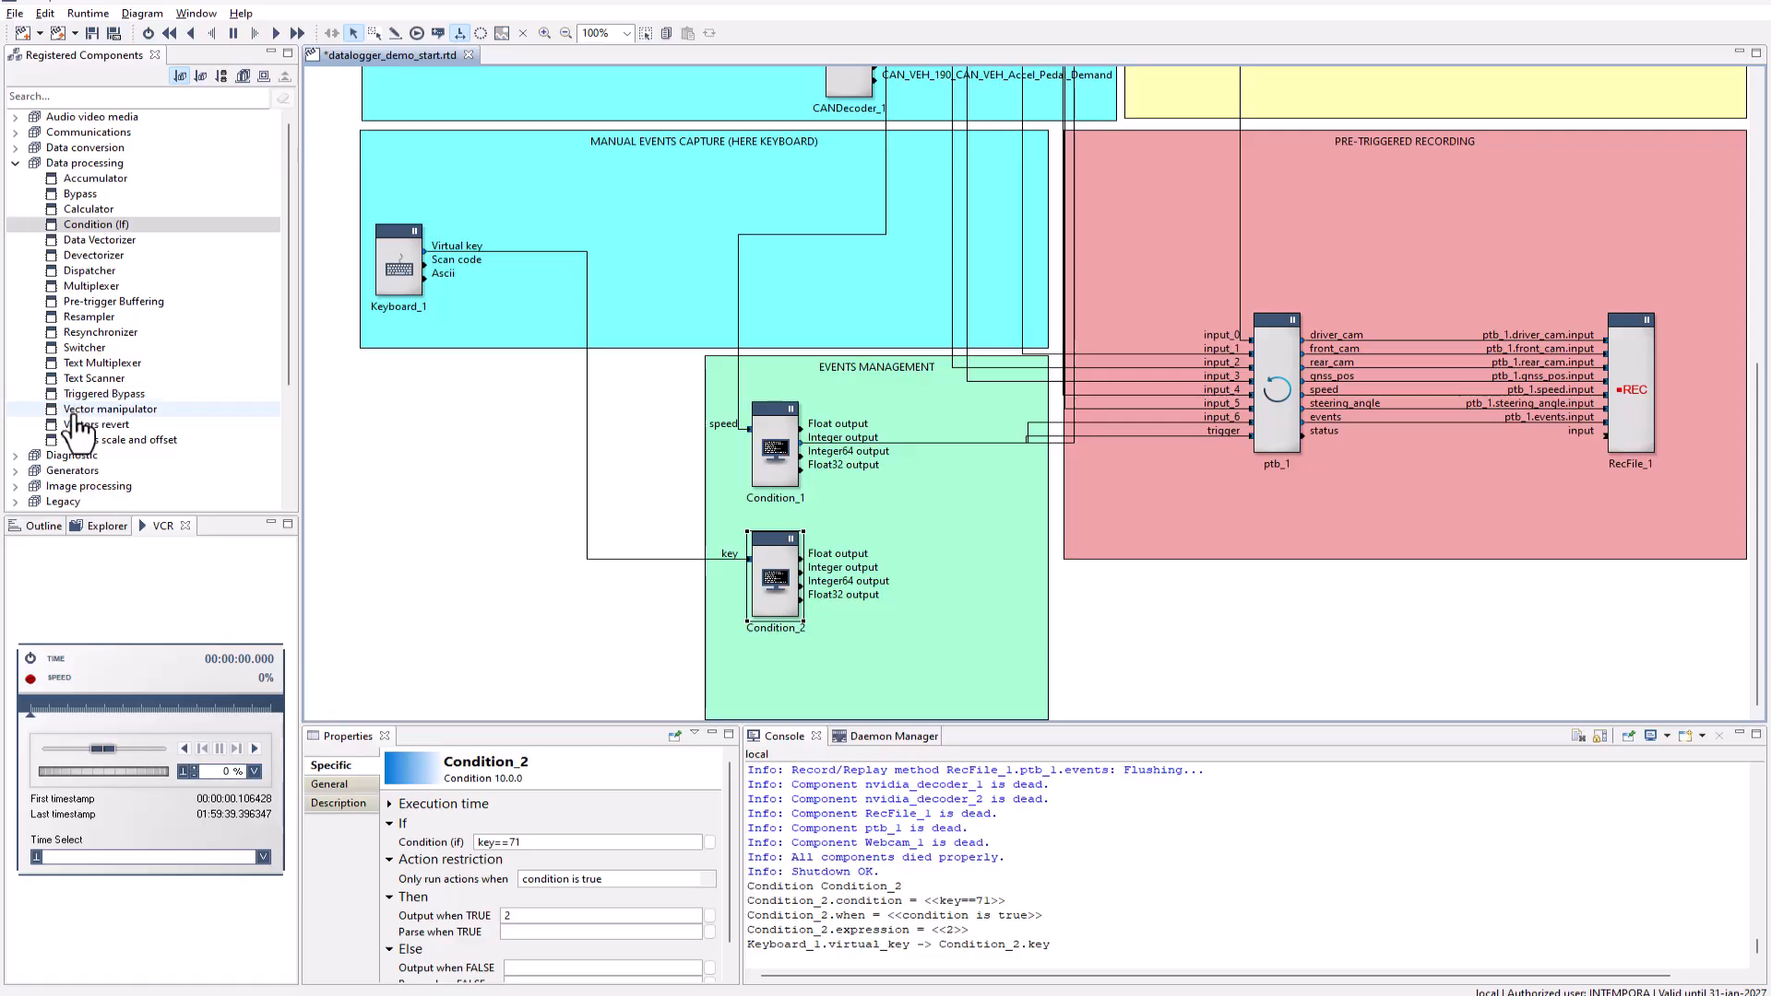
drag(76, 287, 956, 500)
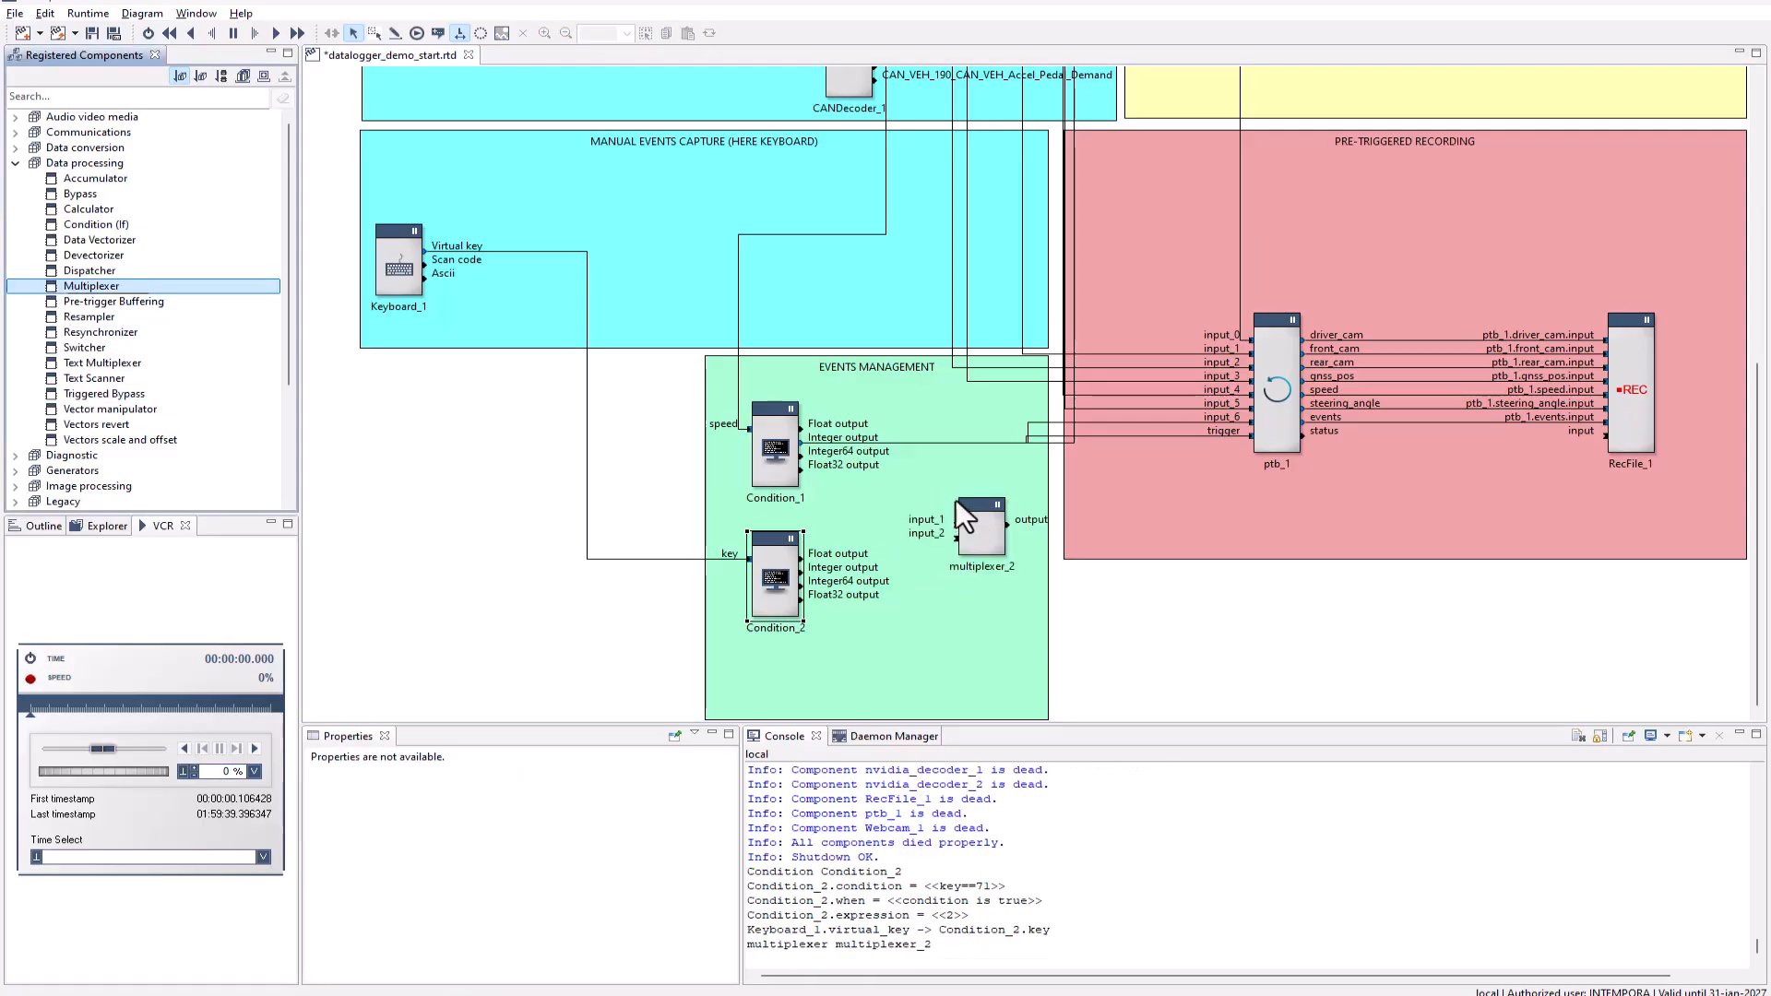
Delete the first condition's integer output connections to bypass_events, the buffer's trigger and input_6
click(1062, 444)
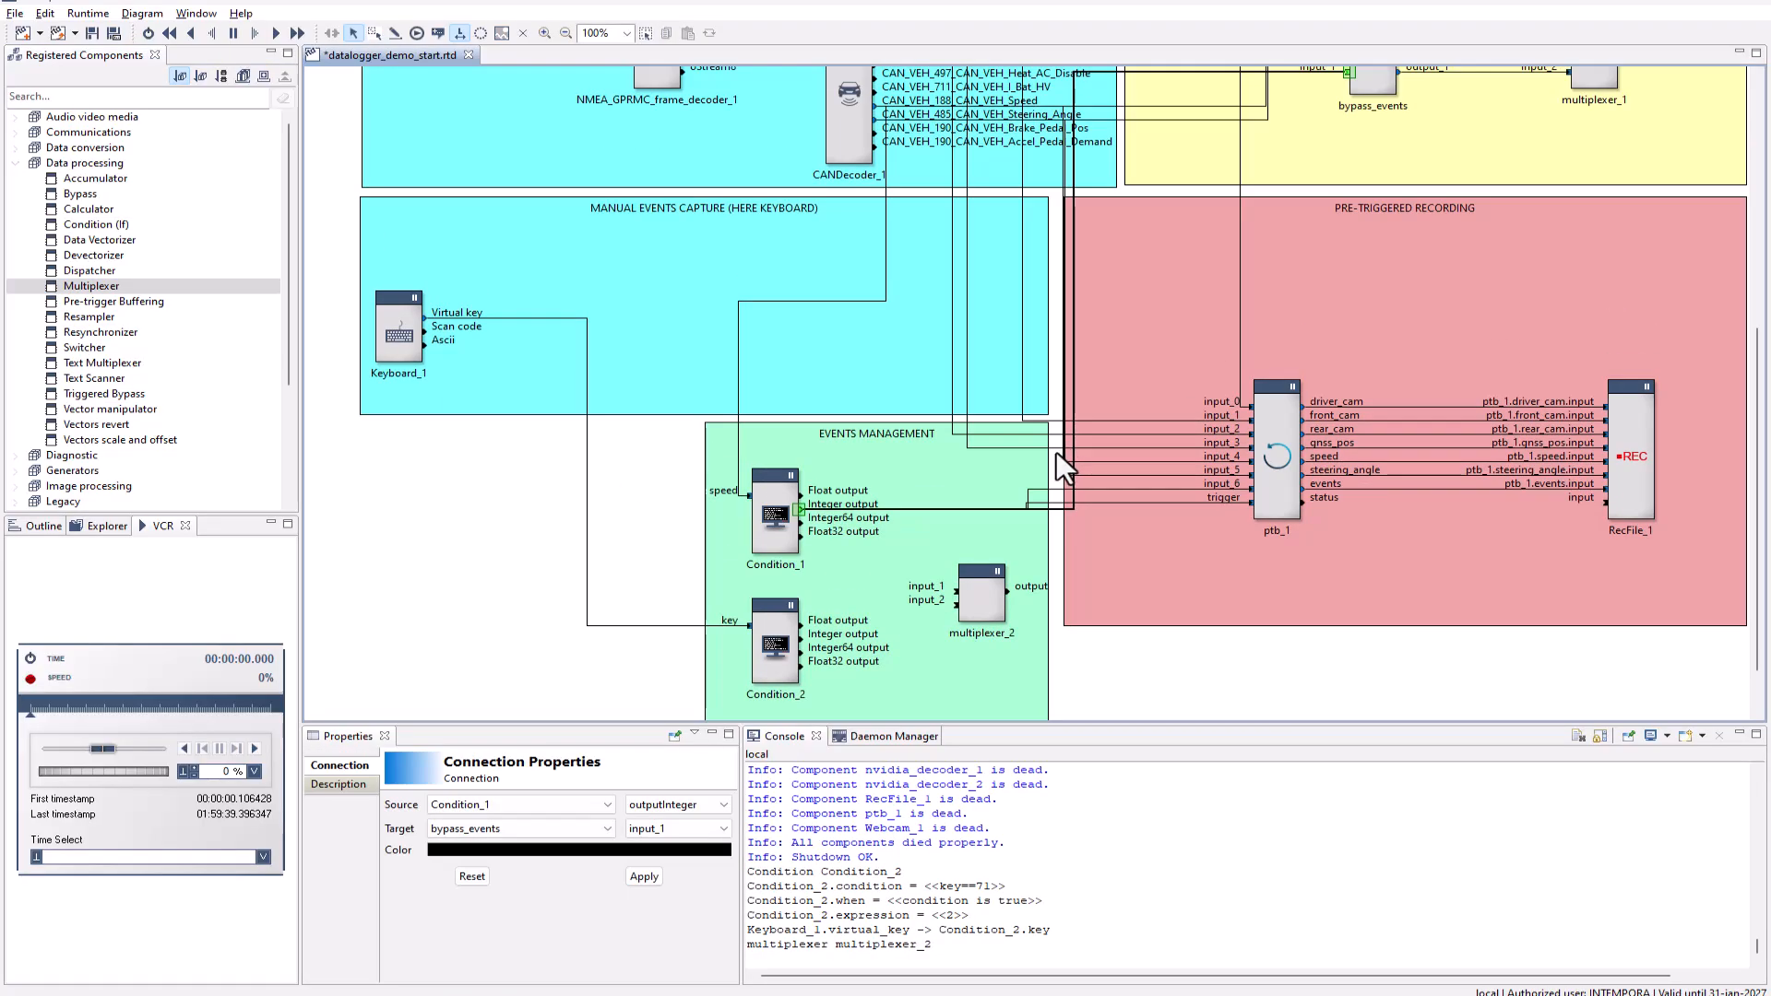
key(Delete)
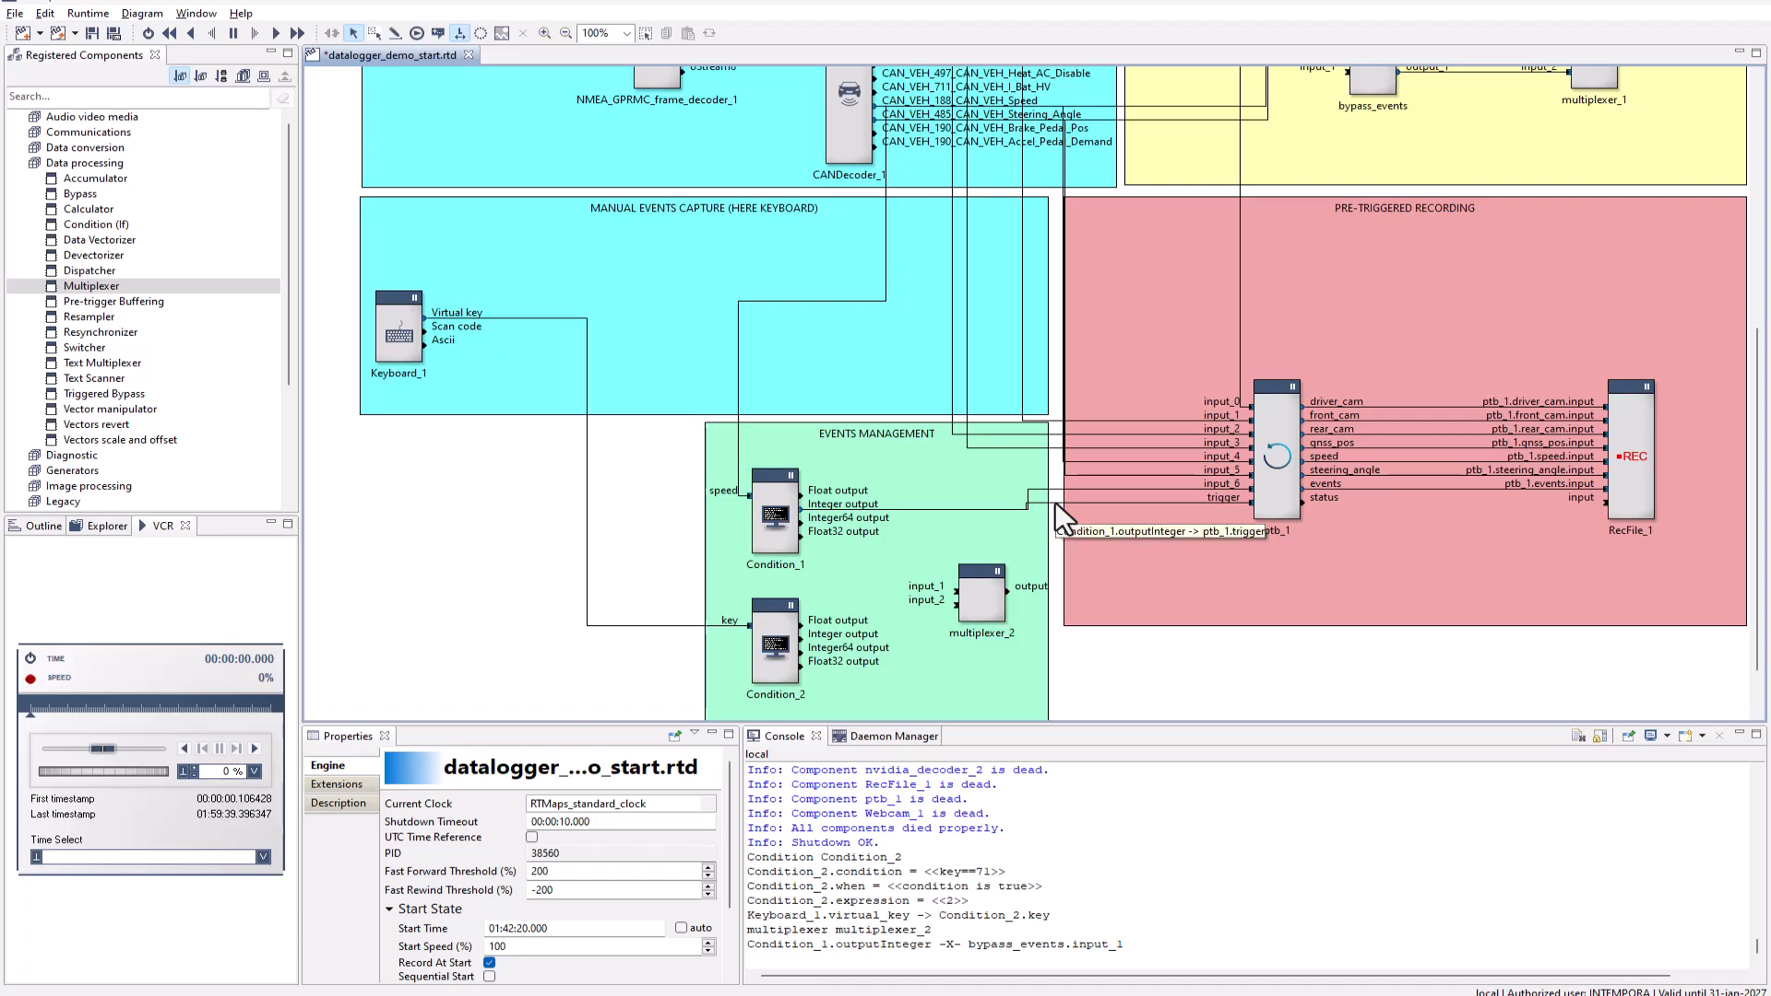
click(1054, 502)
drag(1055, 503, 1056, 489)
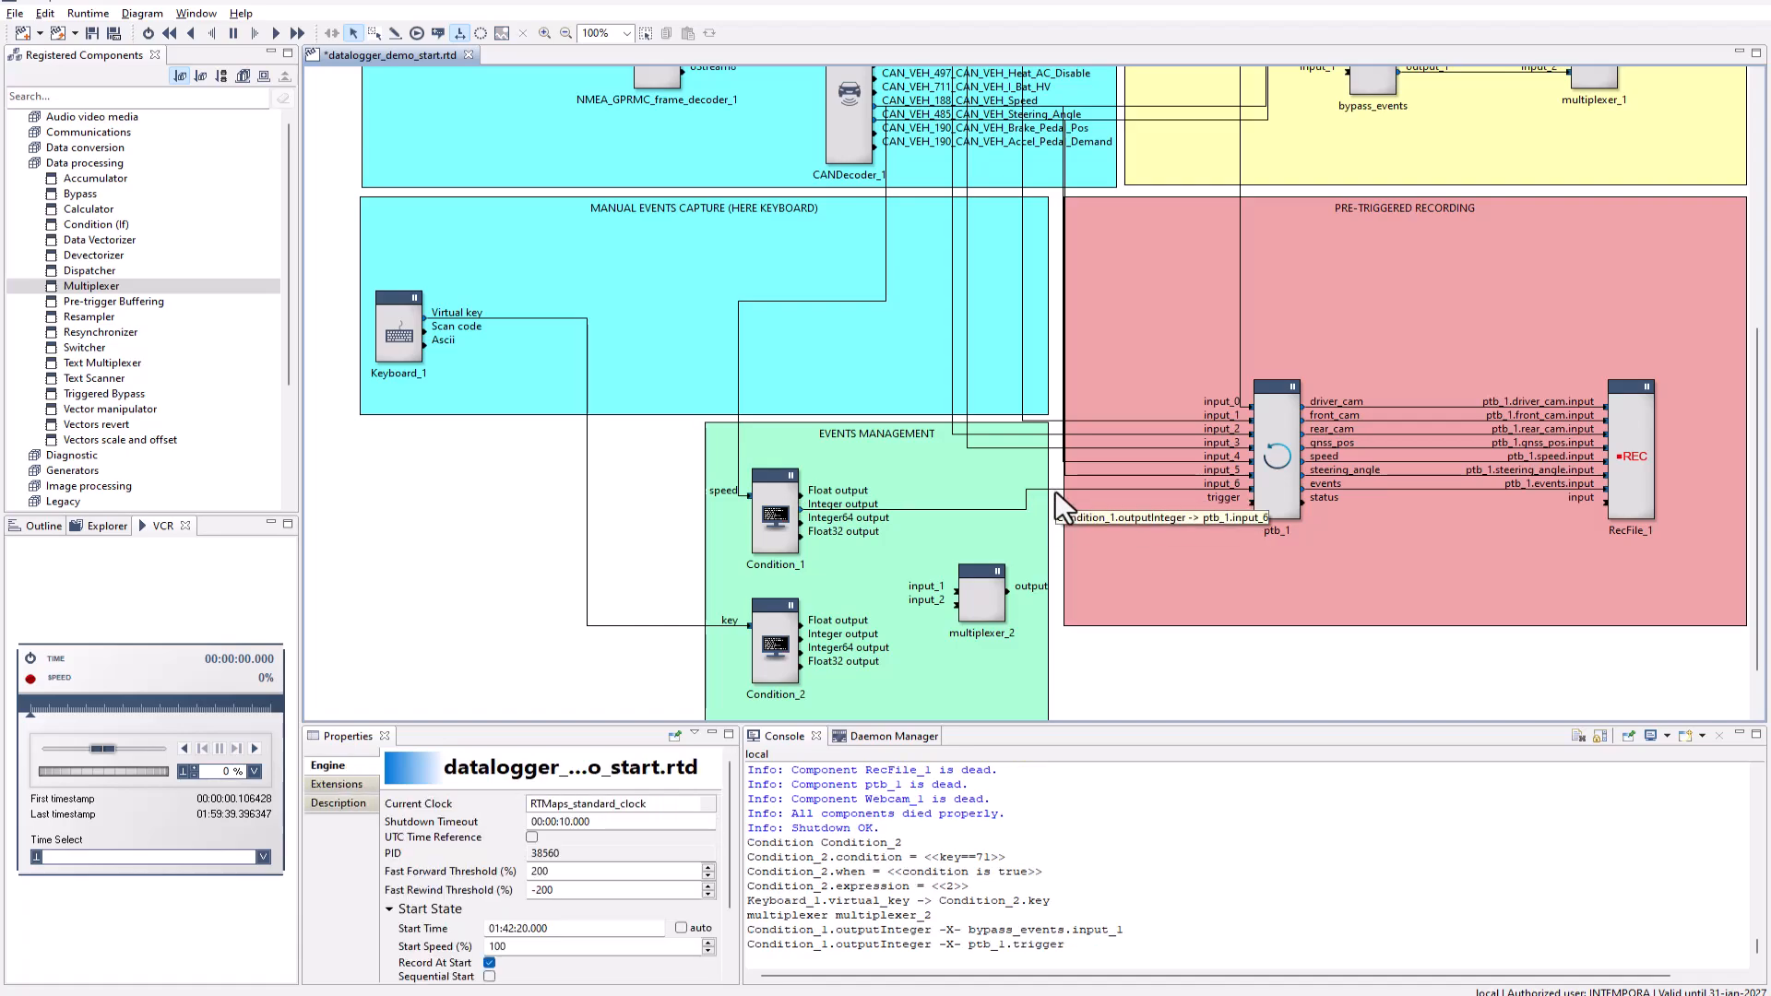
key(Delete)
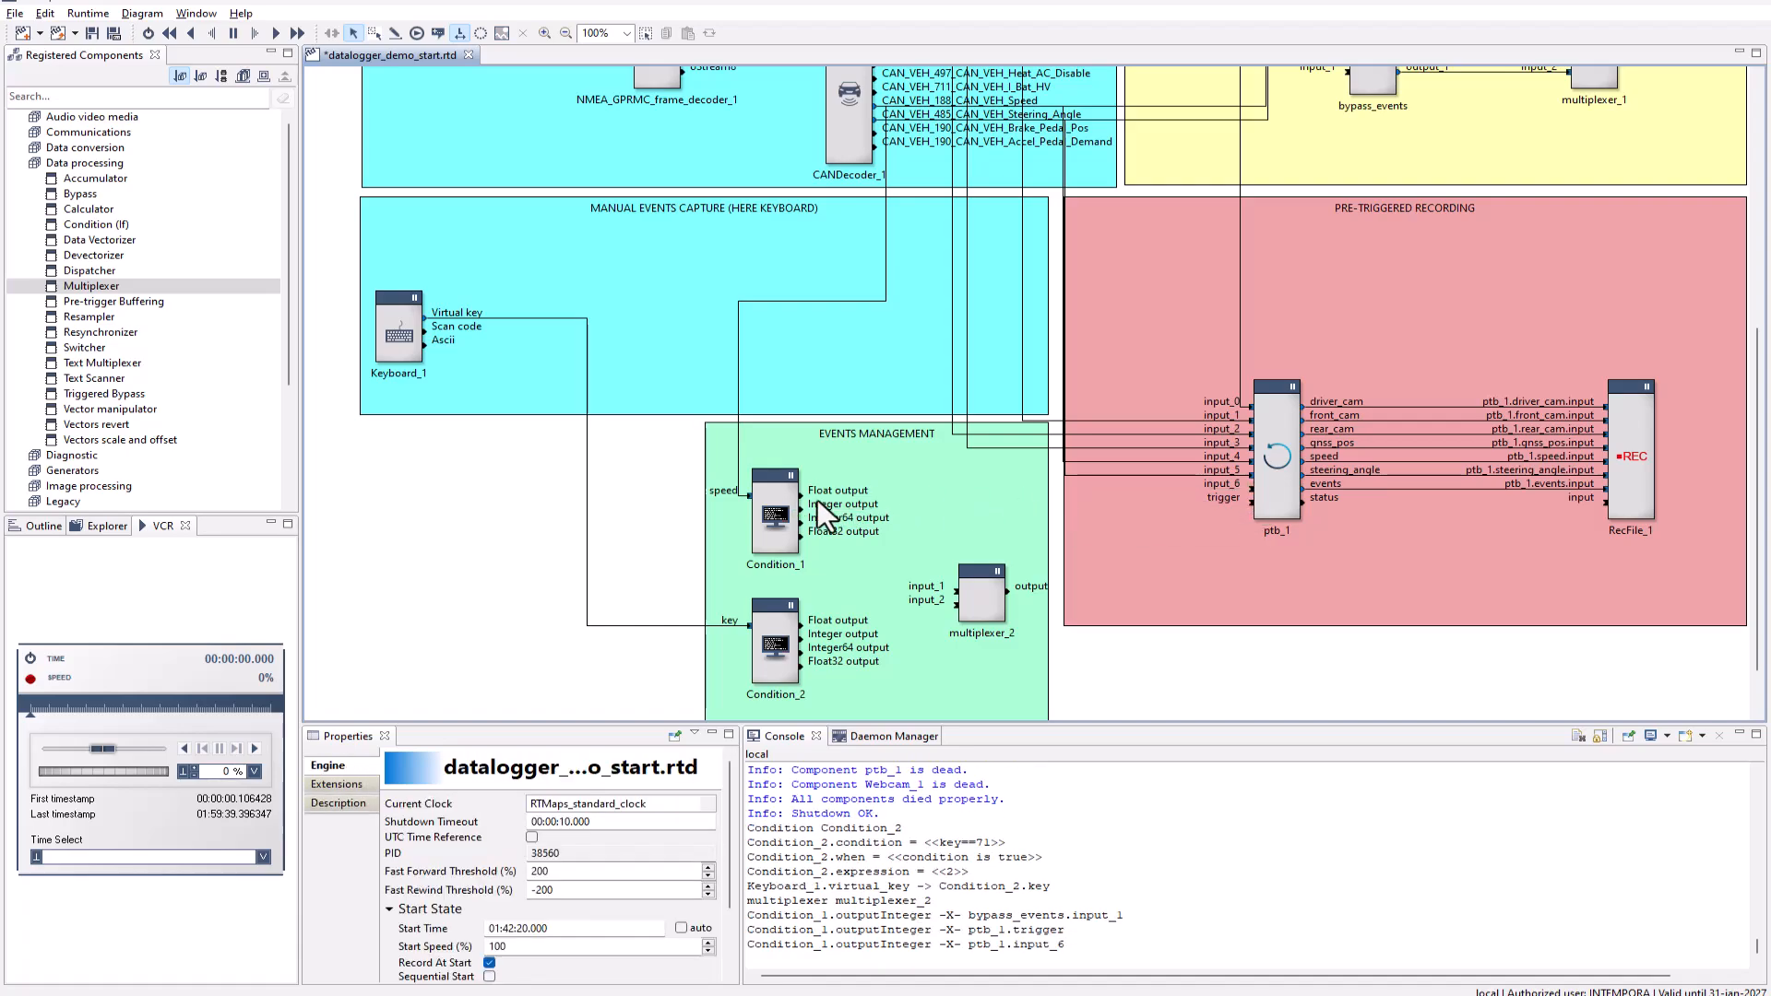
Connect both conditions' integer outputs to the new multiplexer and its output to the buffer's trigger, input_6 and bypass_events
mouse_move(799, 507)
mouse_down()
mouse_move(960, 601)
mouse_move(1259, 504)
mouse_up()
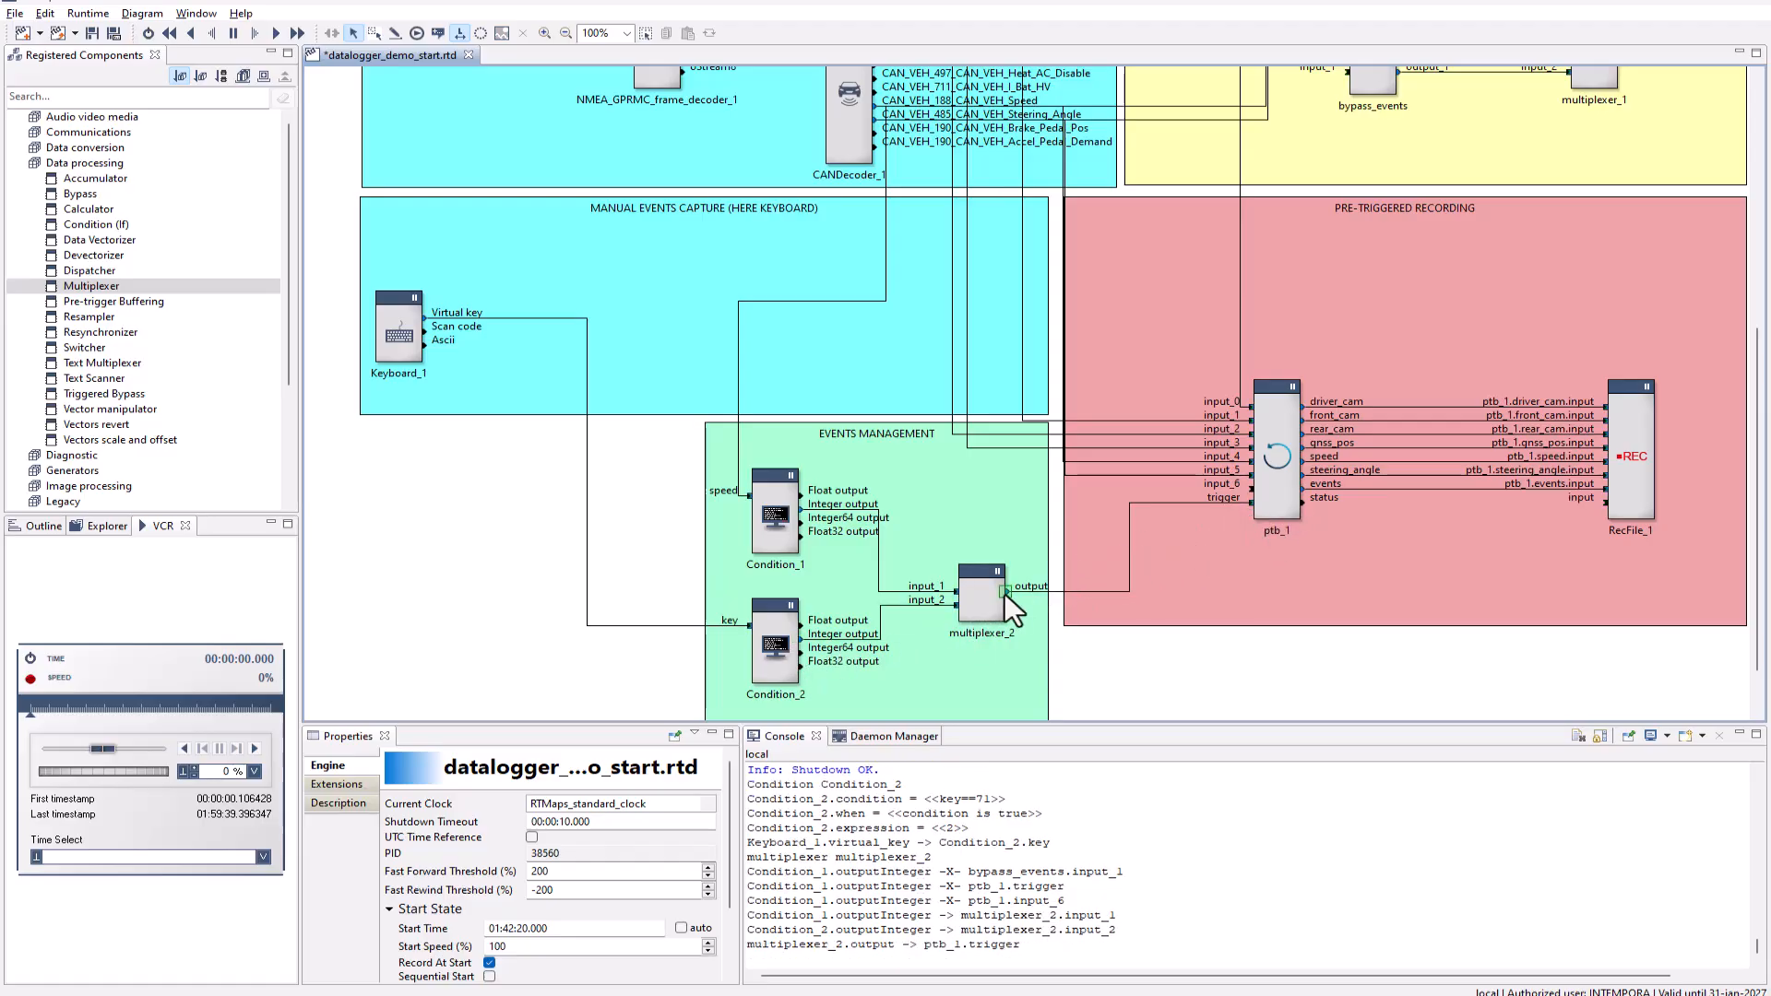
drag(1005, 593, 1252, 485)
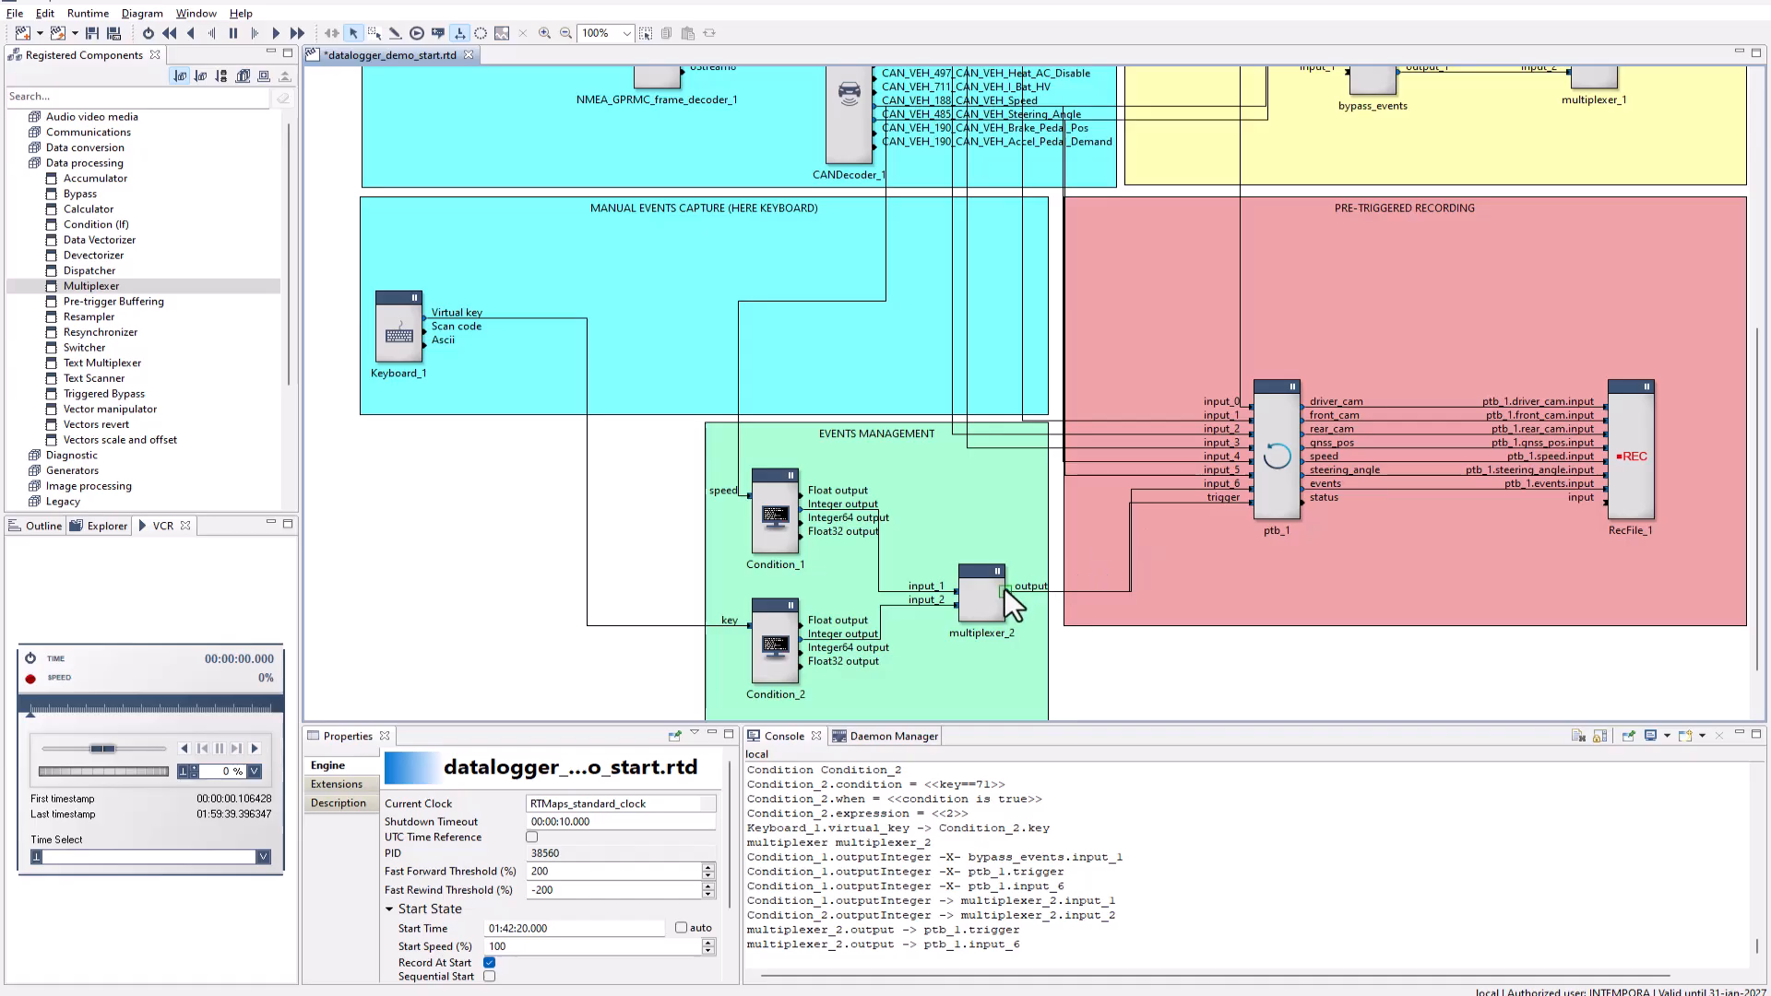
drag(1005, 588, 1371, 92)
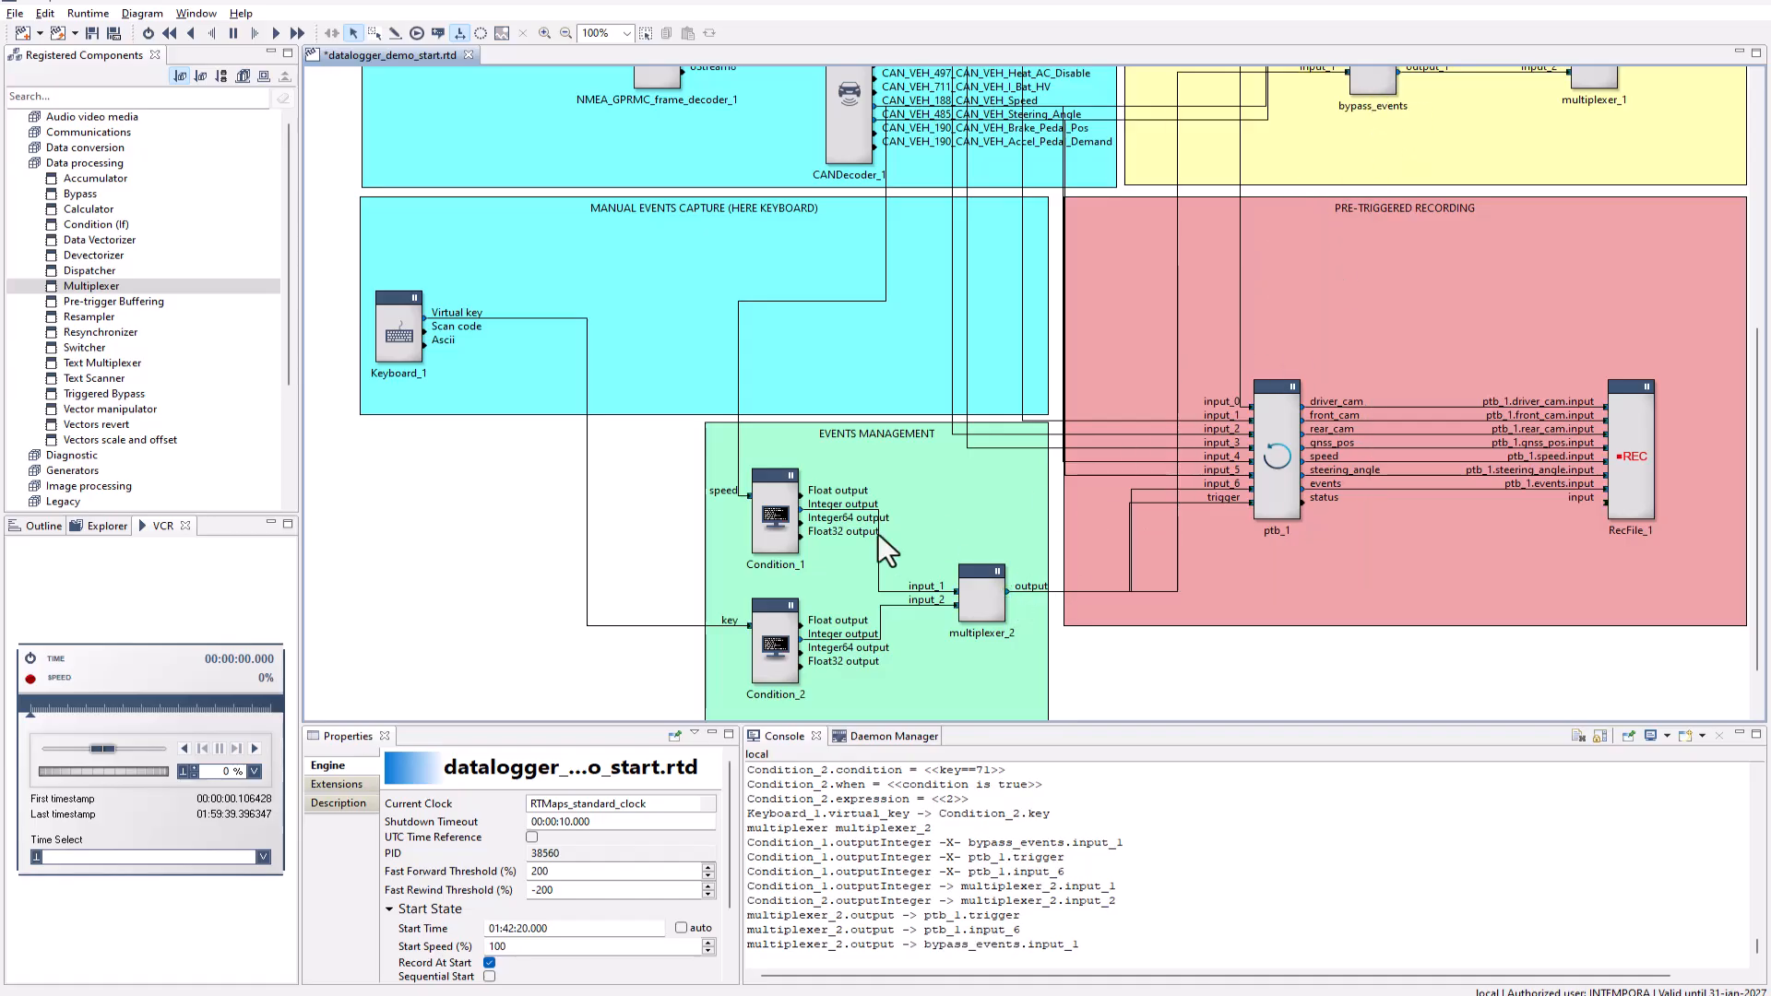
scroll(812, 583, down, 1)
Switch to File Explorer and go up to the Pre-triggered recording and MCAP export folder
key(alt+Tab)
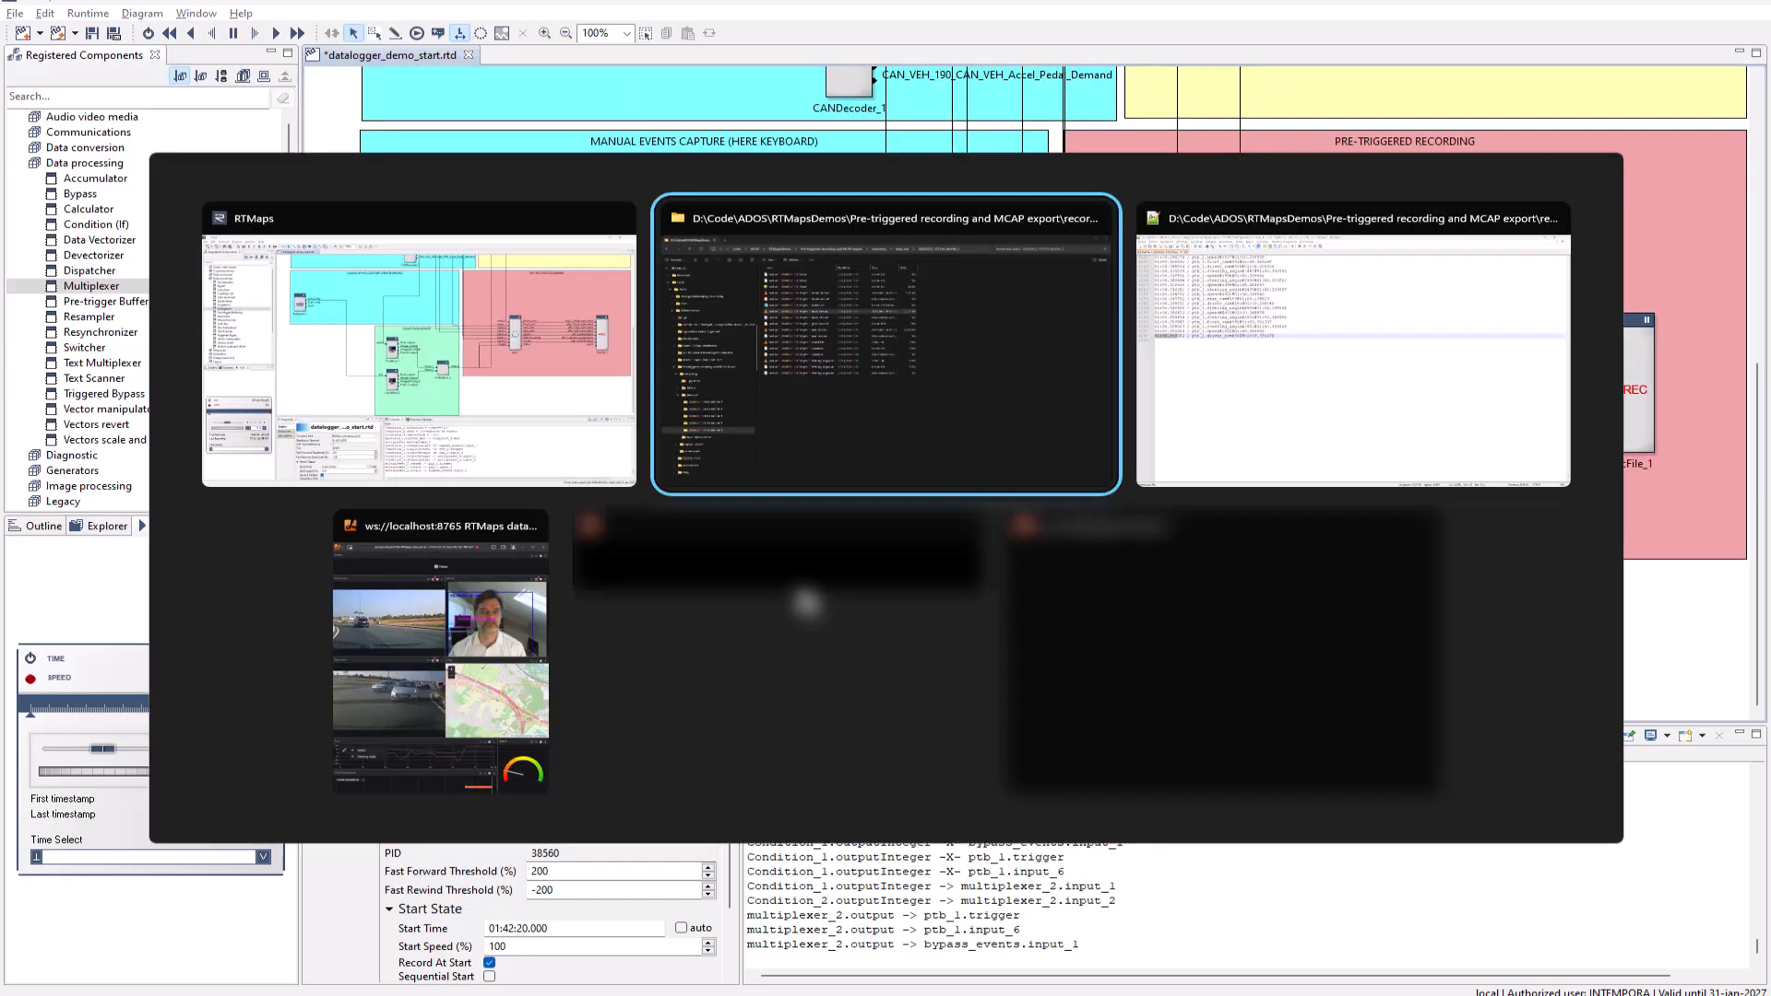
click(953, 129)
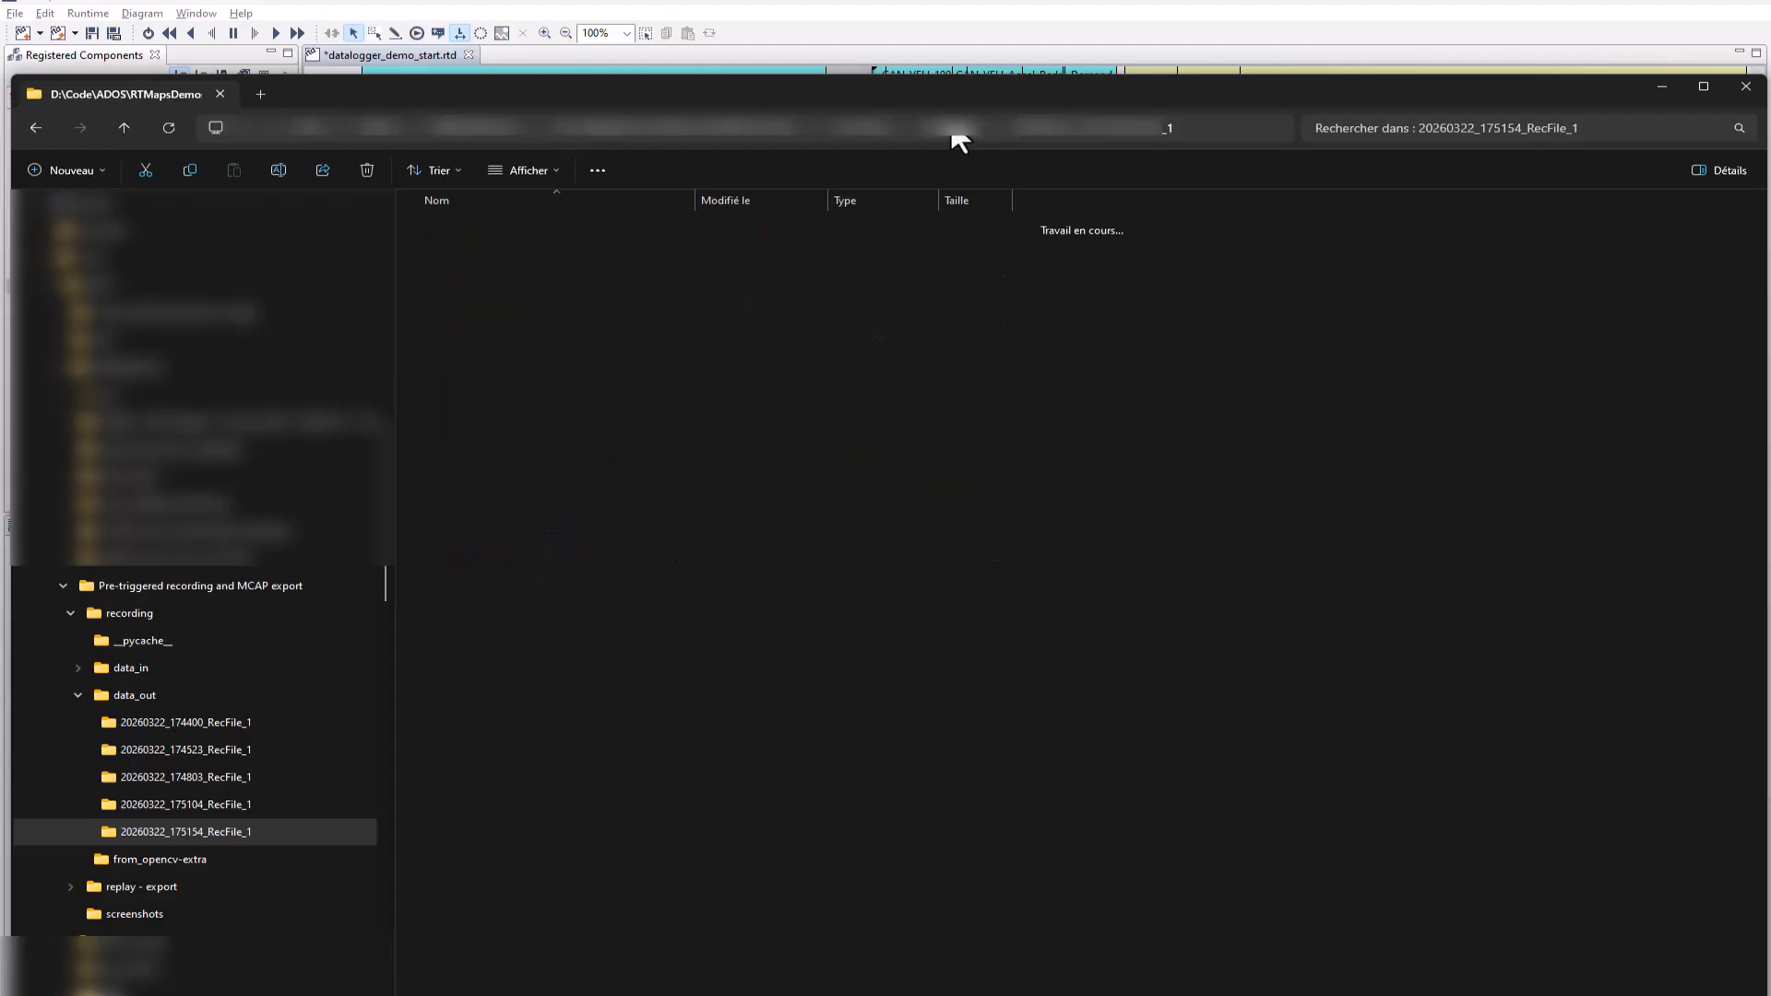
click(878, 128)
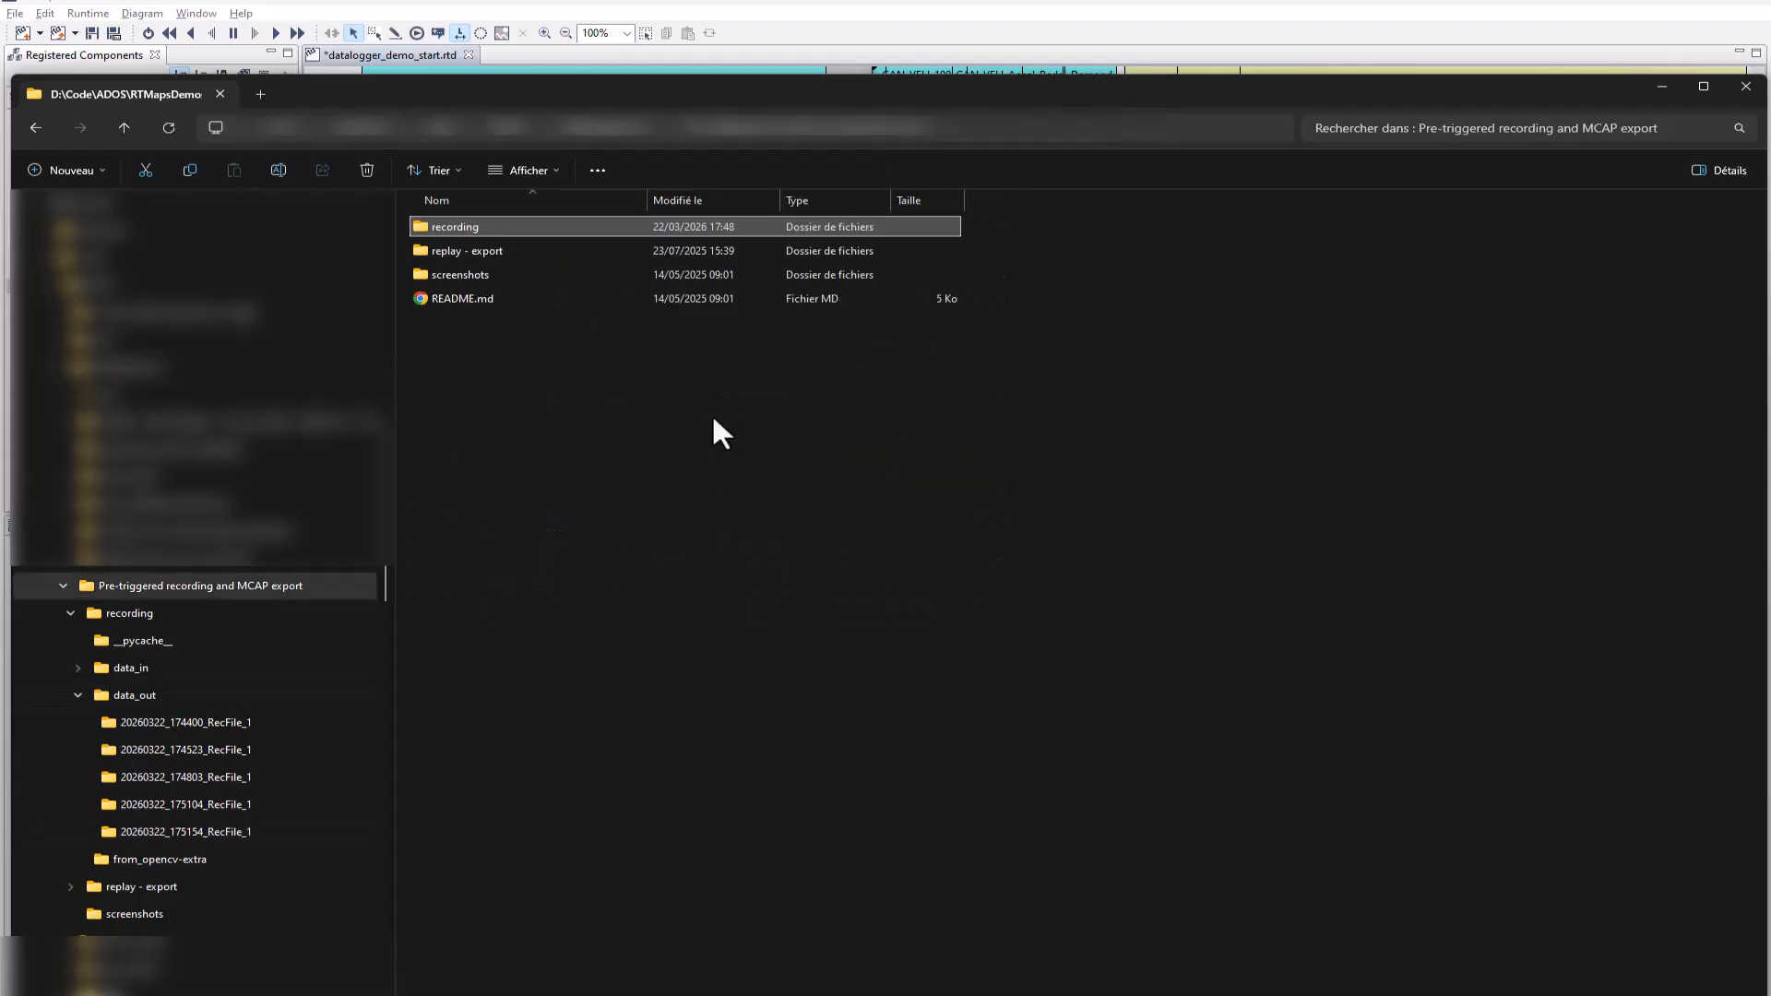
Add dobjs_filter.py from the recording folder to the diagram as a Python component below Condition_2 in Events Management
double_click(434, 226)
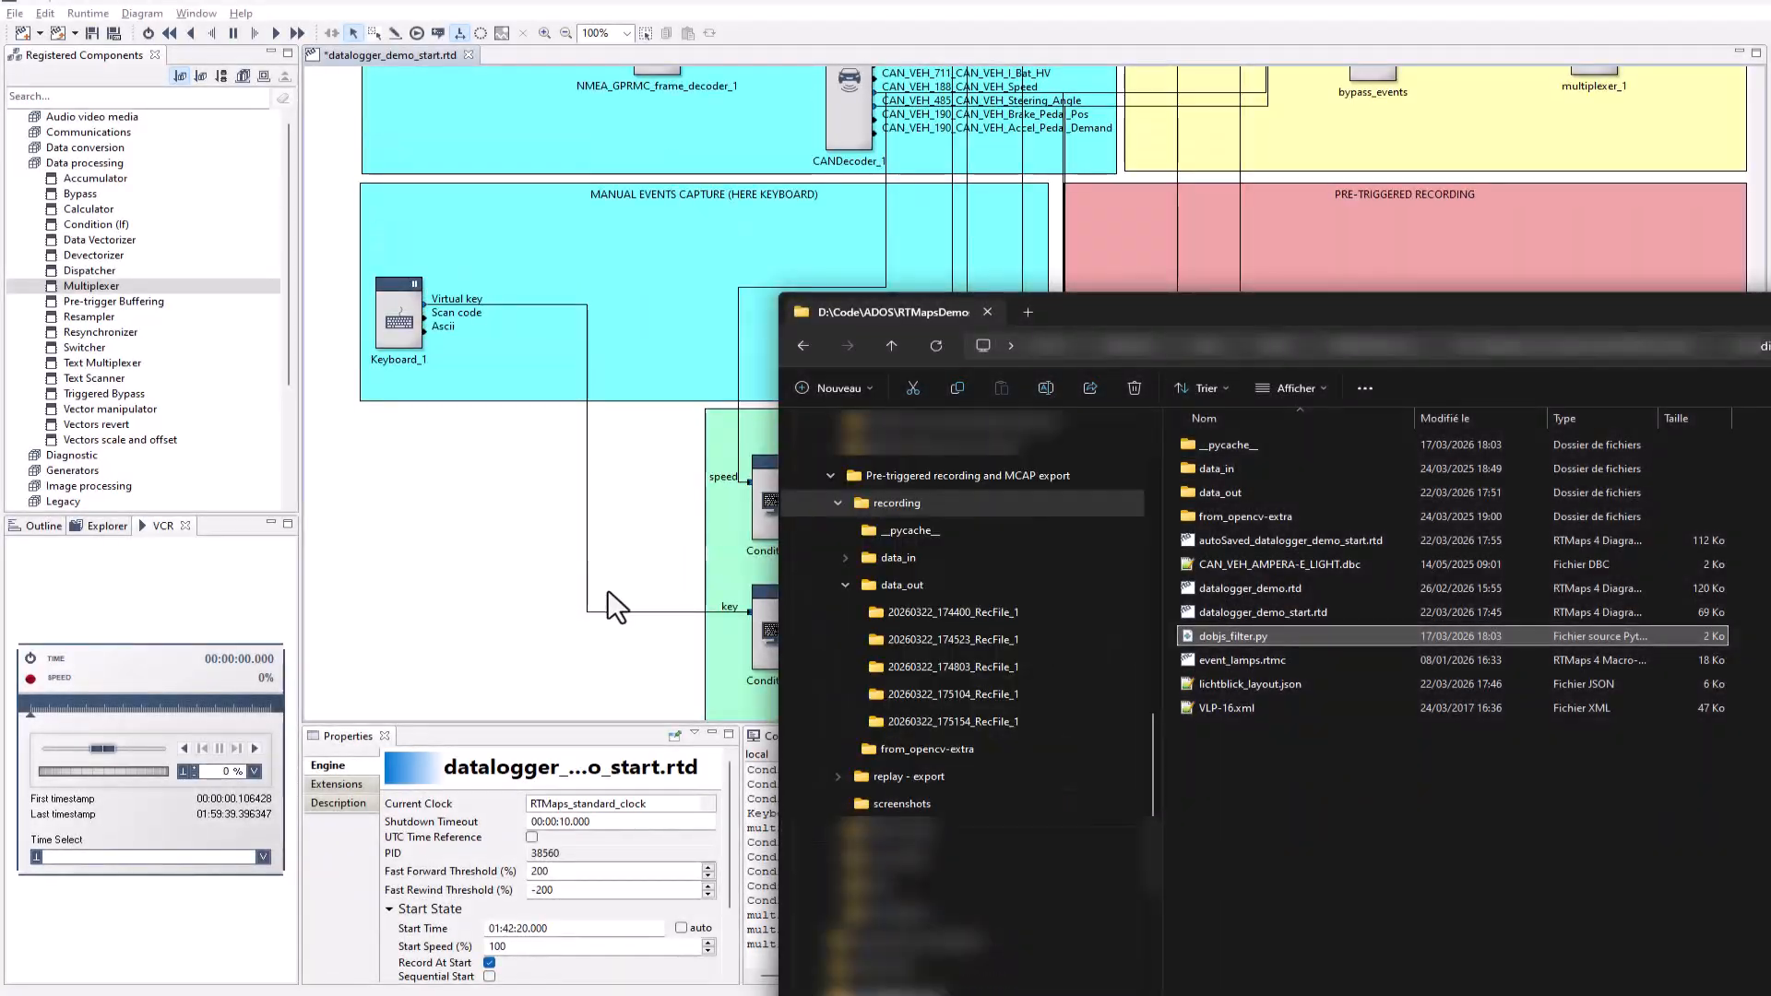
drag(1205, 633, 445, 534)
scroll(526, 572, down, 3)
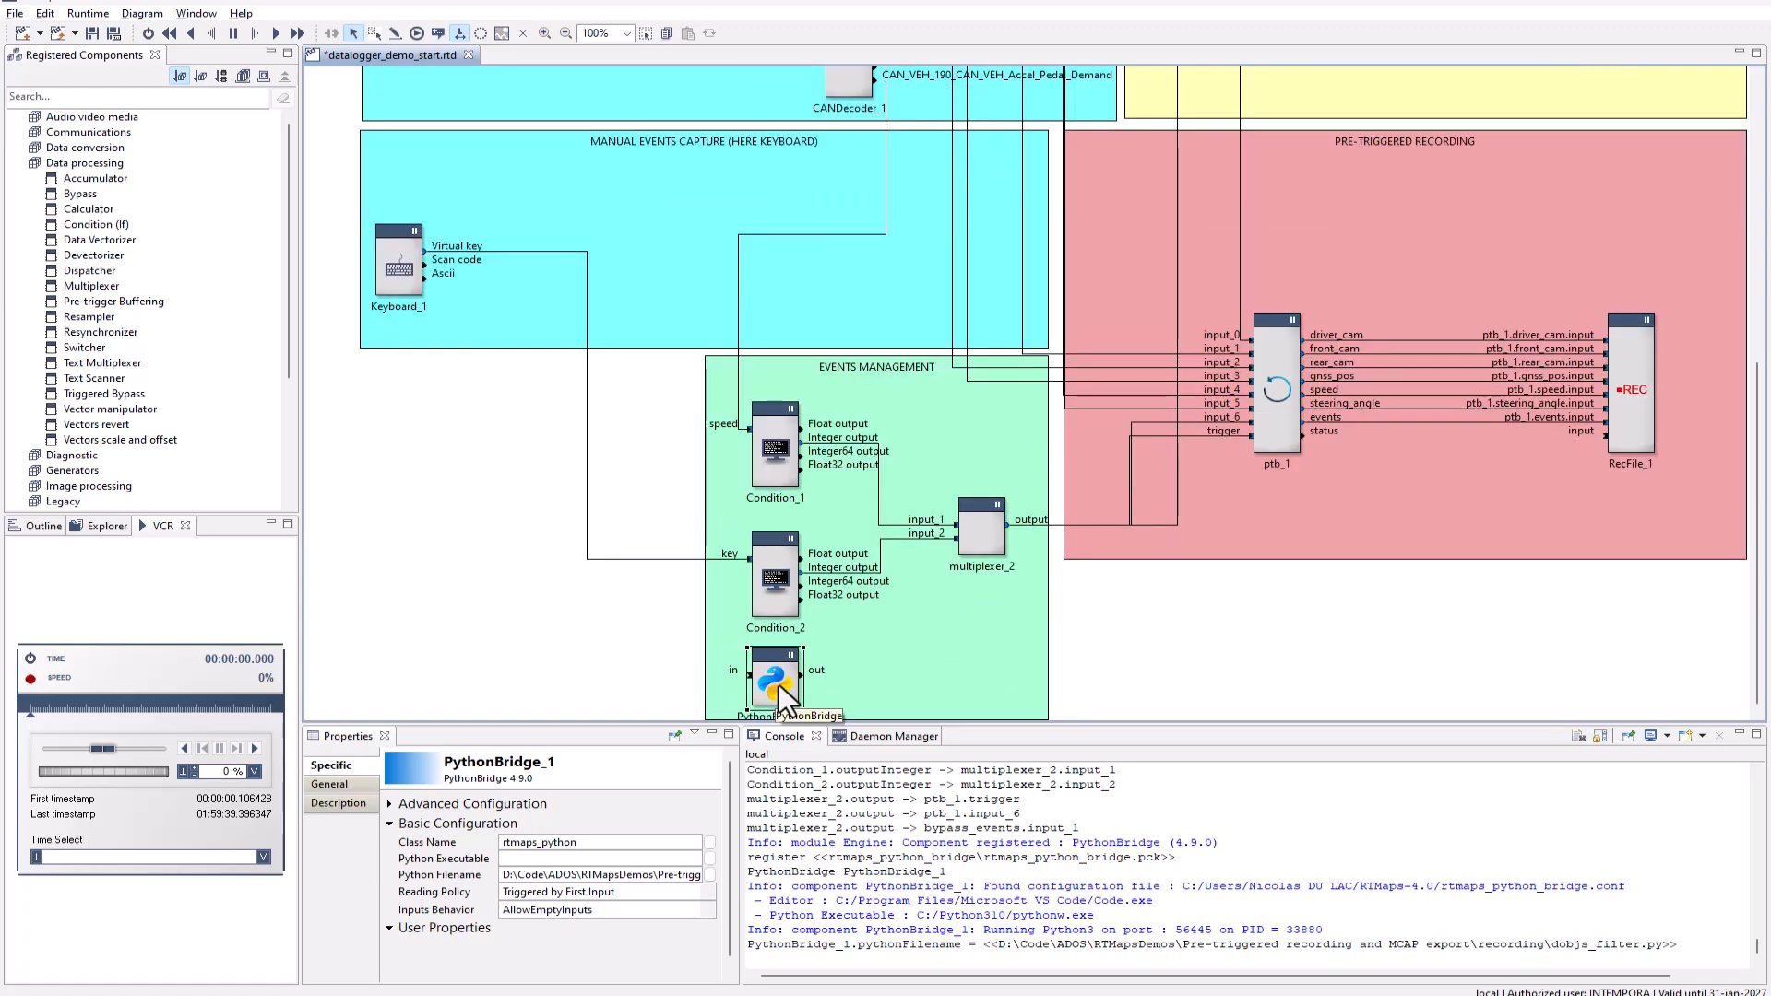
Open the PythonBridge script in the code editor and examine its input, output and cell phone detection logic
right_click(779, 683)
click(817, 834)
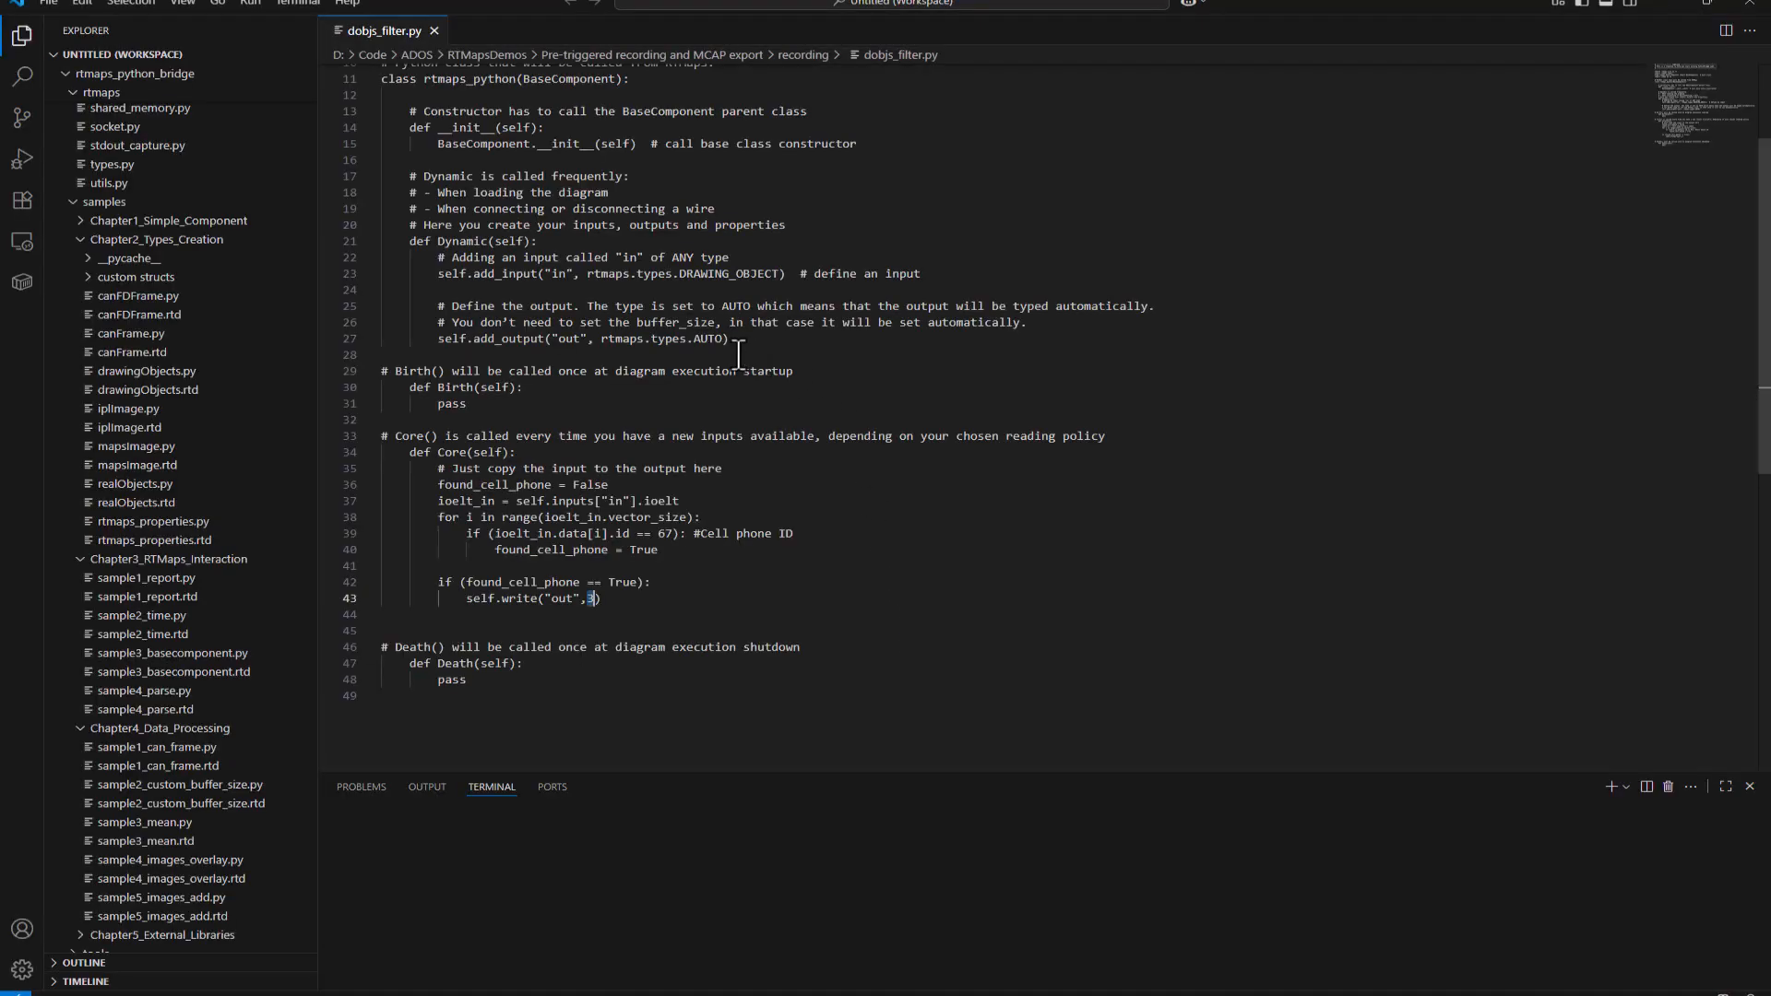
scroll(477, 135, up, 3)
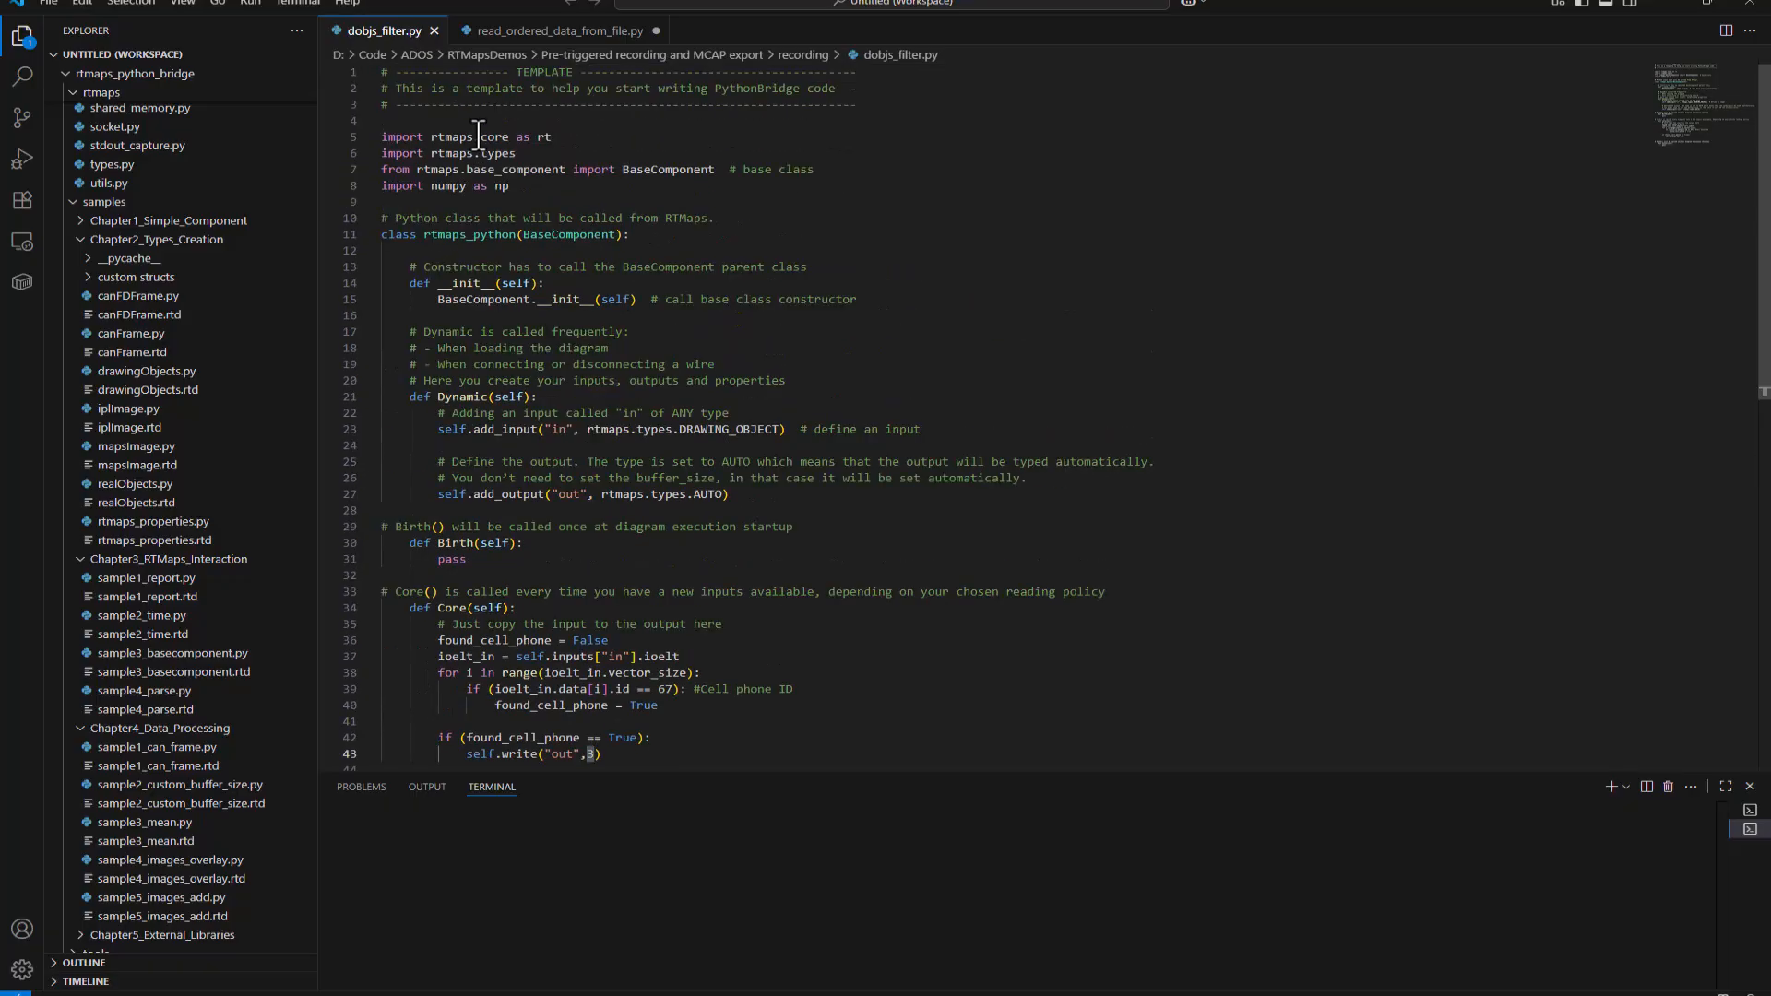
scroll(456, 314, down, 3)
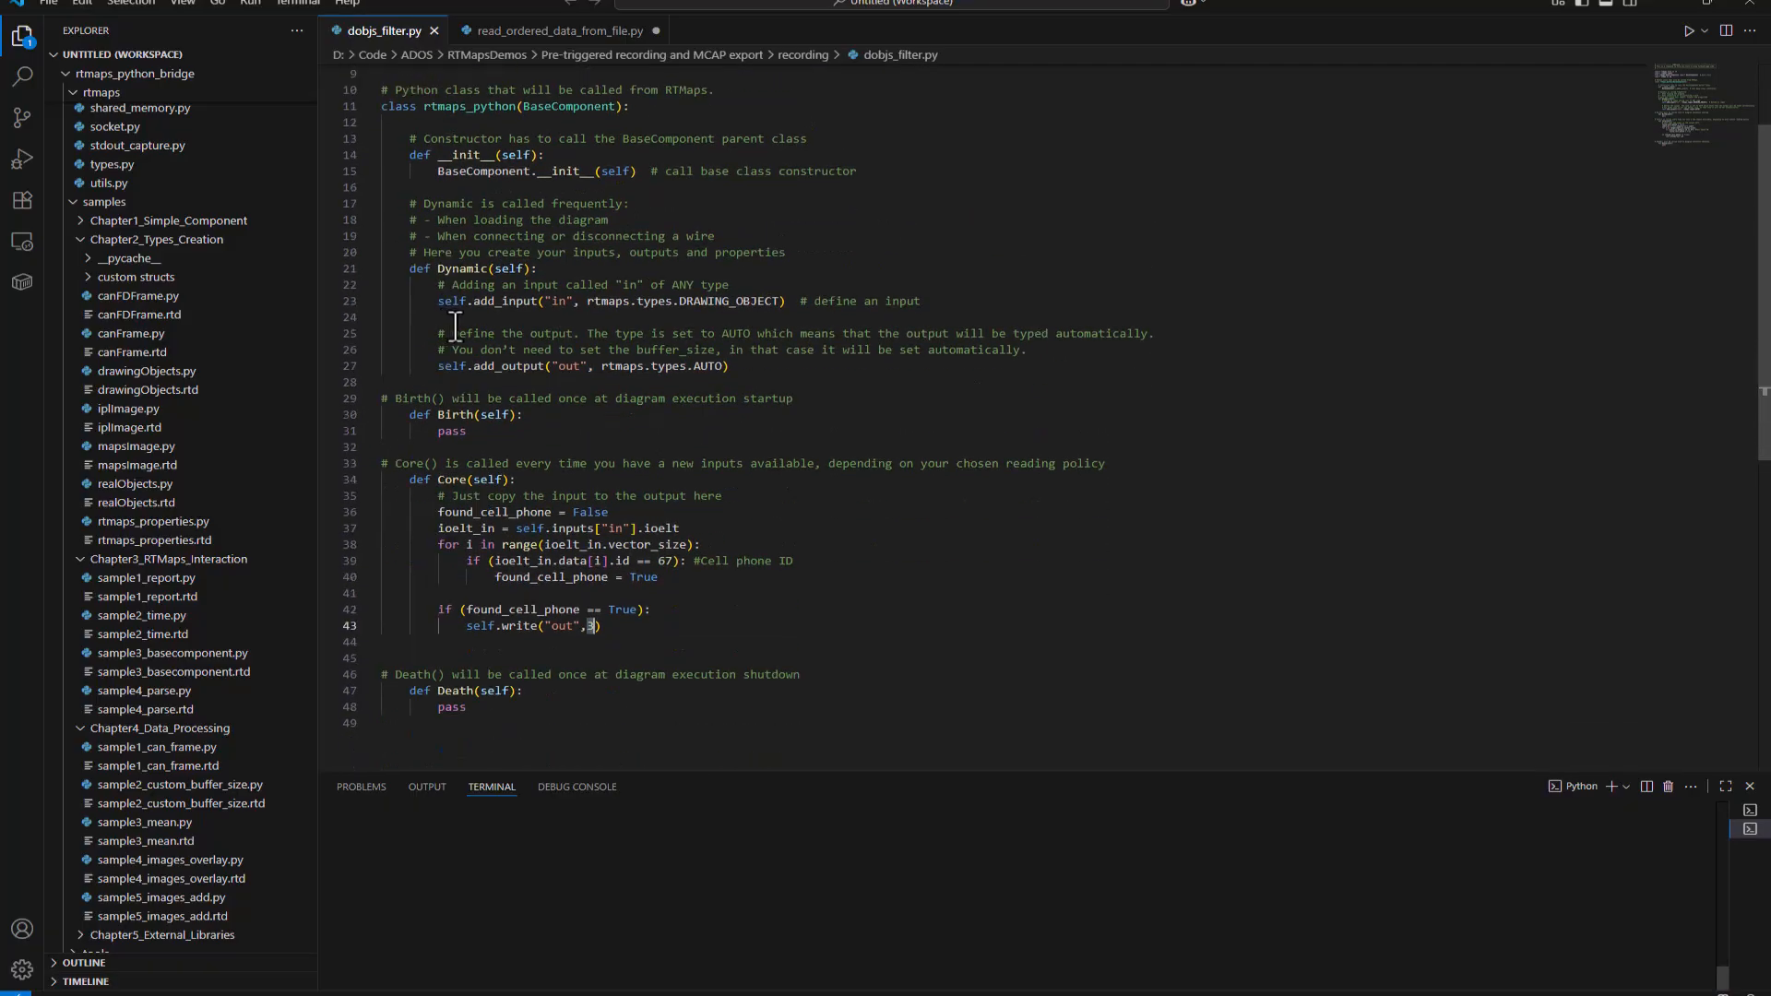
scroll(539, 394, down, 3)
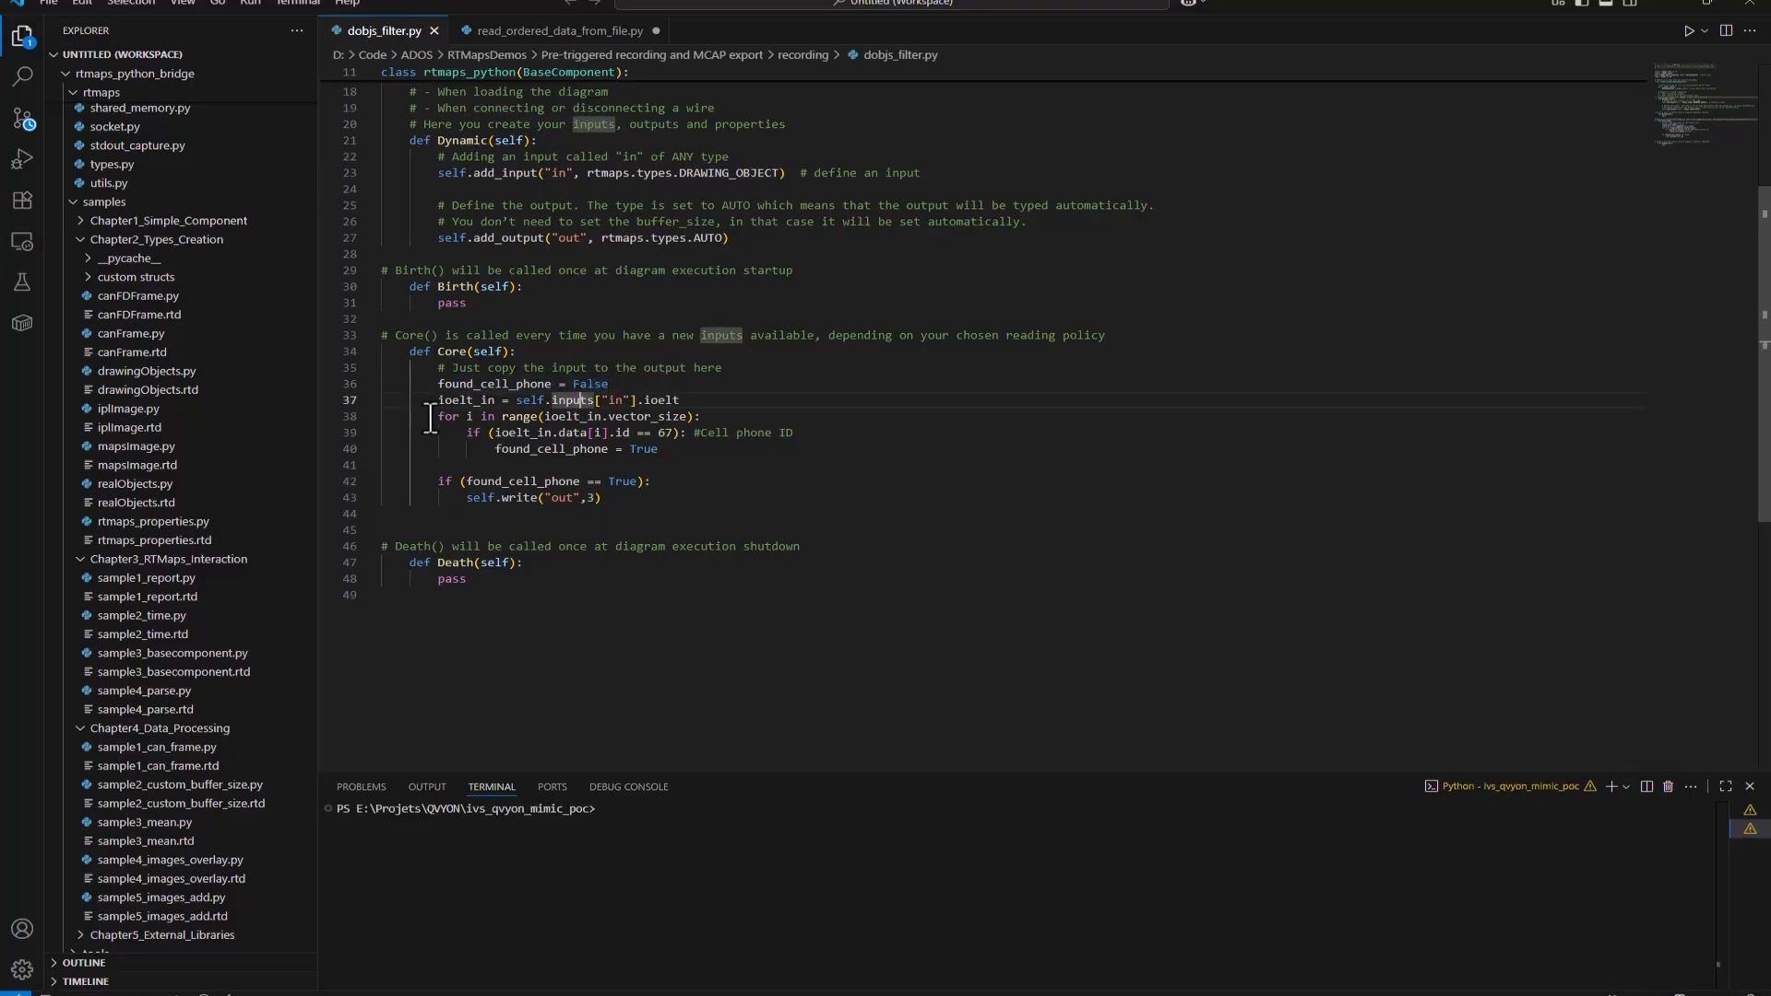
drag(745, 428, 739, 428)
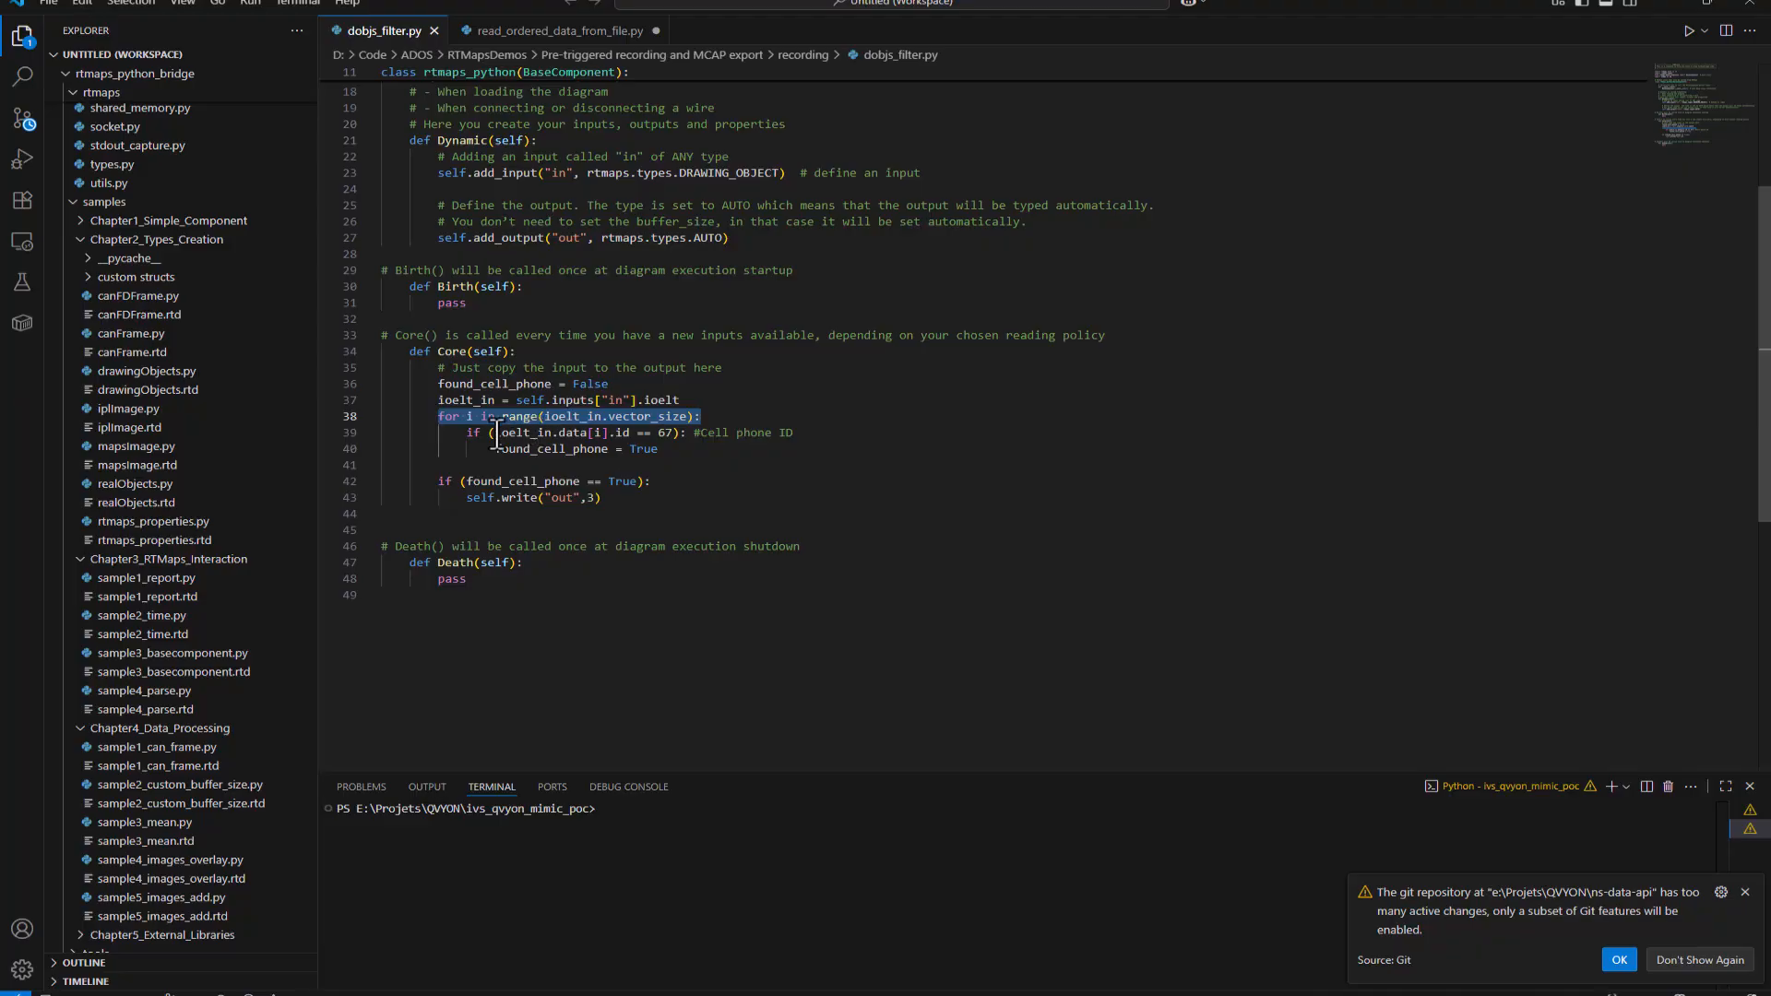
drag(496, 433, 678, 433)
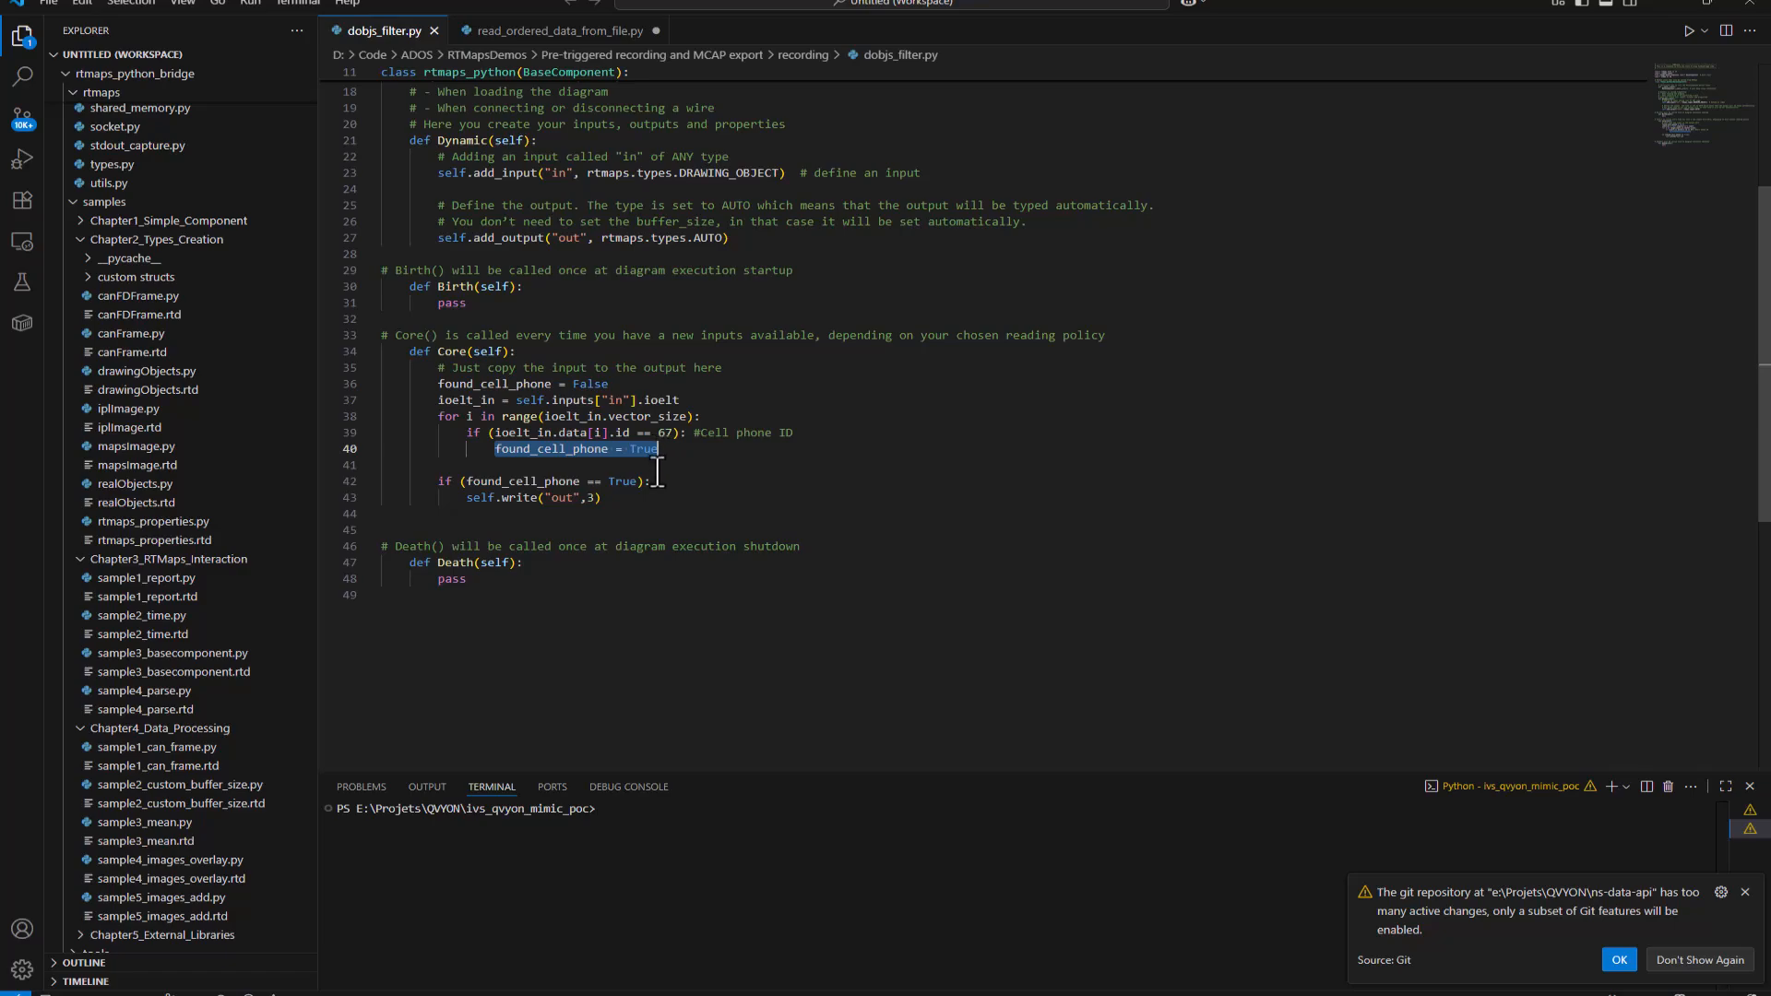
drag(440, 482, 474, 482)
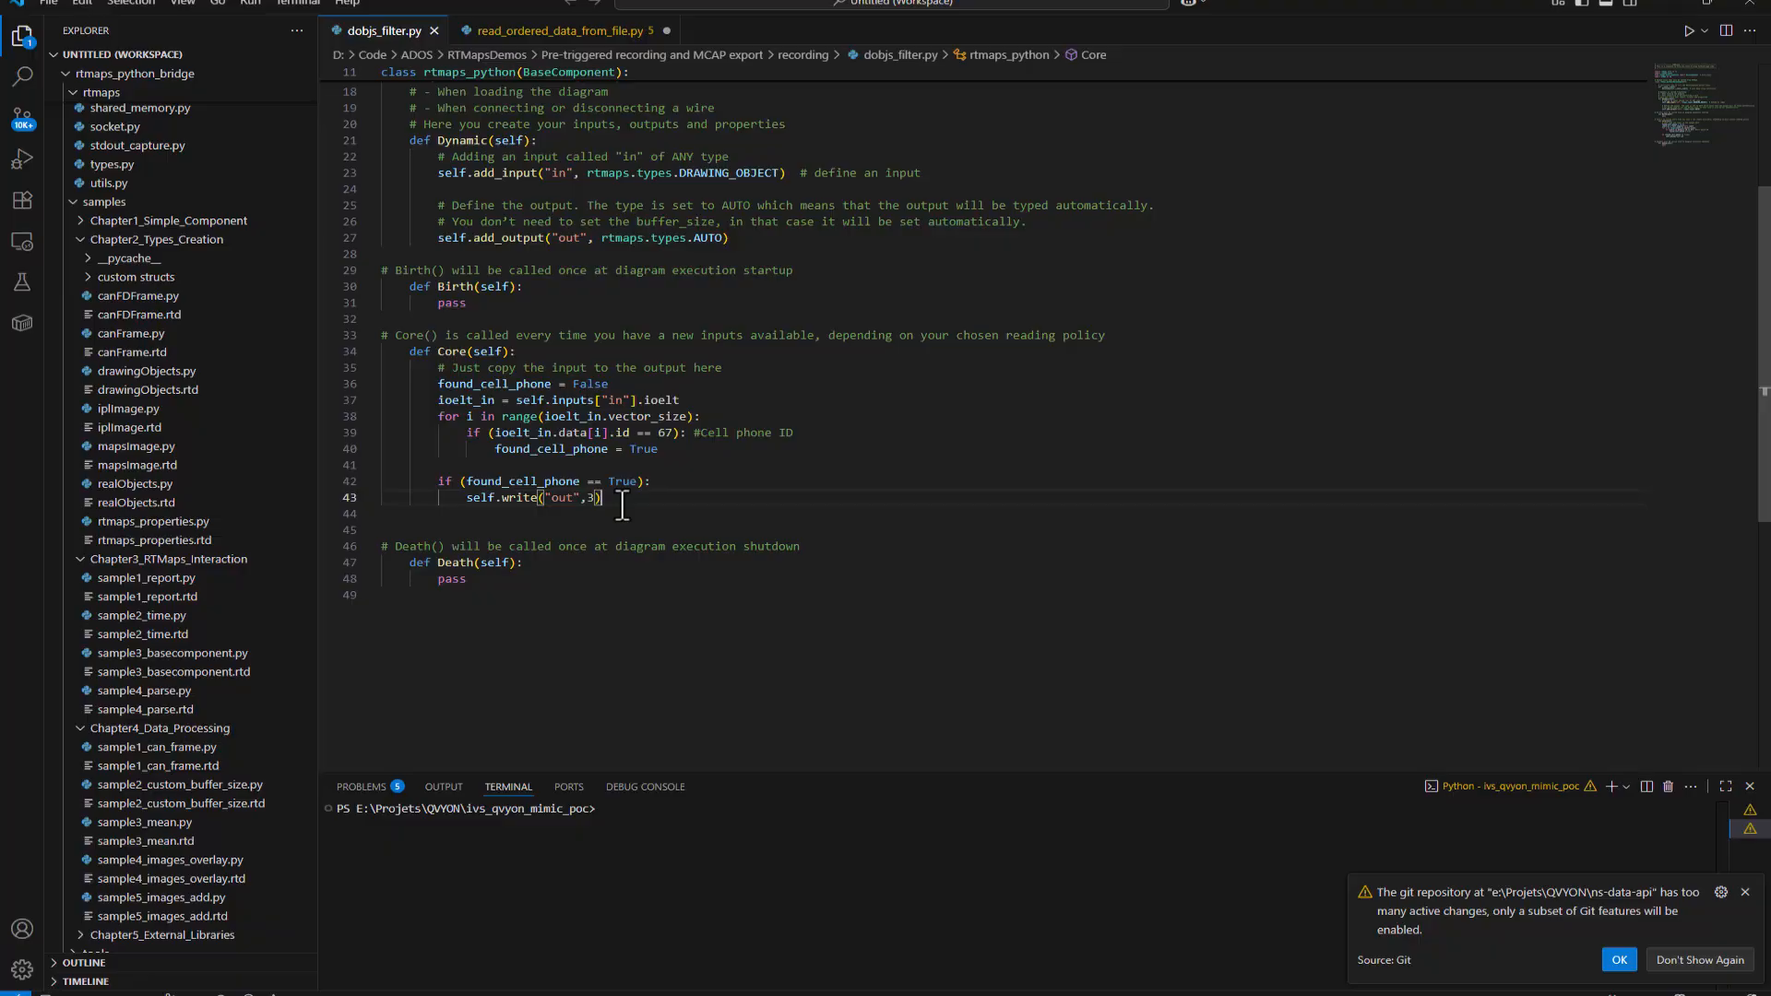
Switch back to RTMaps and connect OpenCV_Yolo_1's Bounding boxes output to the PythonBridge input
key(alt+Tab)
scroll(734, 297, up, 5)
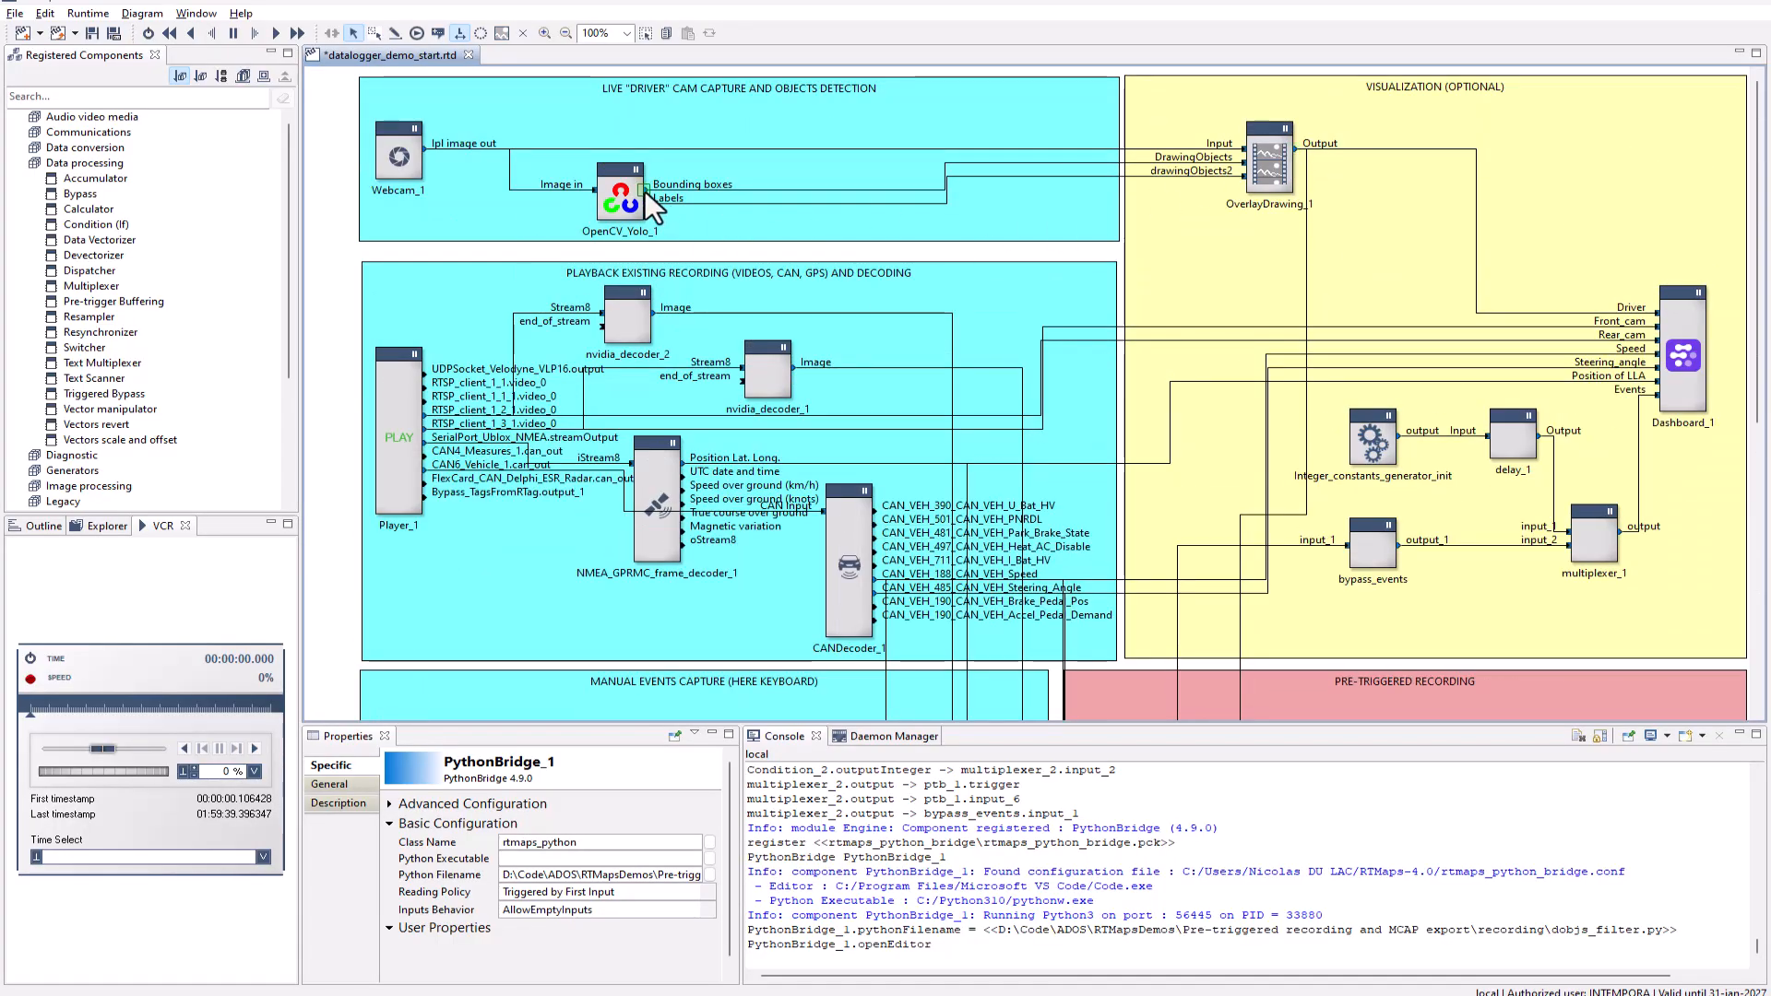
drag(646, 186, 782, 669)
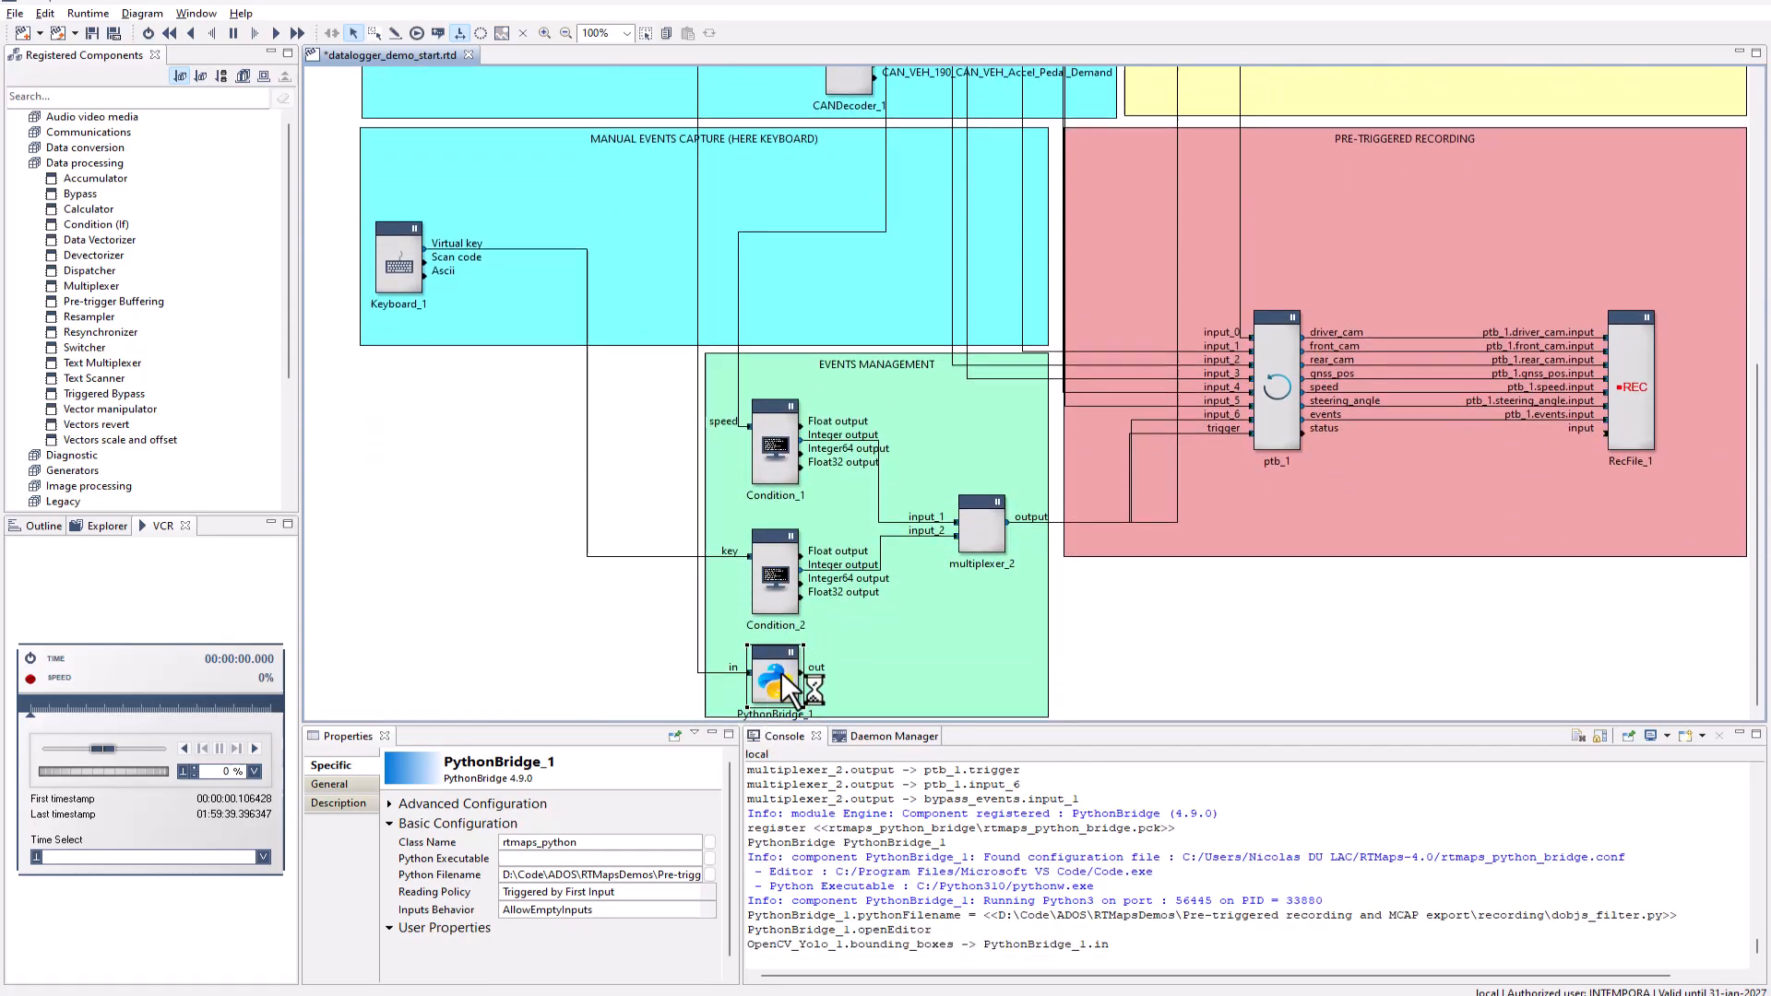
Set multiplexer_2's number of input channels to 3 and connect the PythonBridge output to input_3
click(1001, 553)
drag(556, 803, 484, 793)
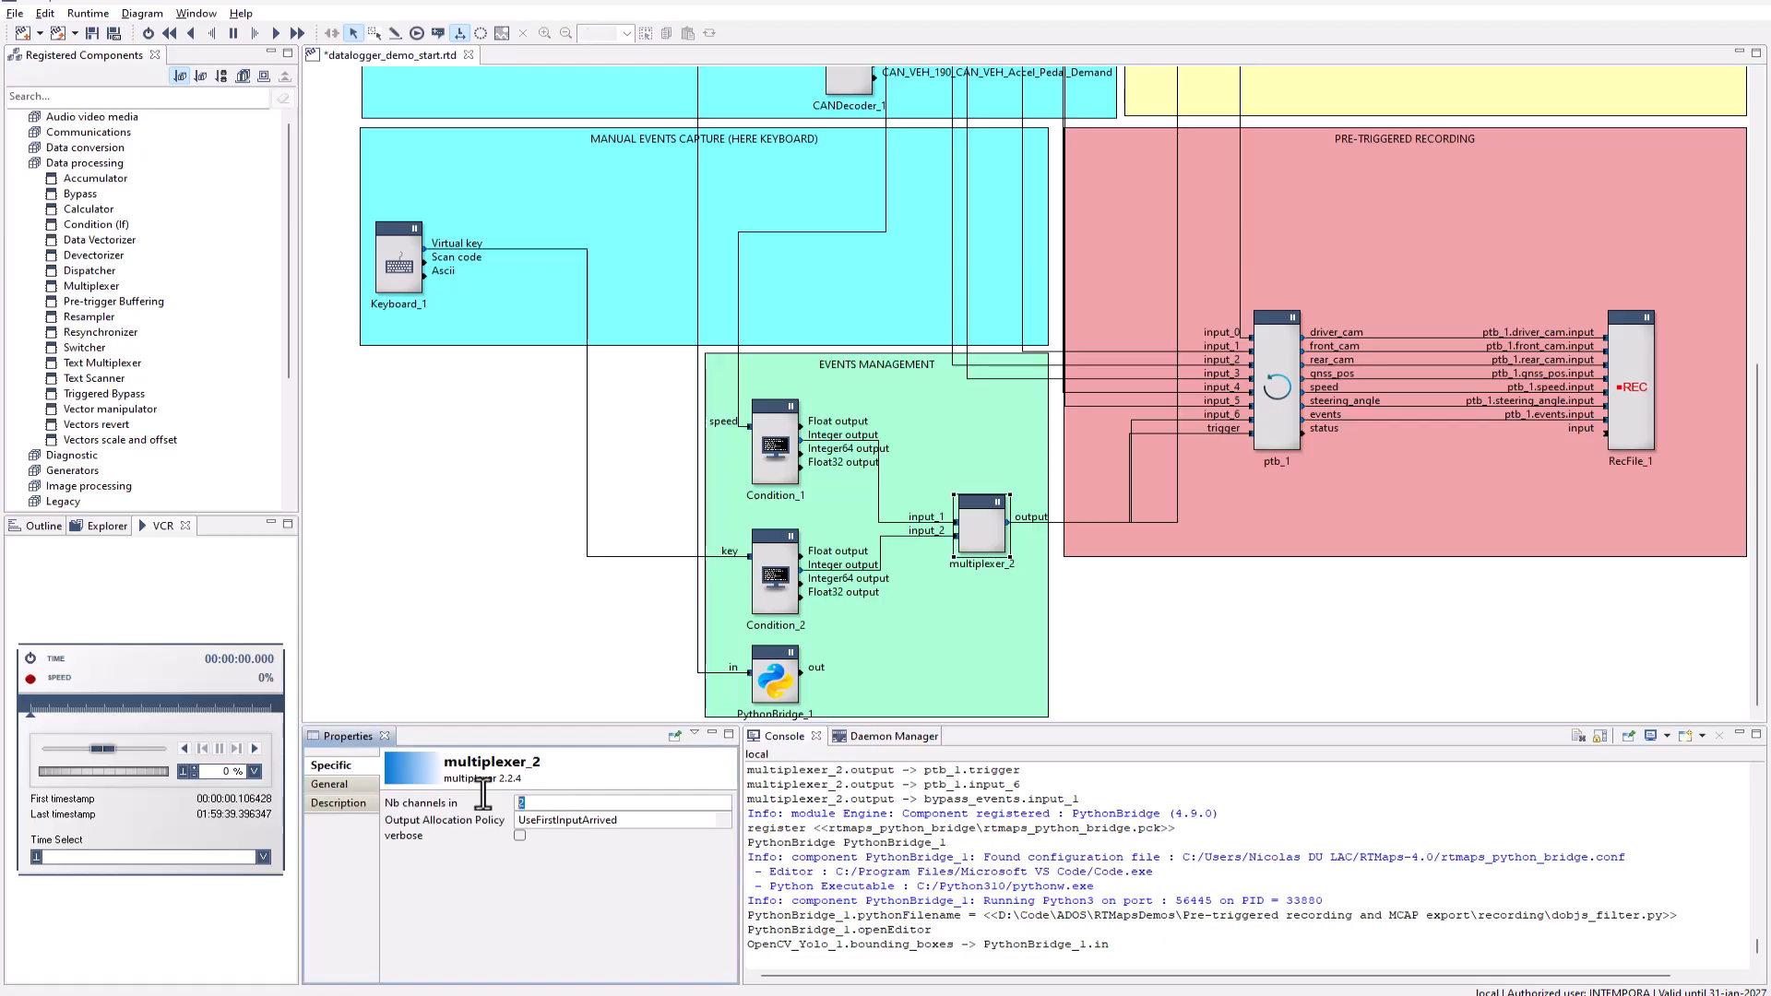
text(3)
key(Return)
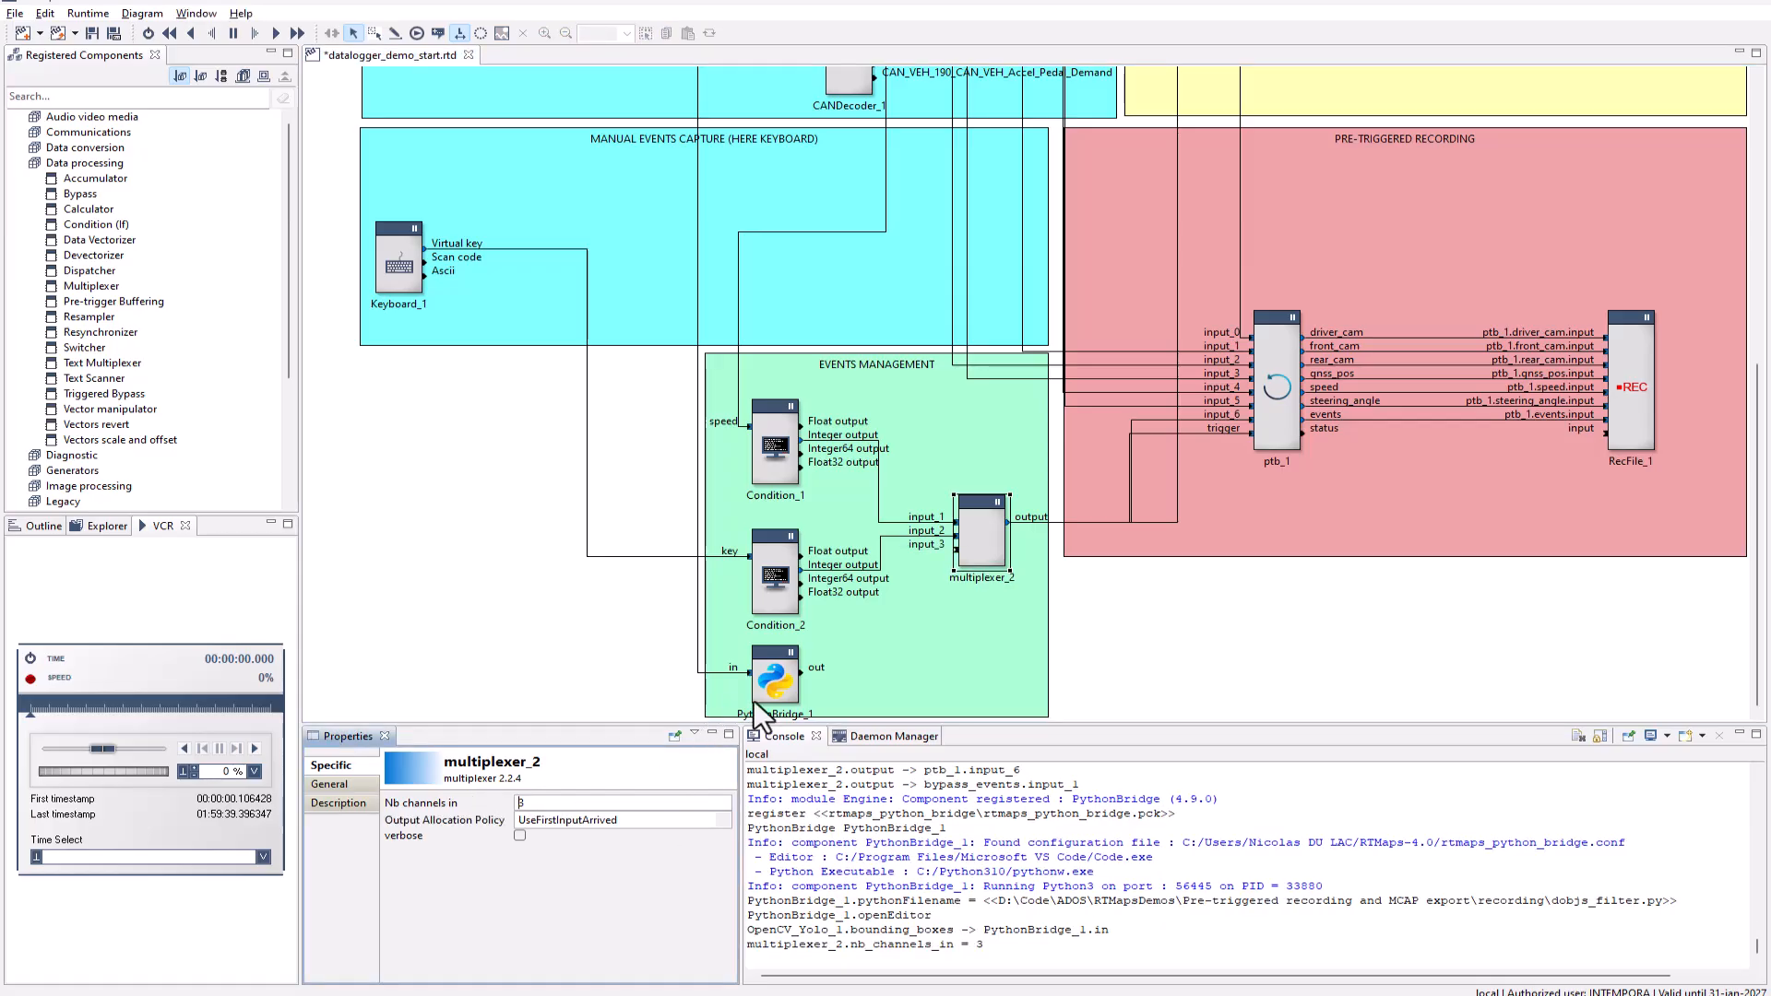
drag(799, 675, 955, 545)
click(1233, 655)
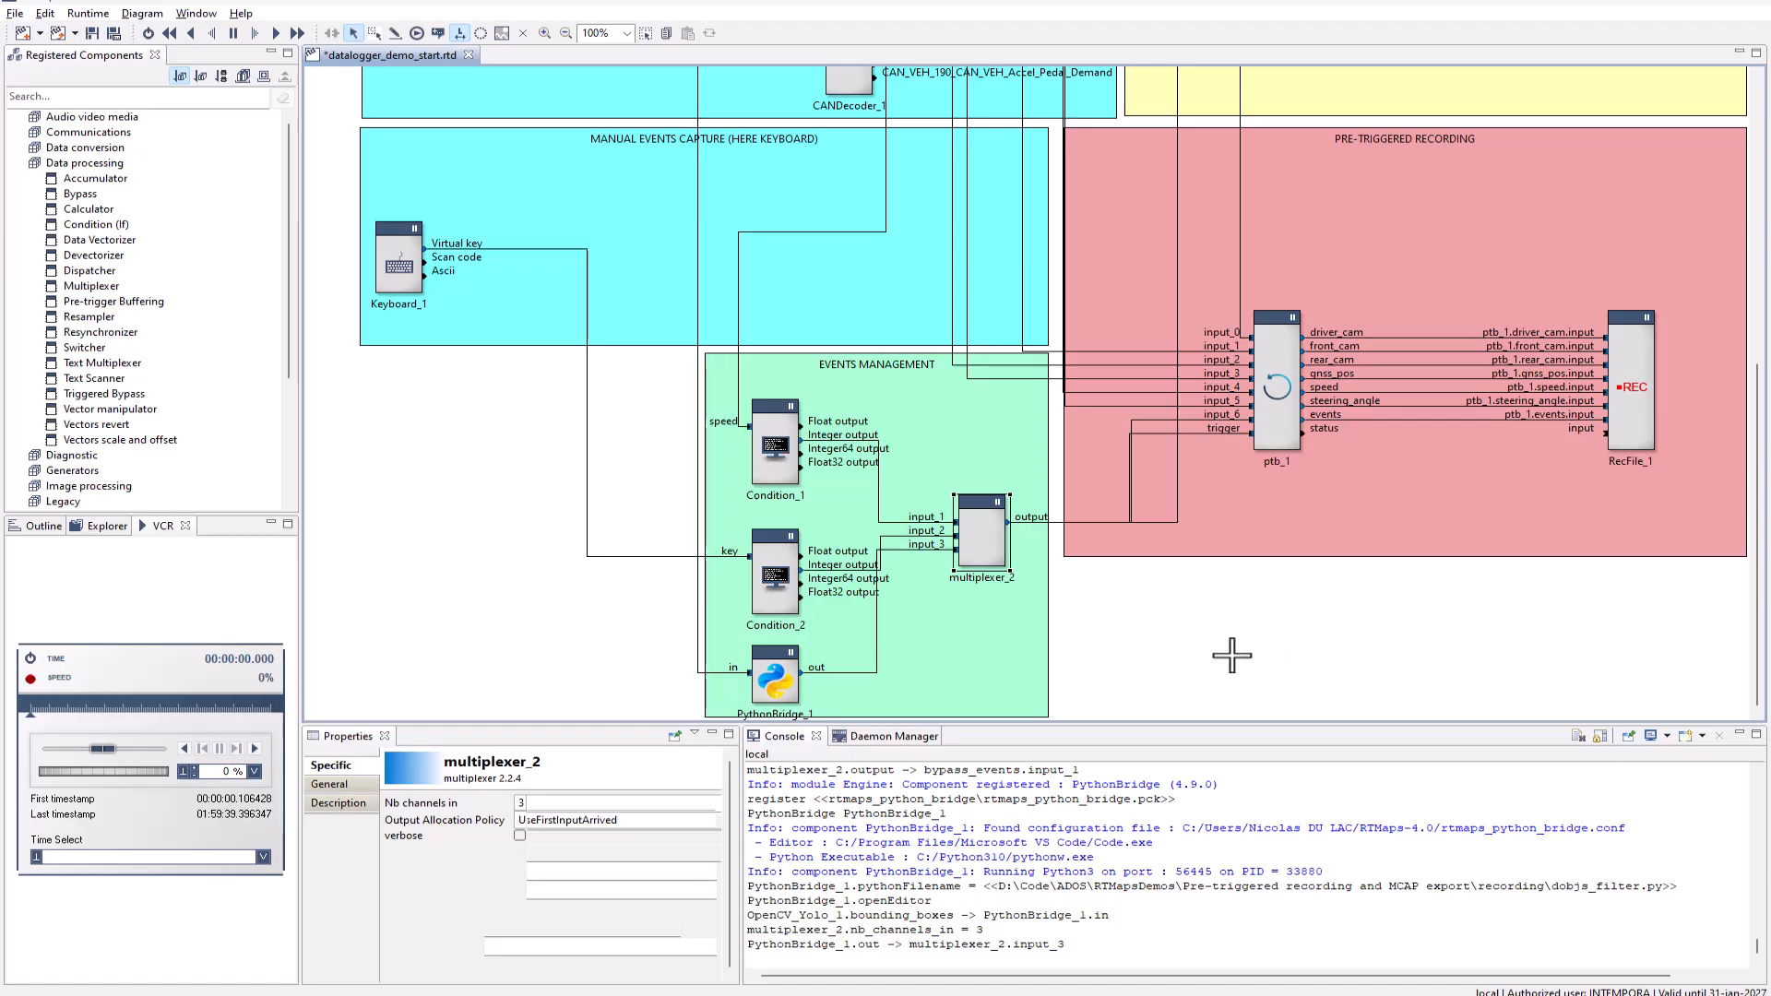
Run the diagram, watch the events on the live dashboard, and shut the diagram down
key(F5)
key(alt+Tab)
key(alt+Tab)
key(alt+Tab)
key(alt+Tab)
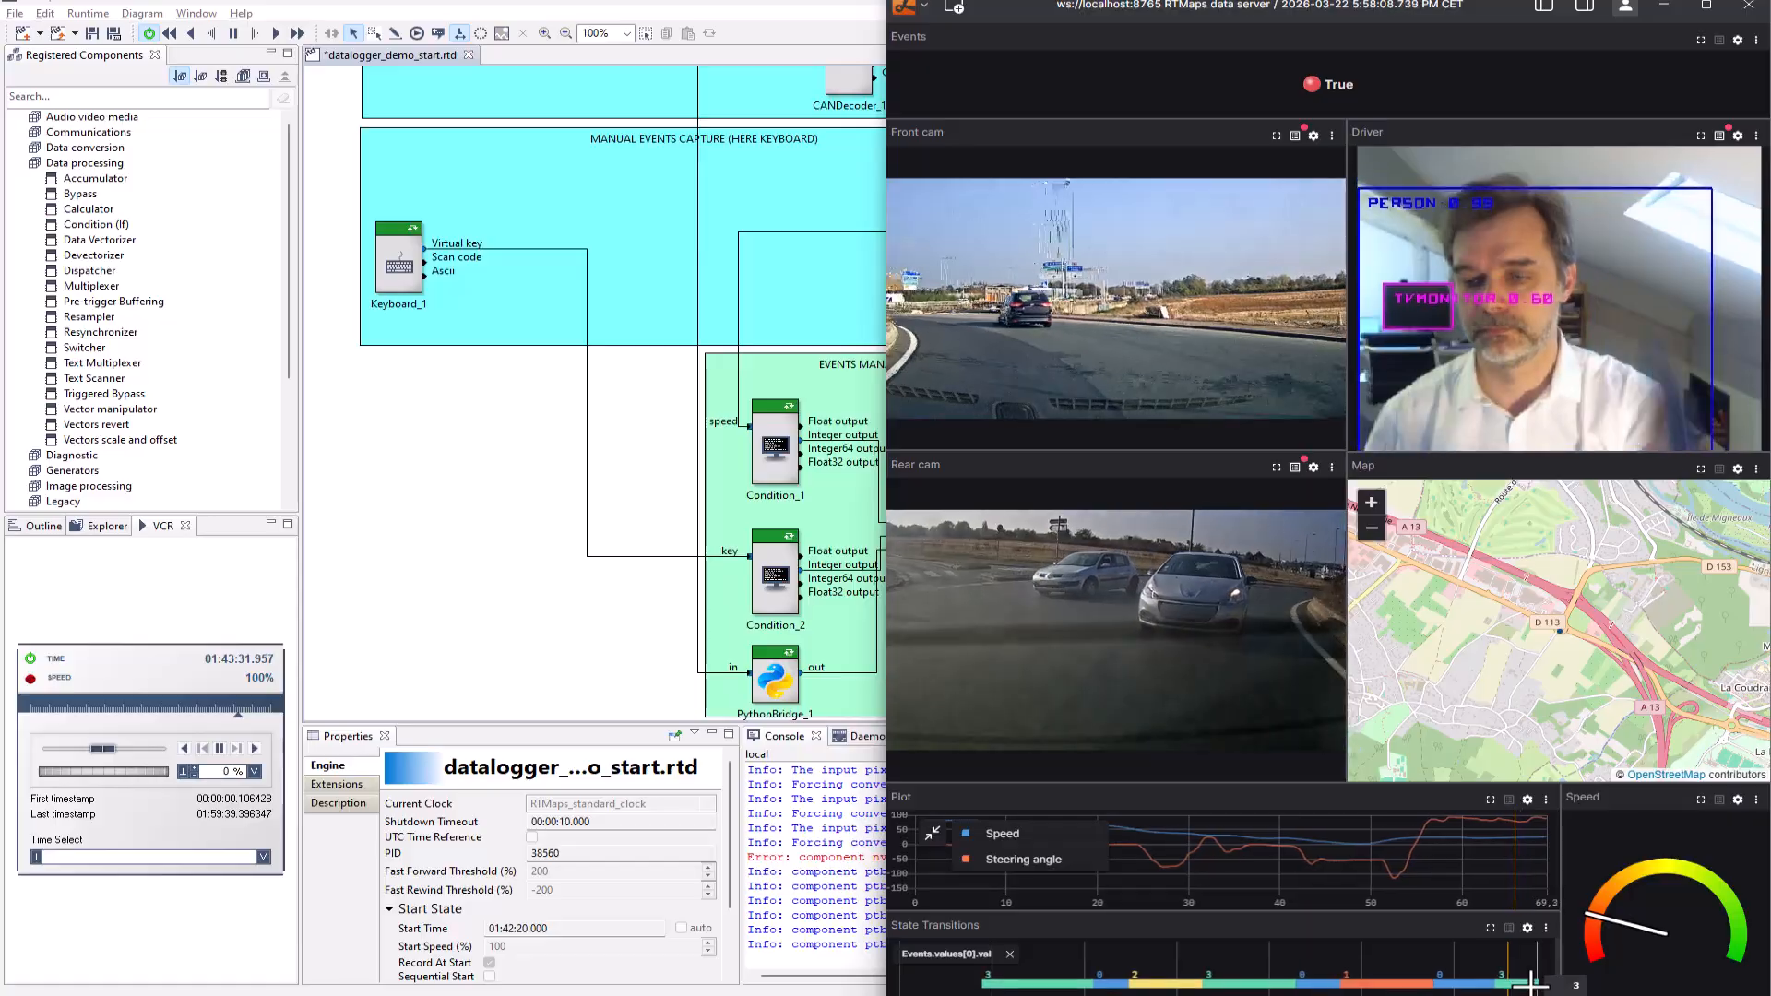
click(147, 34)
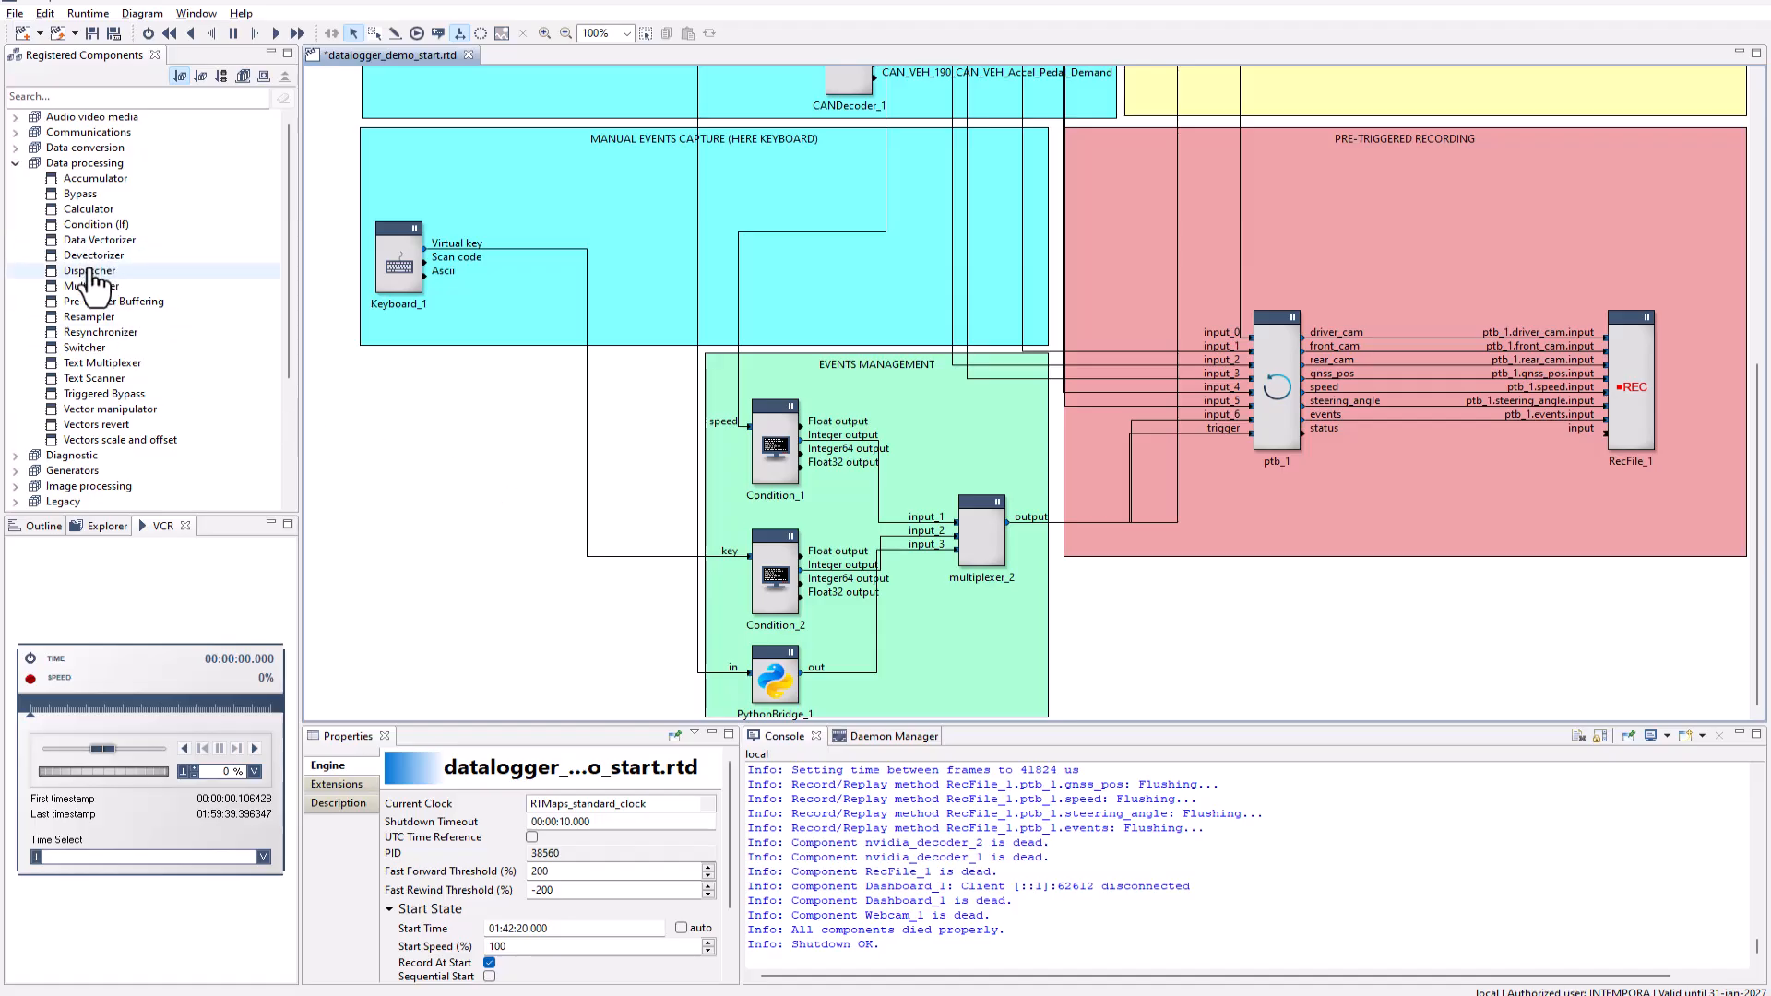
Add a Condition (If) below RecFile_1 with condition status >=0 that parses RecFile_1.Split when true
click(75, 224)
drag(74, 226, 1471, 530)
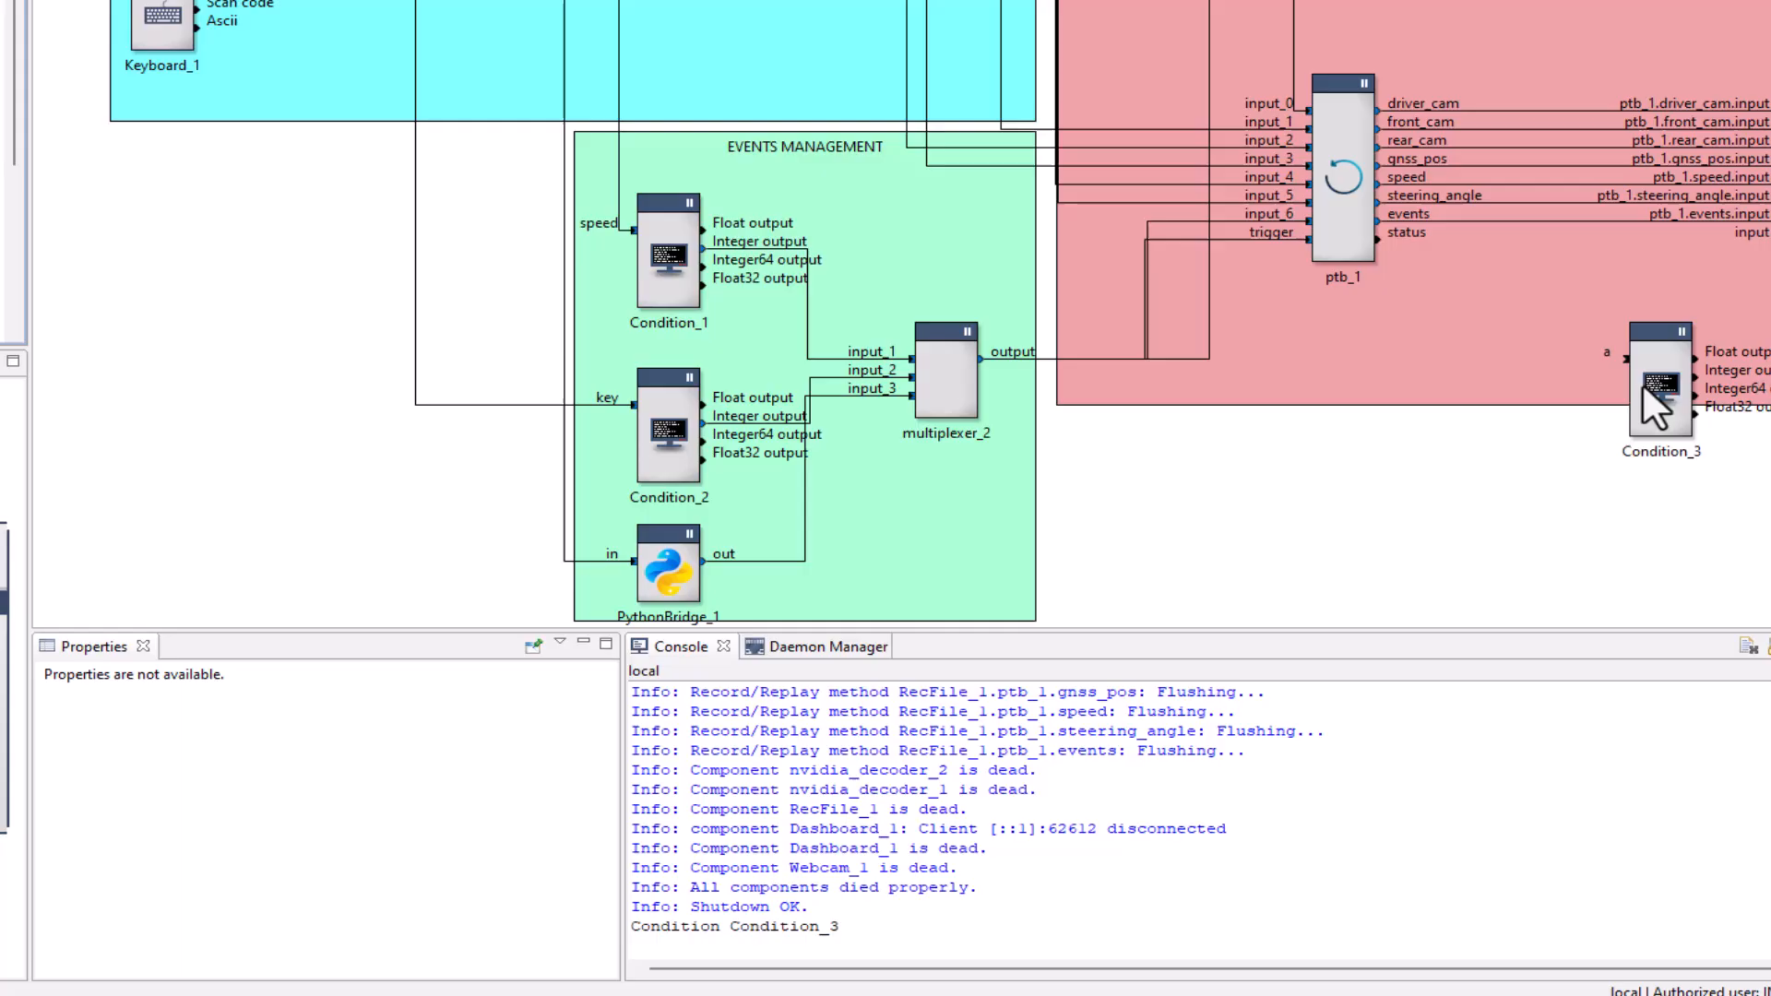
drag(1642, 382, 1661, 364)
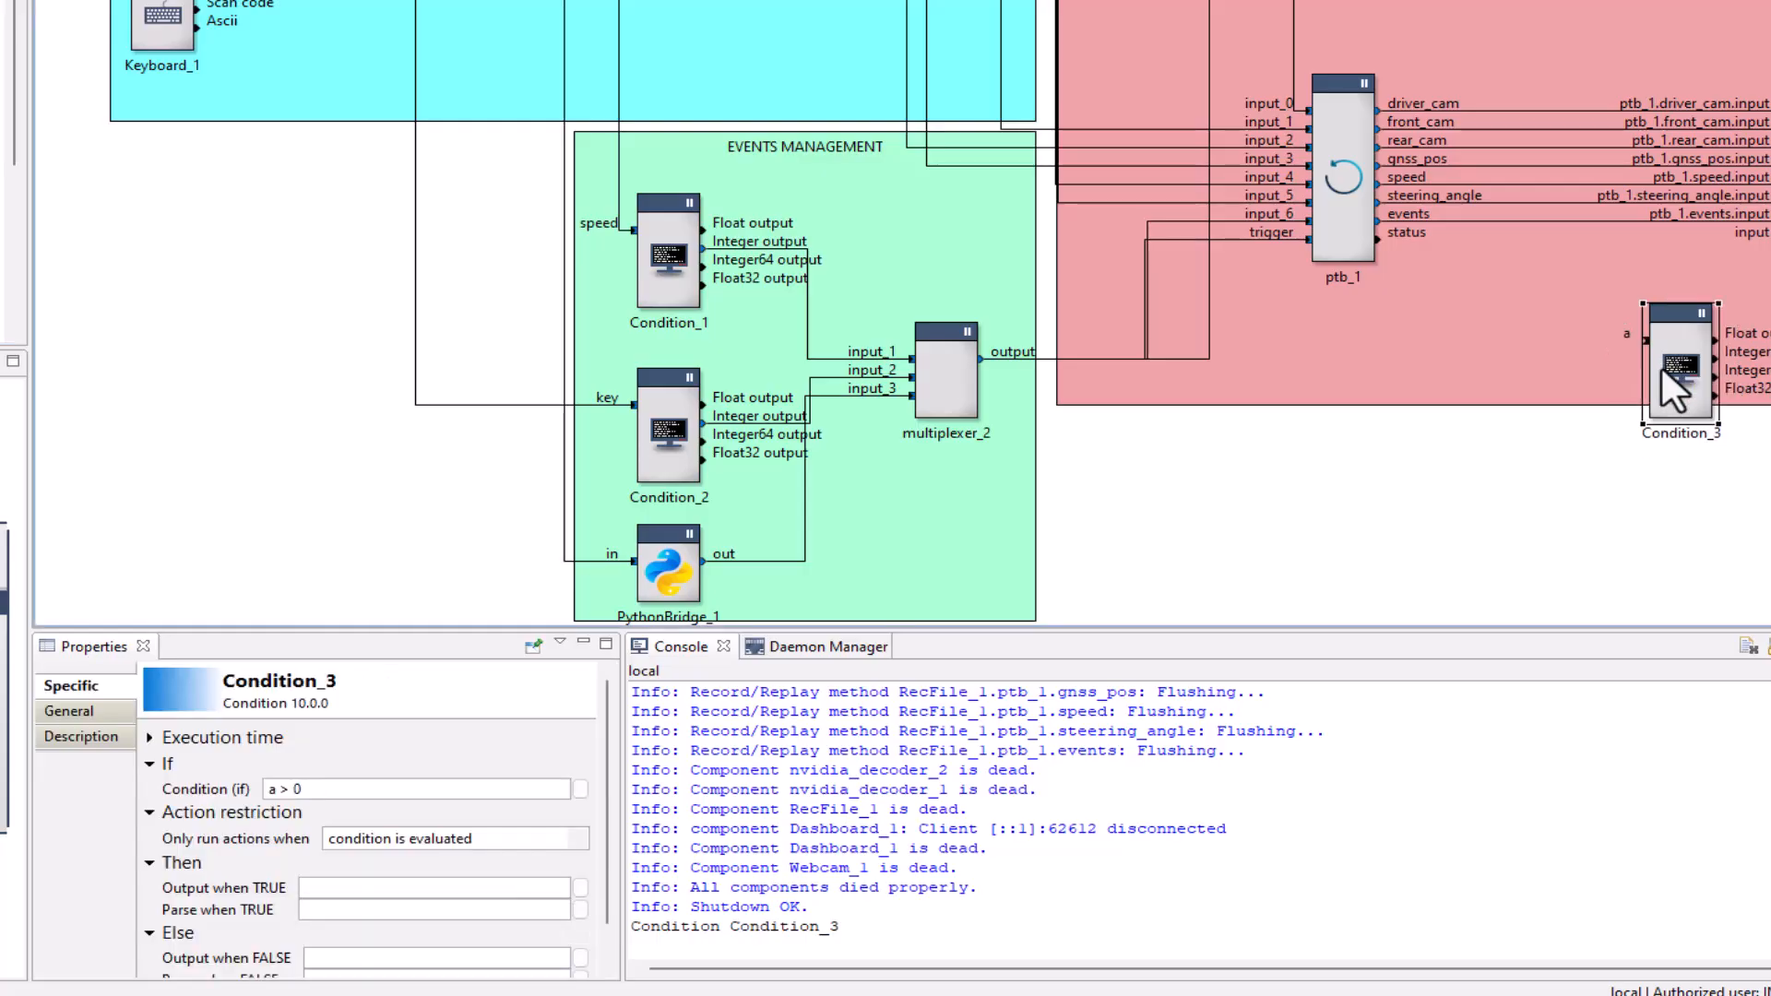
click(319, 791)
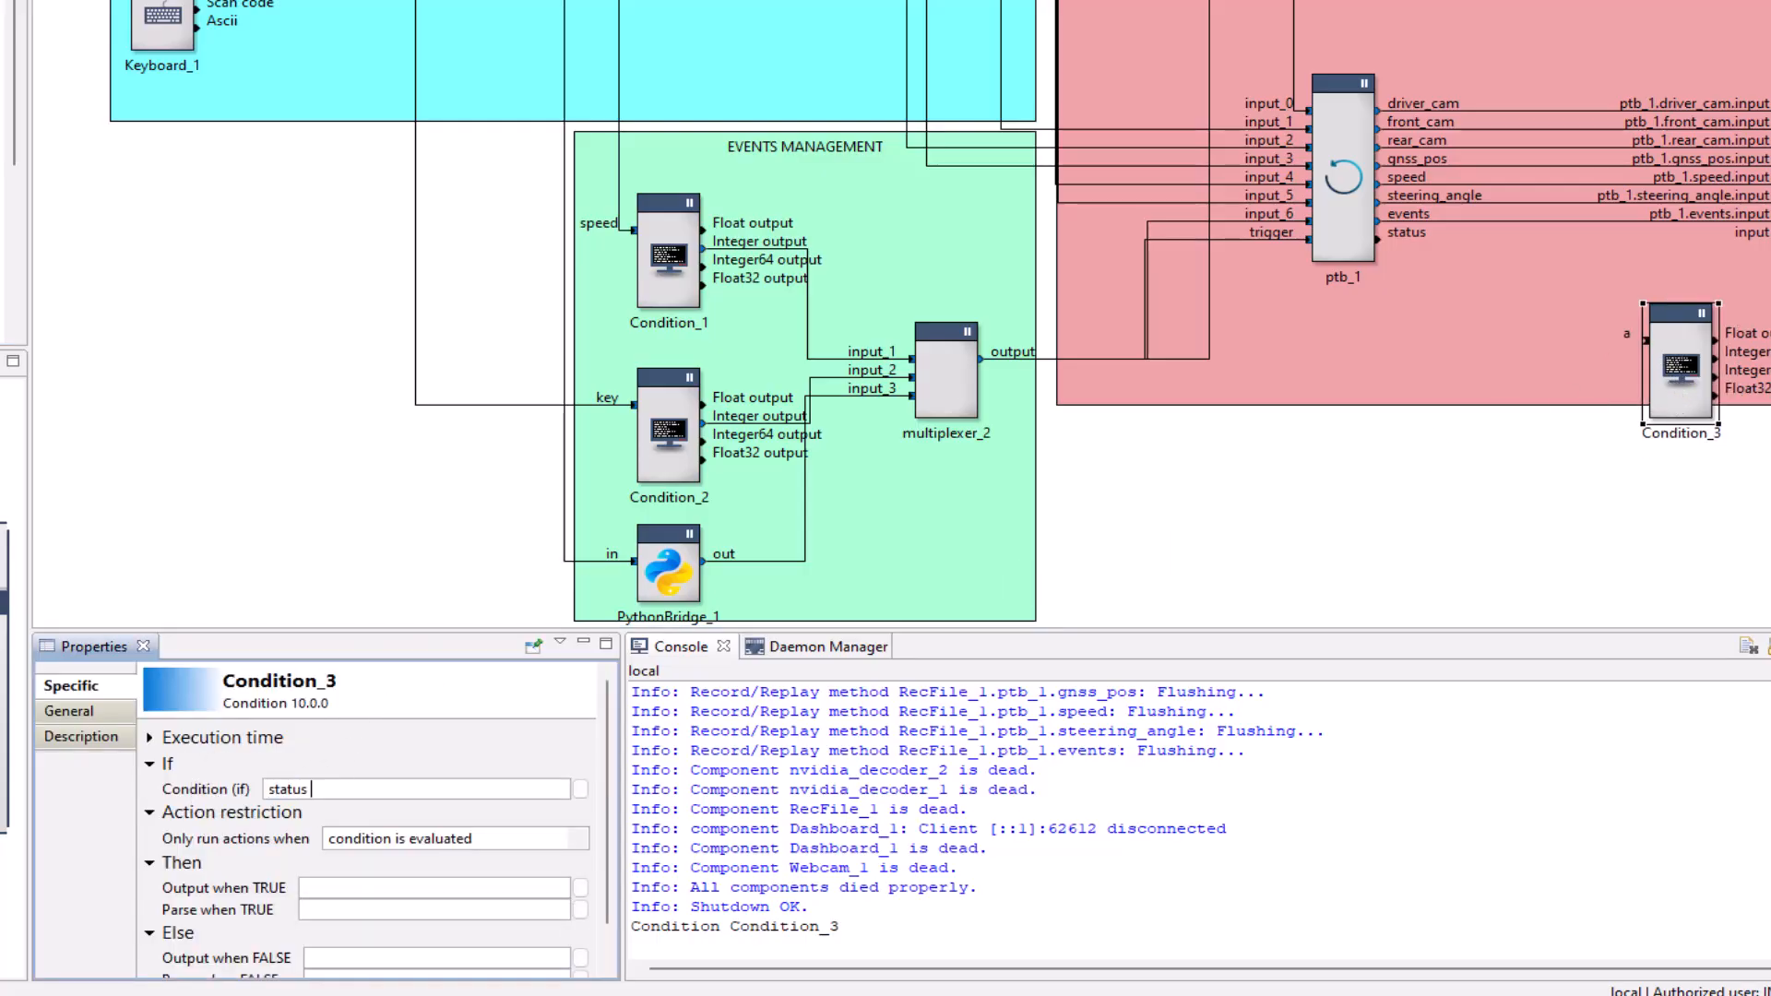
key(Return)
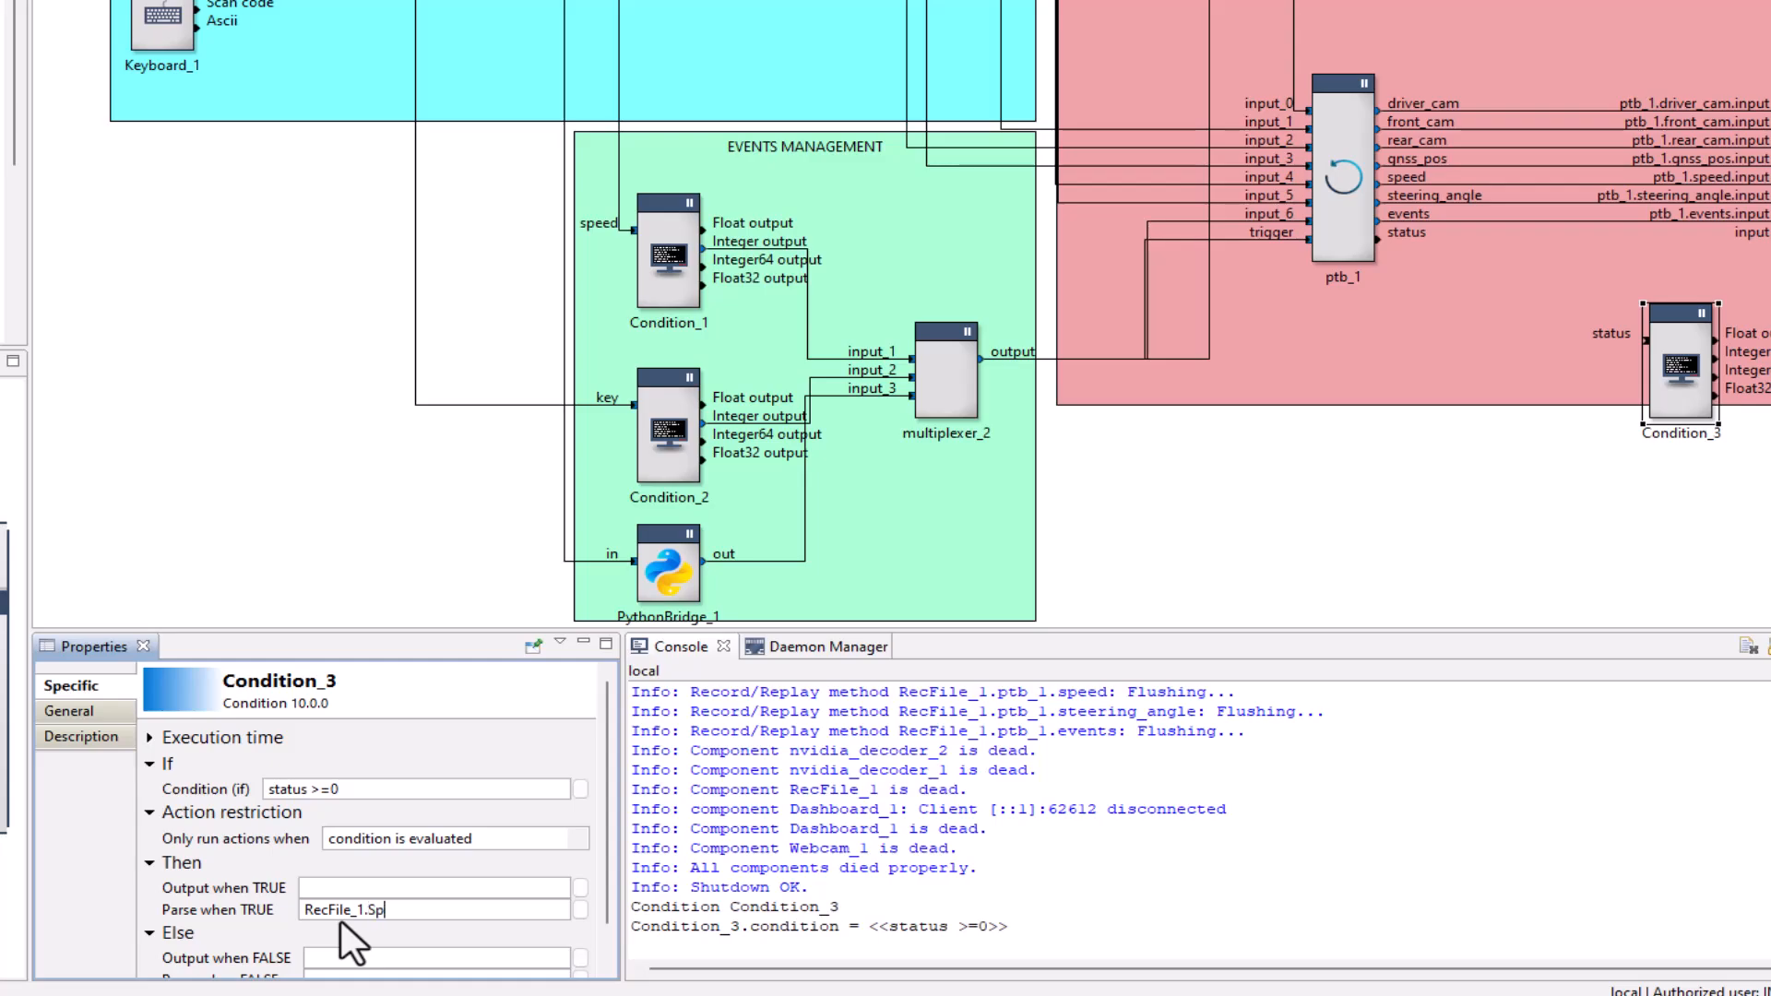
key(Return)
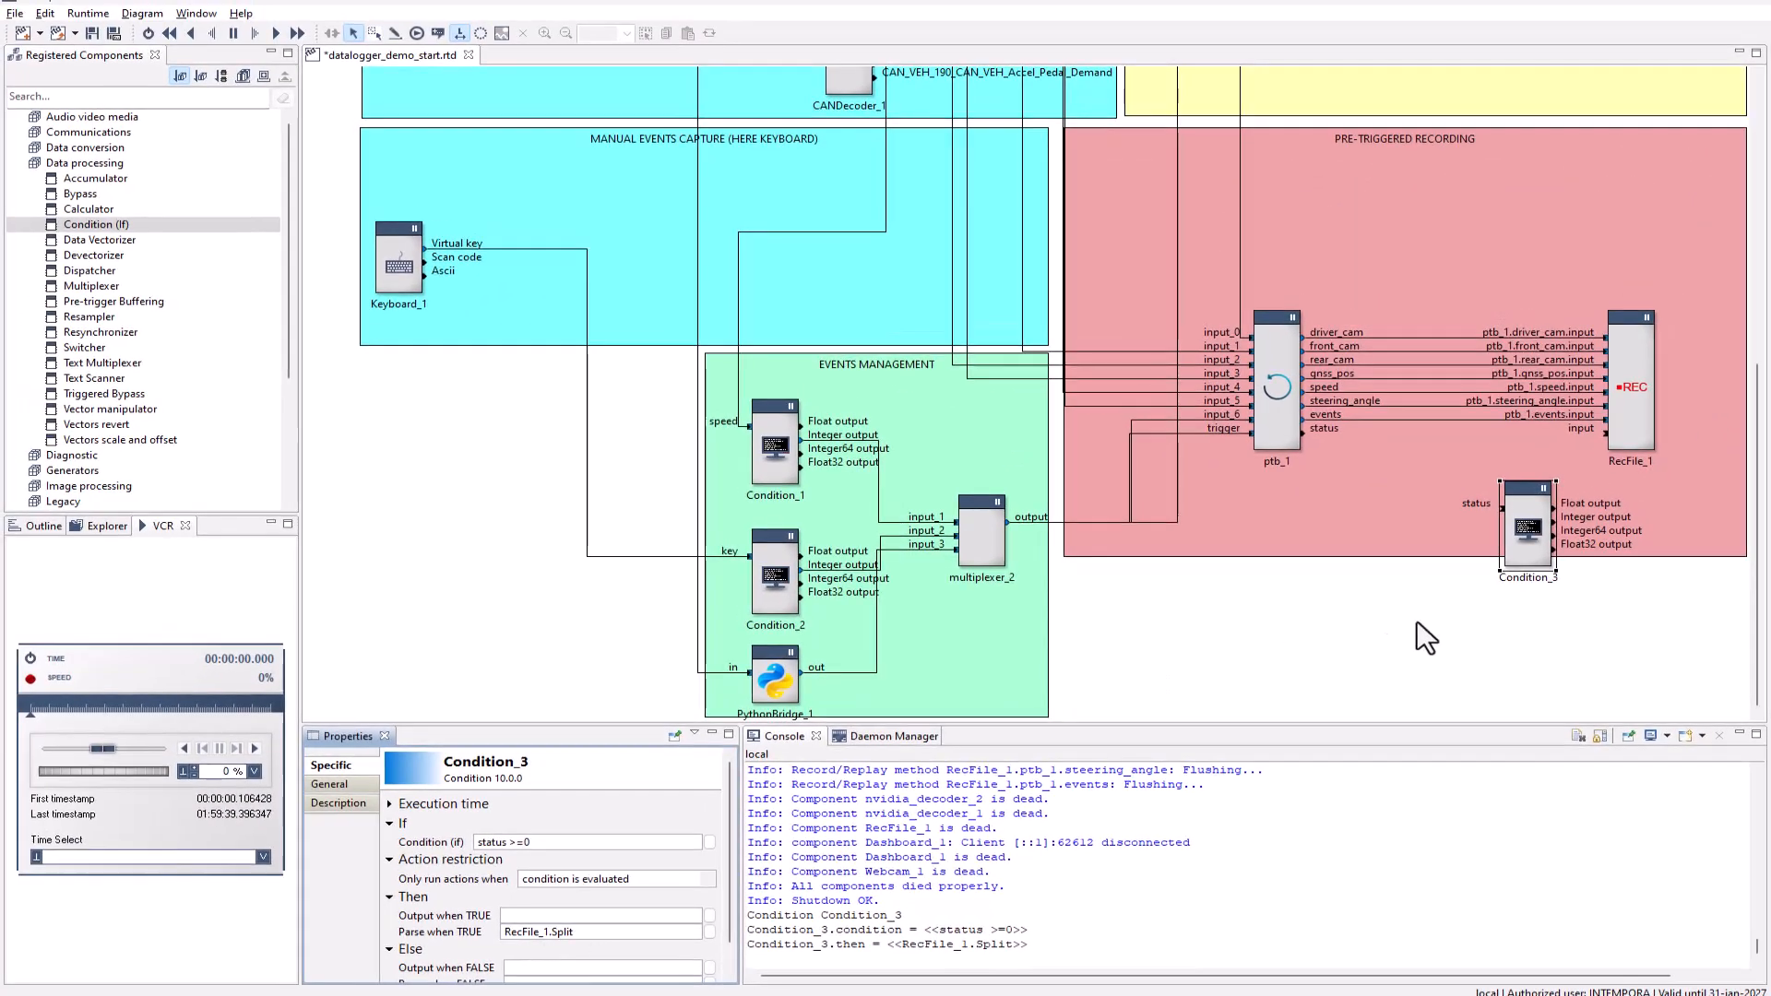
right_click(1627, 418)
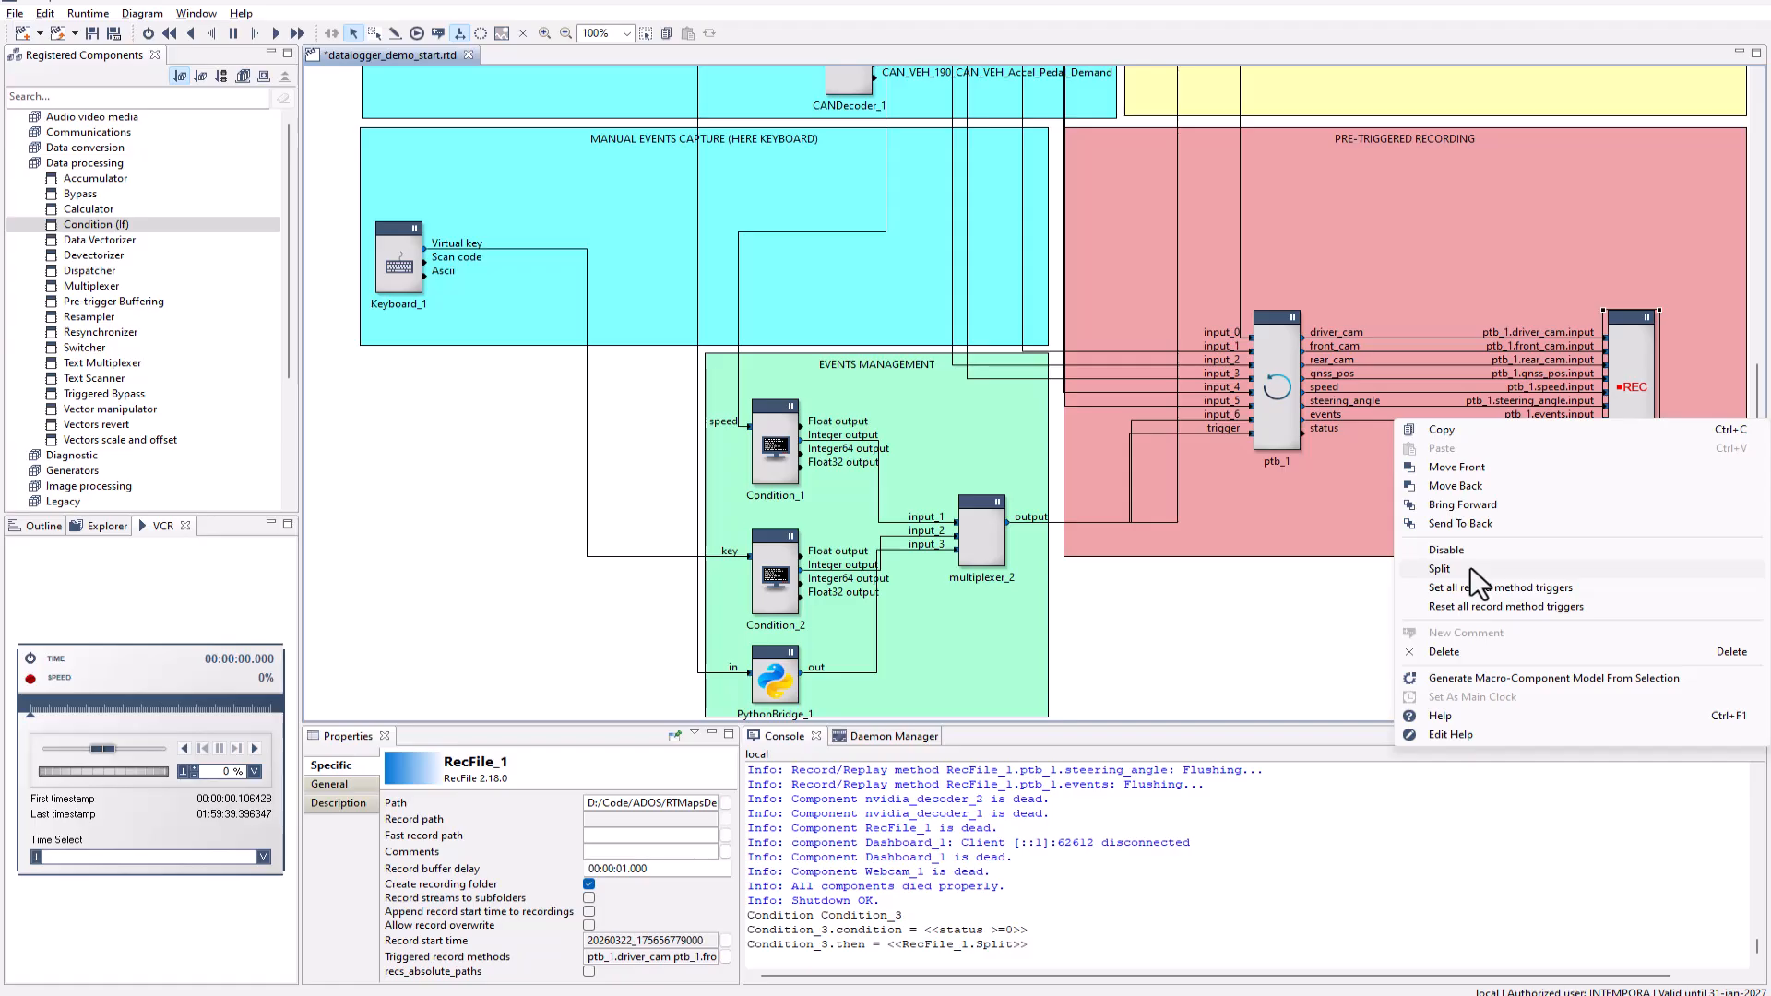
click(1286, 537)
Add a Delay component beside the new condition and connect ptb_1's status output to its input
scroll(69, 429, down, 4)
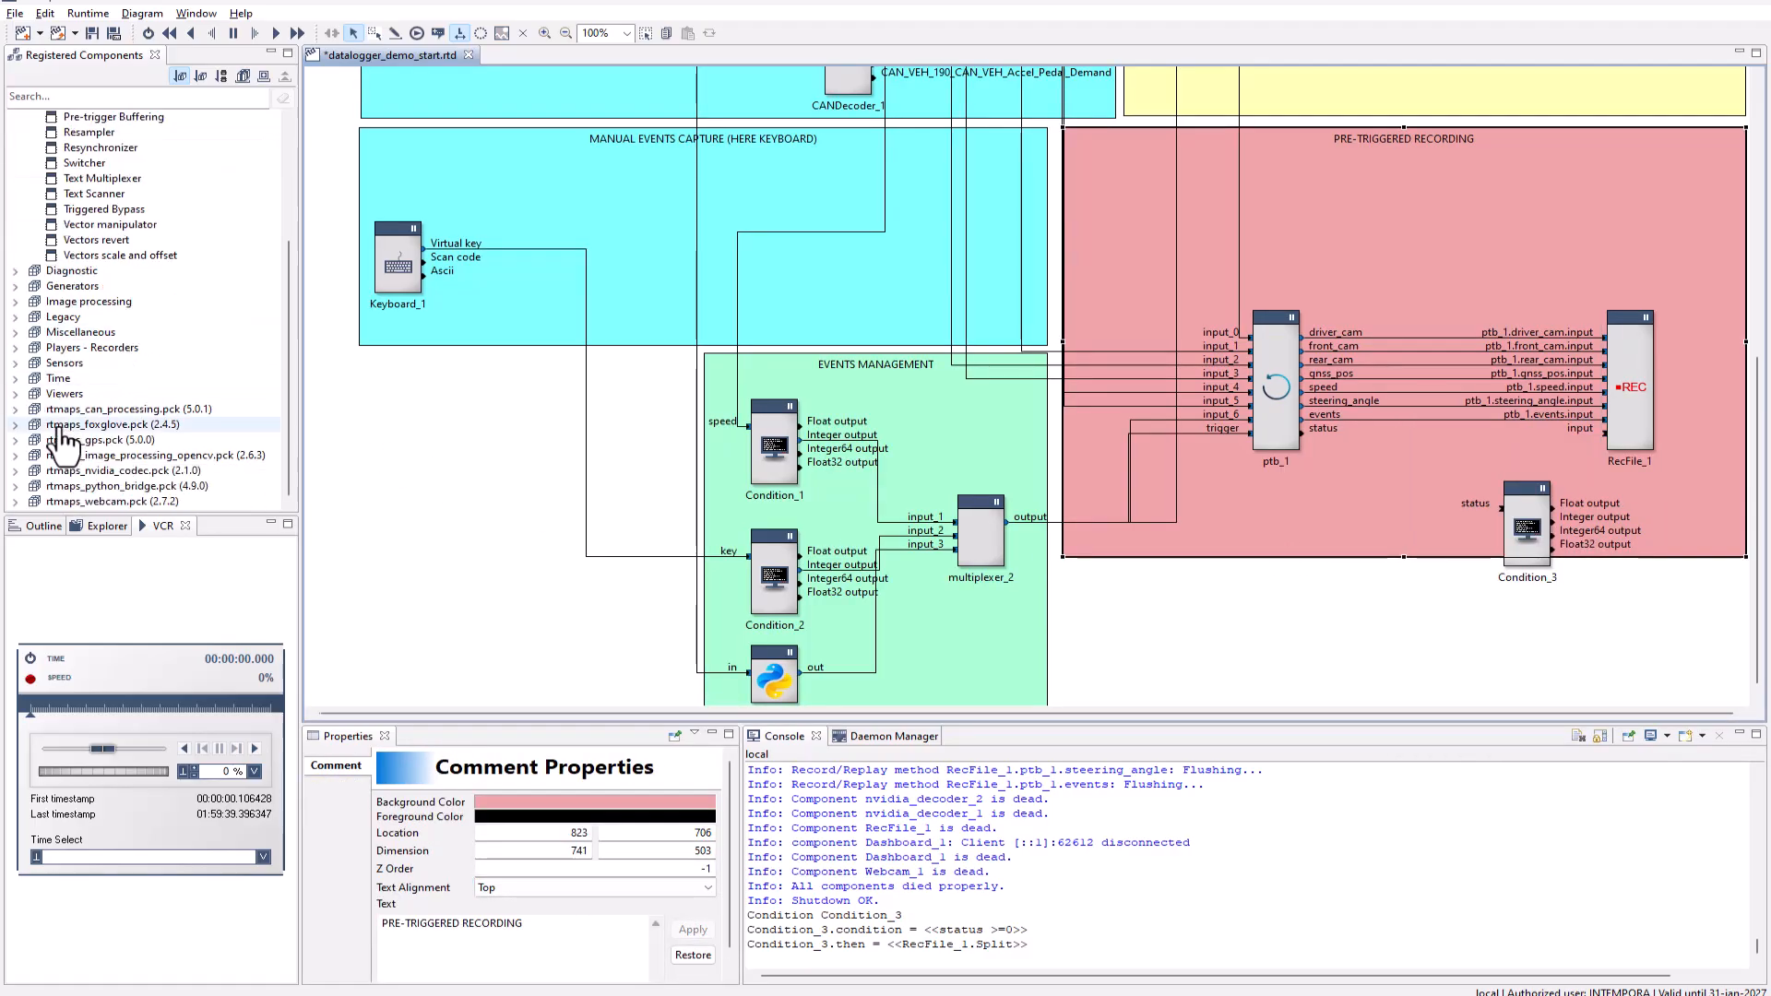
click(16, 378)
drag(77, 409, 1298, 559)
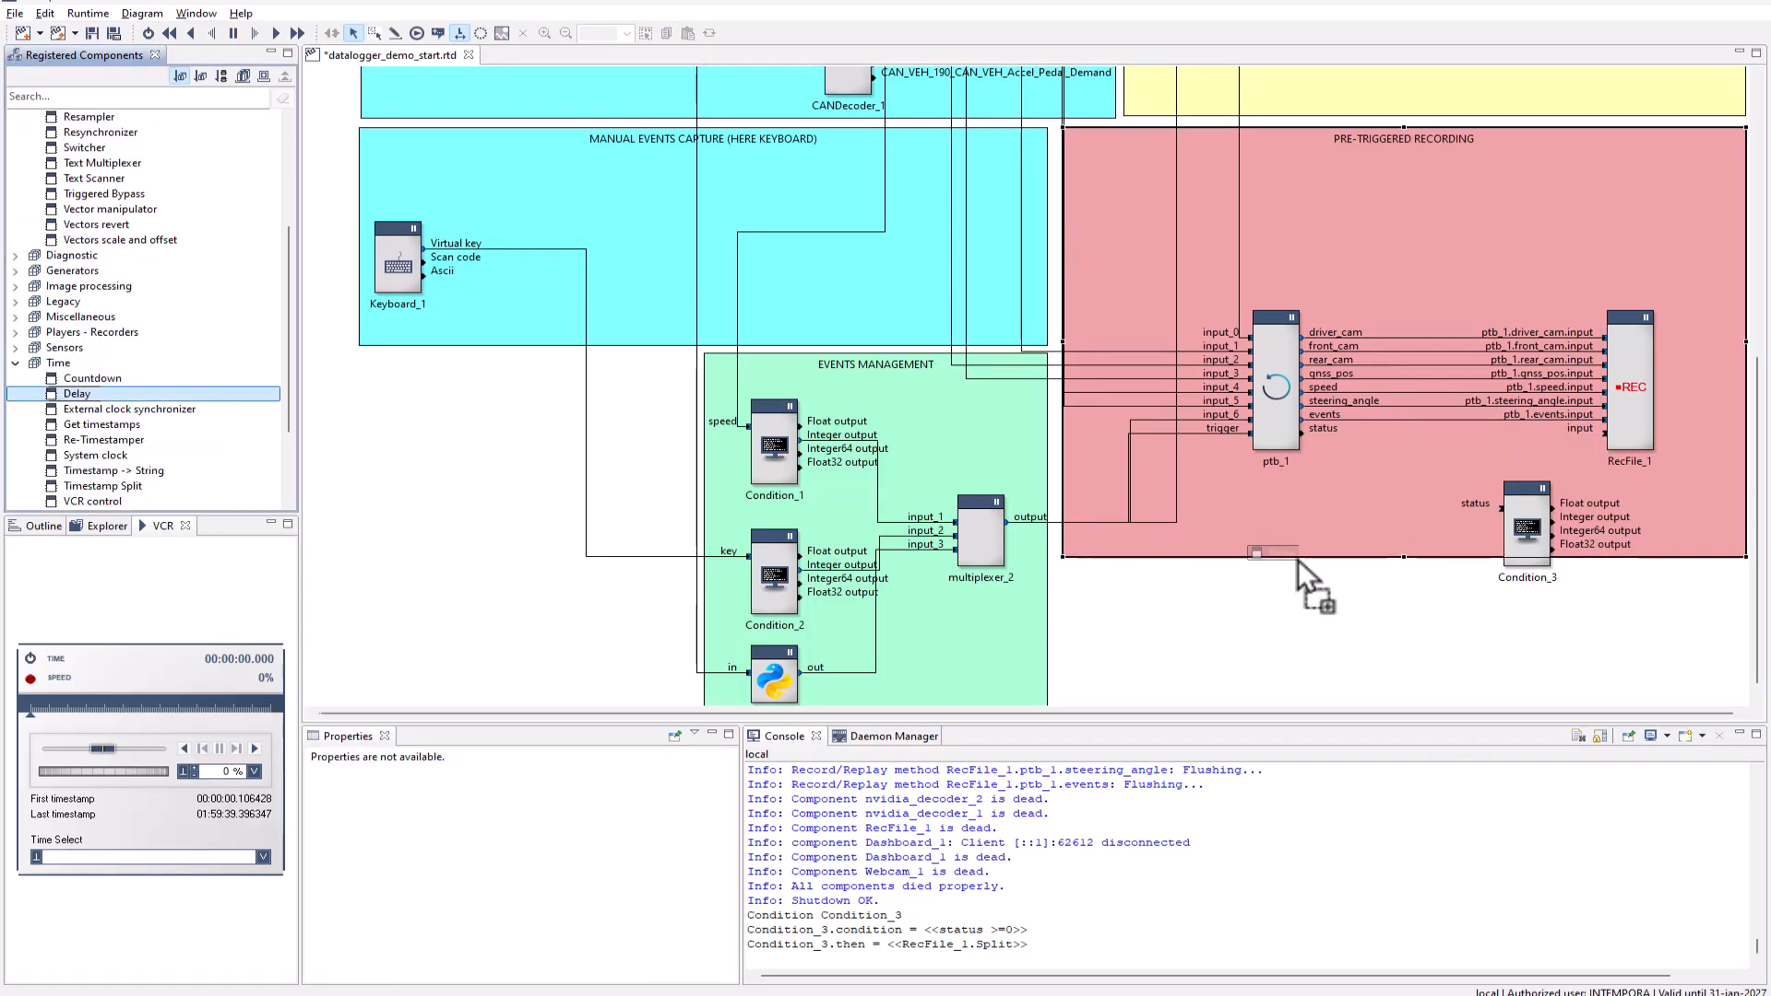
drag(1392, 513, 1386, 511)
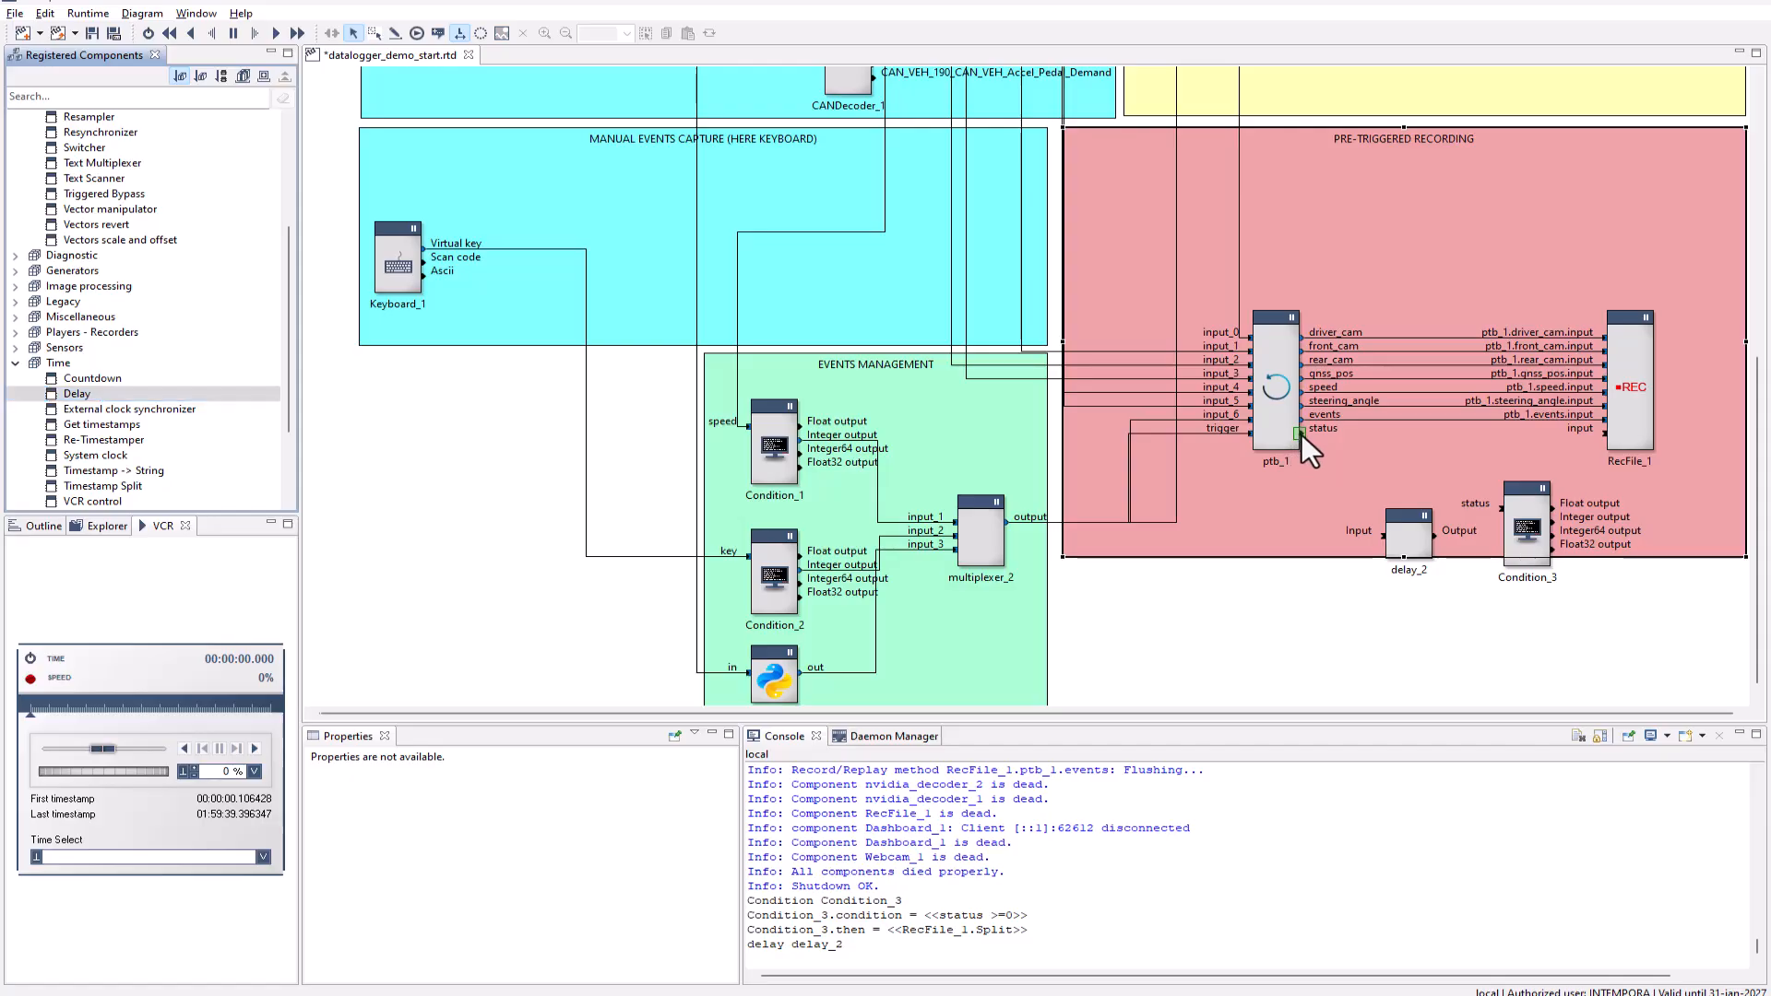
drag(1300, 432, 1412, 540)
Set the new delay to 00:00:01.000 and connect its output to Condition_3's status input
click(1416, 549)
click(521, 804)
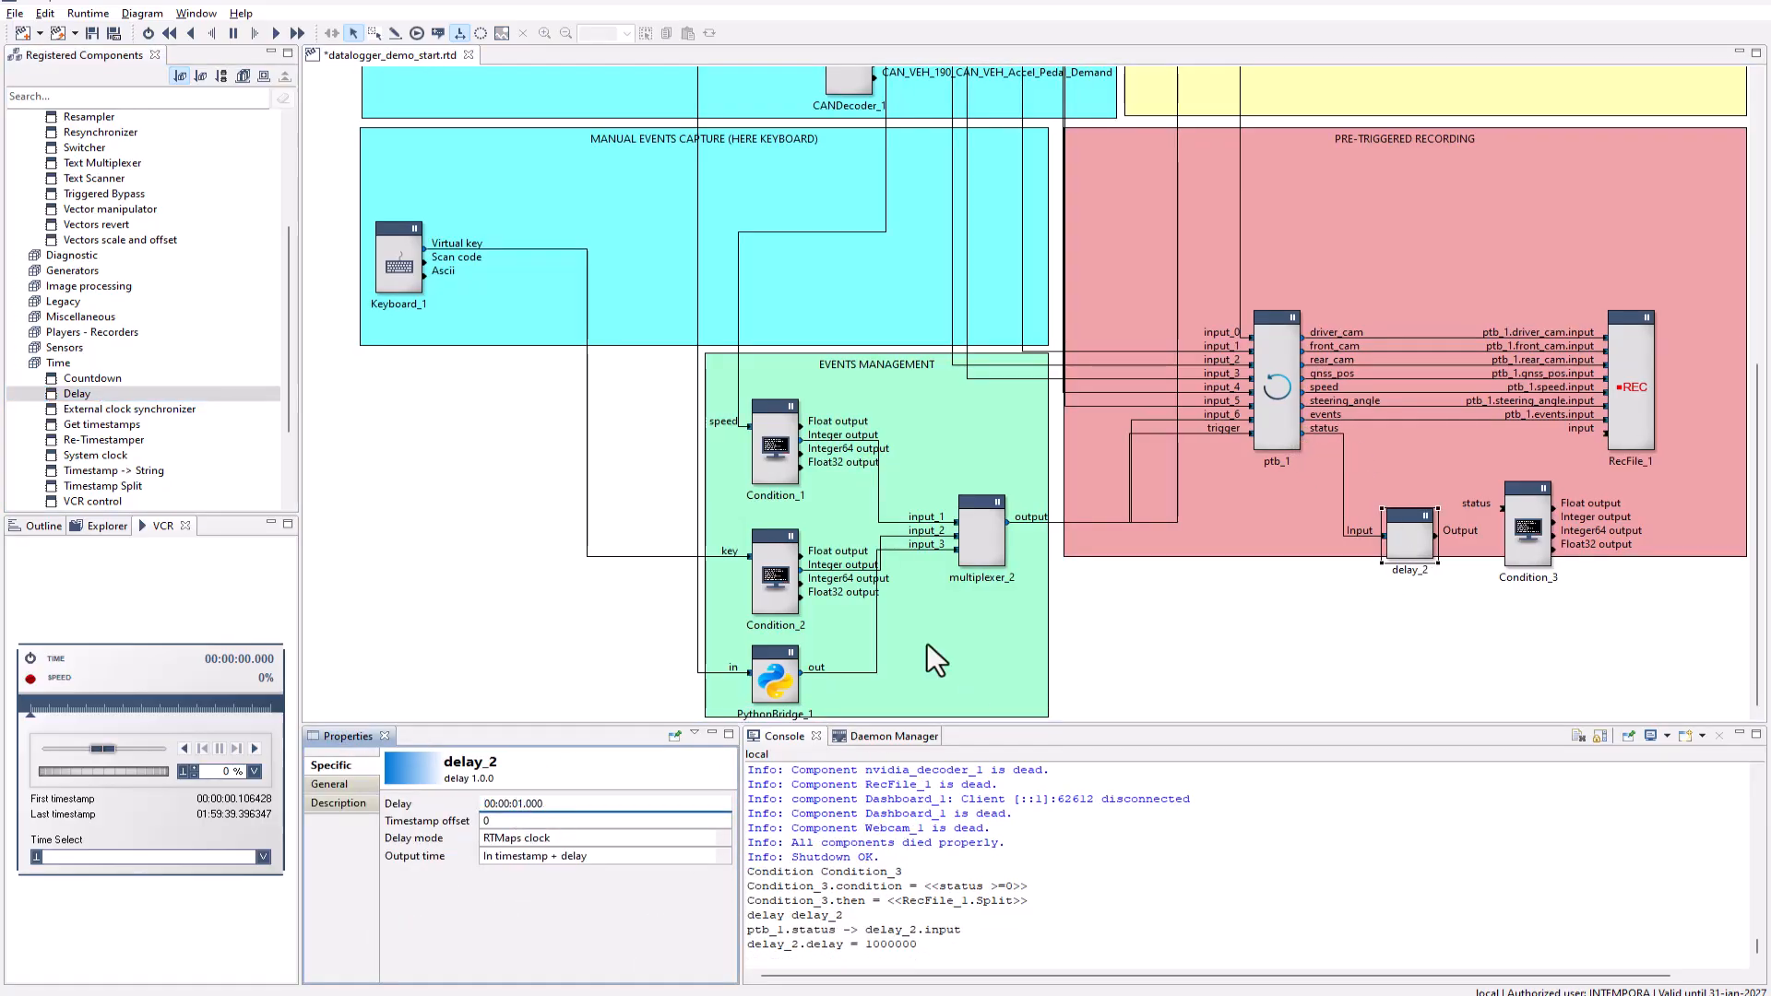
drag(1433, 535, 1366, 512)
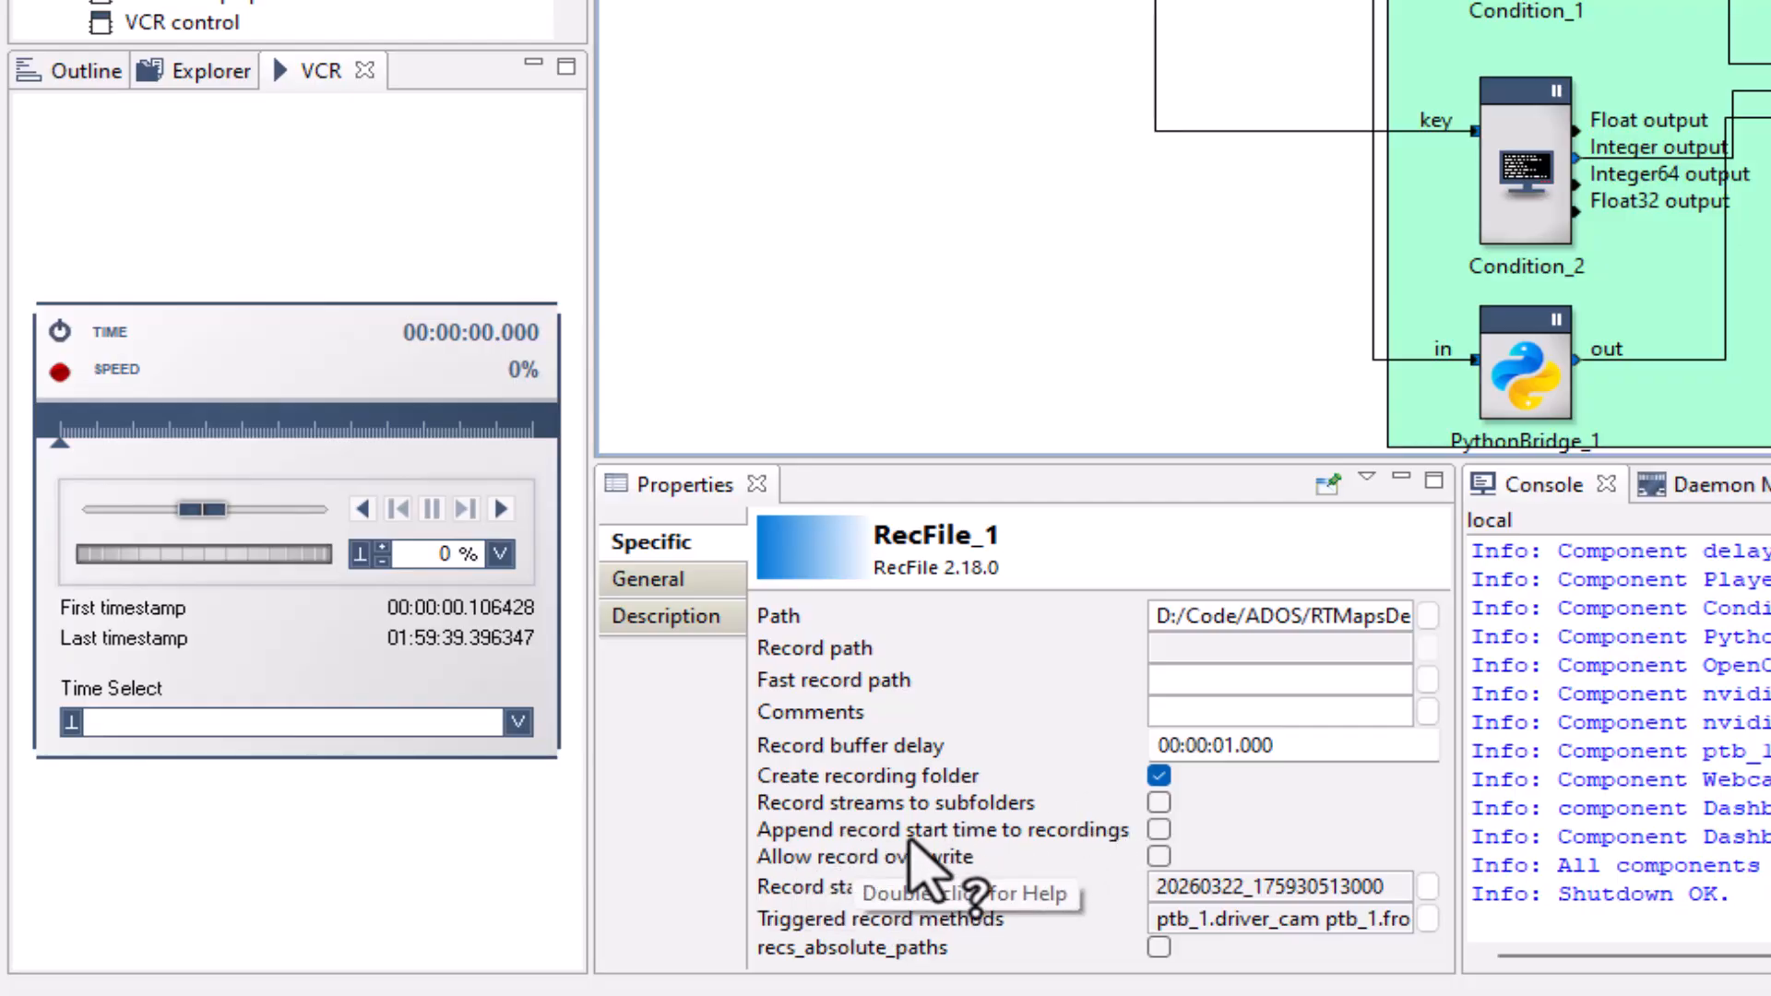
Enable Append record start time to recordings on RecFile_1 and run the diagram beside the dashboard
click(1160, 830)
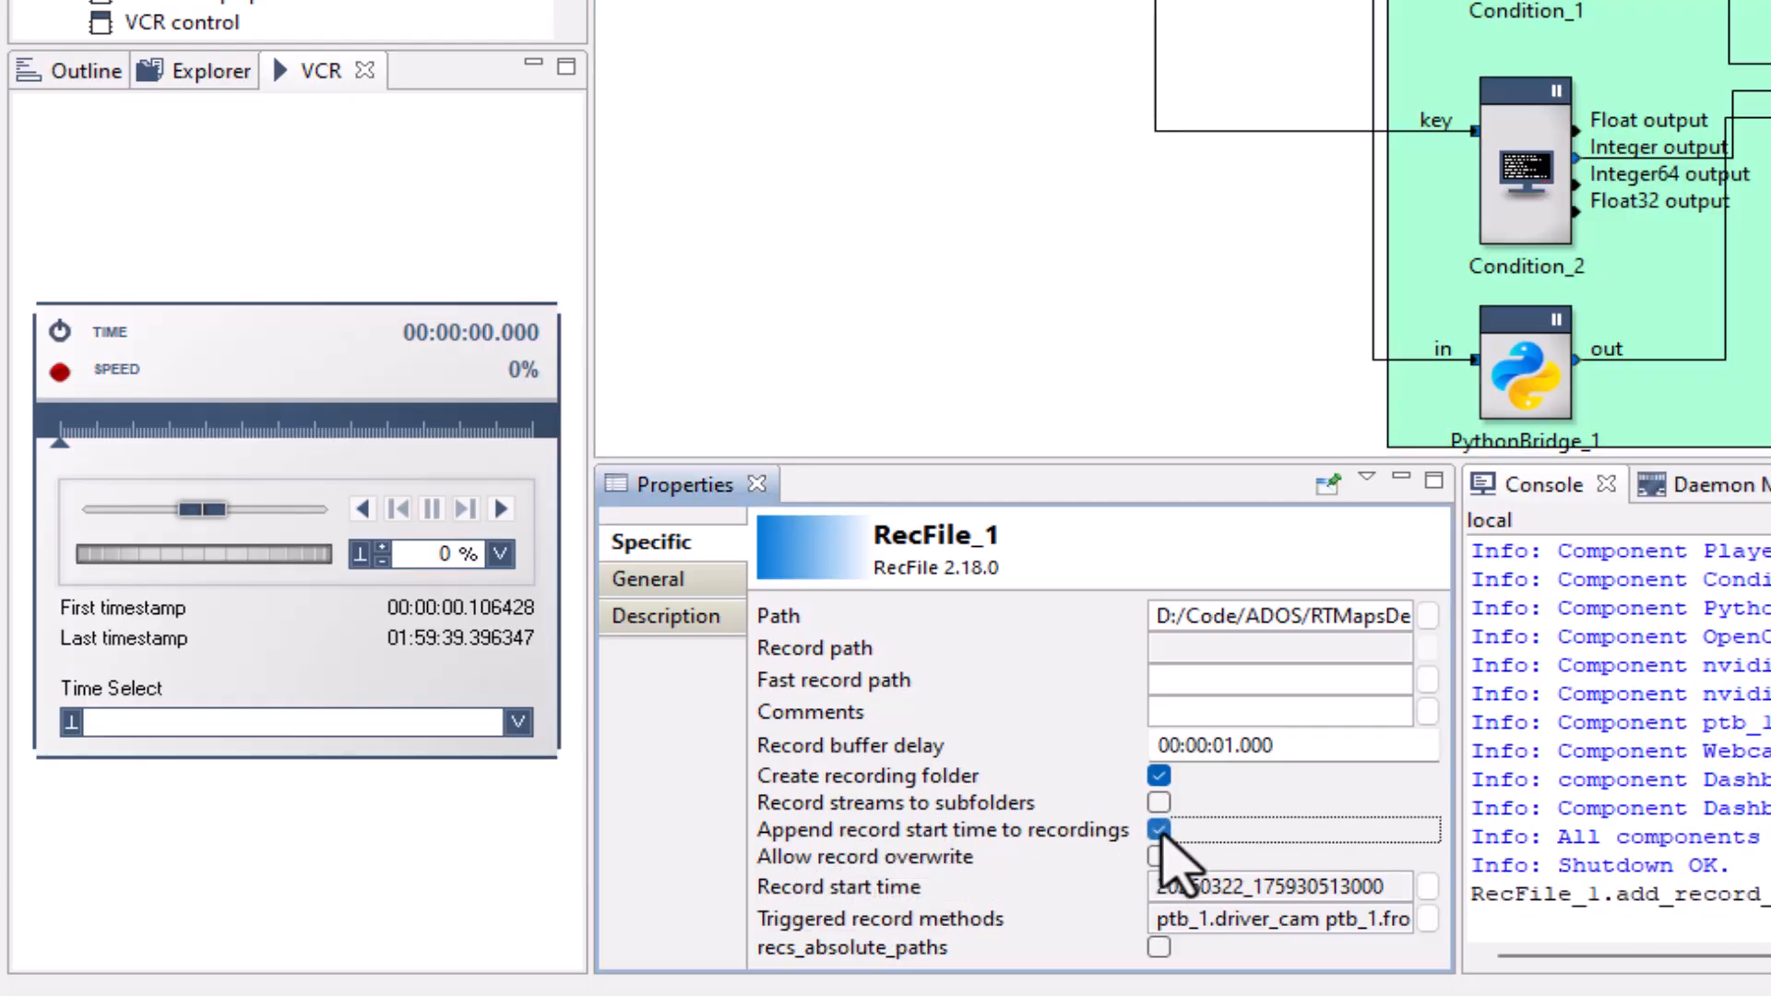
click(1147, 253)
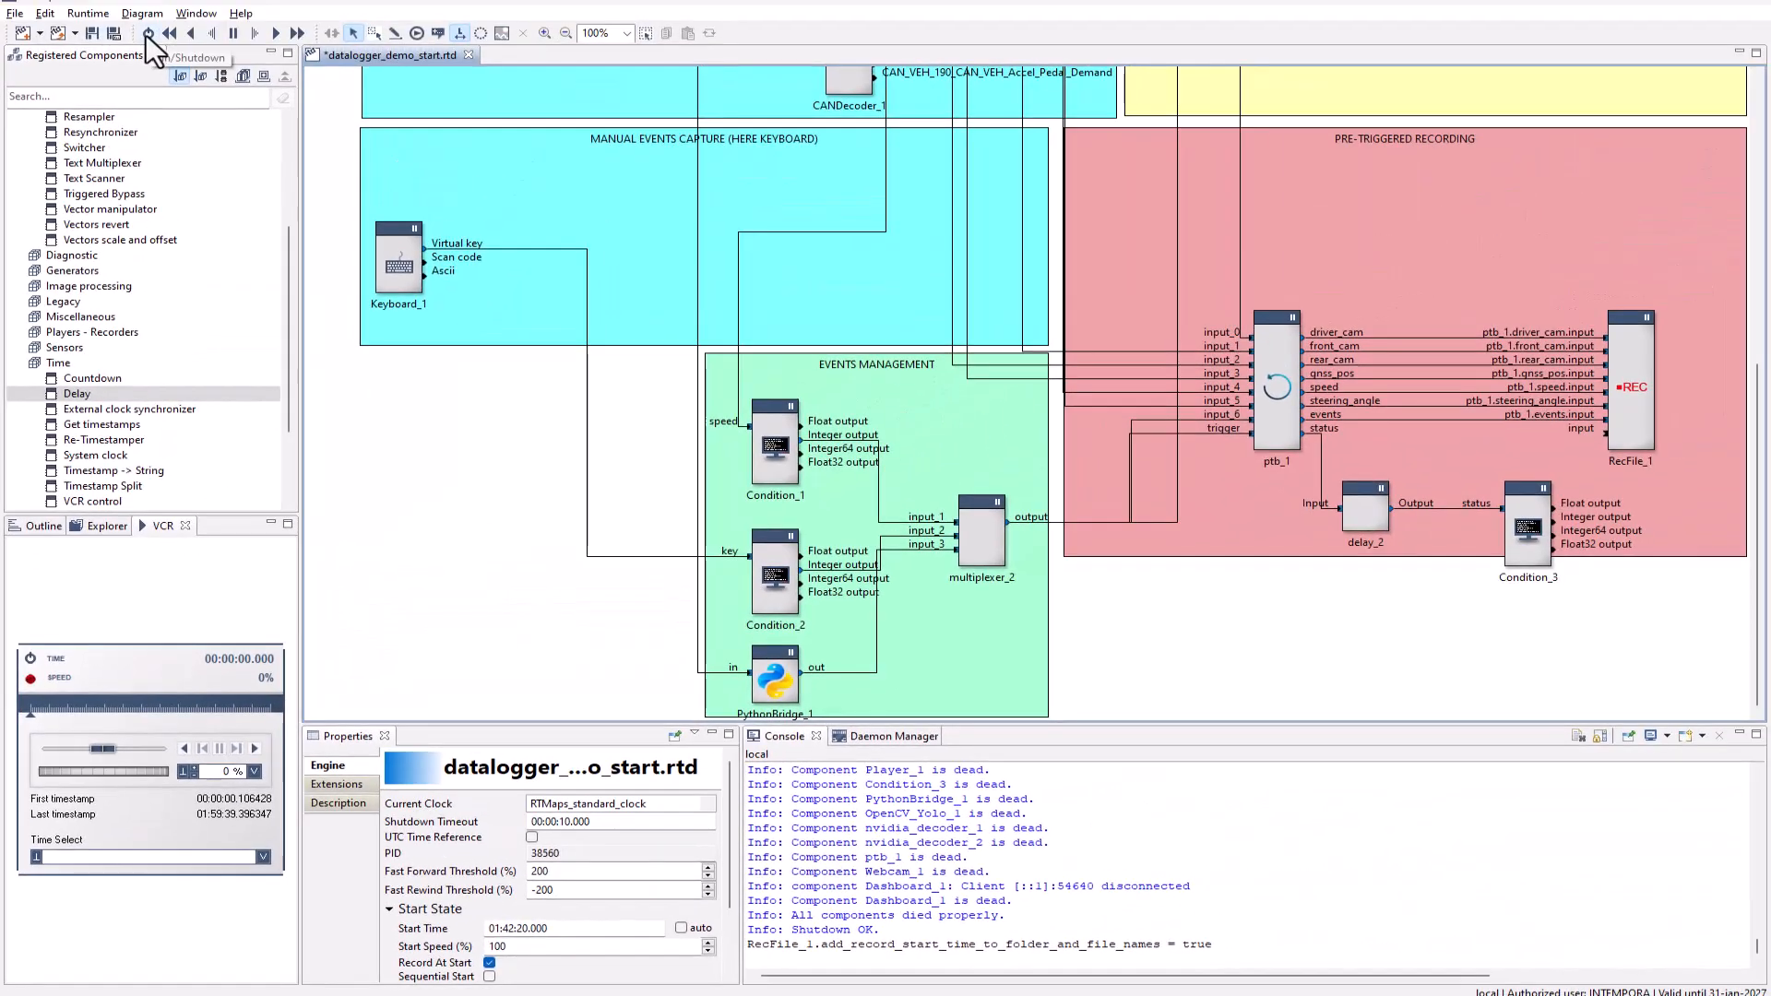
click(149, 34)
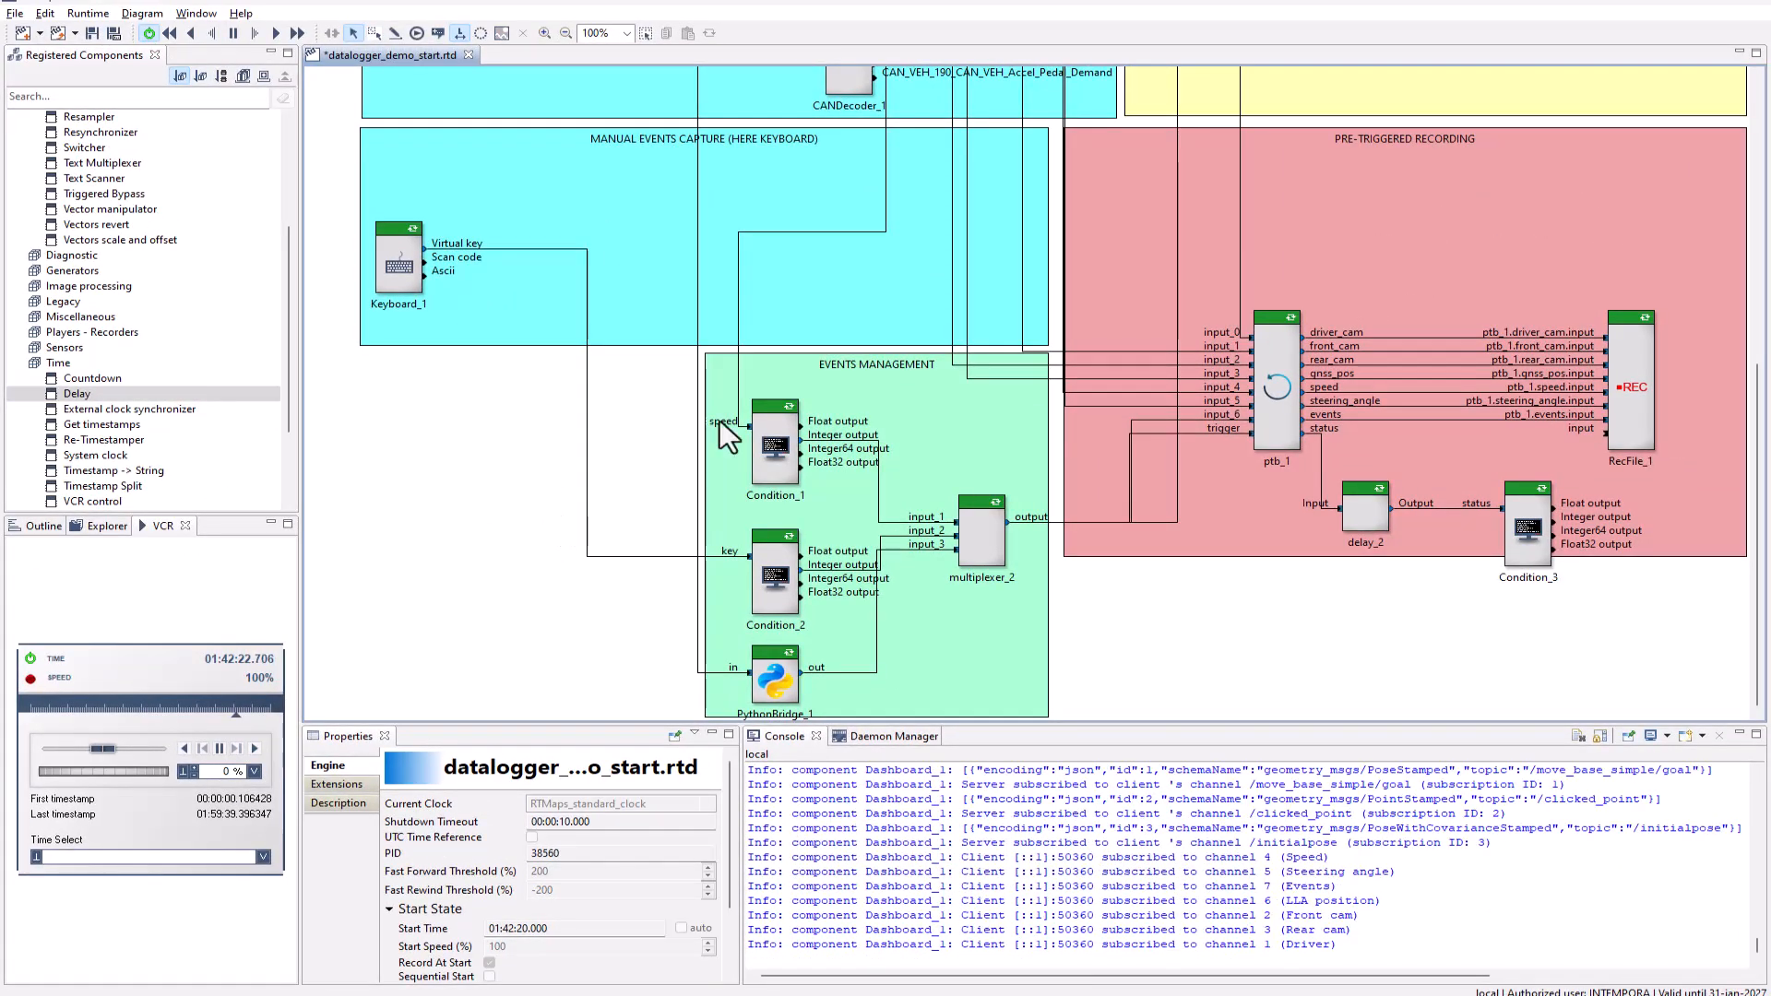
key(super+Left)
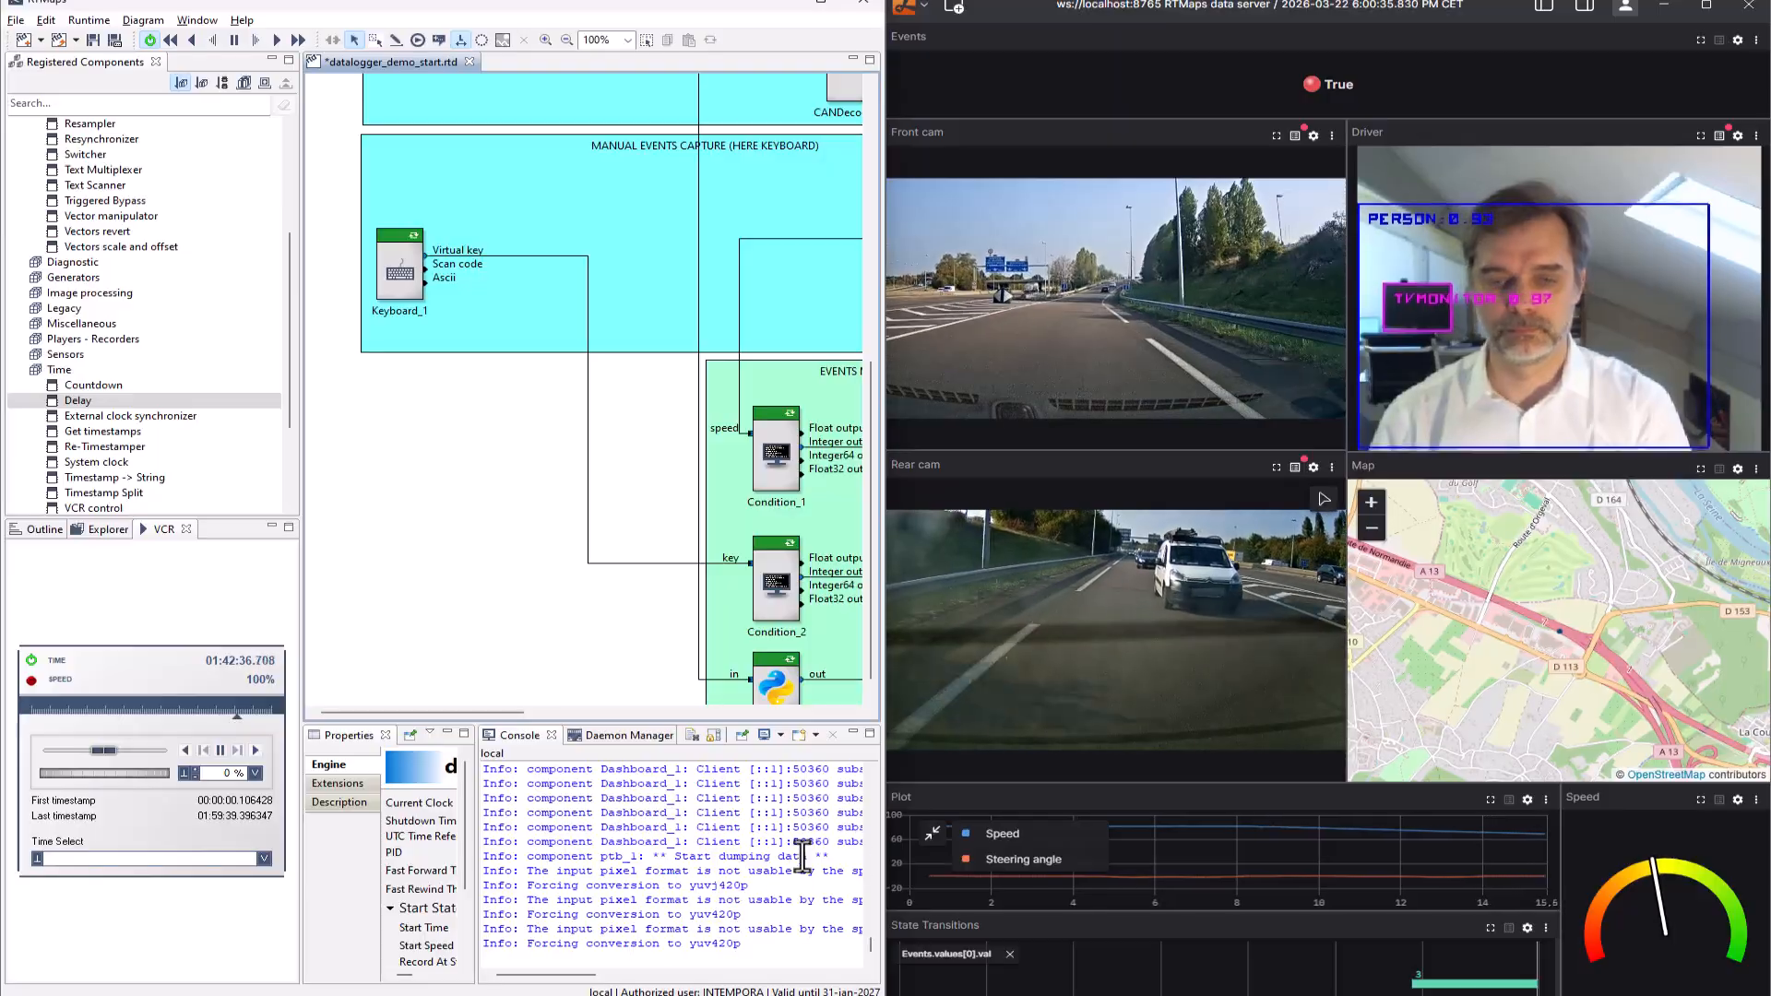
Examine the console log for the buffer's dumping messages and the RecFile_1 split during the run
drag(828, 857, 631, 857)
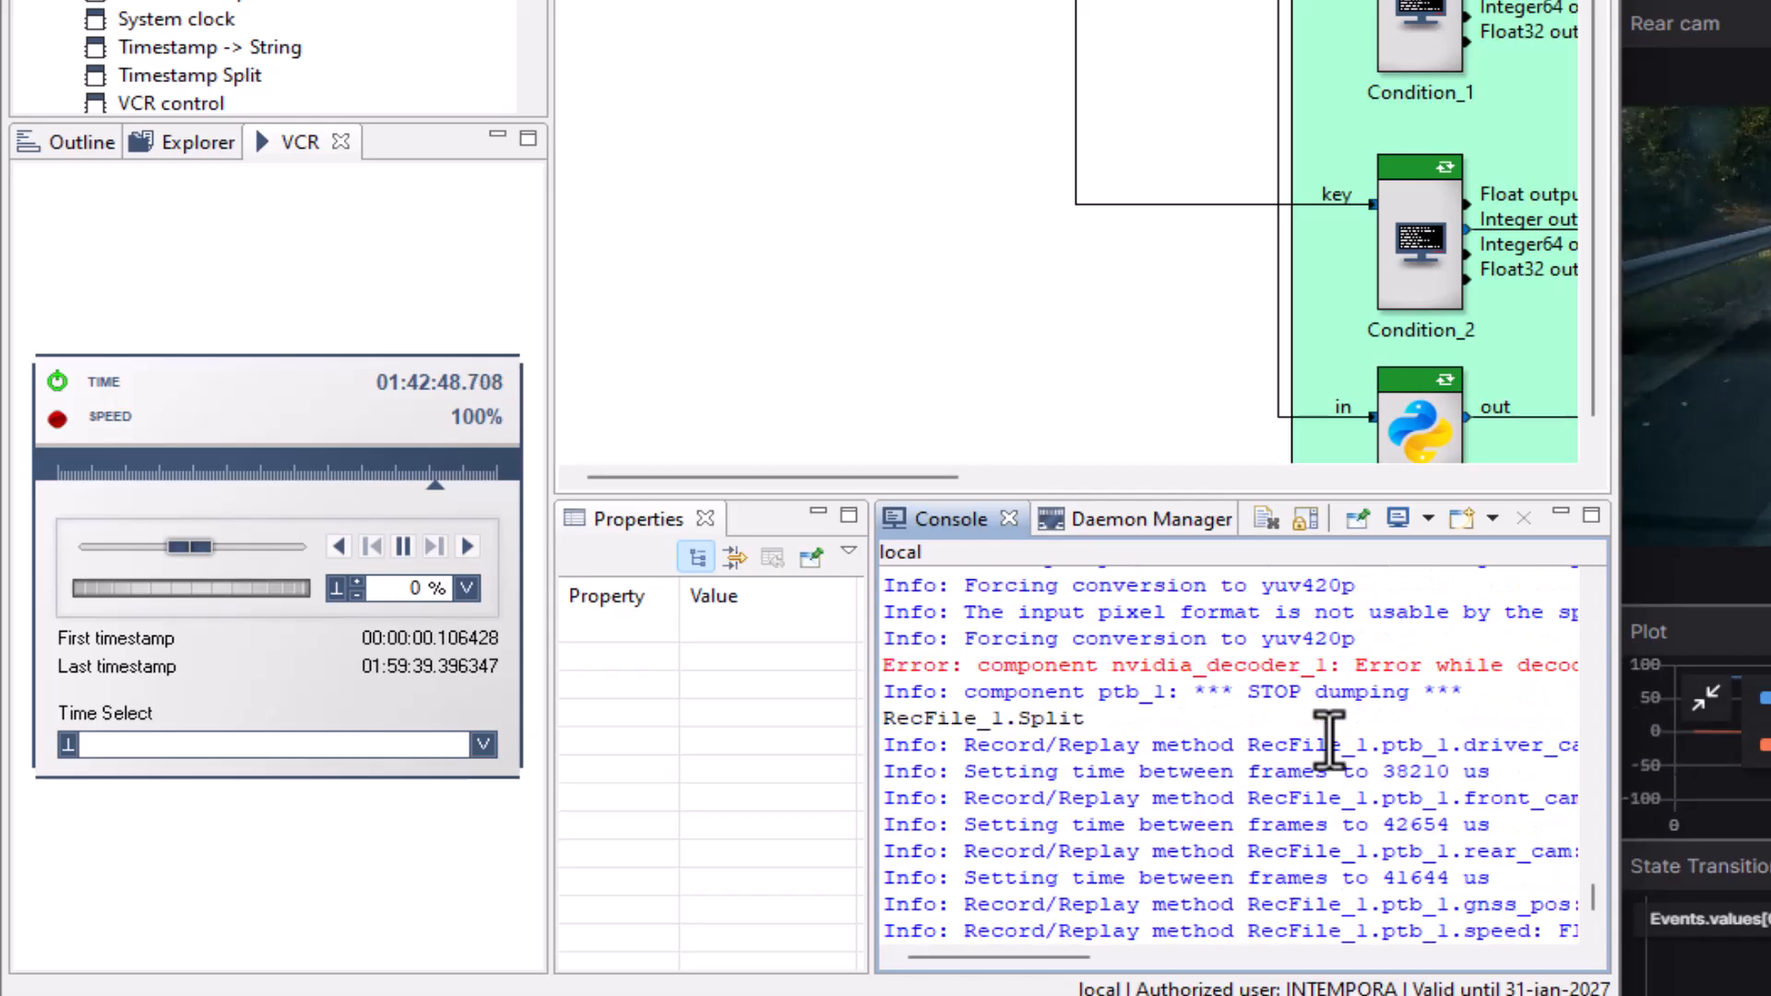
drag(1436, 692, 1289, 692)
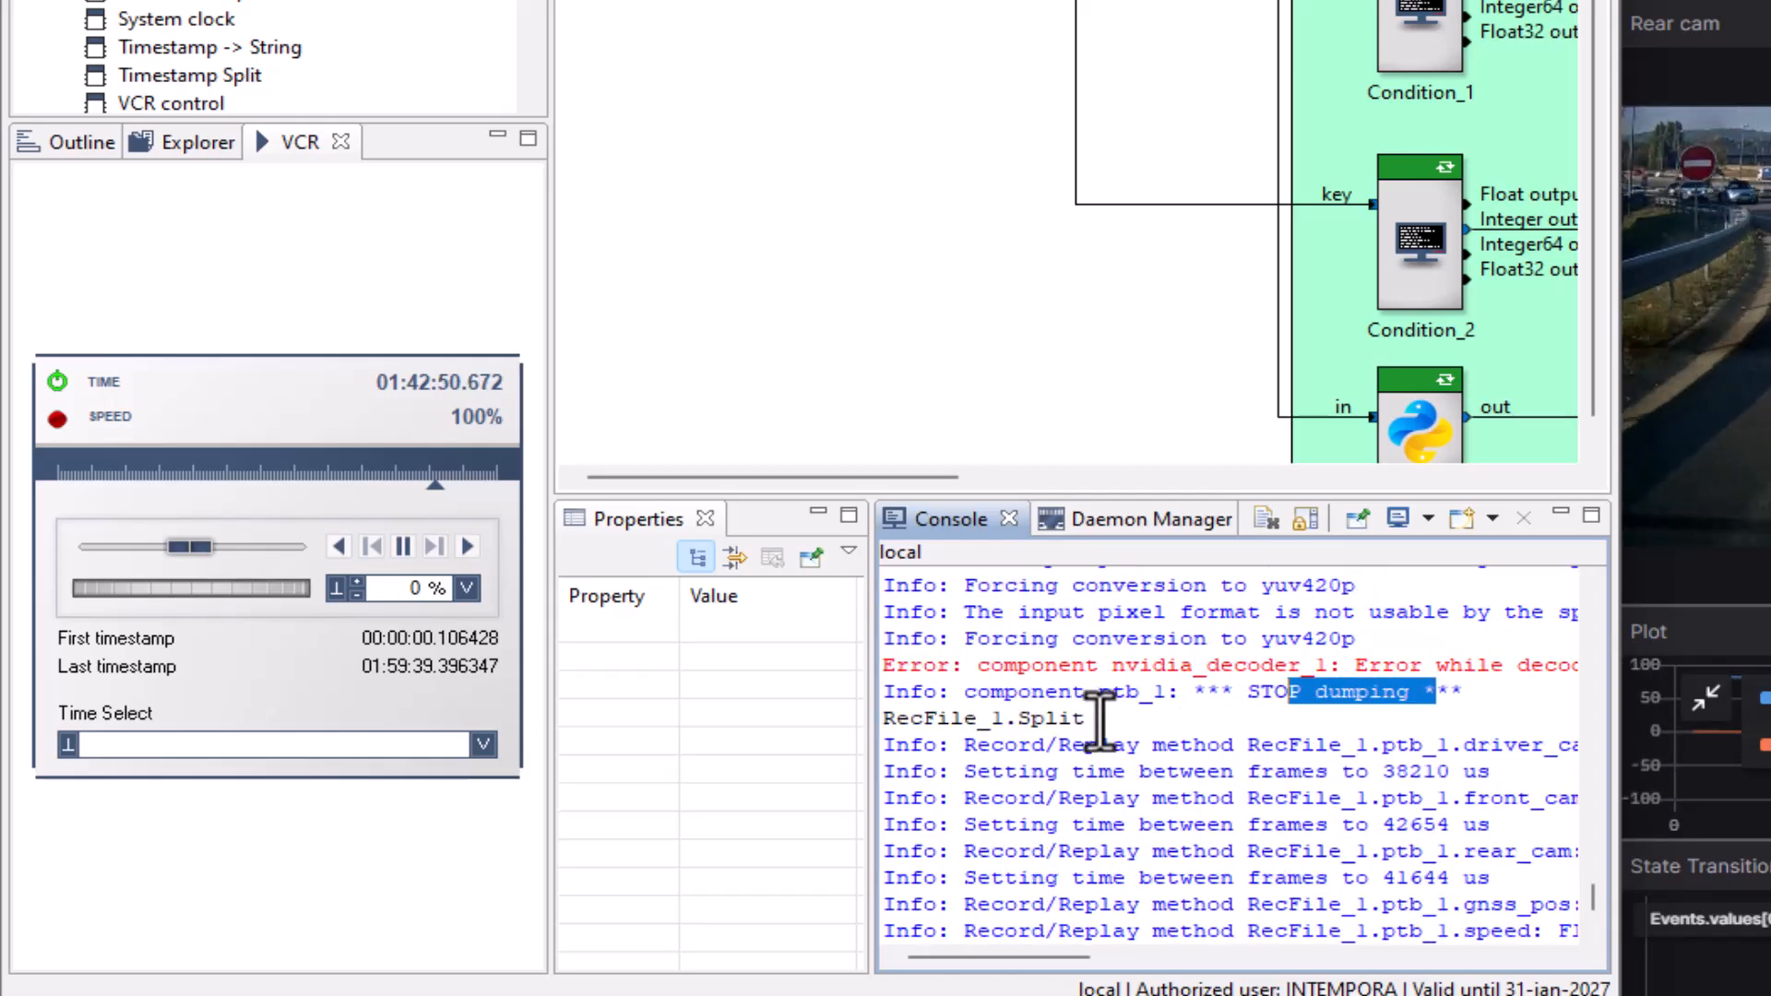
drag(1099, 718, 882, 708)
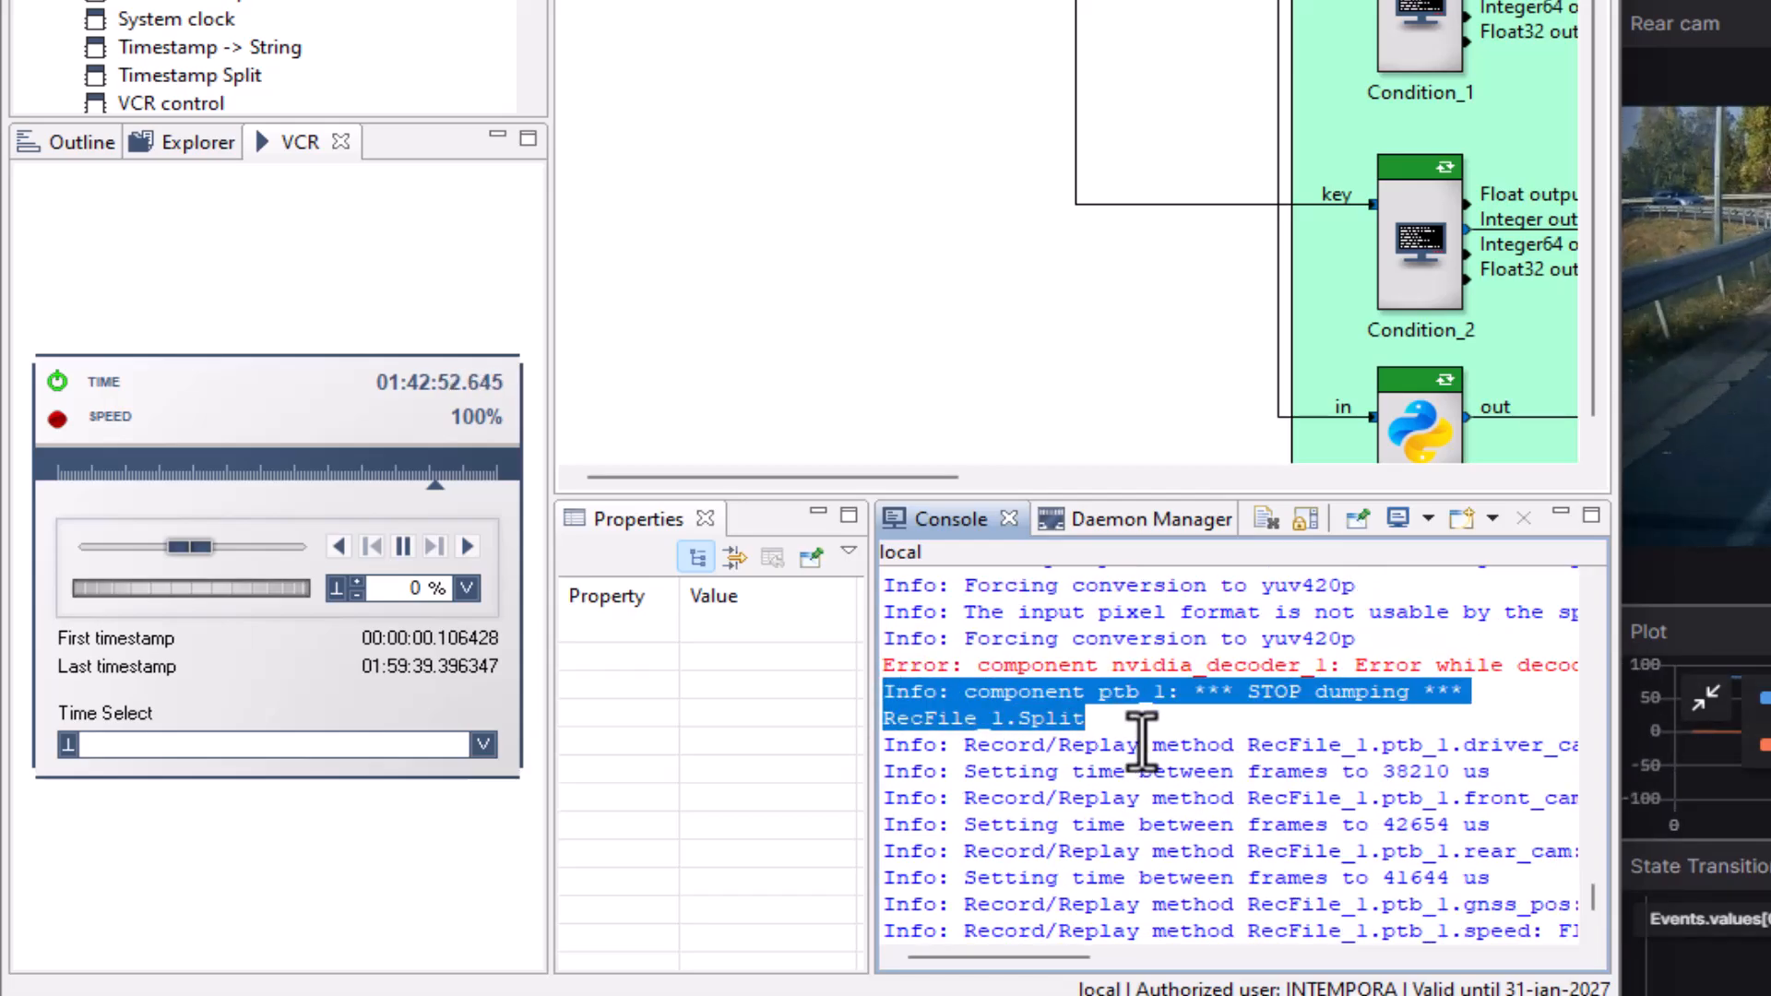
drag(1094, 725, 923, 727)
scroll(877, 741, down, 5)
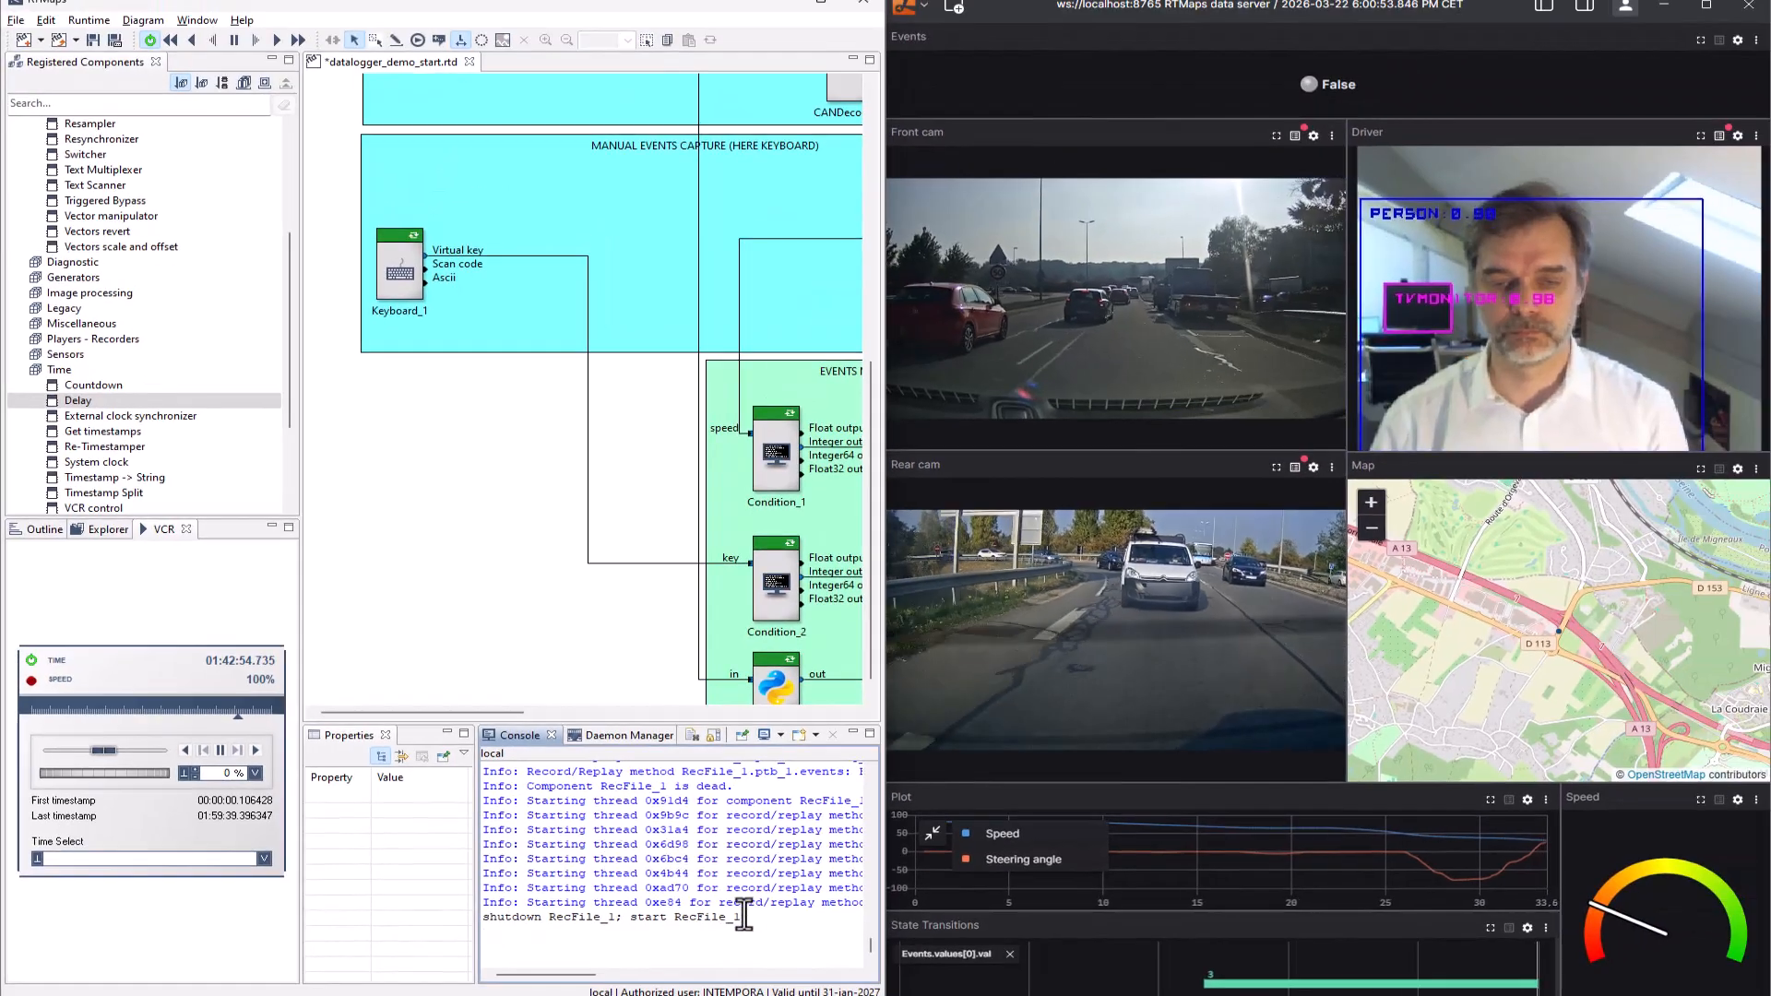
Follow the RecFile_1 shutdown and restart commands in the console across further triggered events, and stop the running diagram
drag(1294, 854, 965, 845)
click(553, 909)
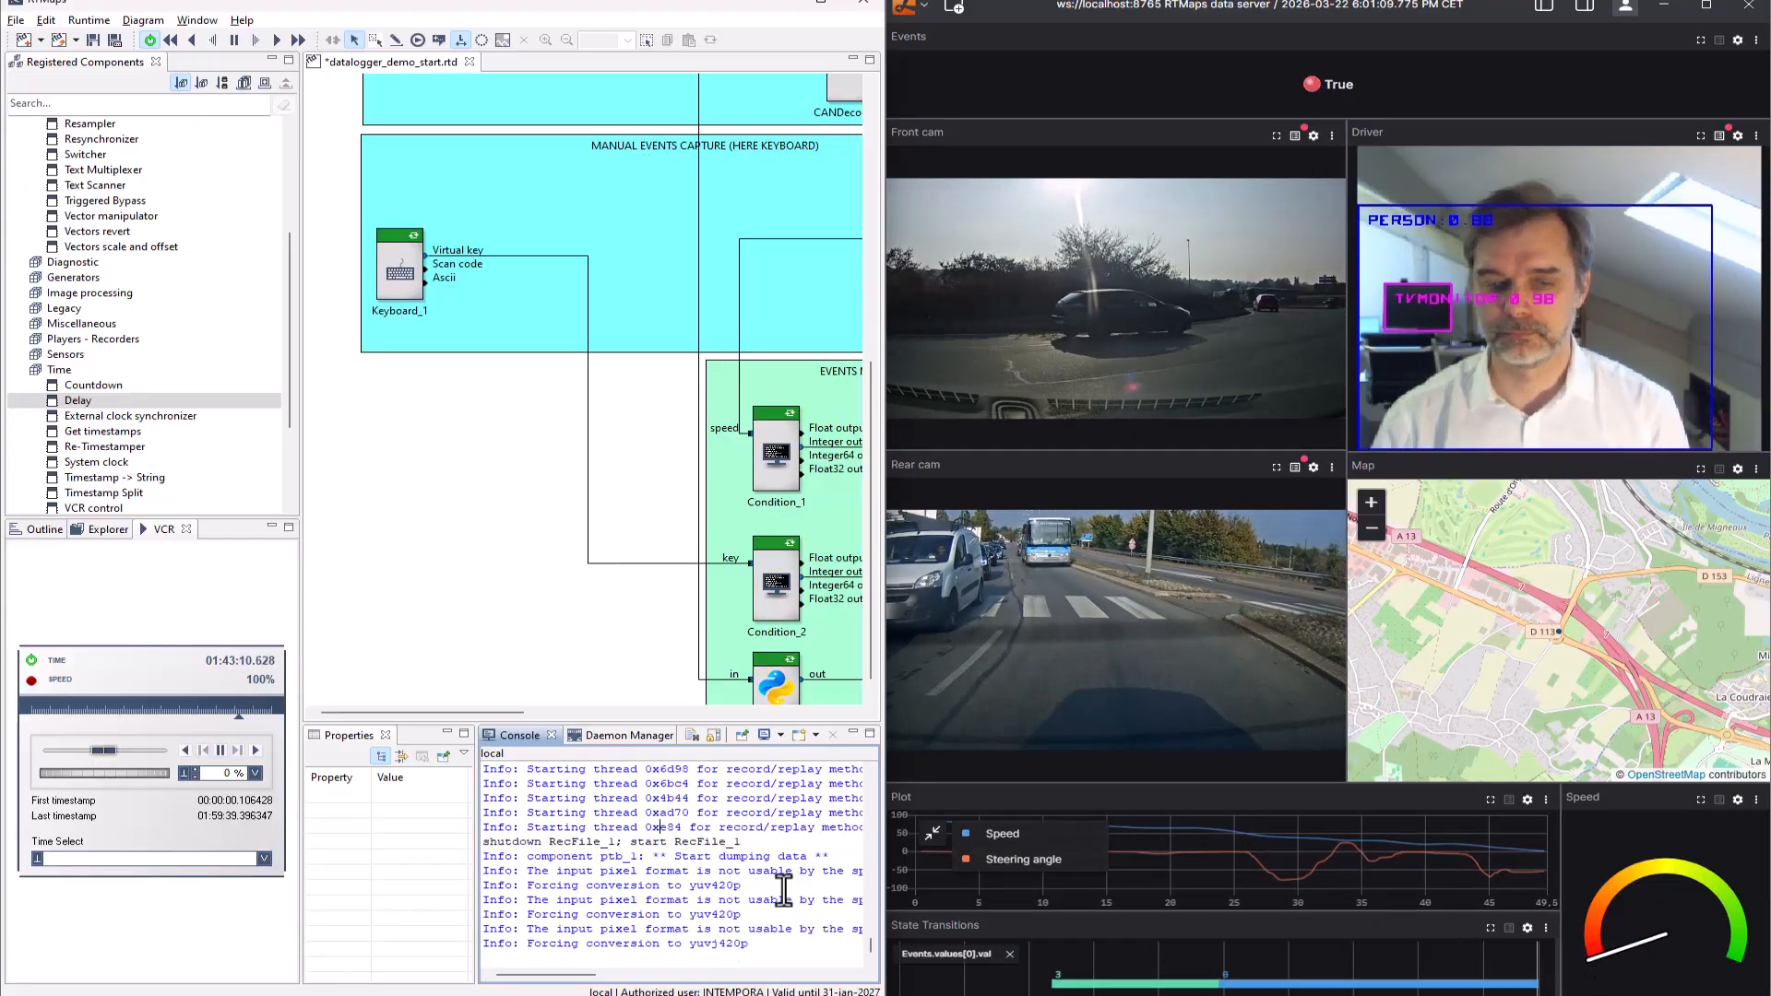
drag(813, 856, 631, 856)
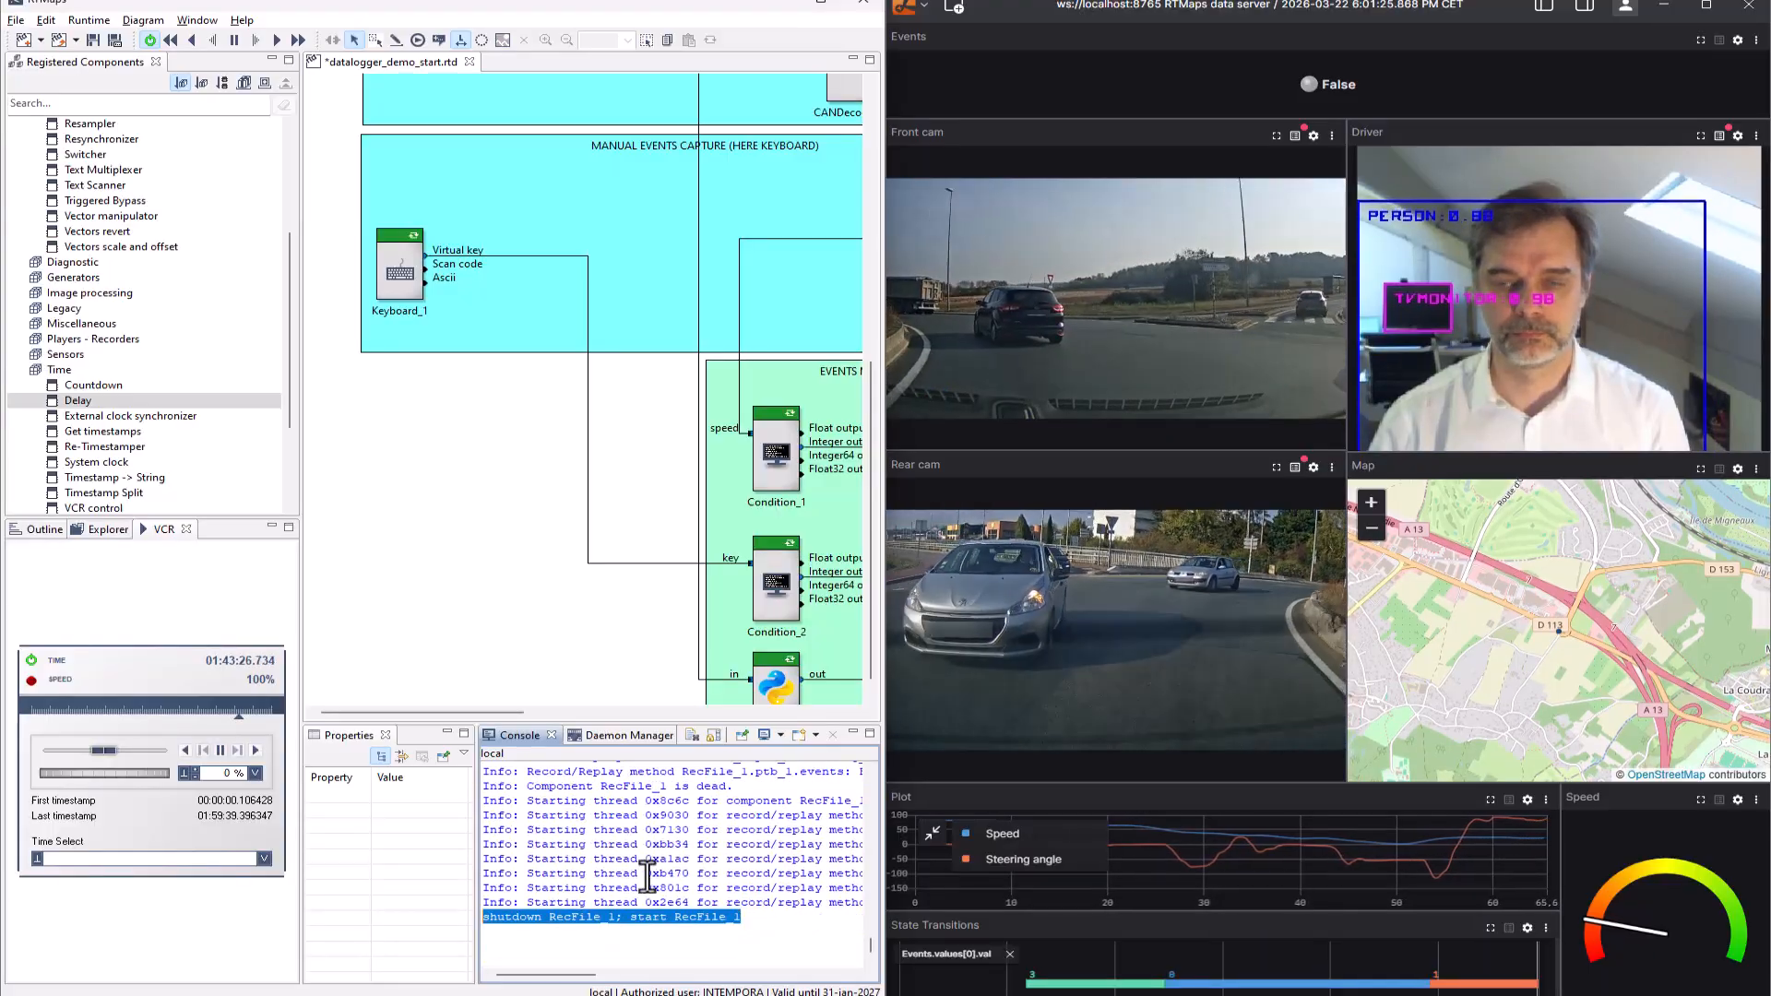
click(744, 907)
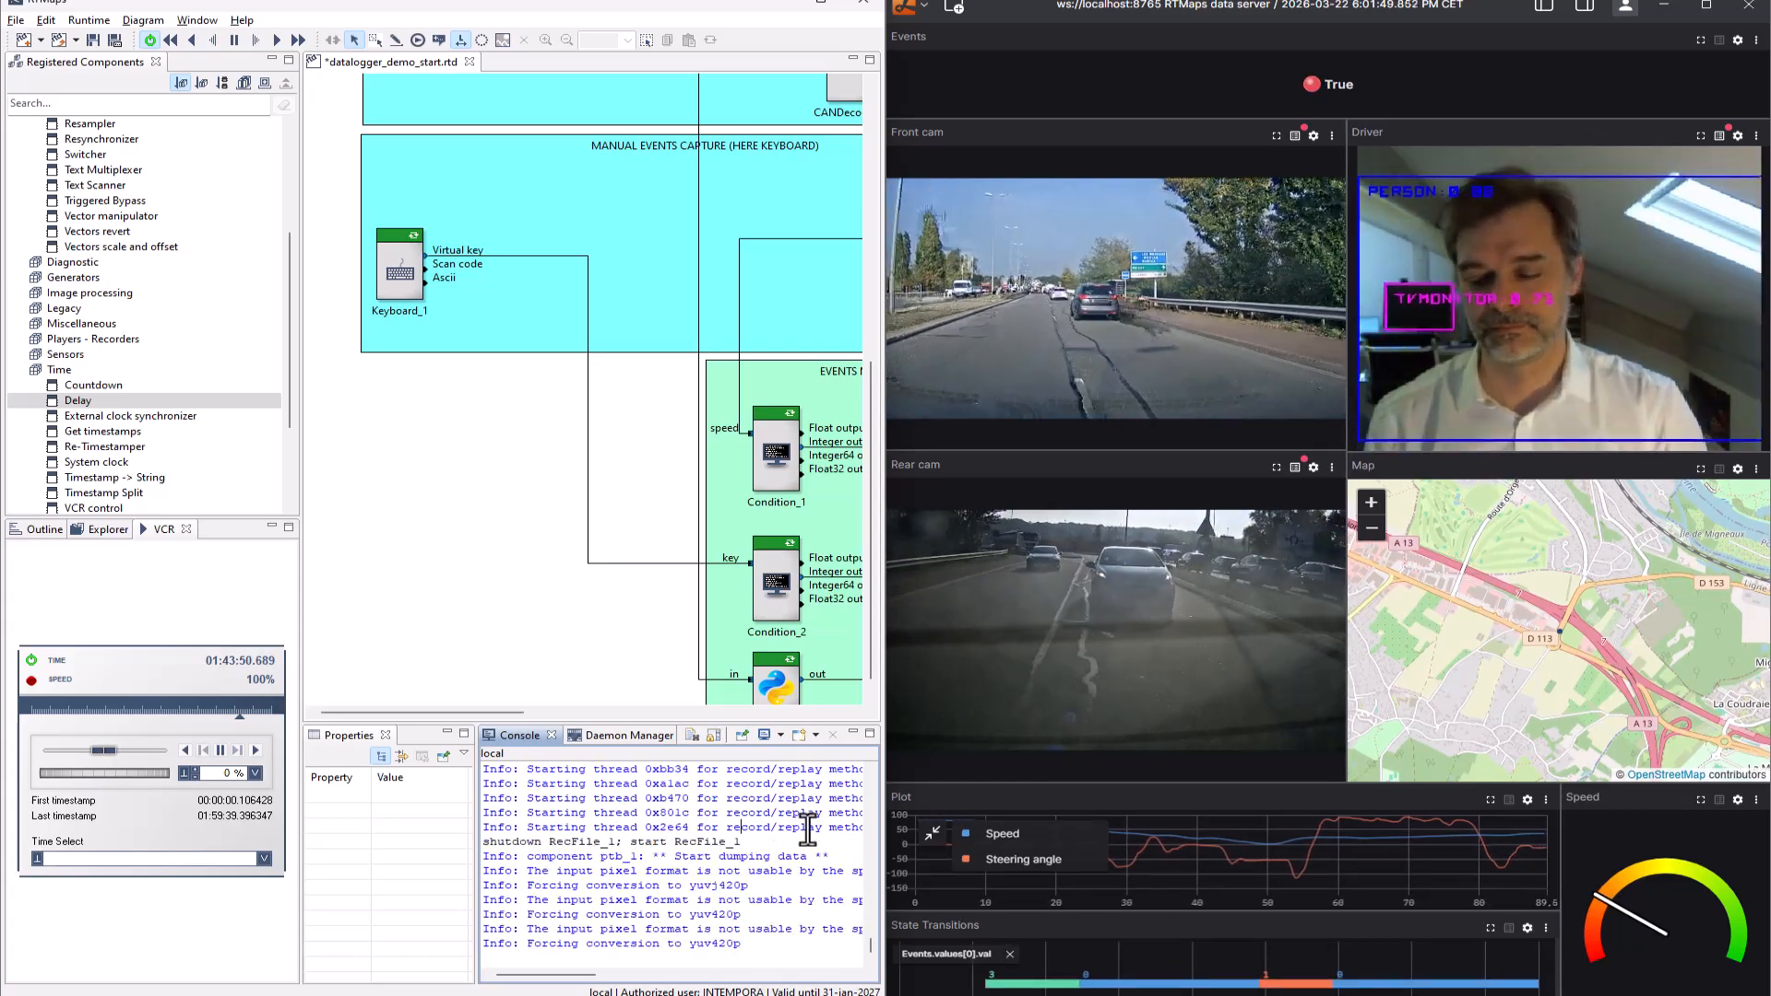
drag(661, 856, 830, 856)
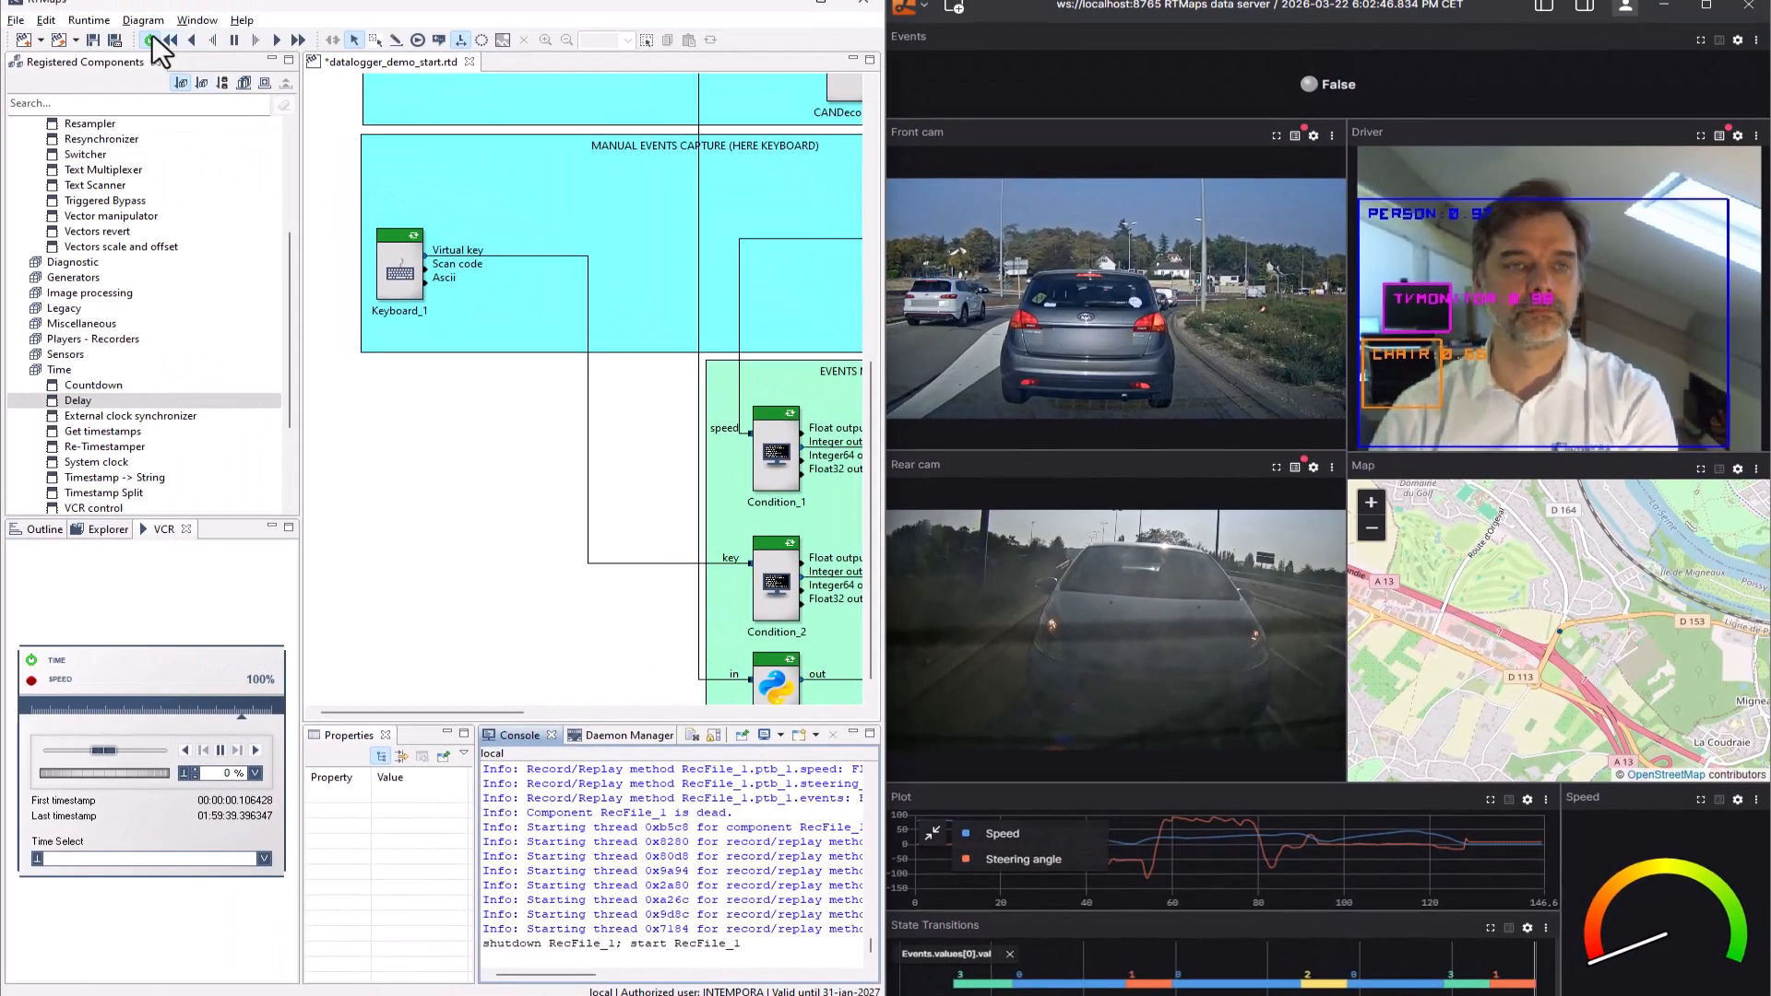
click(150, 39)
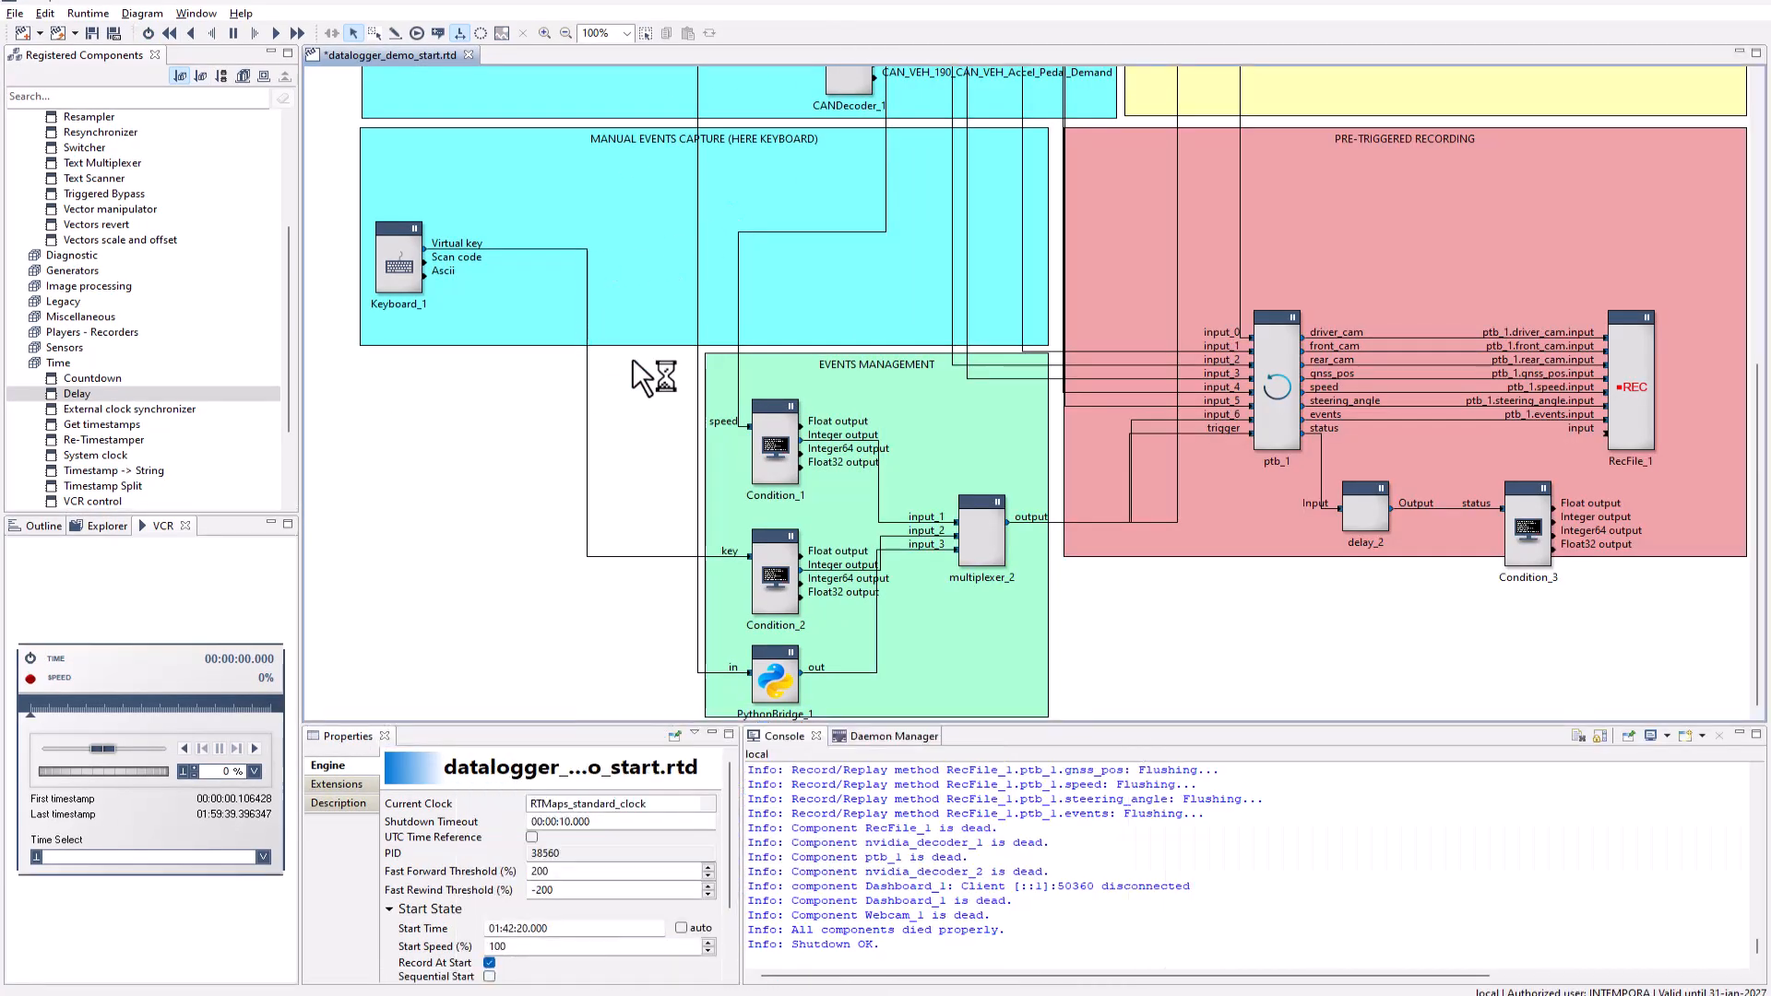
Switch to File Explorer and check the 20260322_180019_RecFile_1 split folders and the accompanying .recs file in data_out
scroll(635, 353, up, 5)
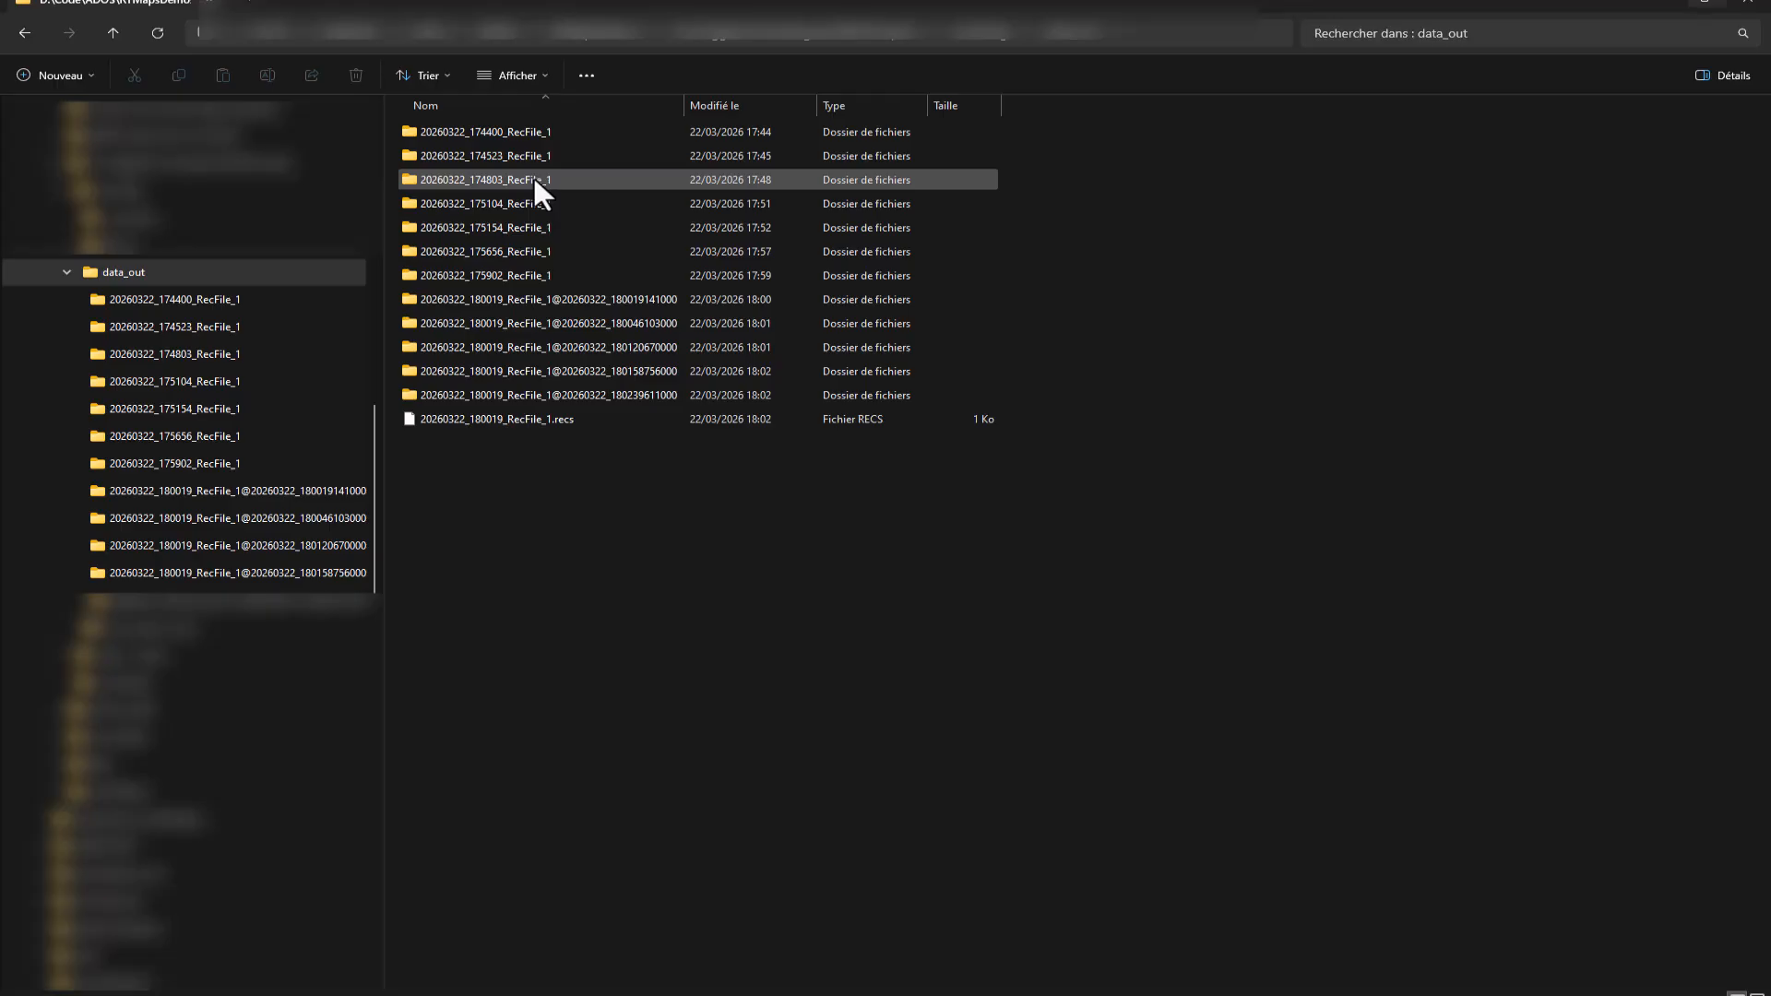
click(526, 301)
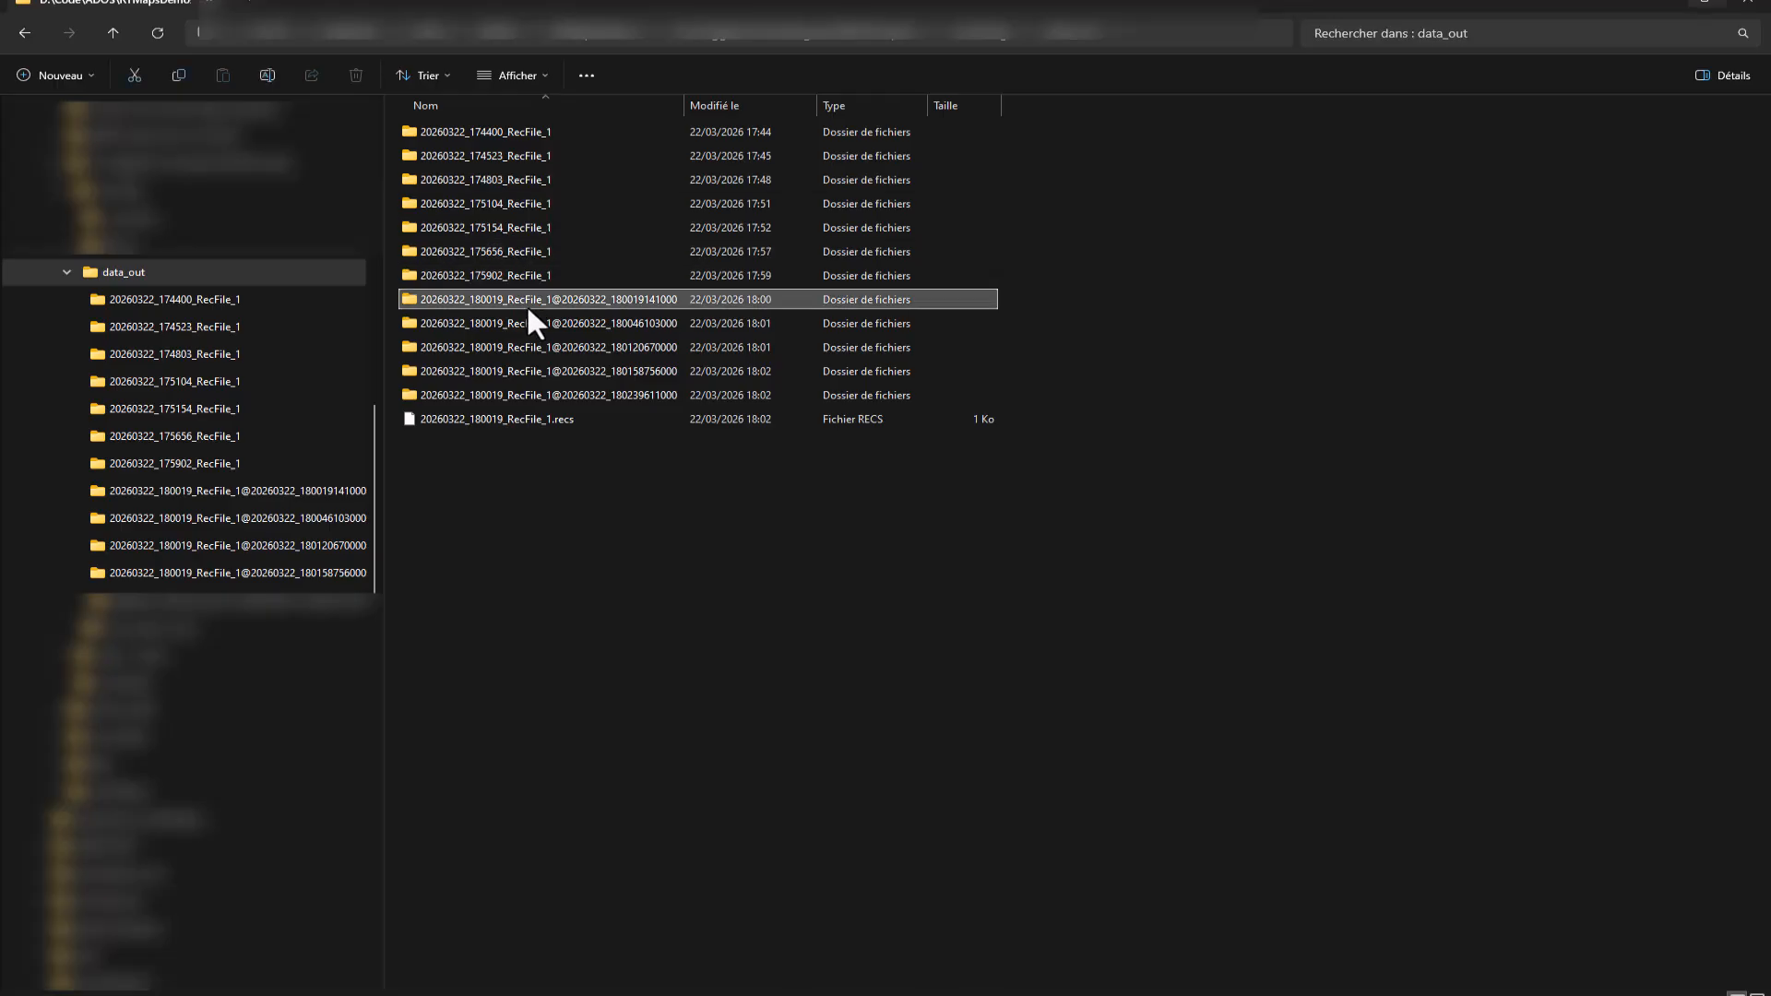
shift+click(566, 394)
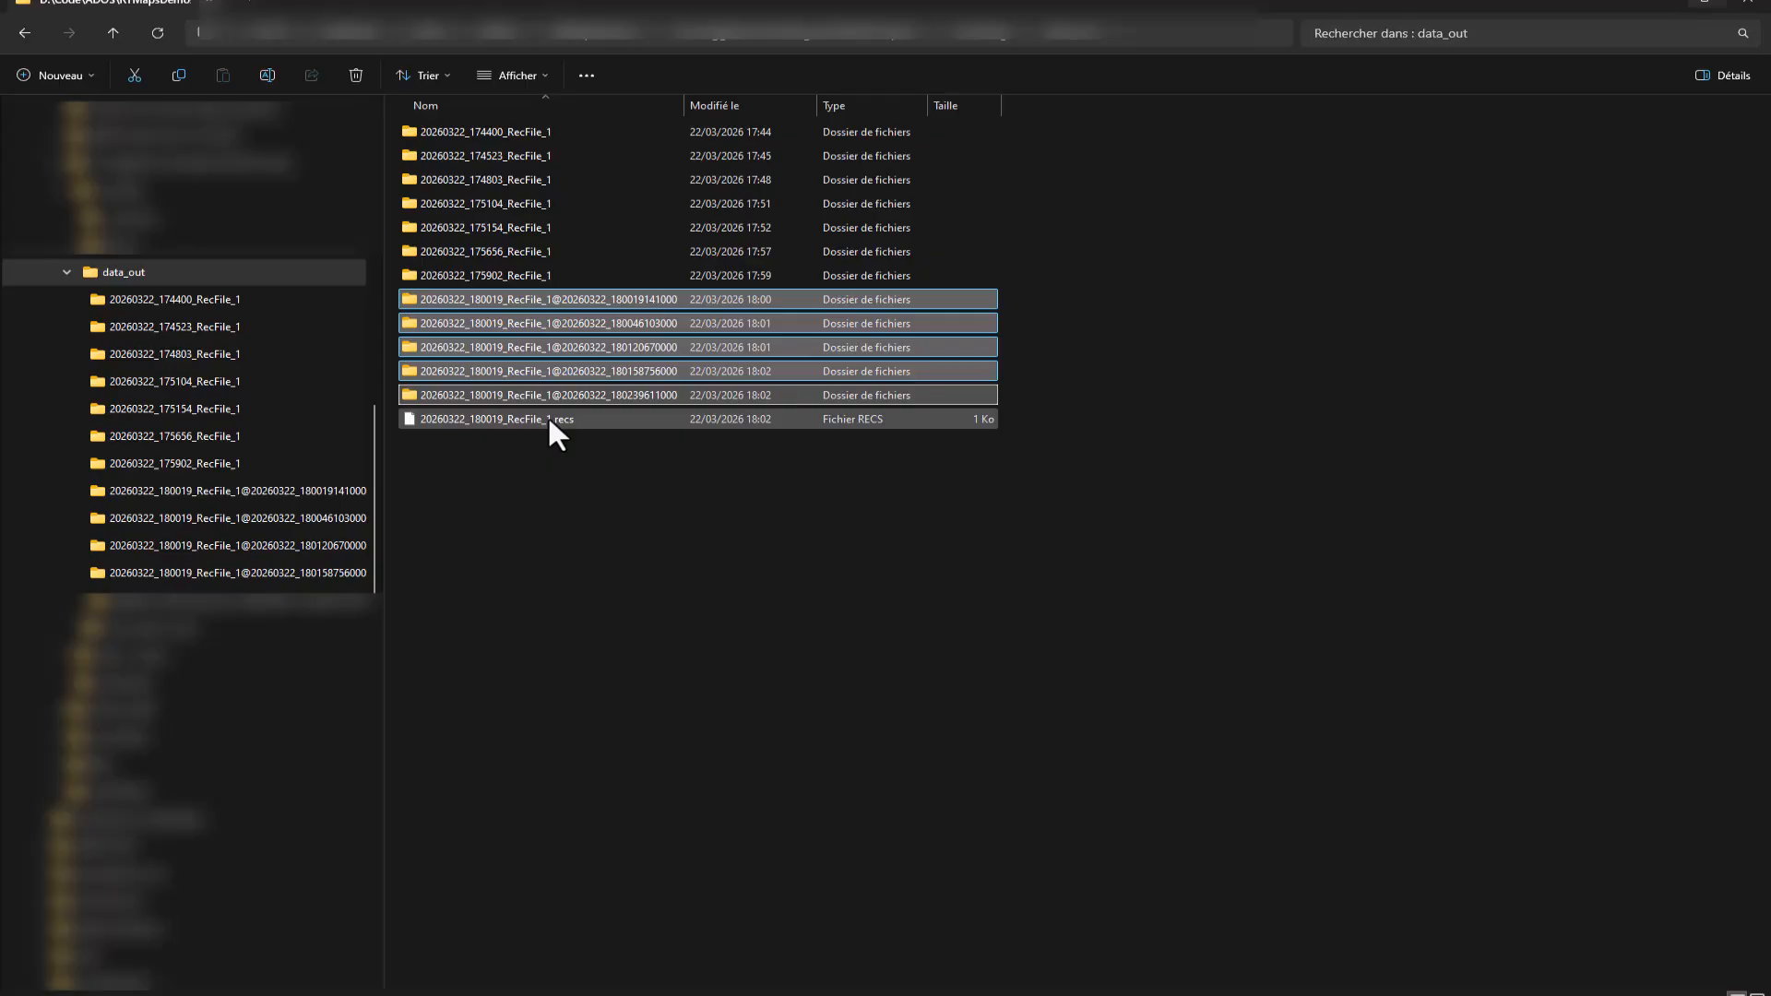
click(549, 421)
double_click(652, 301)
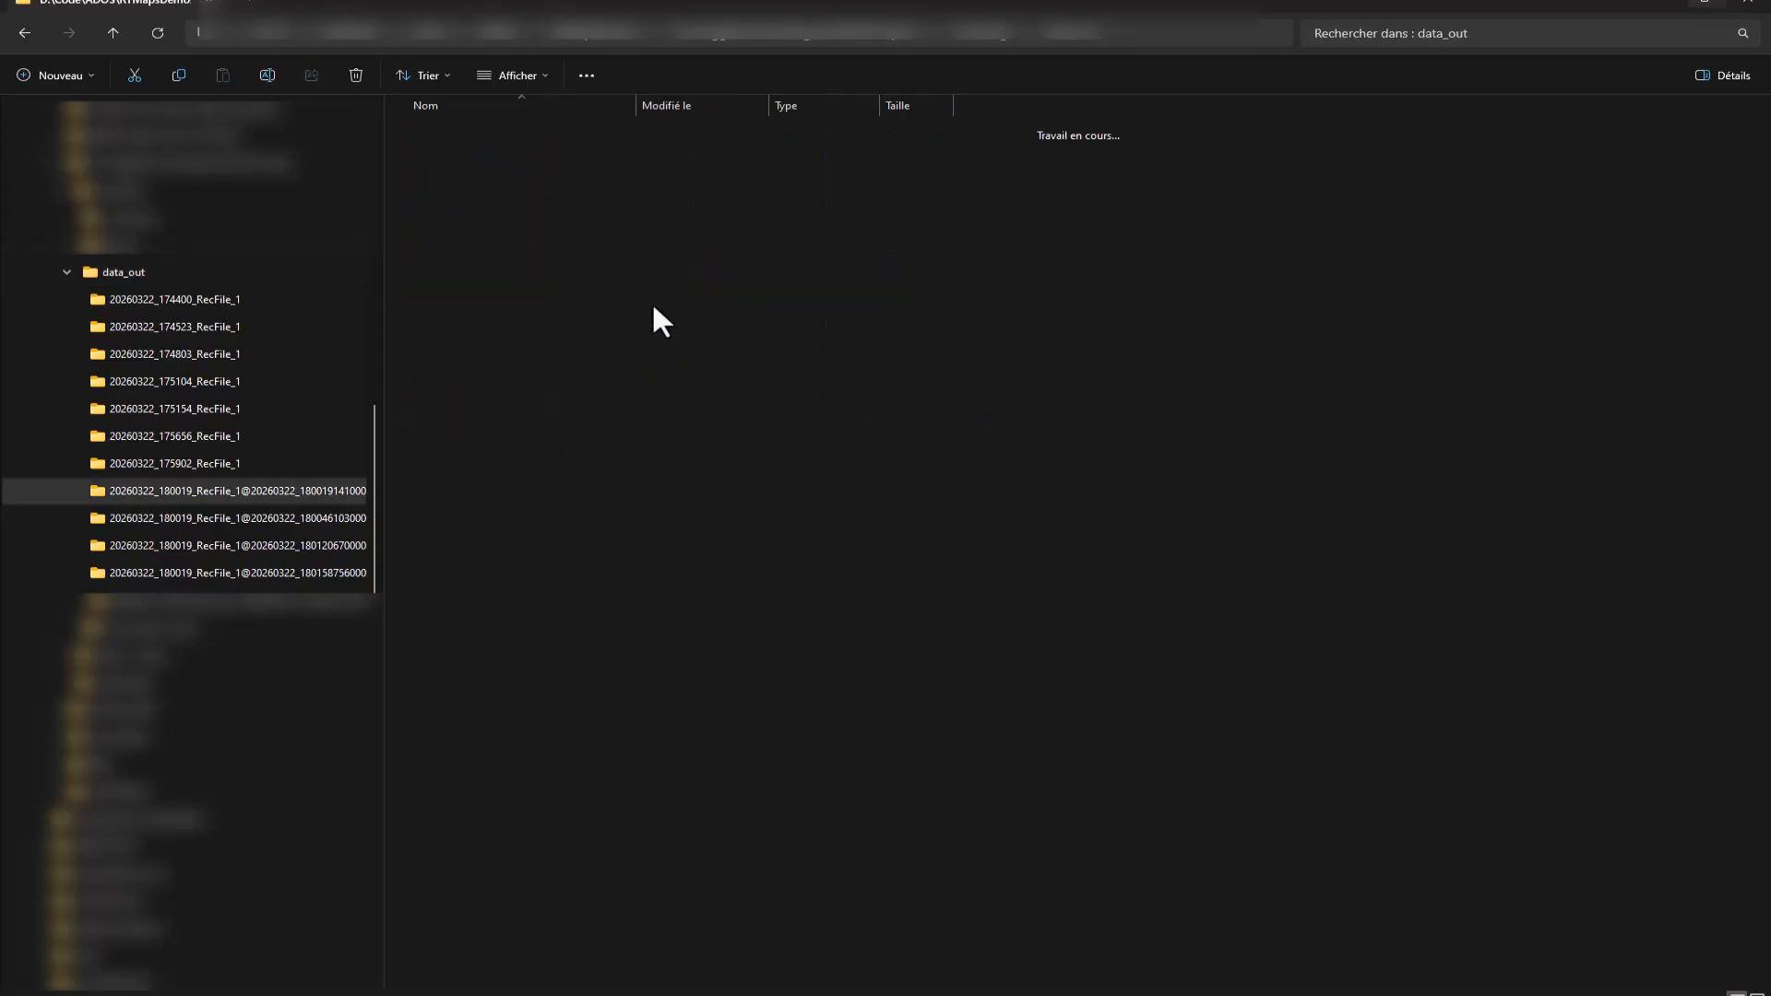
double_click(638, 99)
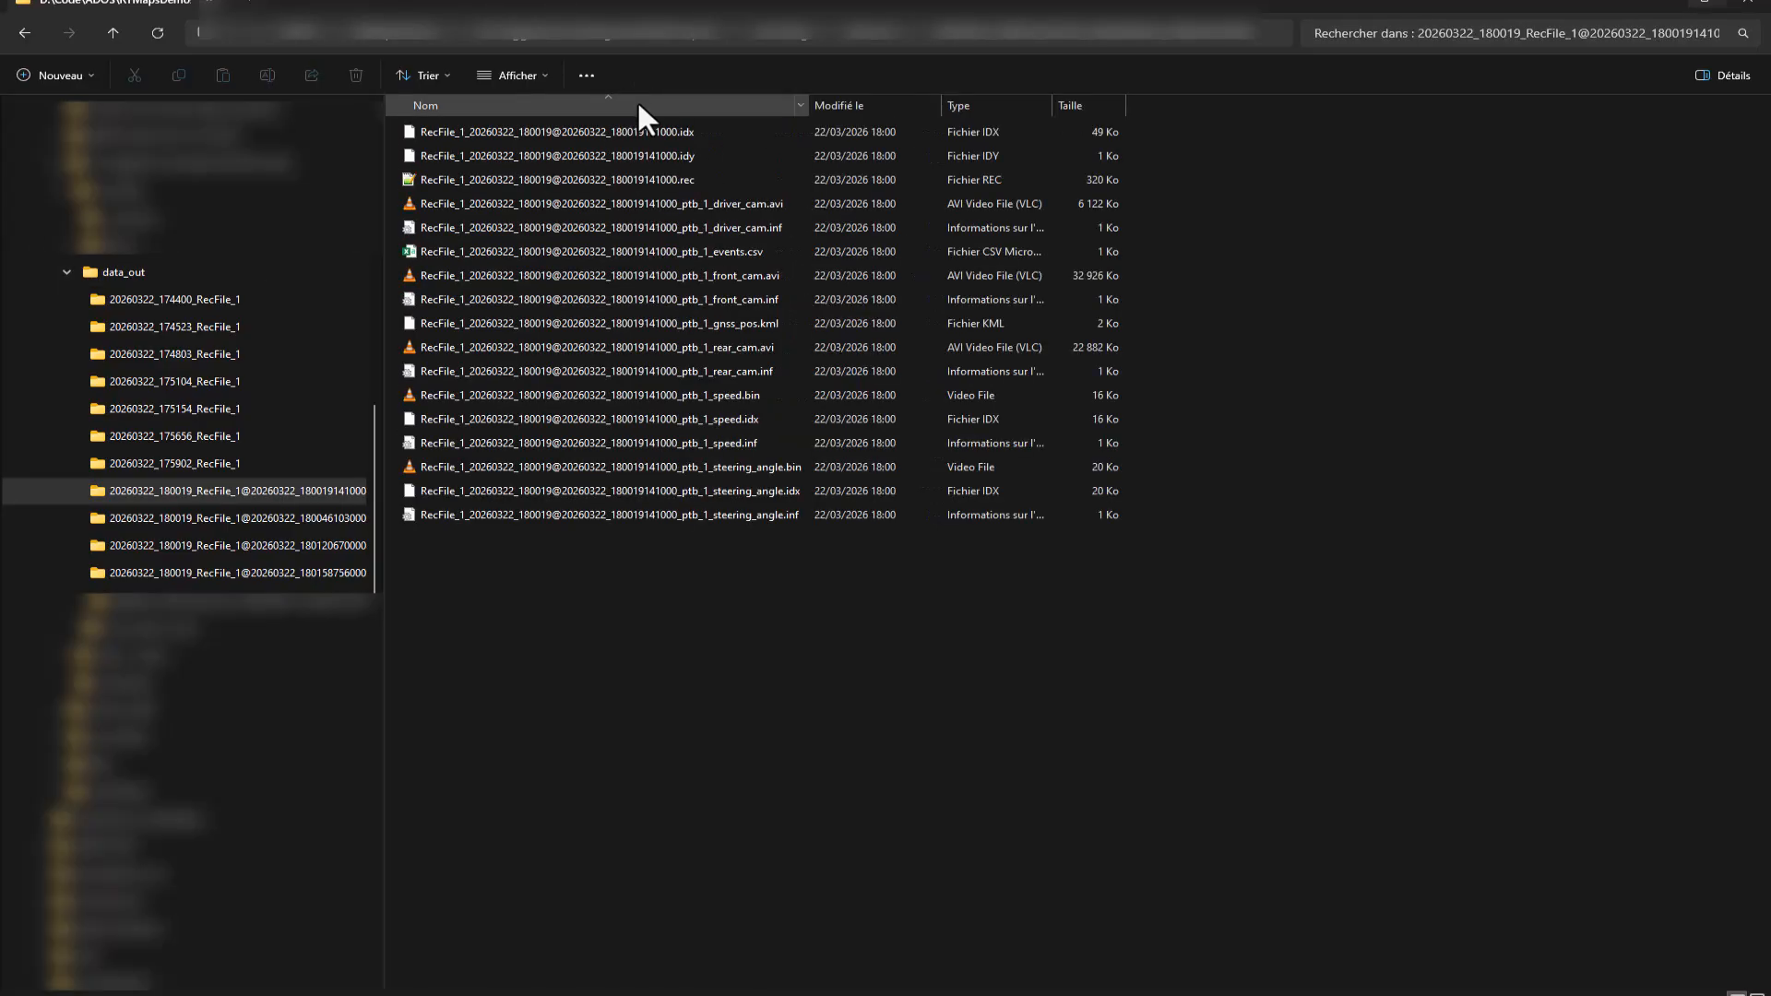
click(685, 210)
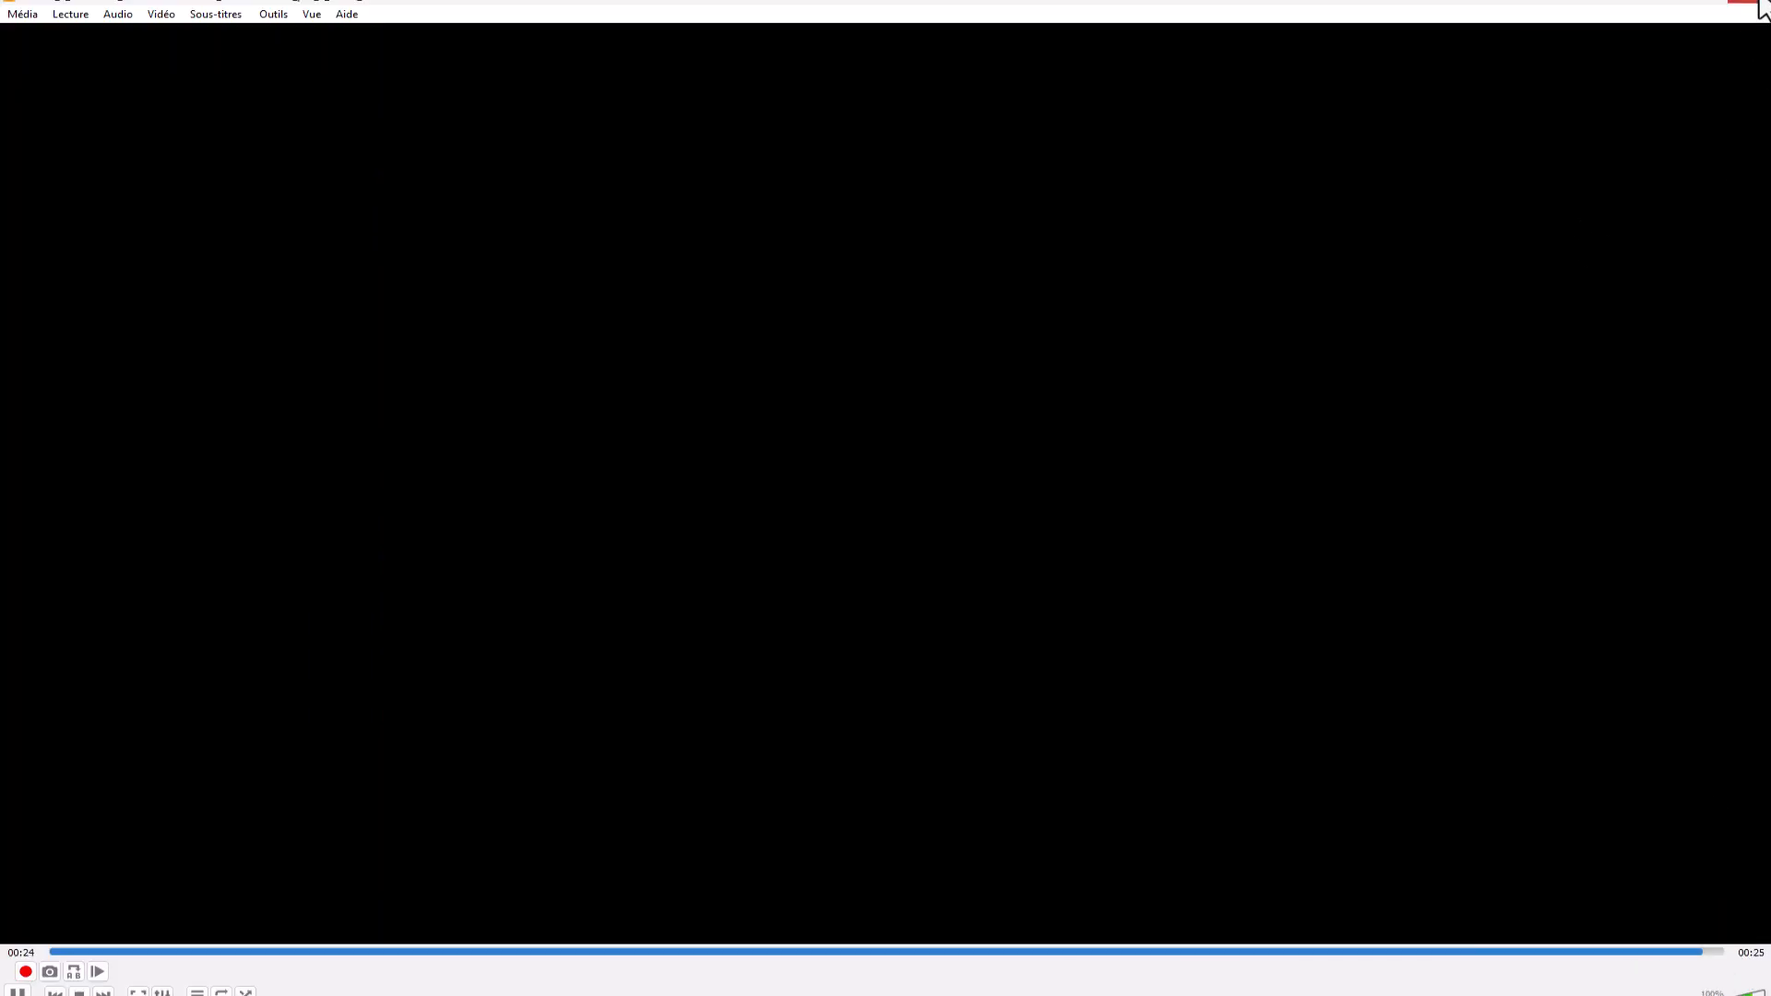
click(1760, 6)
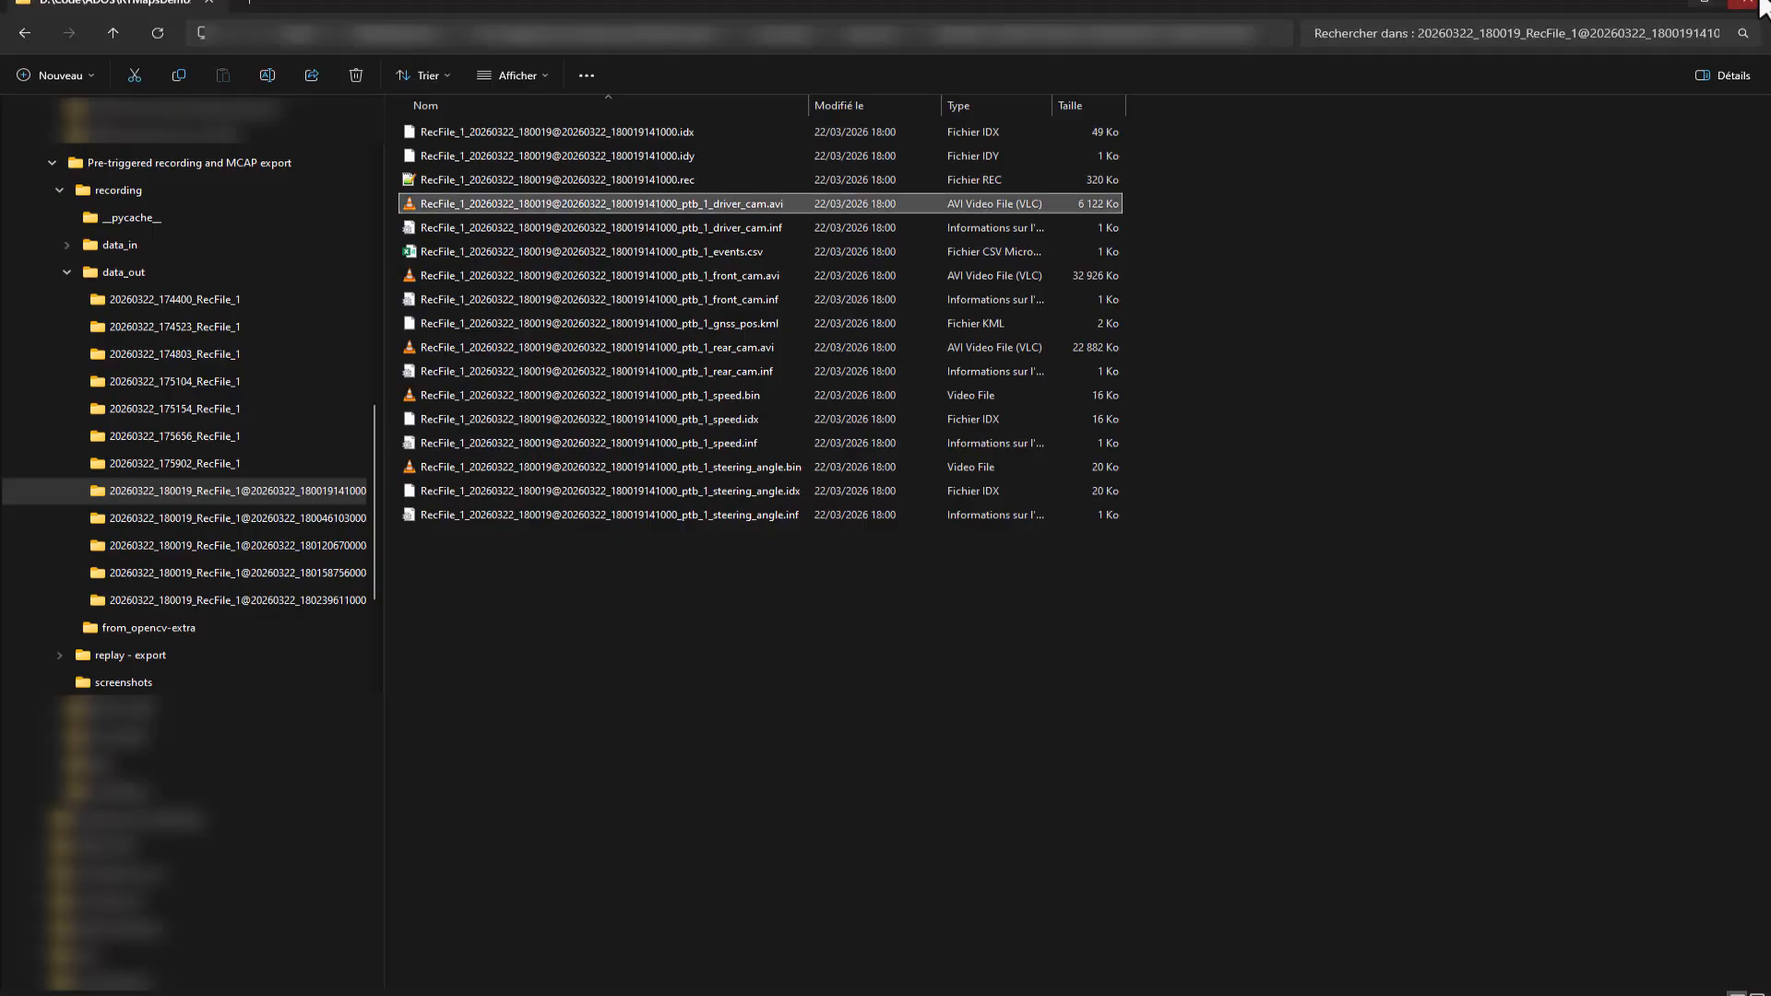
click(887, 36)
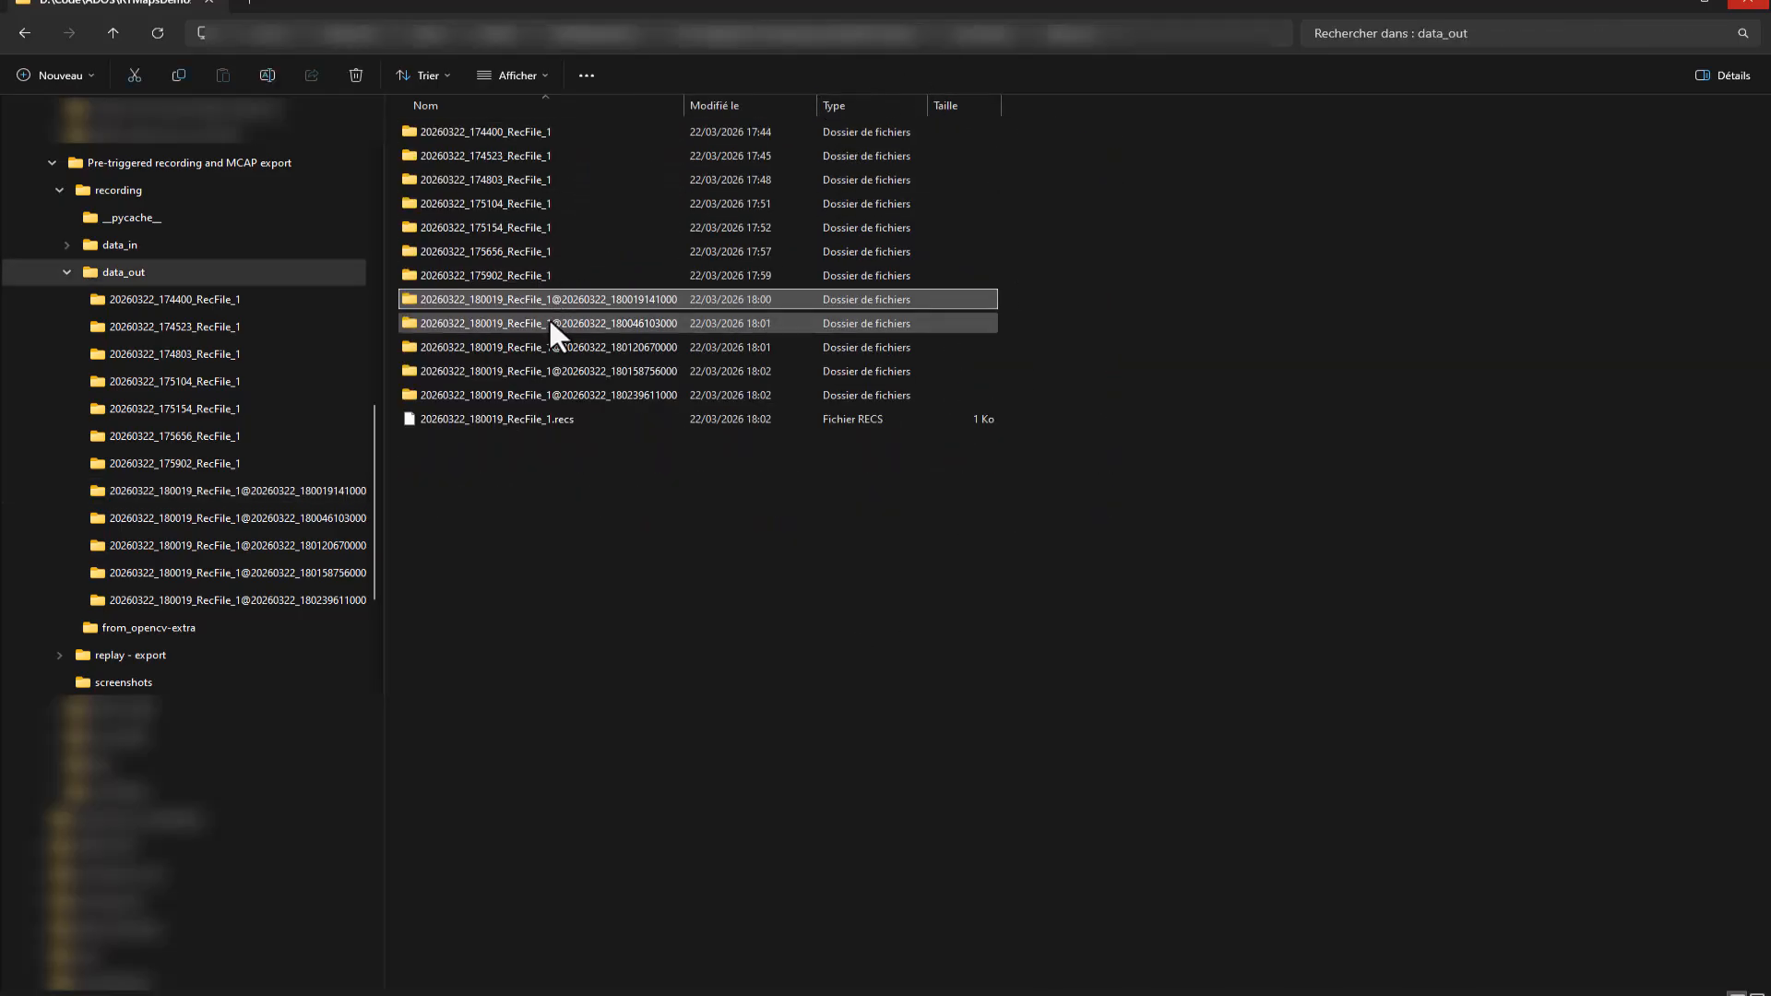
double_click(508, 324)
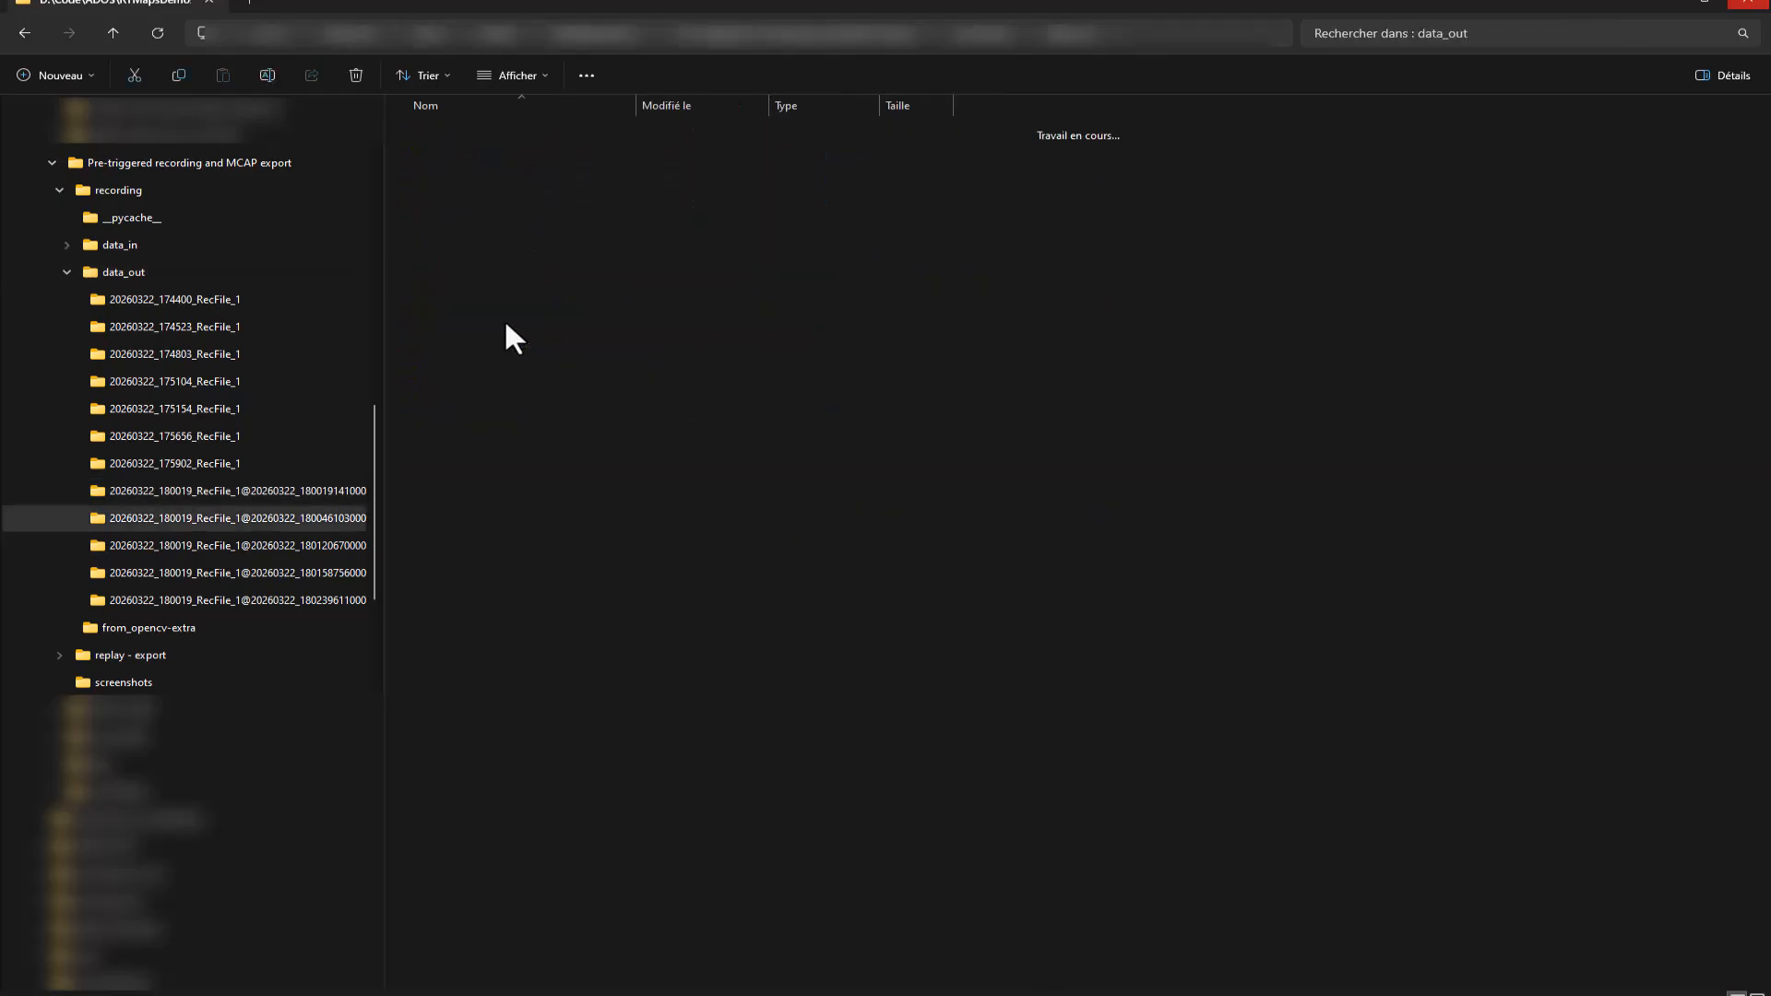
double_click(641, 103)
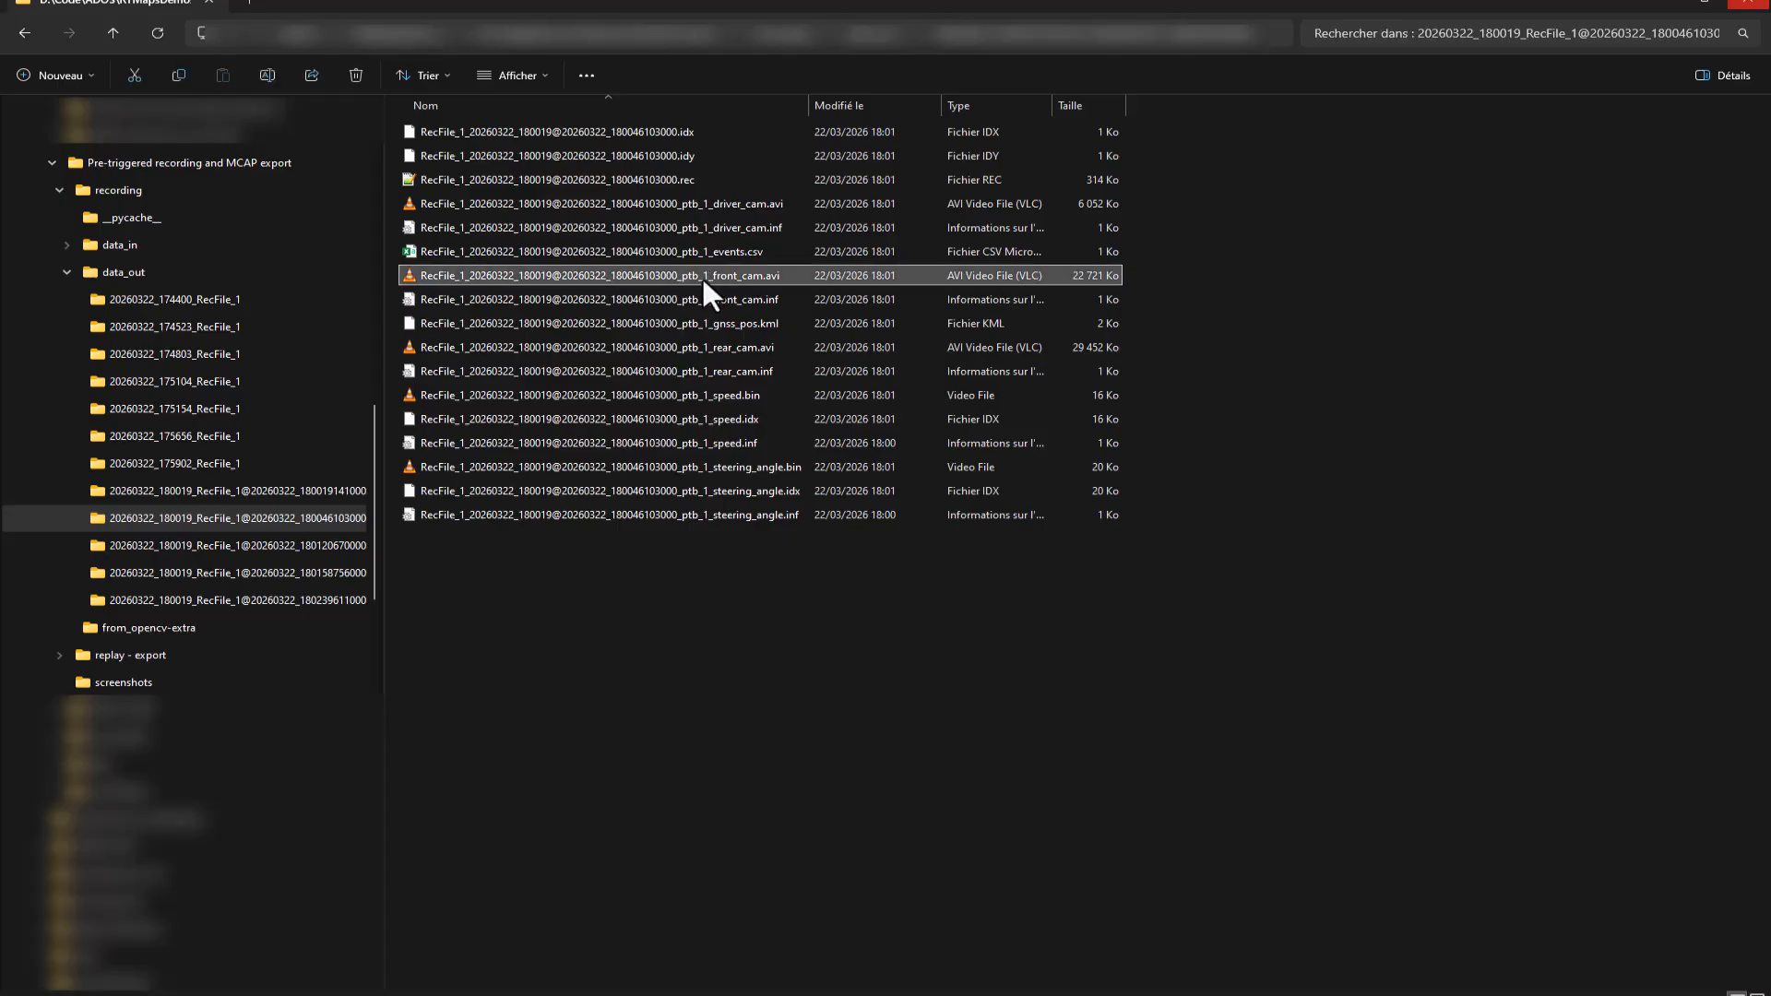